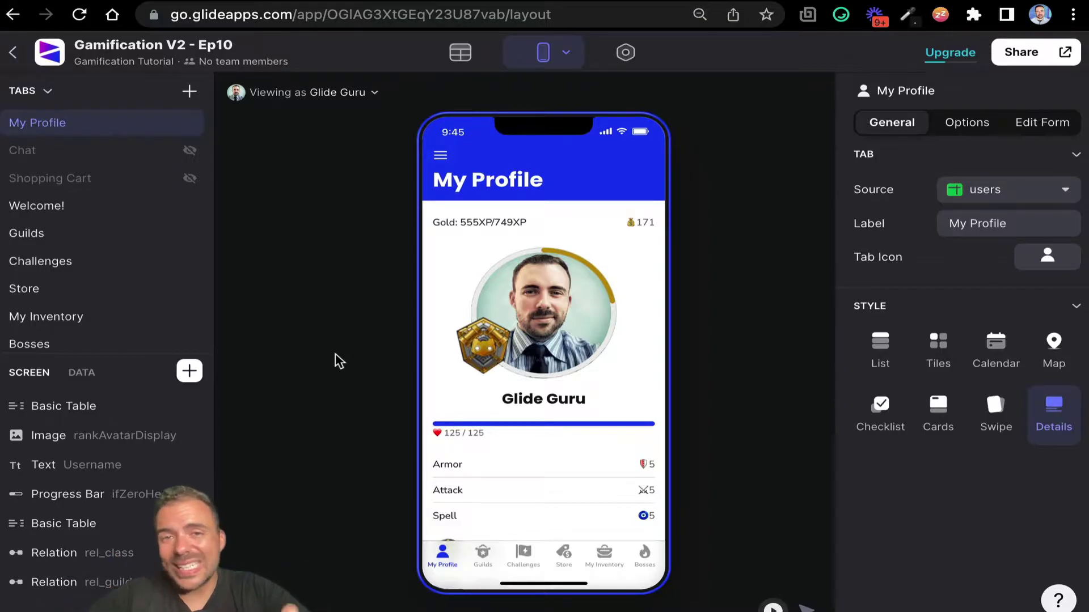
Open the store table in the data editor and examine the Rarity values of its items, including the chest's row
click(462, 54)
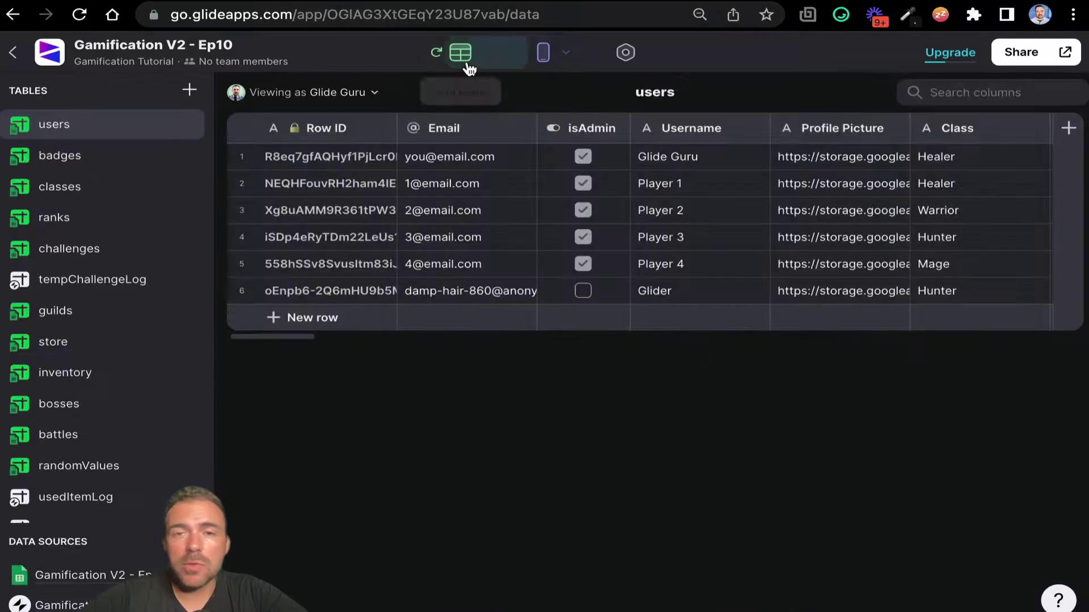
click(91, 342)
scroll(729, 331, right, 10)
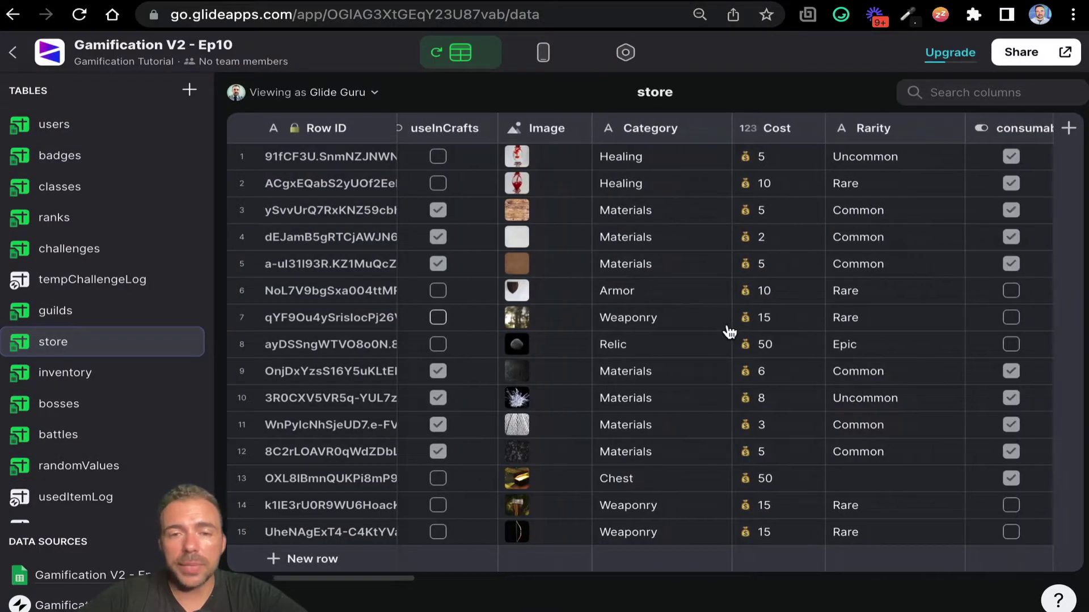
click(710, 131)
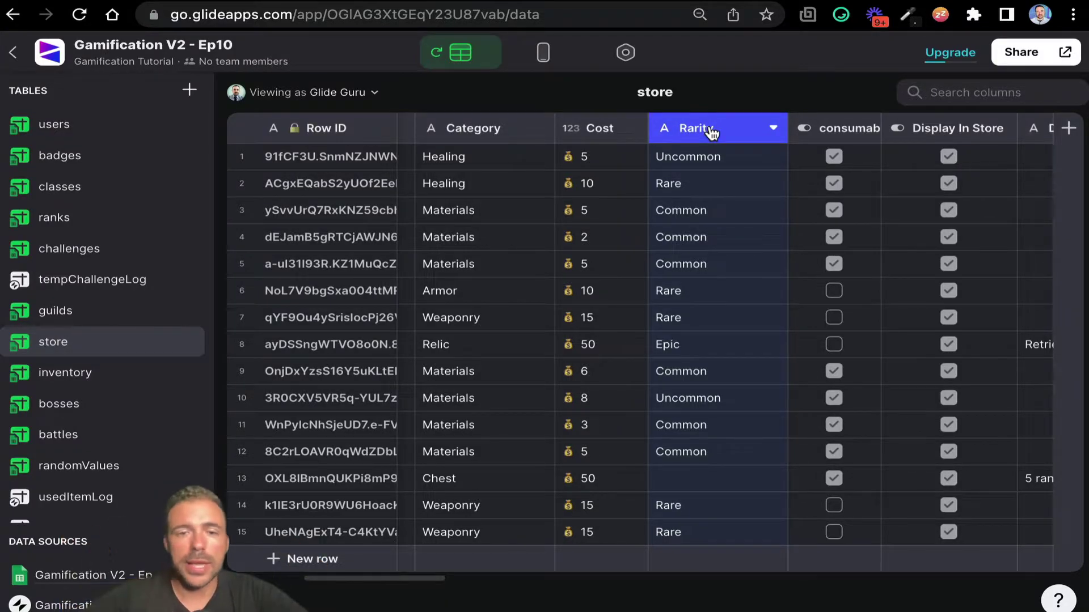
click(679, 157)
click(679, 184)
click(678, 211)
click(676, 237)
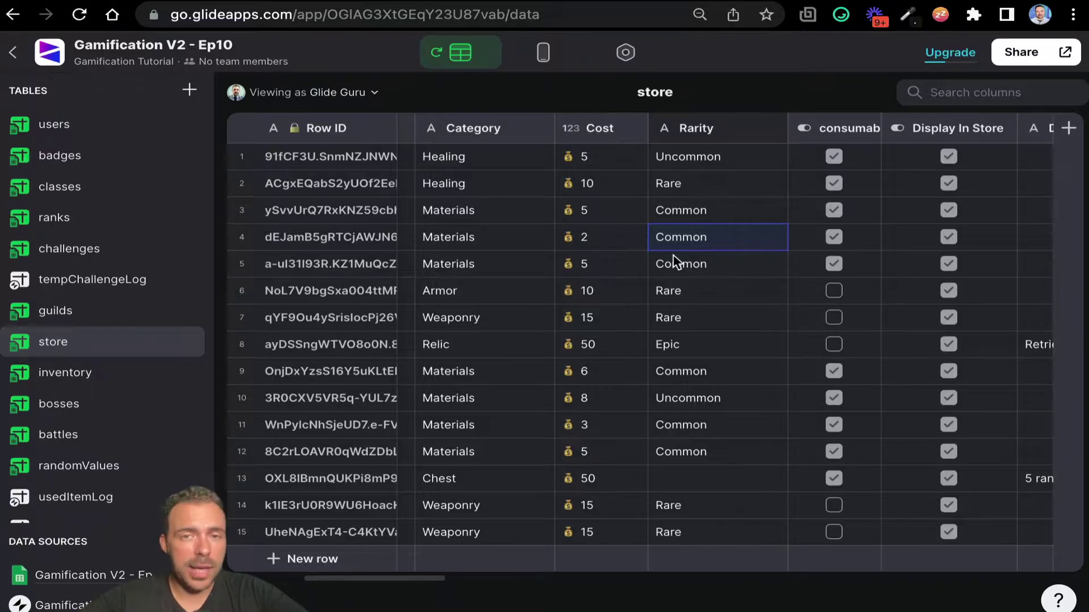
click(673, 486)
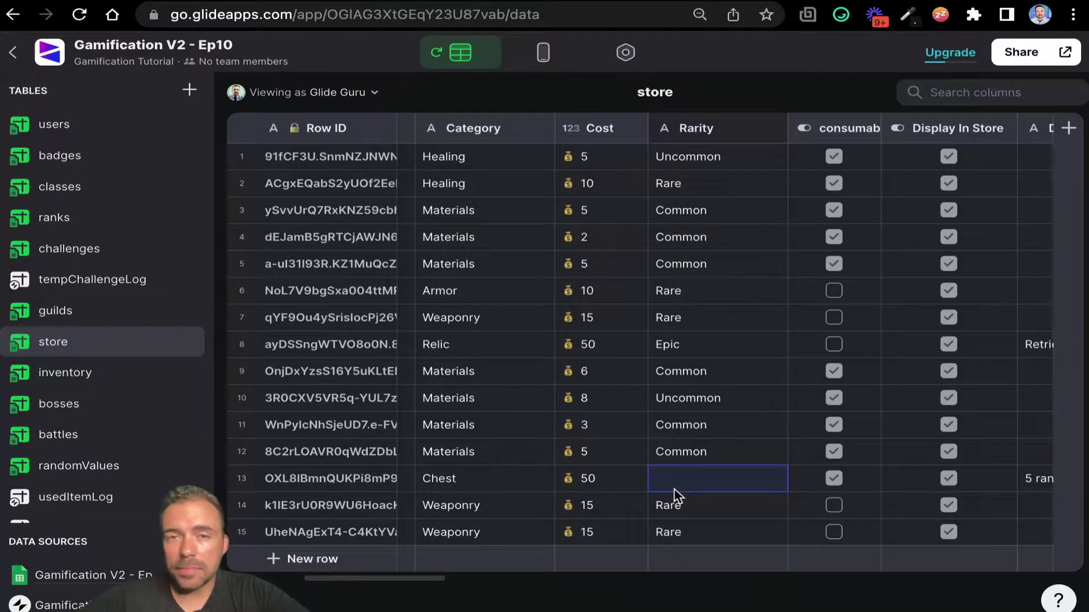
Examine the Medium Chest row in the store table, checking its Unique?, Category, Cost and Rarity fields
scroll(673, 489, left, 5)
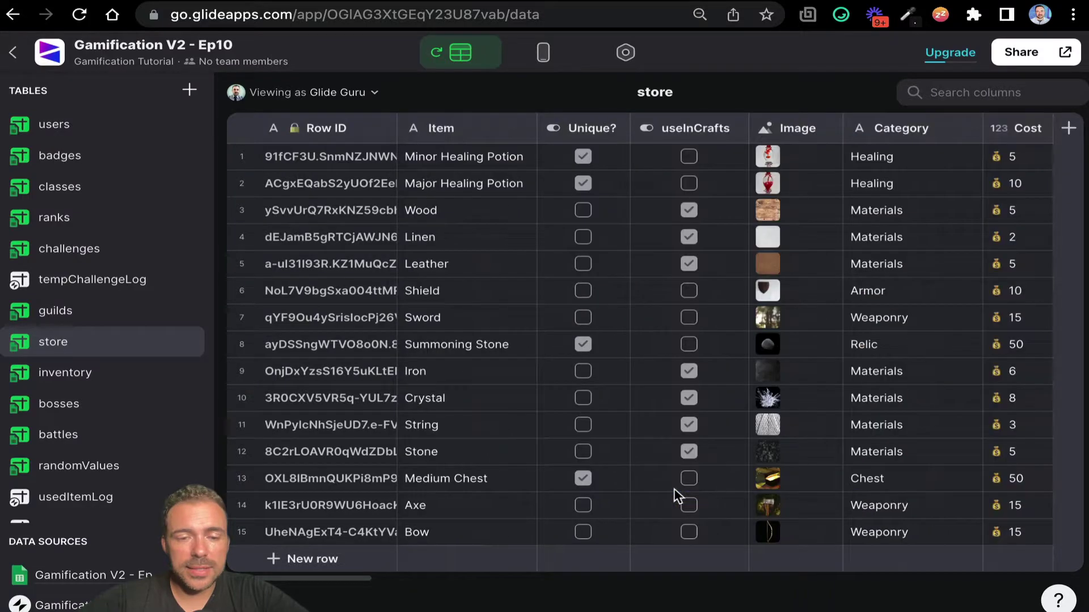
click(436, 486)
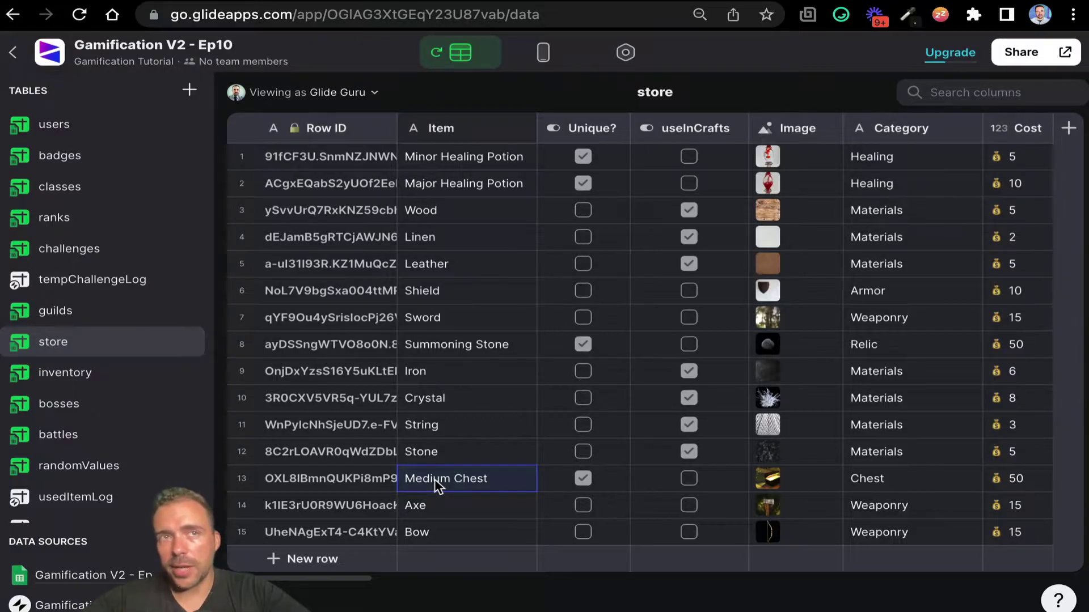
scroll(437, 486, right, 5)
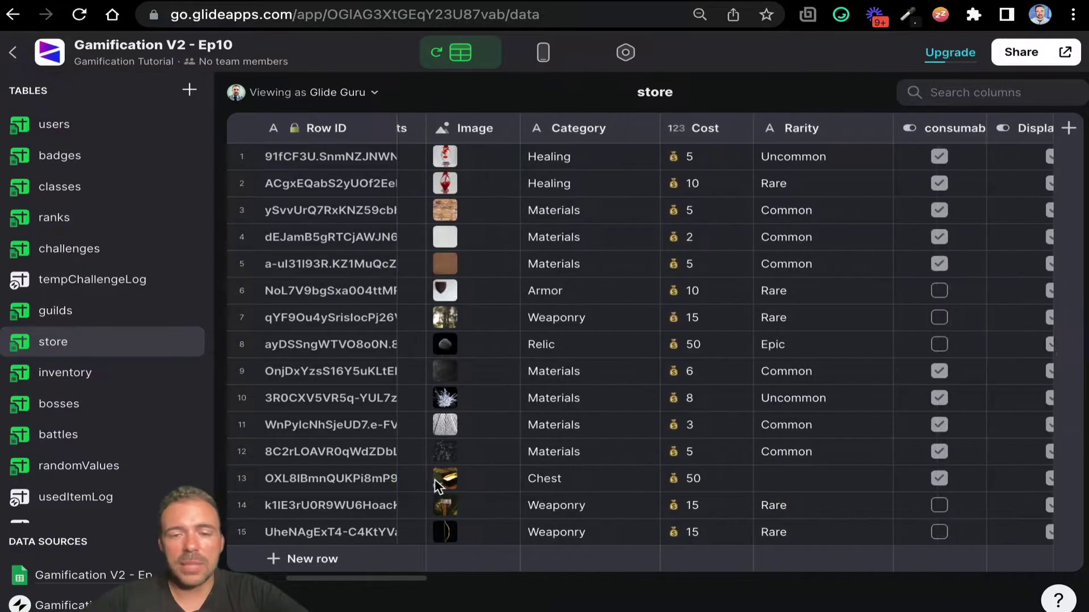
click(744, 486)
scroll(921, 463, left, 5)
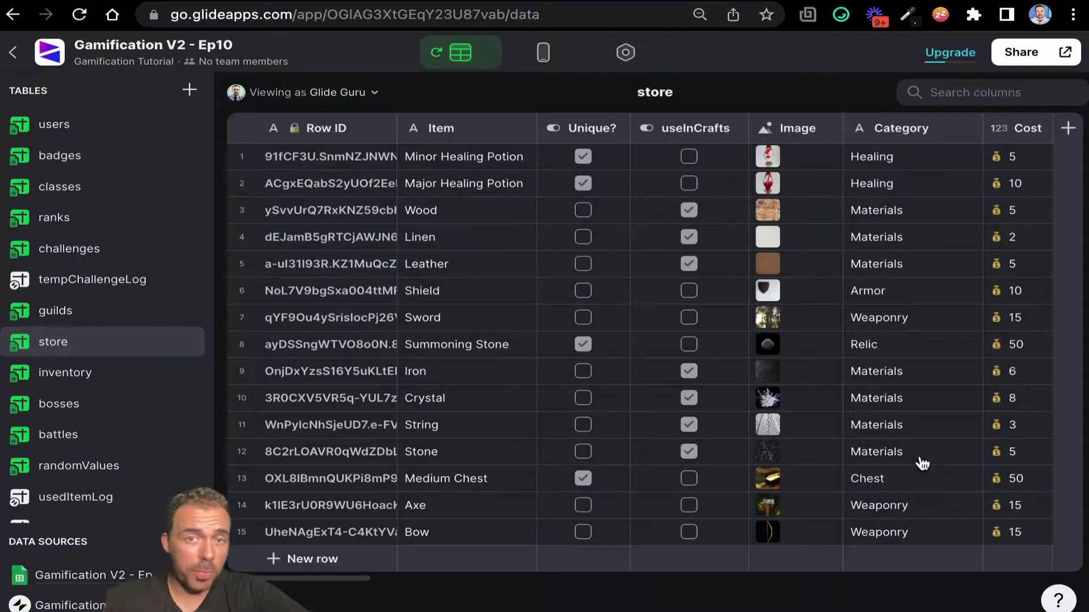
click(242, 479)
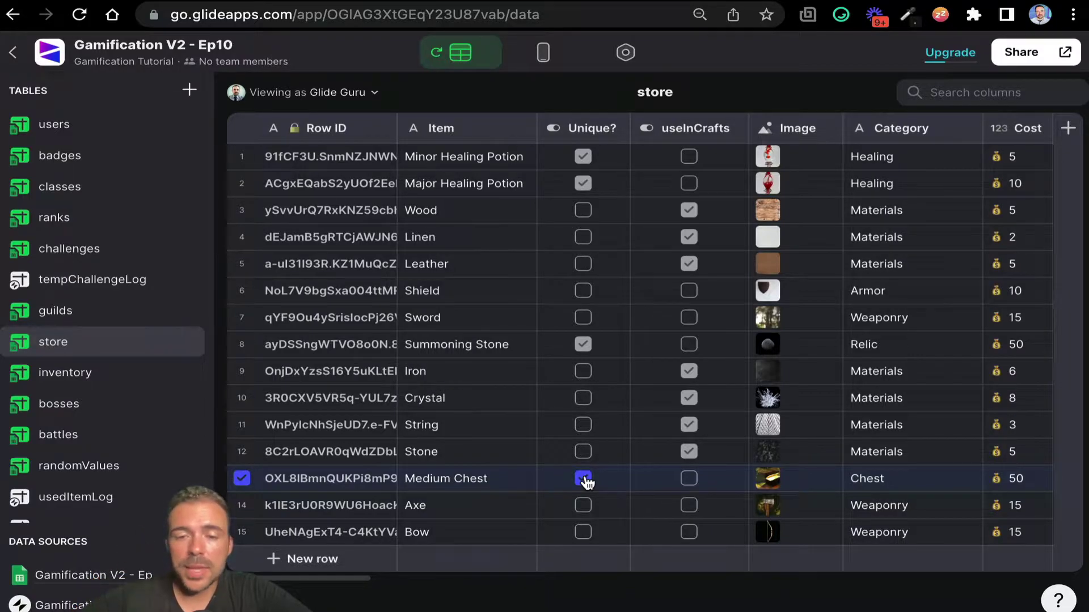
click(891, 486)
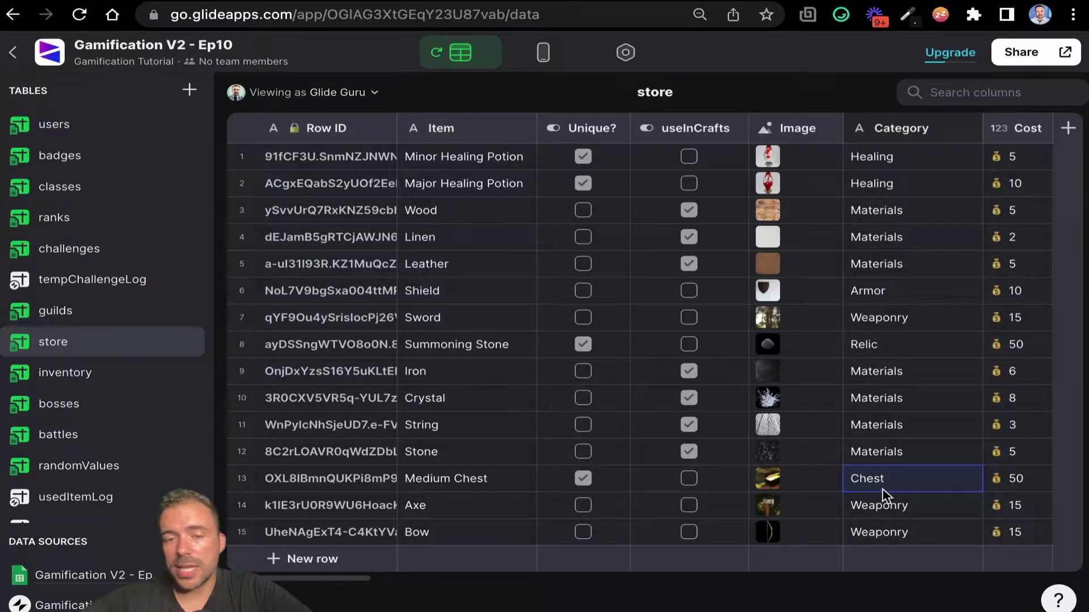
scroll(887, 491, right, 3)
click(891, 488)
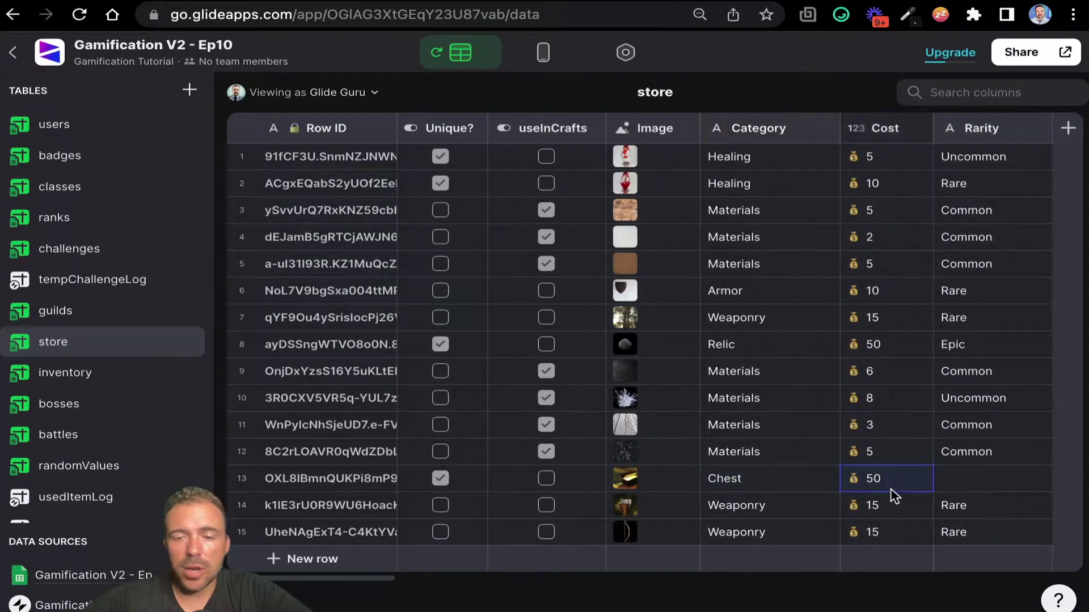
scroll(890, 488, left, 3)
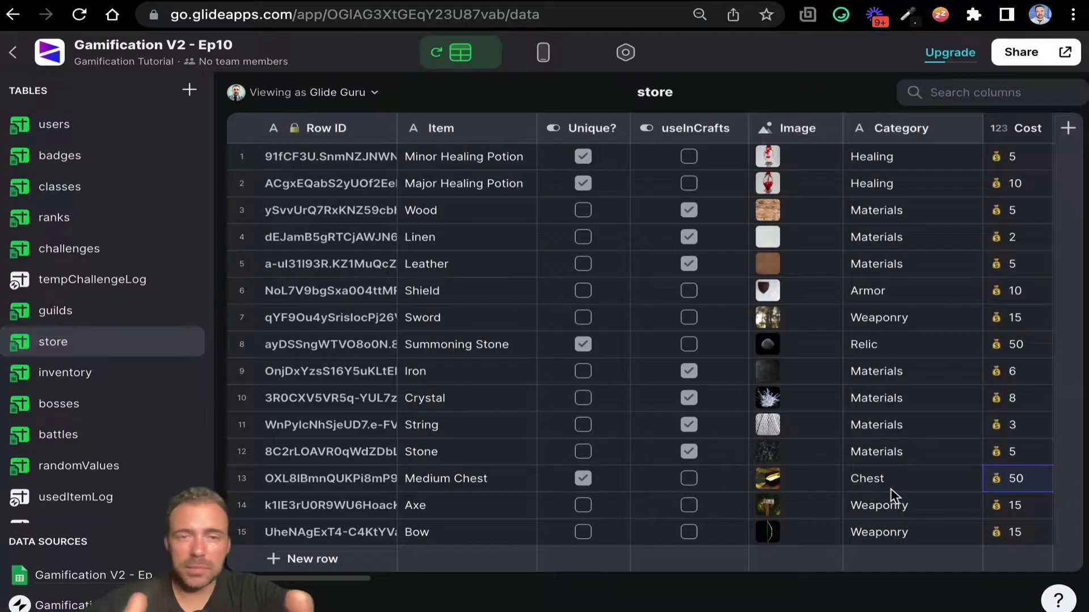
Open the itemChest table and examine its Row ID column and the computed columns beside it
scroll(76, 482, down, 1)
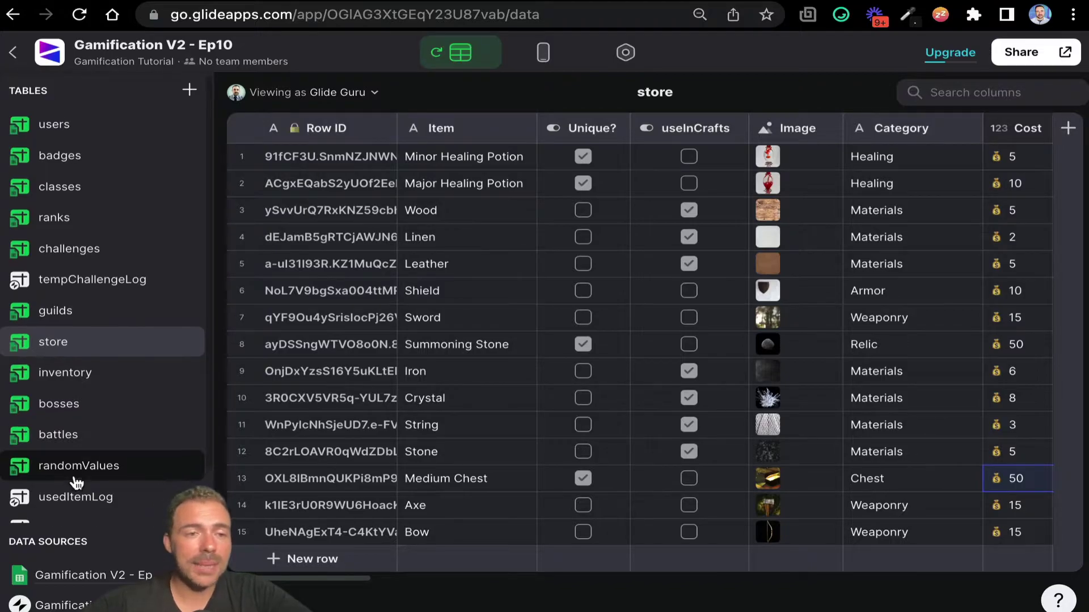
click(187, 89)
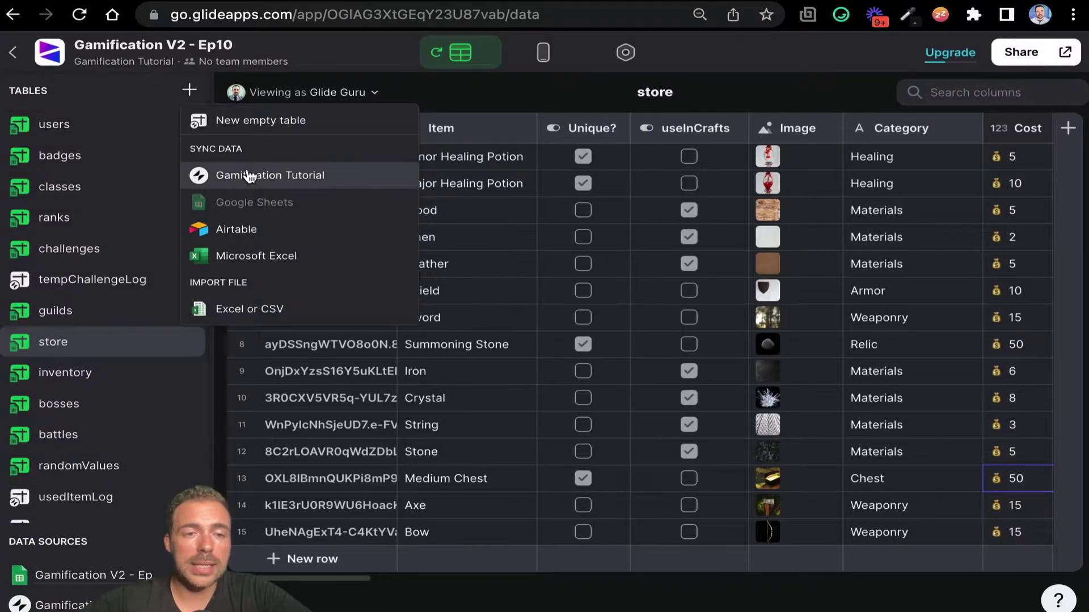
scroll(83, 433, down, 2)
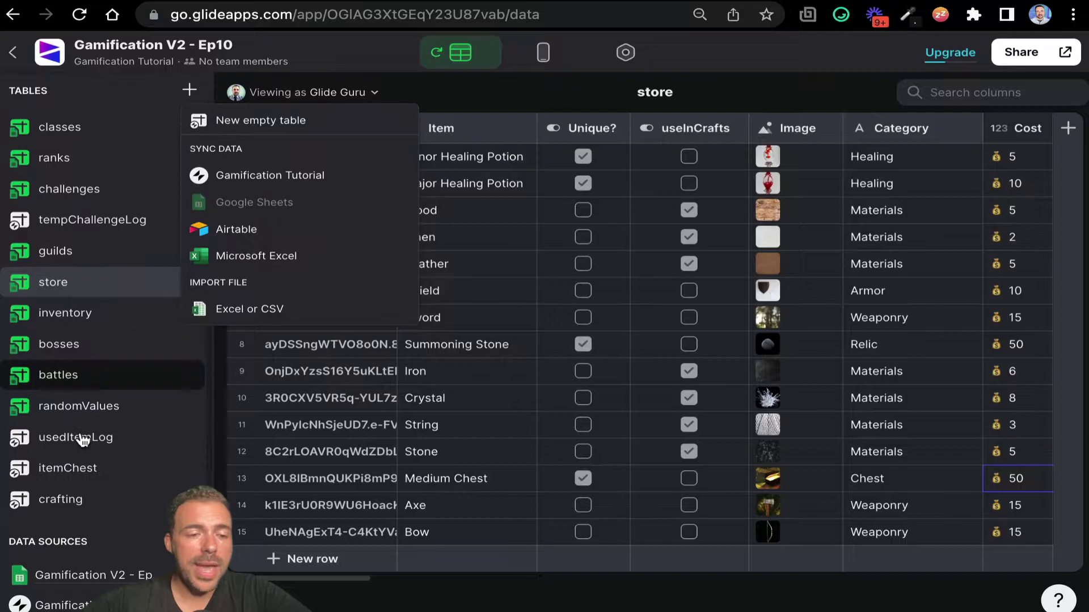
click(74, 471)
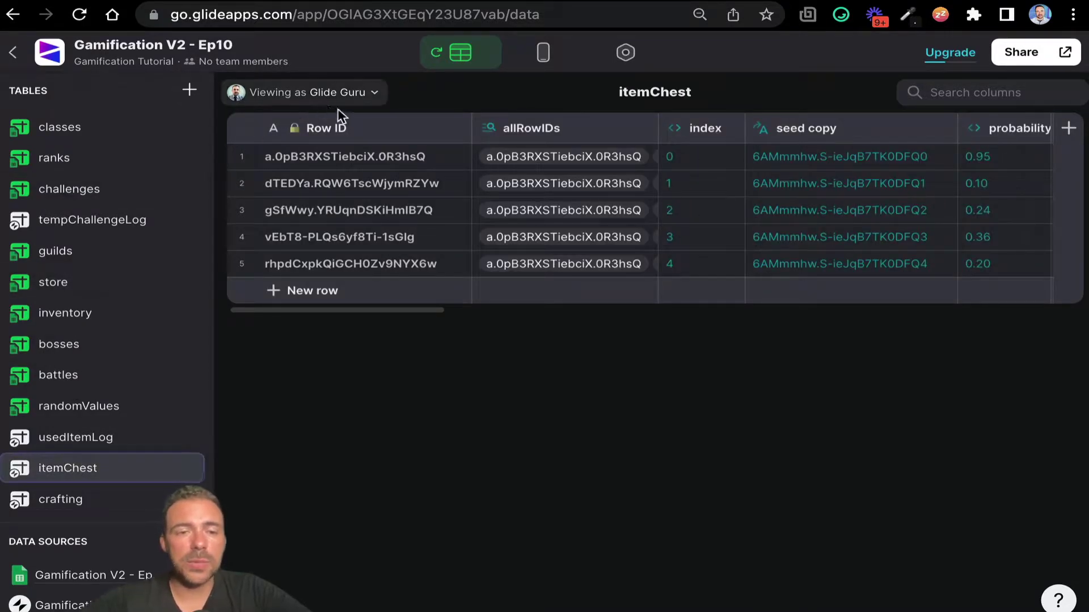
click(348, 136)
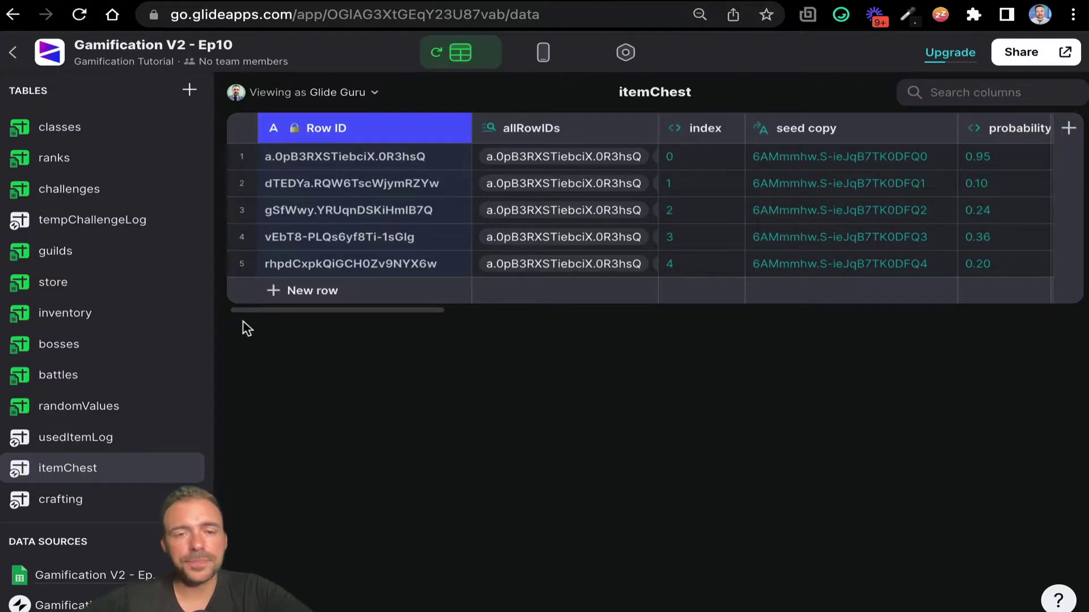
scroll(573, 260, right, 5)
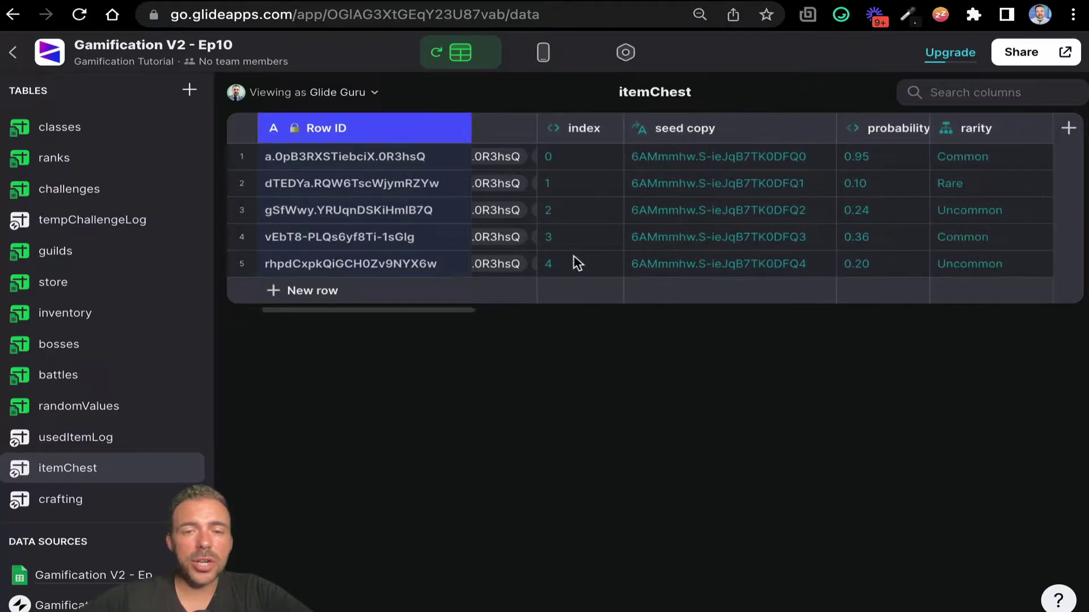
Compare the index and seed copy values across all rows of the itemChest table
drag(525, 157, 528, 270)
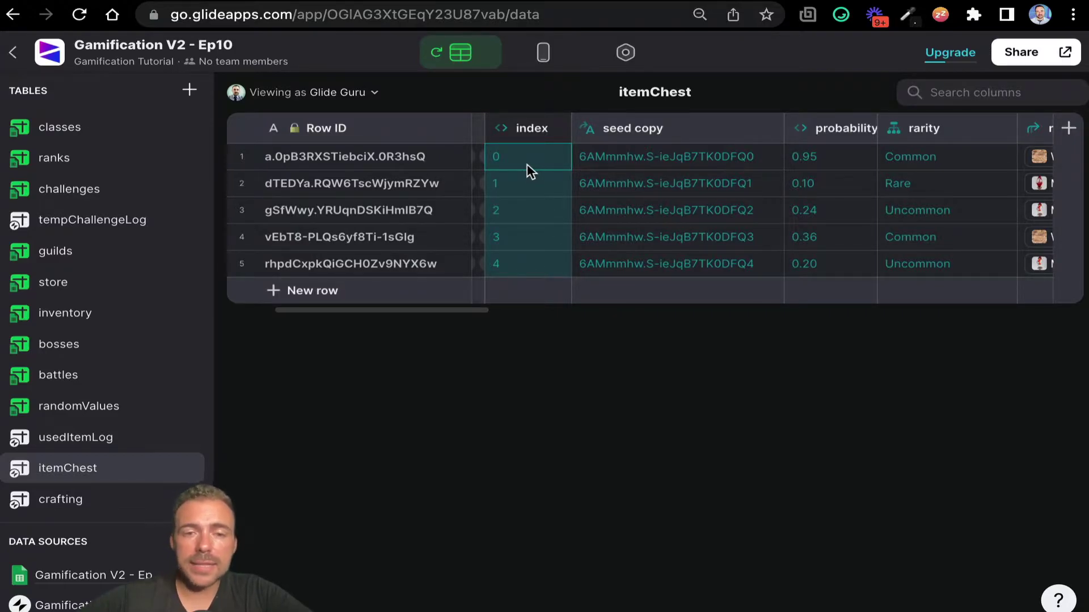
click(527, 186)
click(528, 218)
click(527, 243)
click(527, 267)
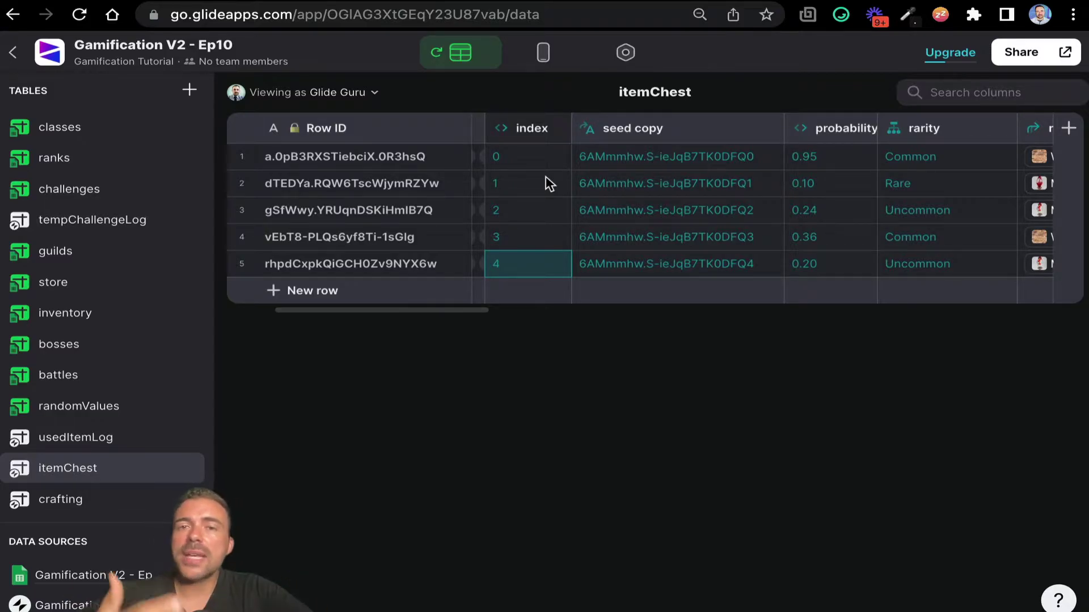
drag(531, 162, 534, 274)
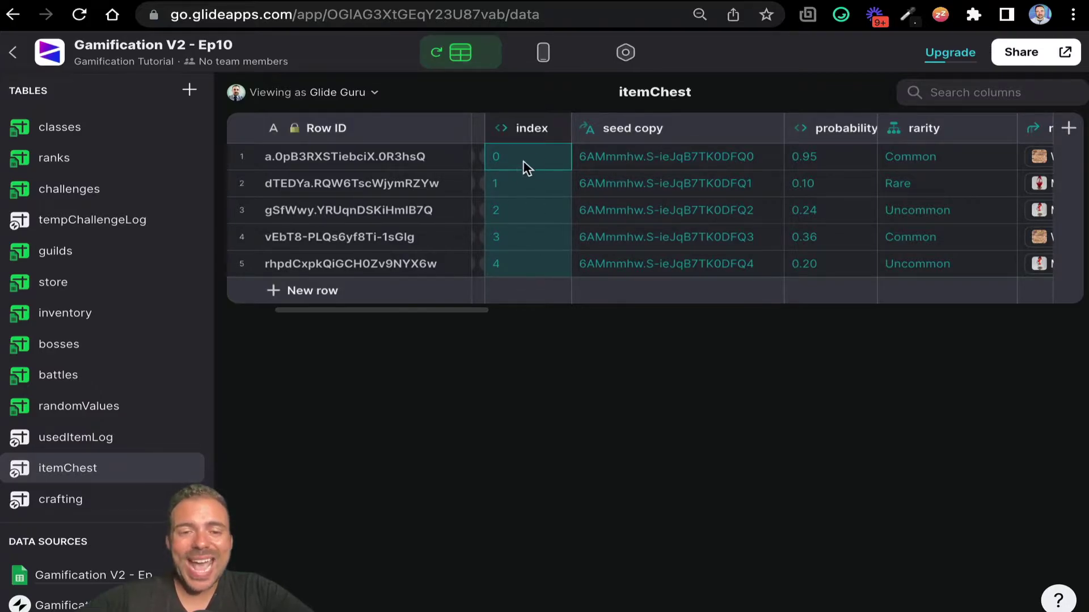
click(602, 165)
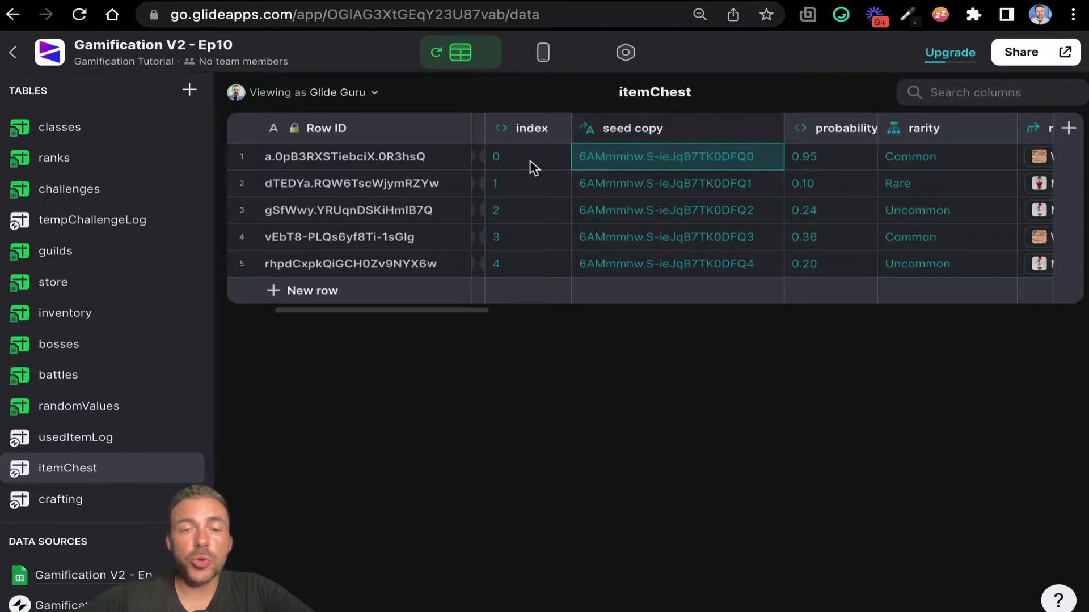
drag(529, 162, 533, 266)
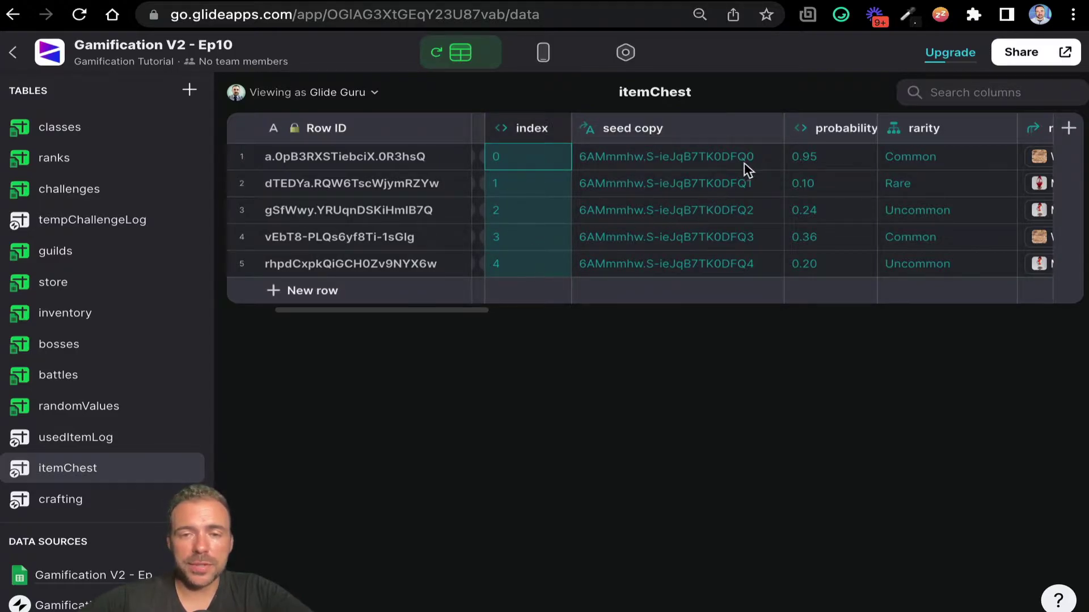
drag(754, 161, 754, 273)
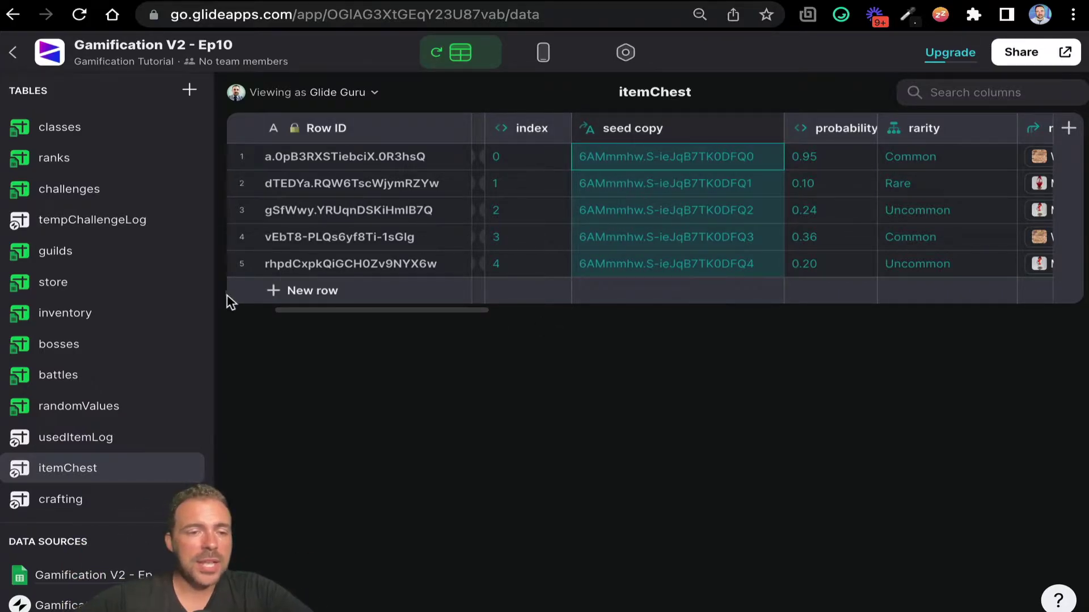
Open the users table and inspect the latestChestID column's configuration and the value stored for the first user
scroll(121, 250, up, 2)
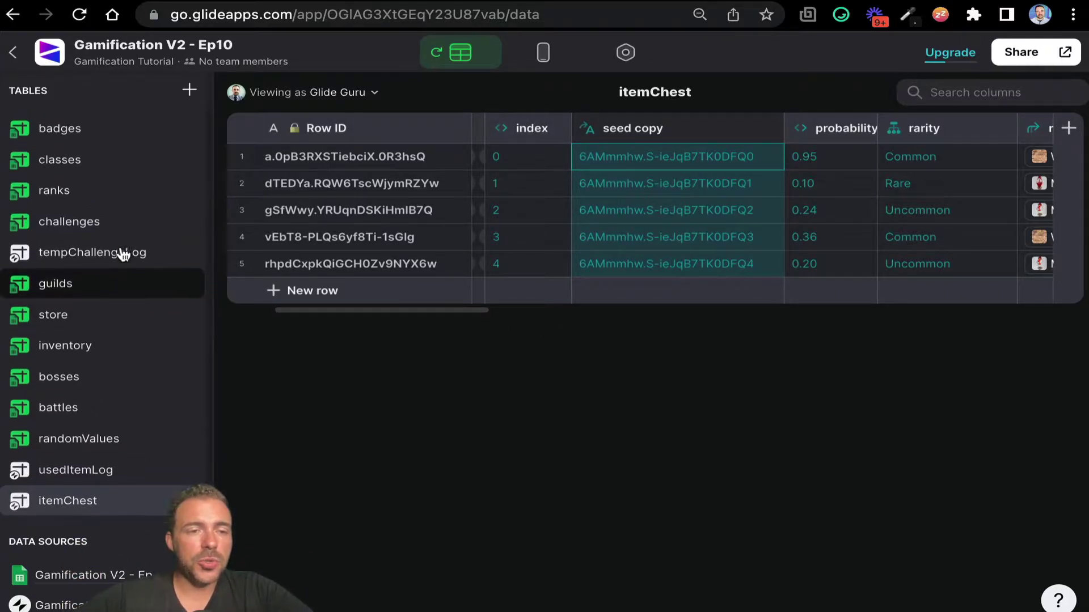
click(91, 135)
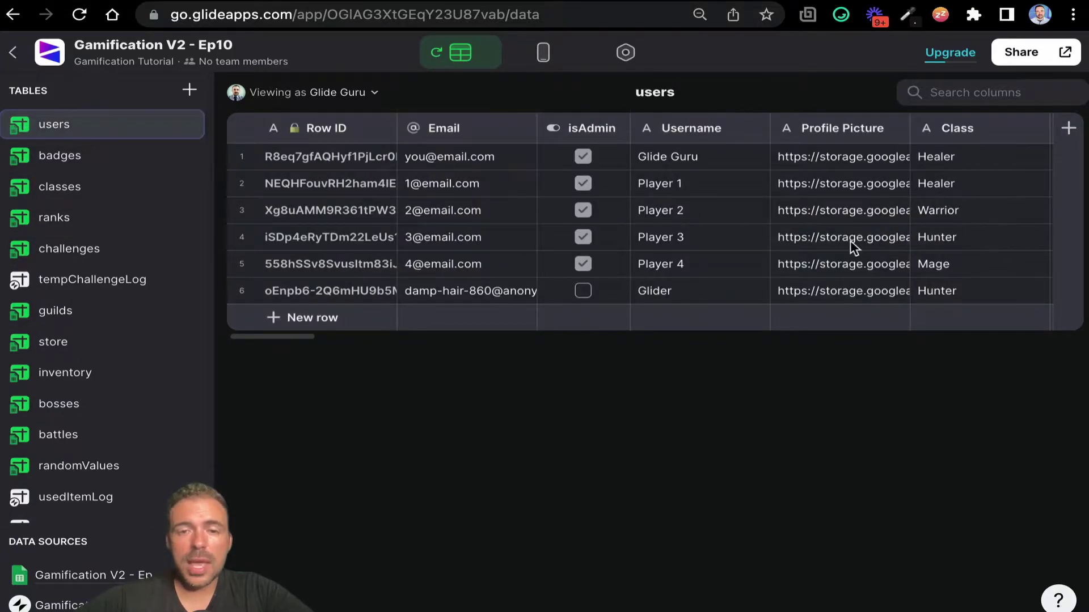
scroll(850, 244, right, 15)
scroll(854, 248, right, 5)
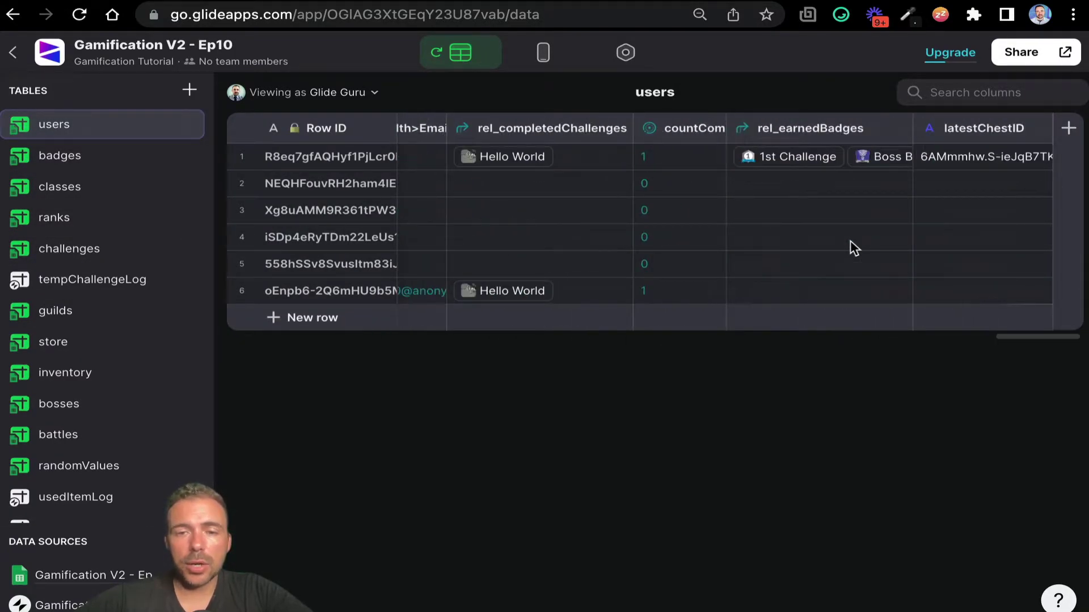
click(964, 135)
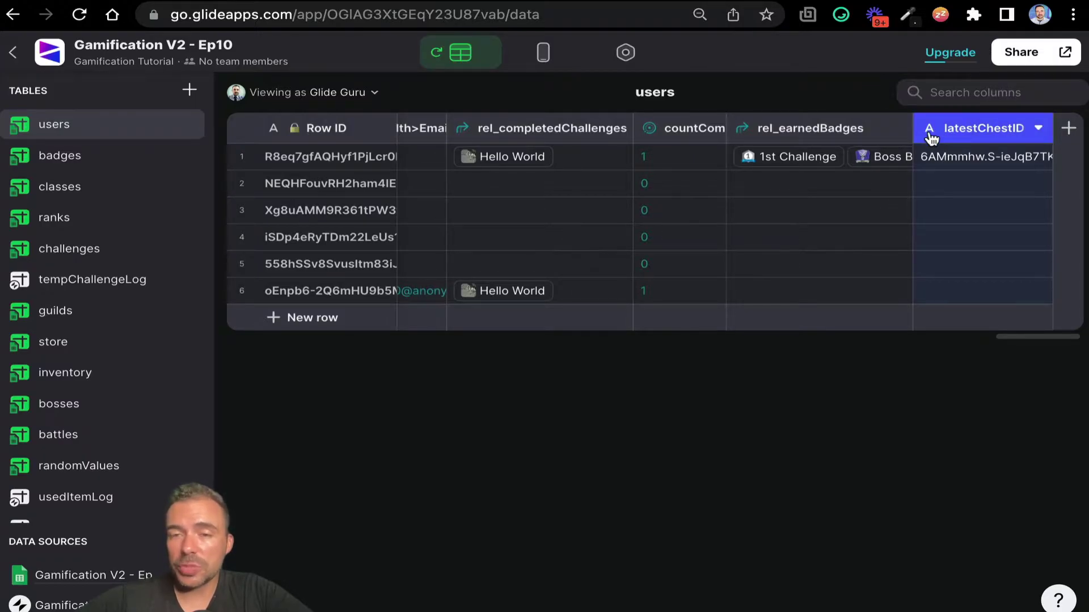
click(953, 208)
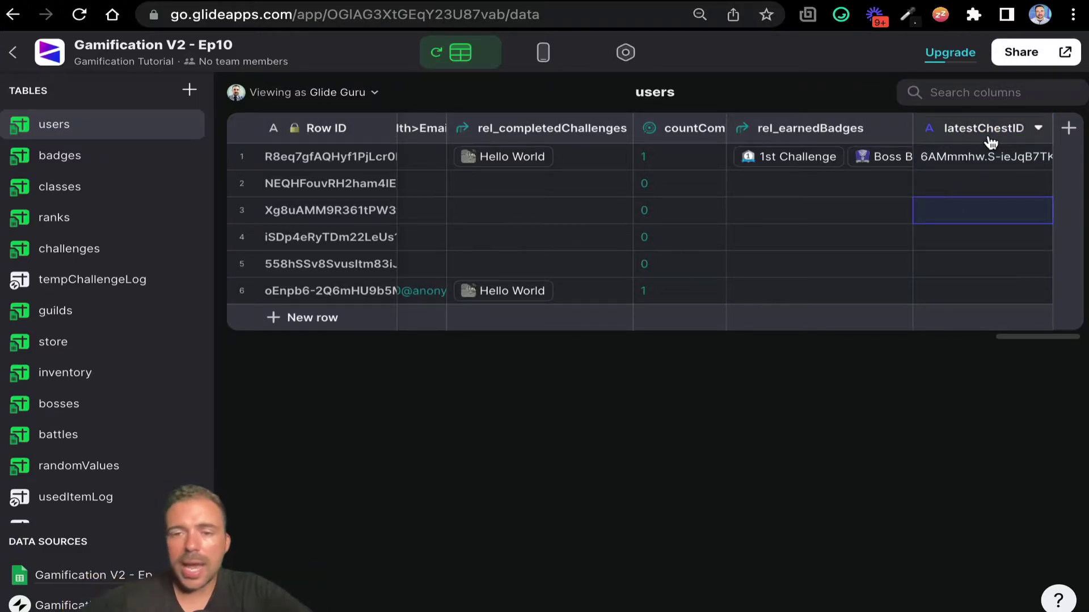
double_click(964, 140)
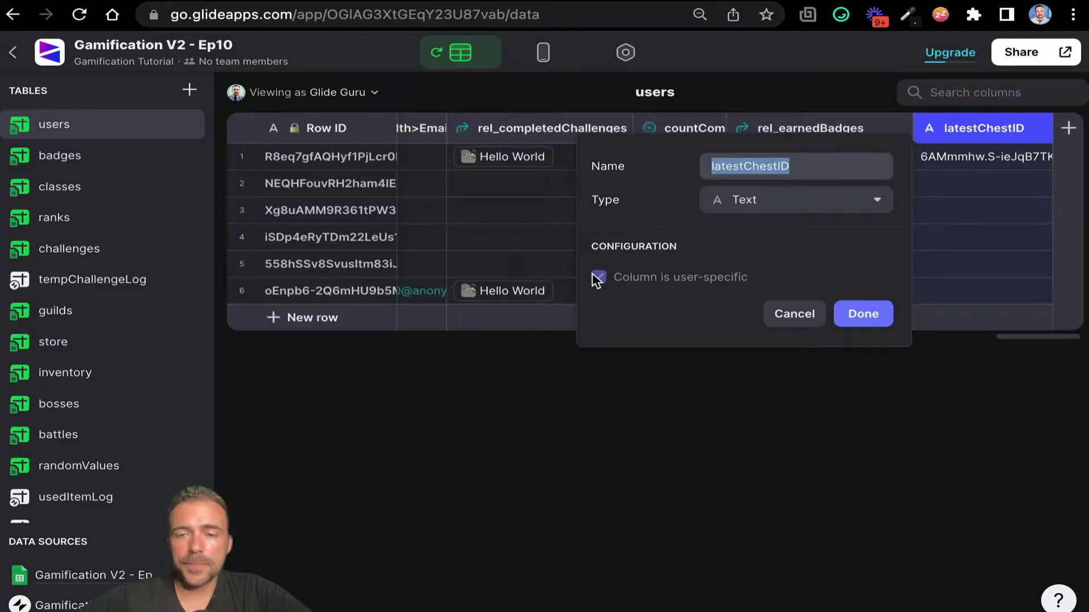
click(864, 315)
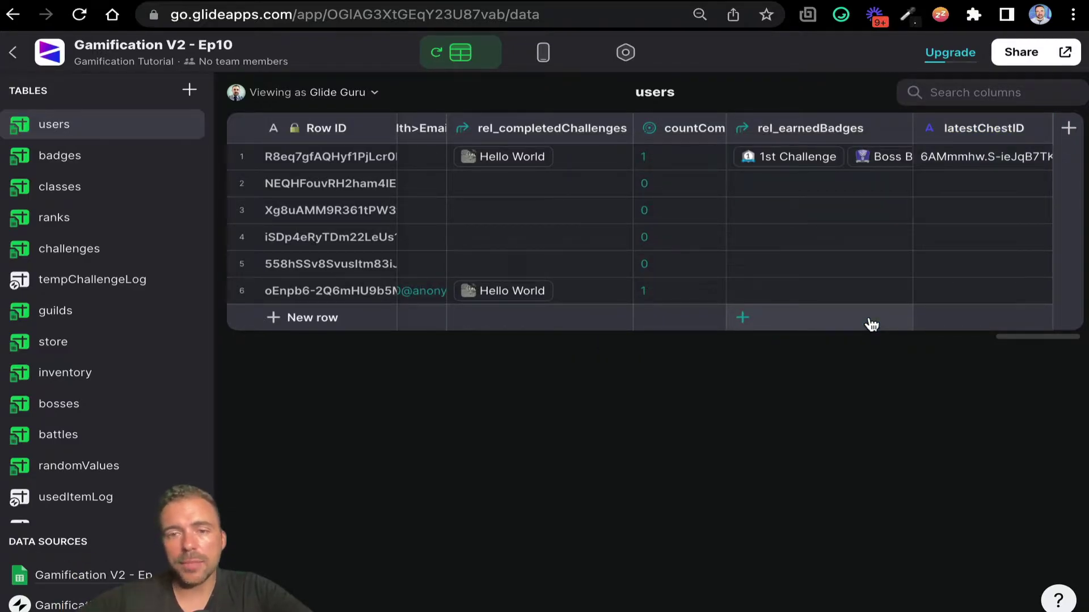
click(967, 162)
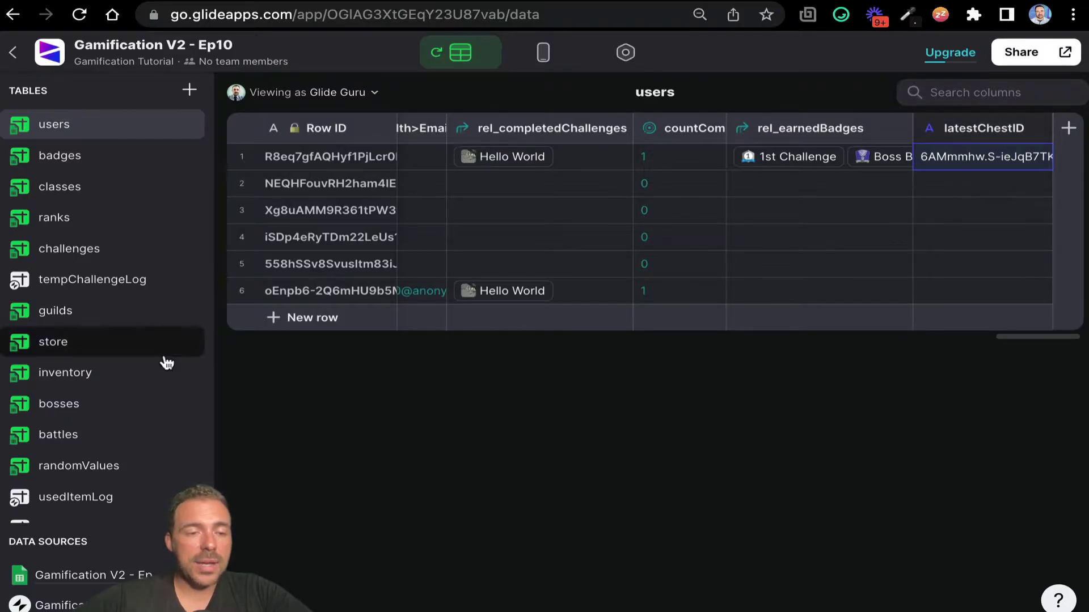
Open the itemChest table and rename its seed copy column to seed
scroll(104, 465, down, 2)
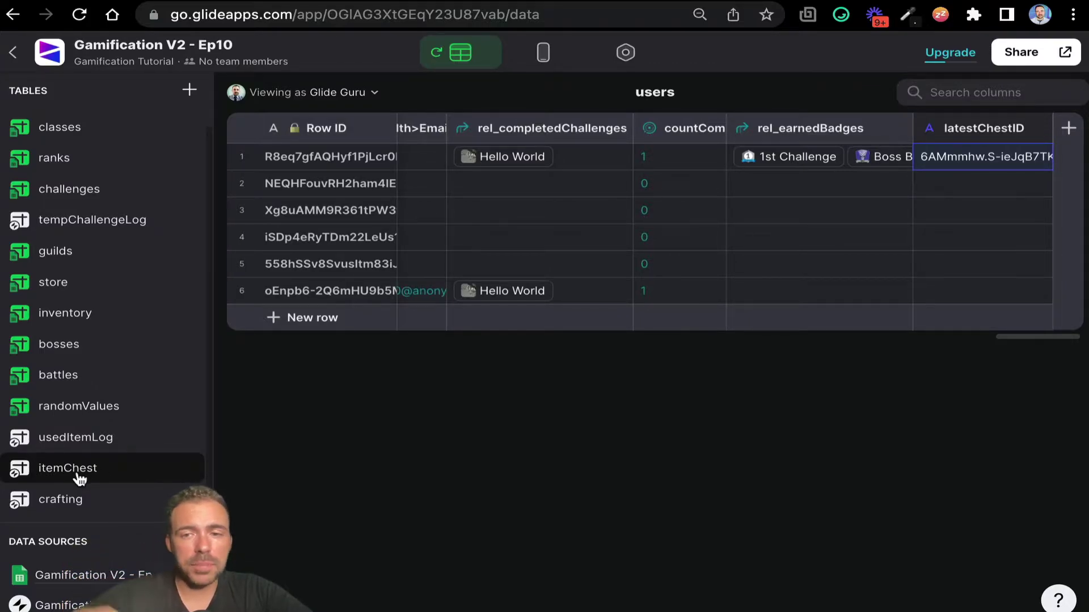
click(79, 479)
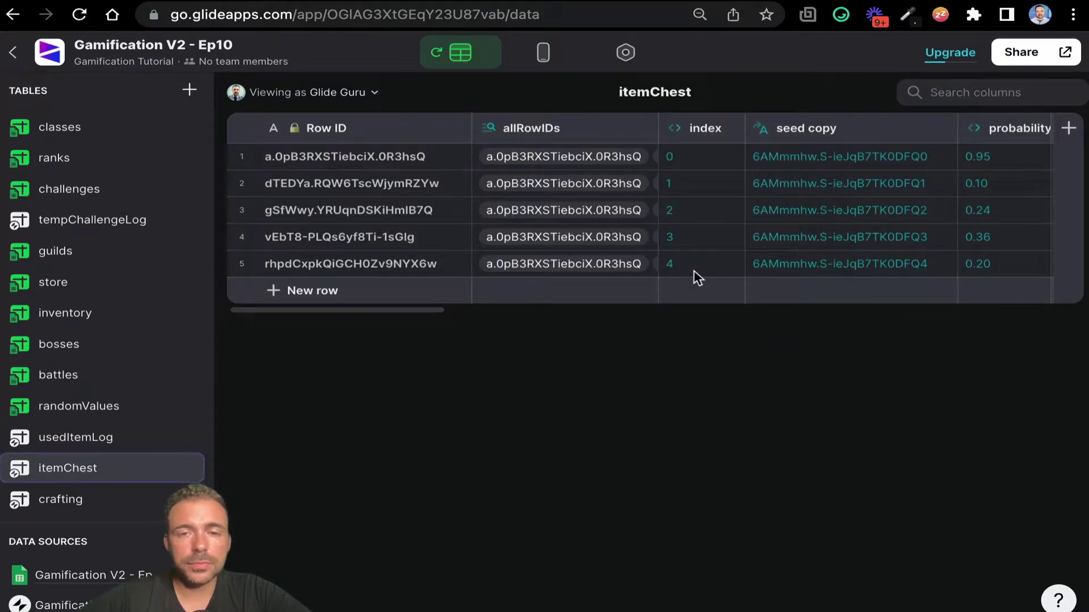
scroll(693, 270, right, 2)
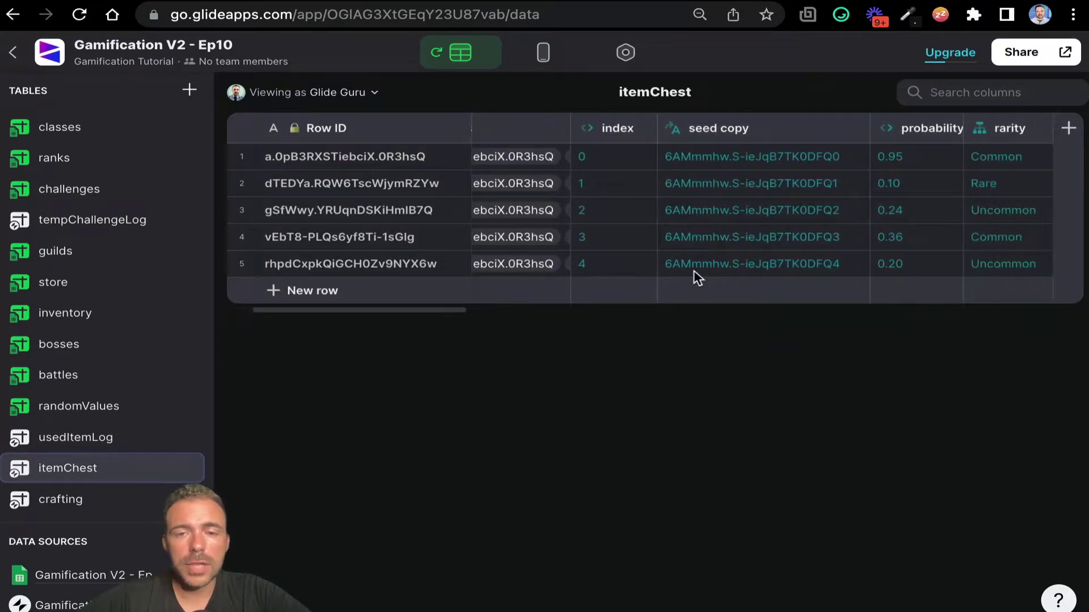
double_click(726, 133)
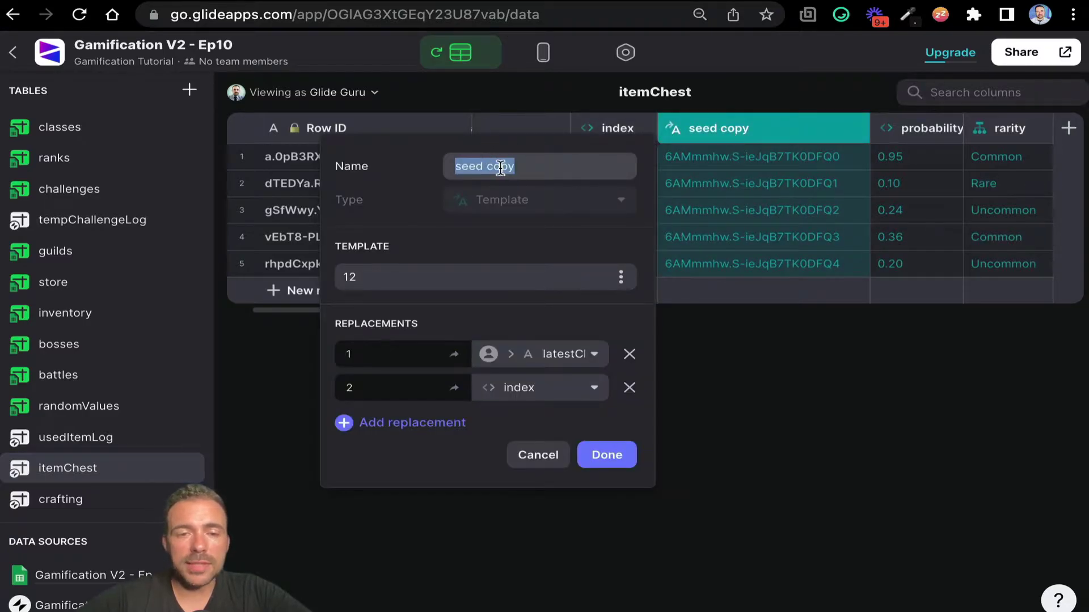
double_click(501, 166)
key(BackSpace)
key(BackSpace)
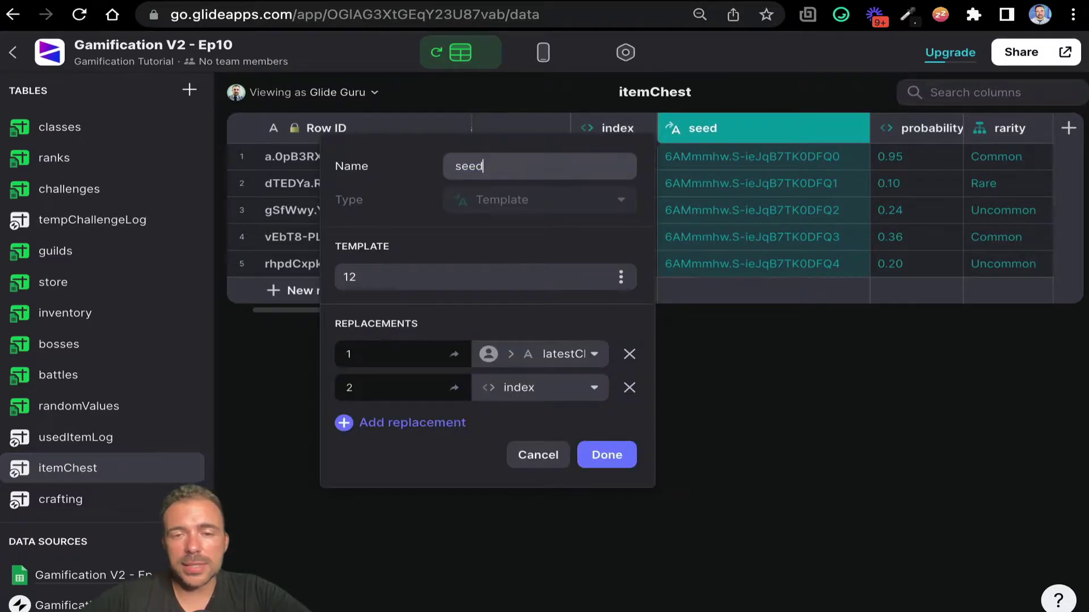
click(604, 454)
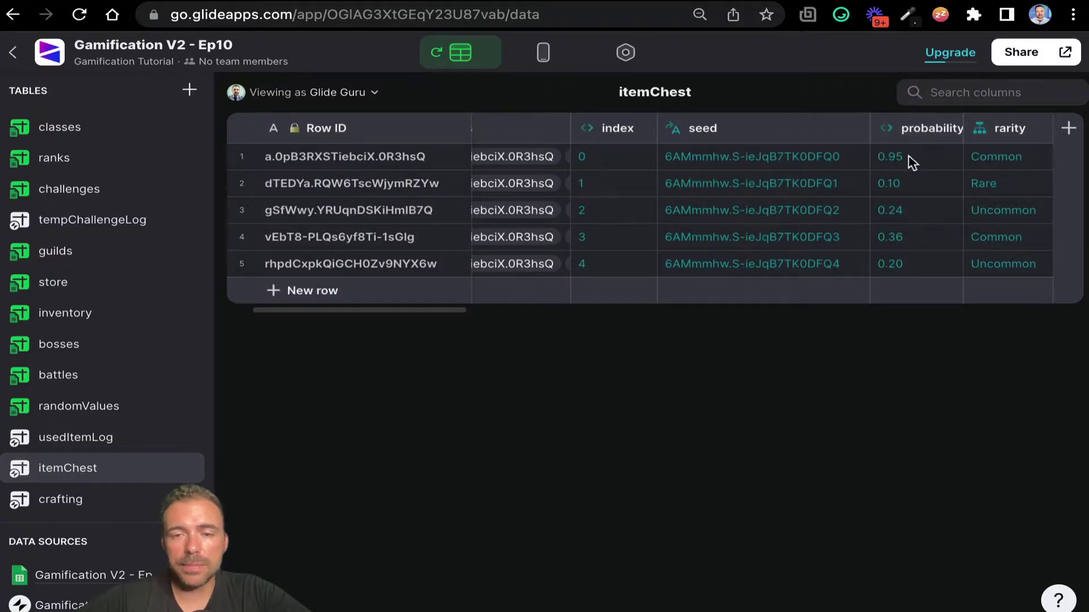
Inspect the seed column's template and its two replacements, the user profile's latestChestID and the index, without changing the configuration
click(733, 136)
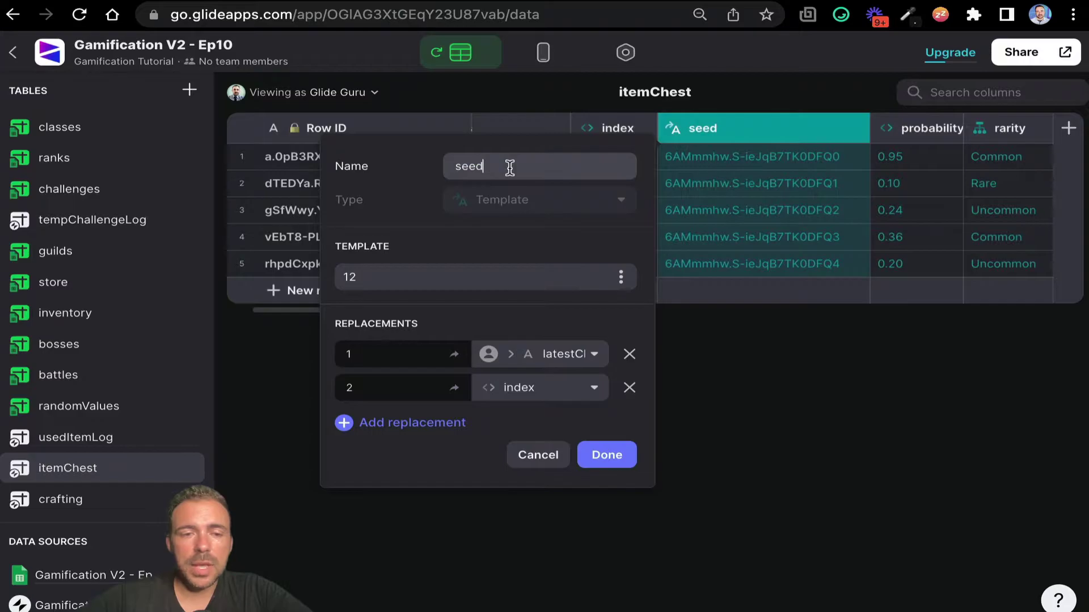
drag(381, 277, 308, 275)
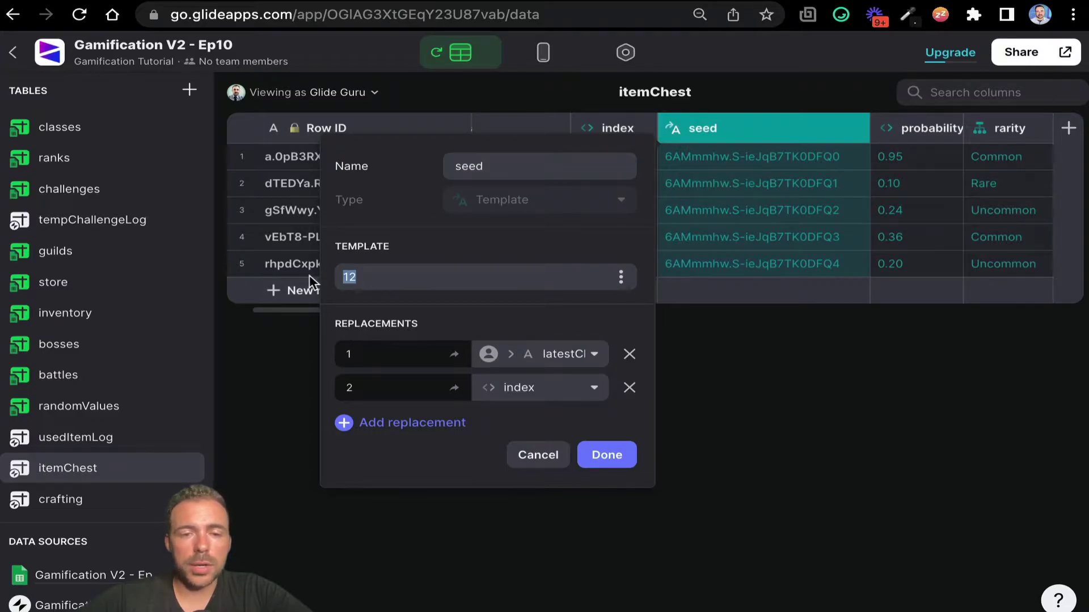
click(378, 354)
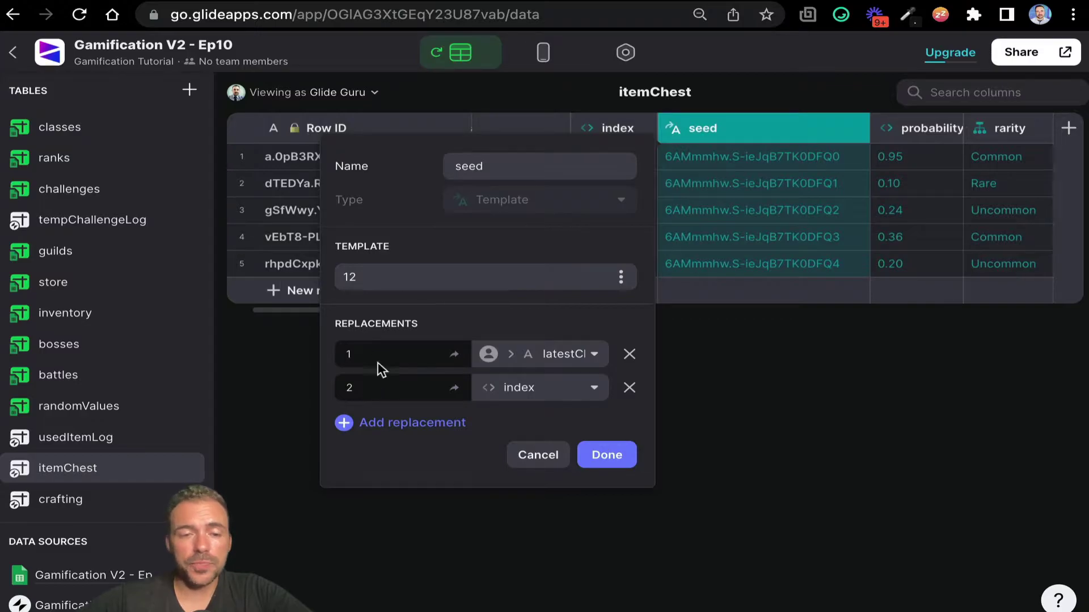
click(587, 358)
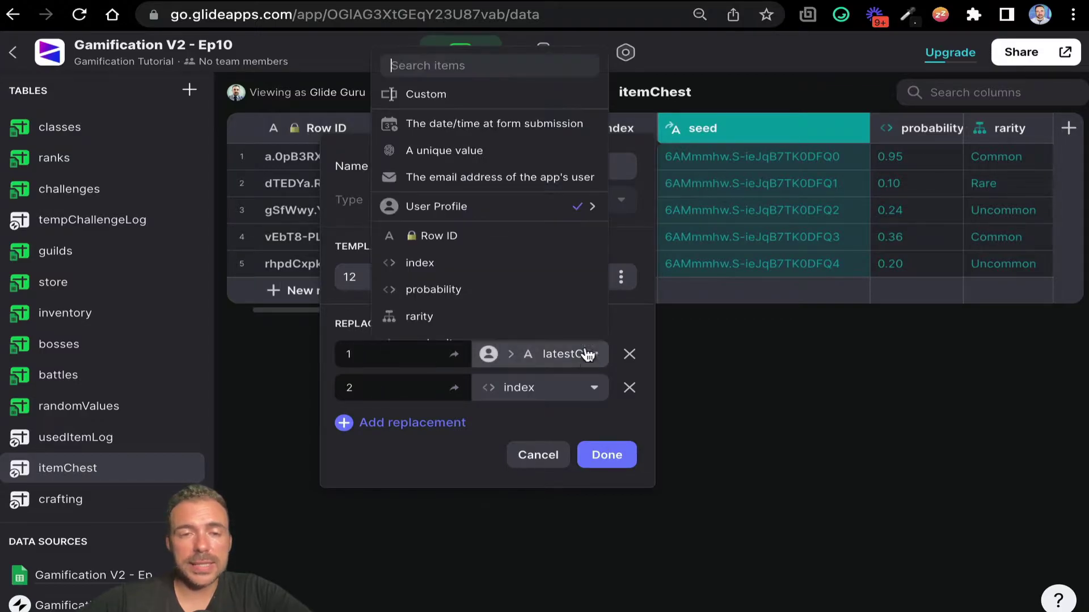
mouse_move(587, 193)
scroll(705, 420, down, 10)
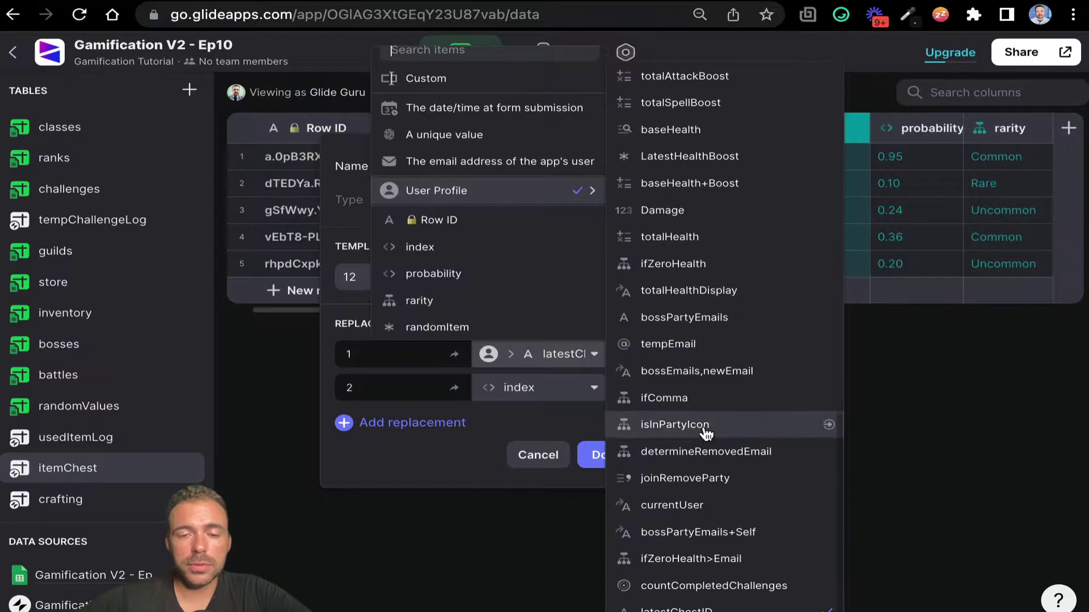
click(389, 388)
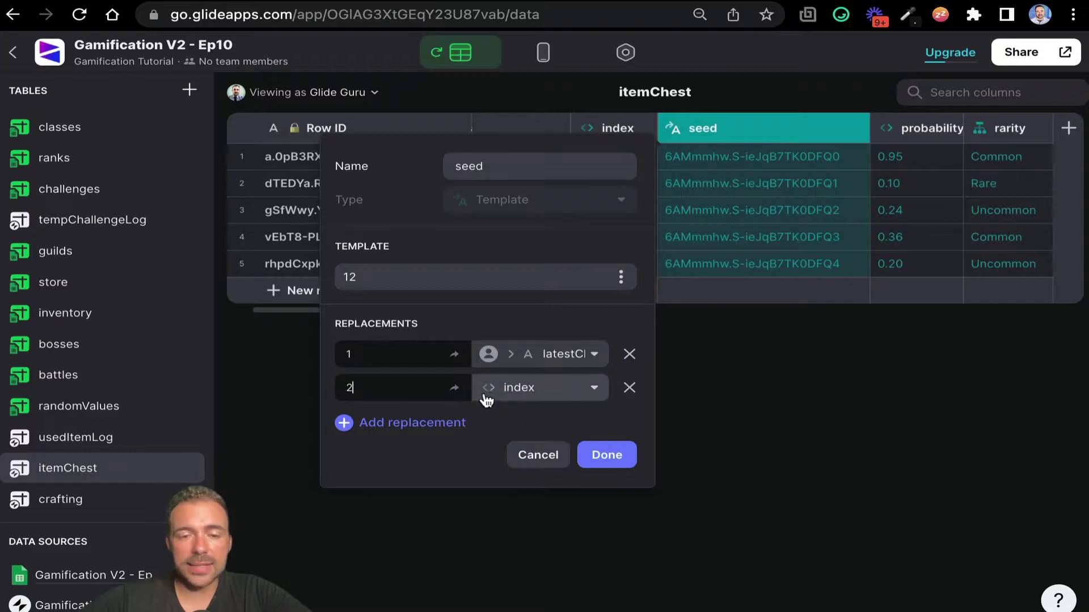
drag(373, 283, 339, 282)
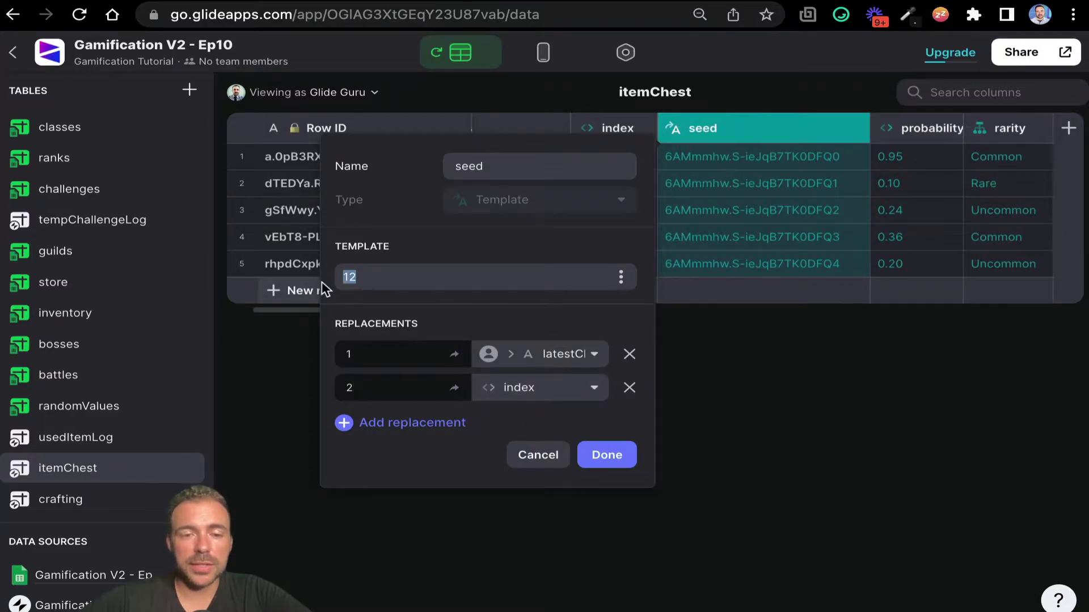
click(539, 457)
Compare the index values with the seed values across all five rows of the itemChest table
drag(602, 162, 601, 270)
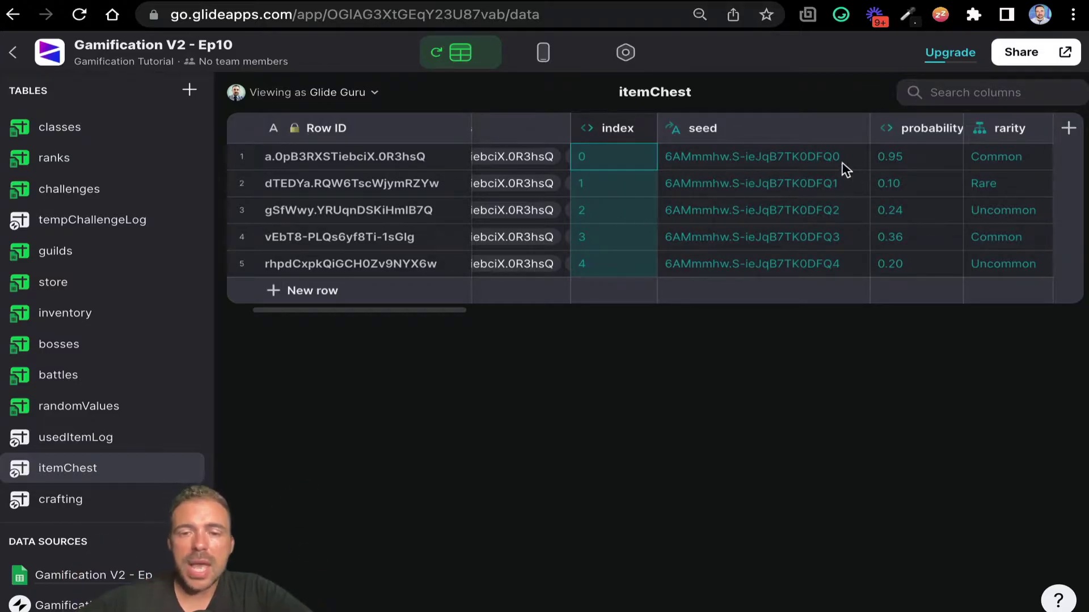
drag(716, 160, 717, 265)
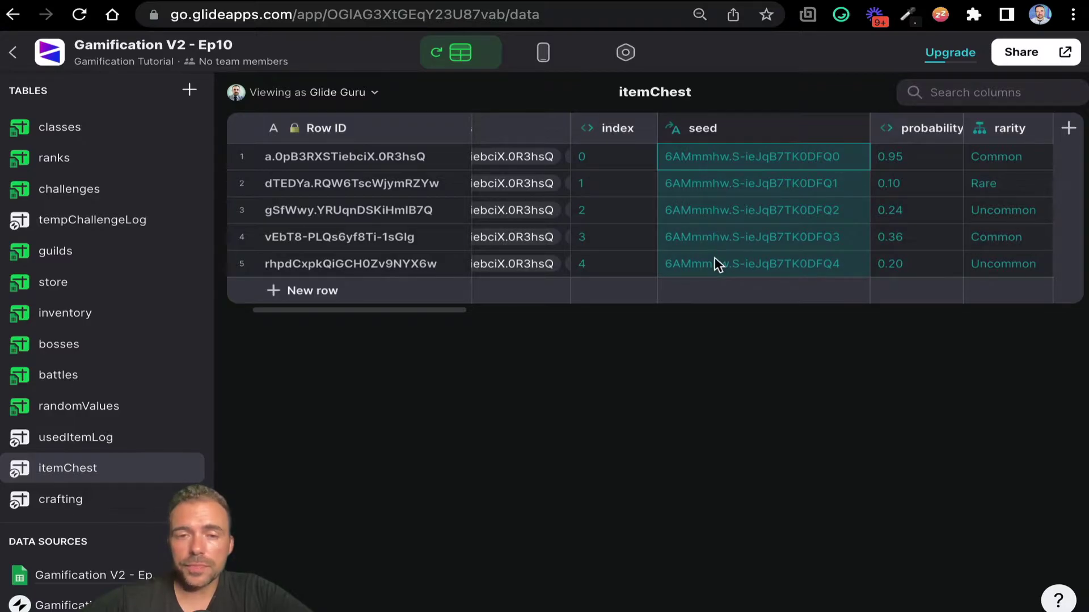
drag(618, 157, 616, 269)
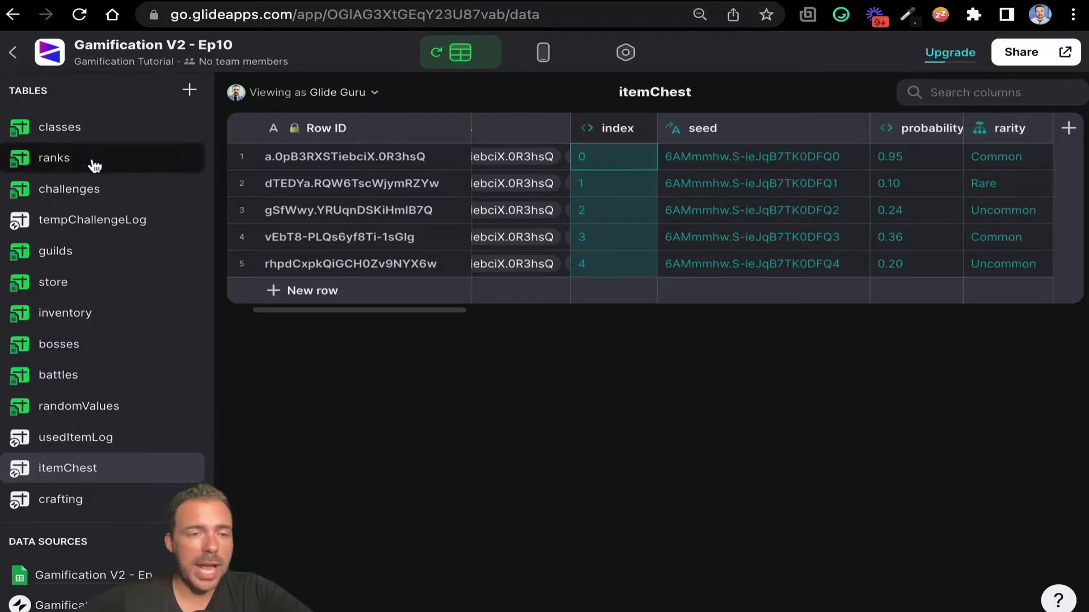
Open the users table and check the first user's row against the user the data is being viewed as
click(82, 135)
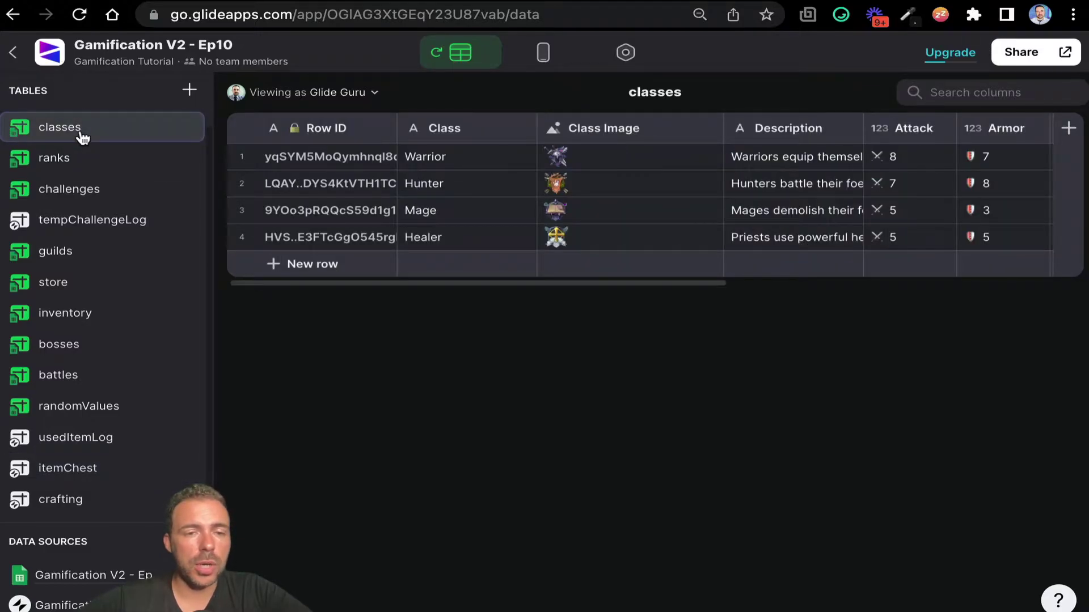
click(73, 160)
scroll(72, 168, up, 1)
click(77, 124)
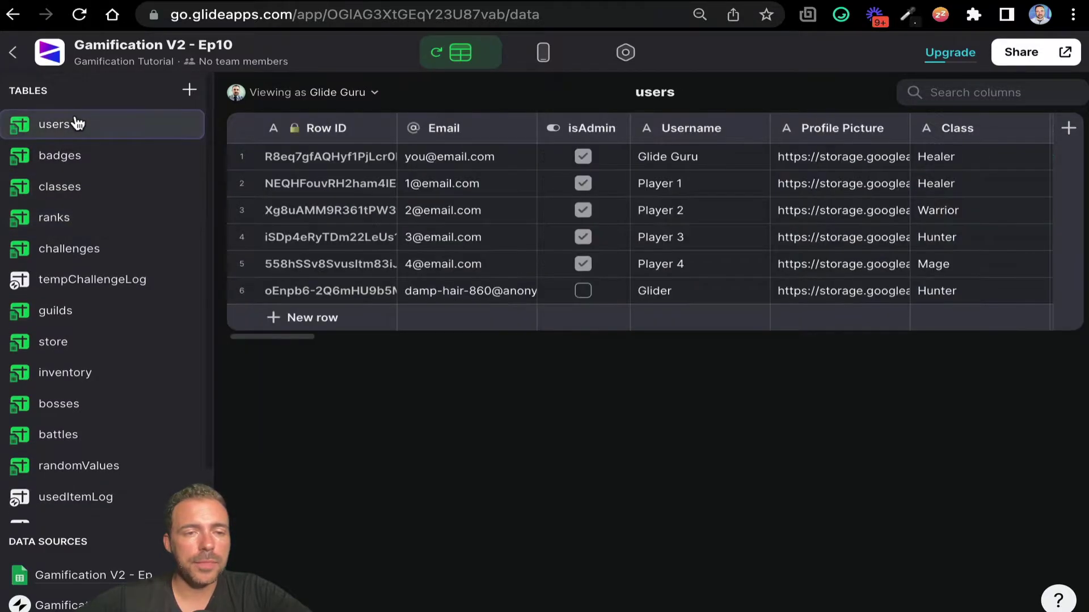
click(243, 155)
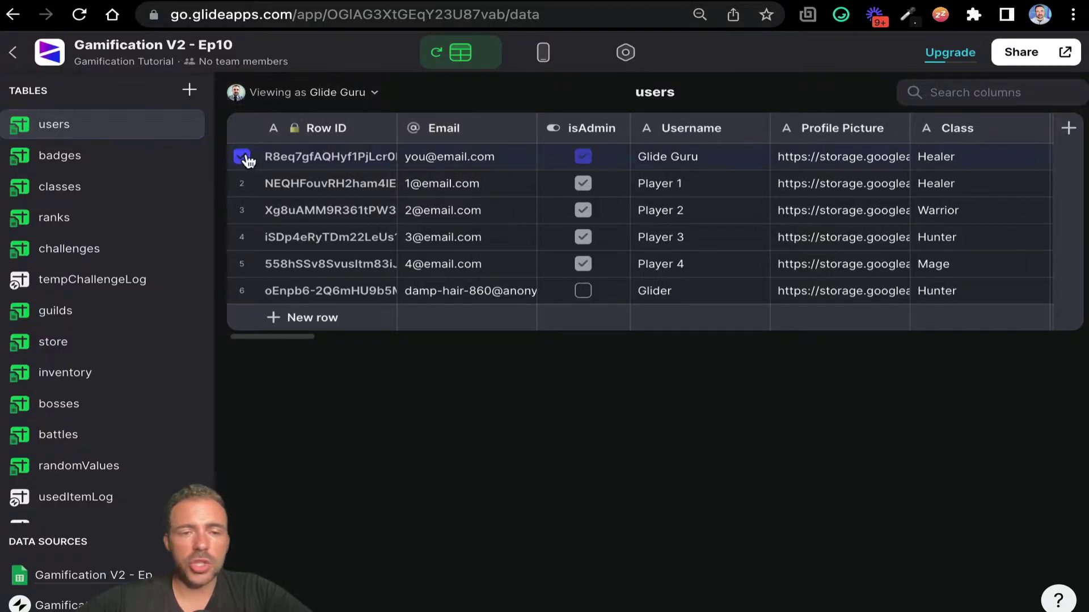
click(335, 91)
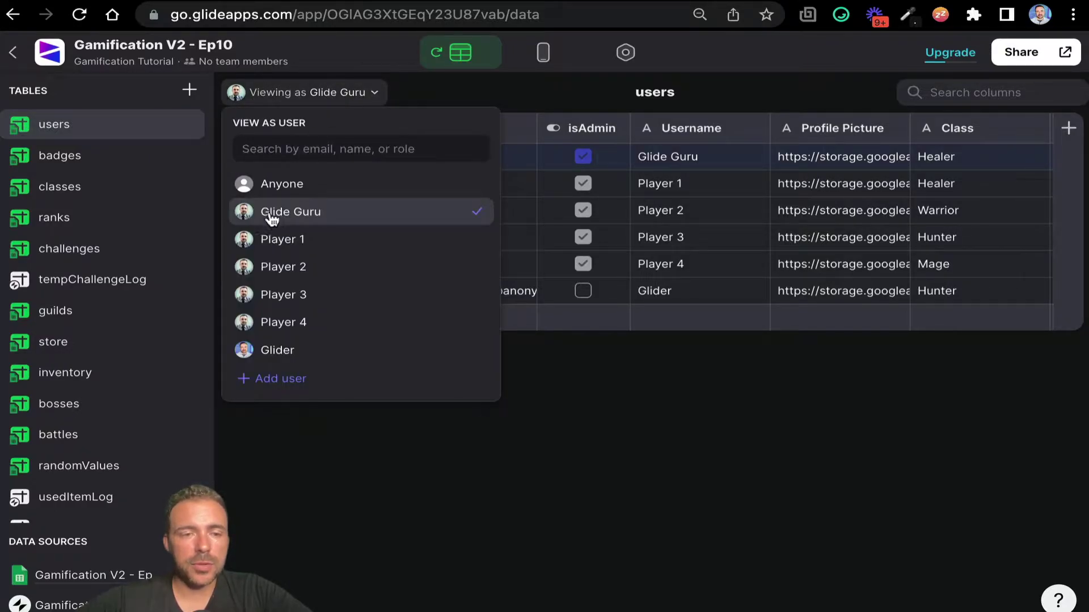
click(542, 187)
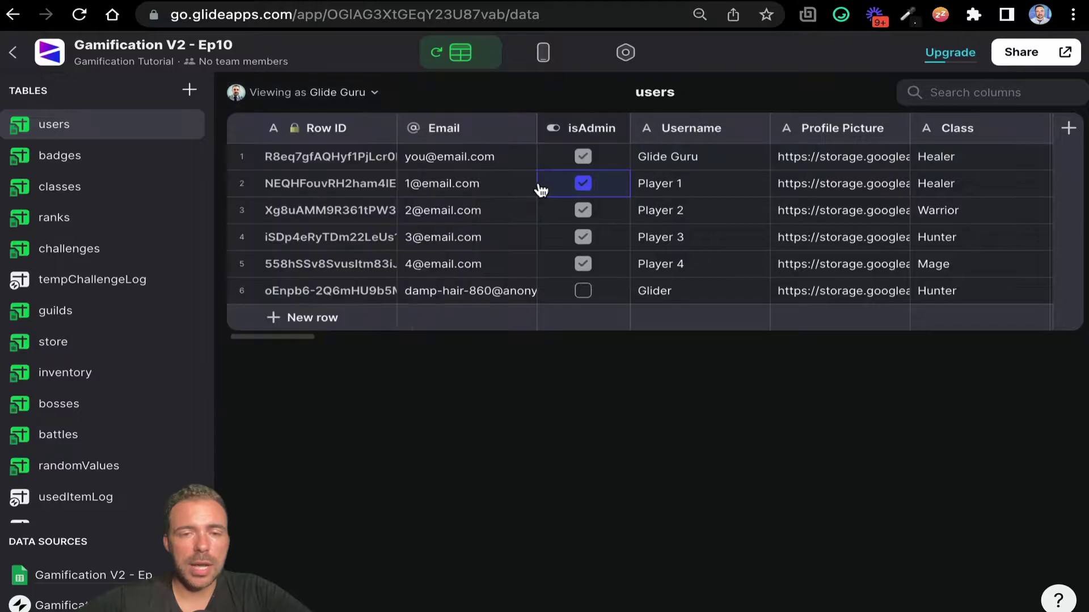
click(242, 158)
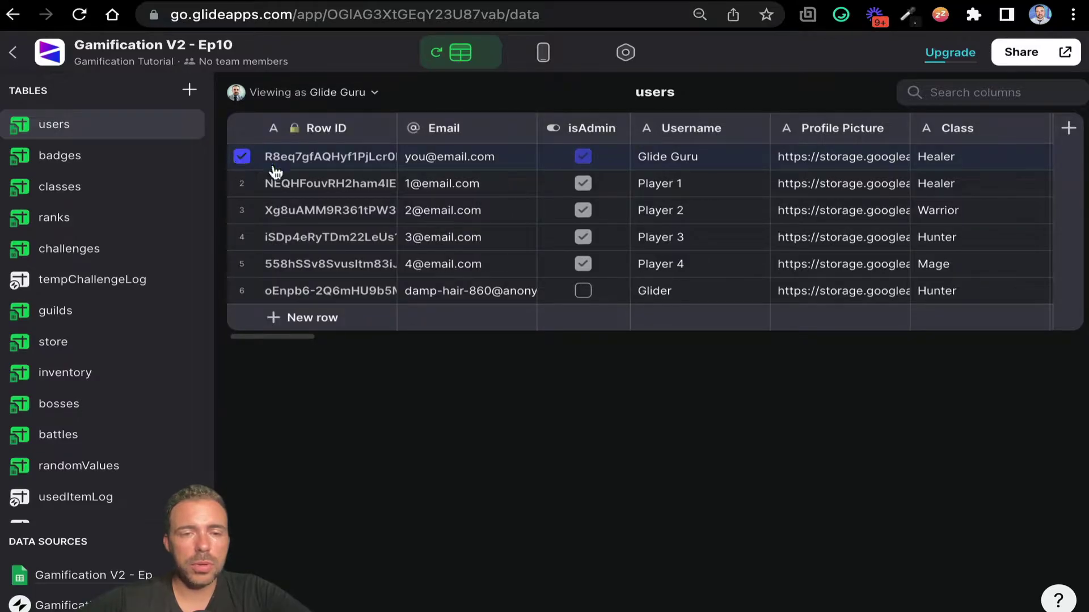
Set the first user's latestChestID value to "a"
scroll(570, 226, right, 15)
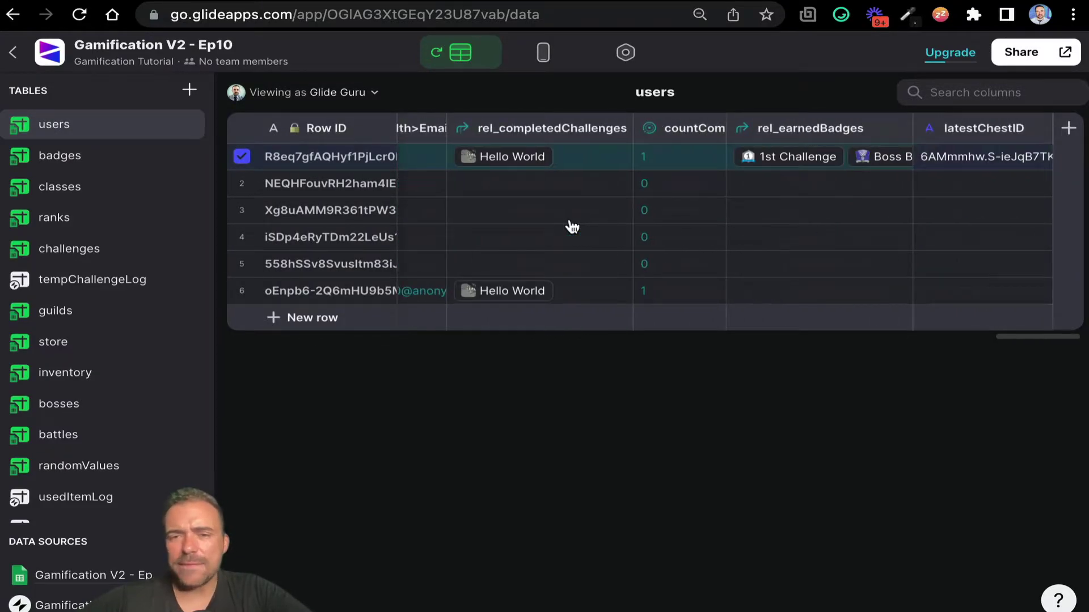
click(954, 159)
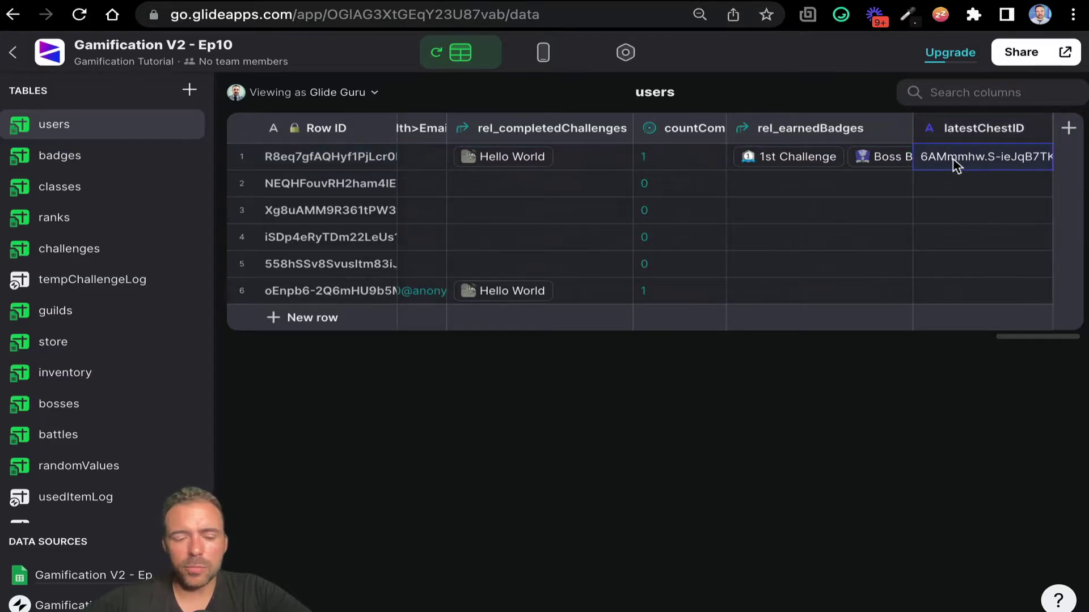
text(a)
key(Return)
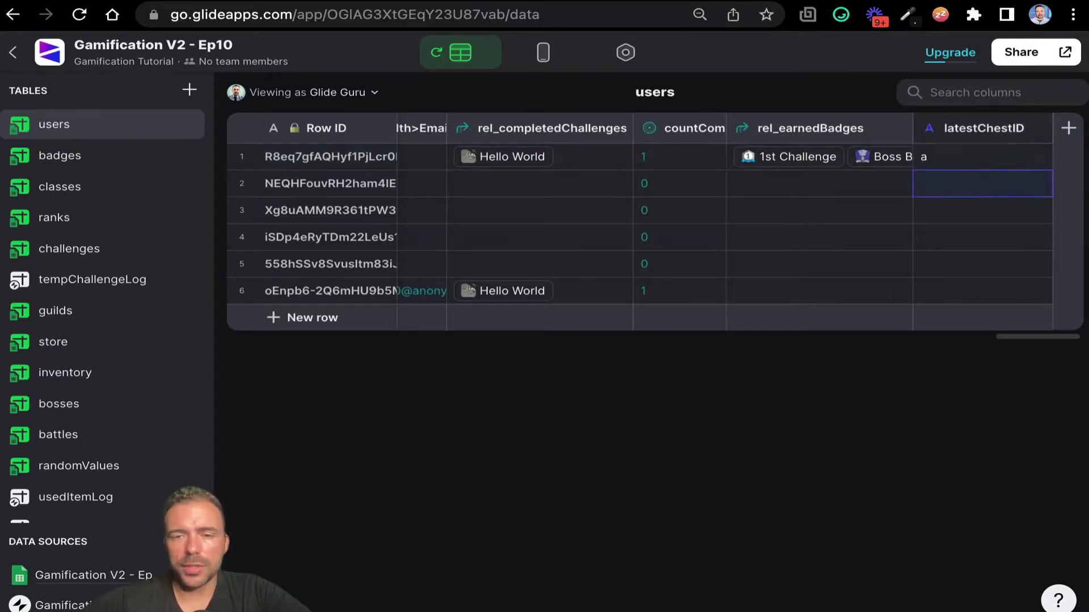
click(951, 157)
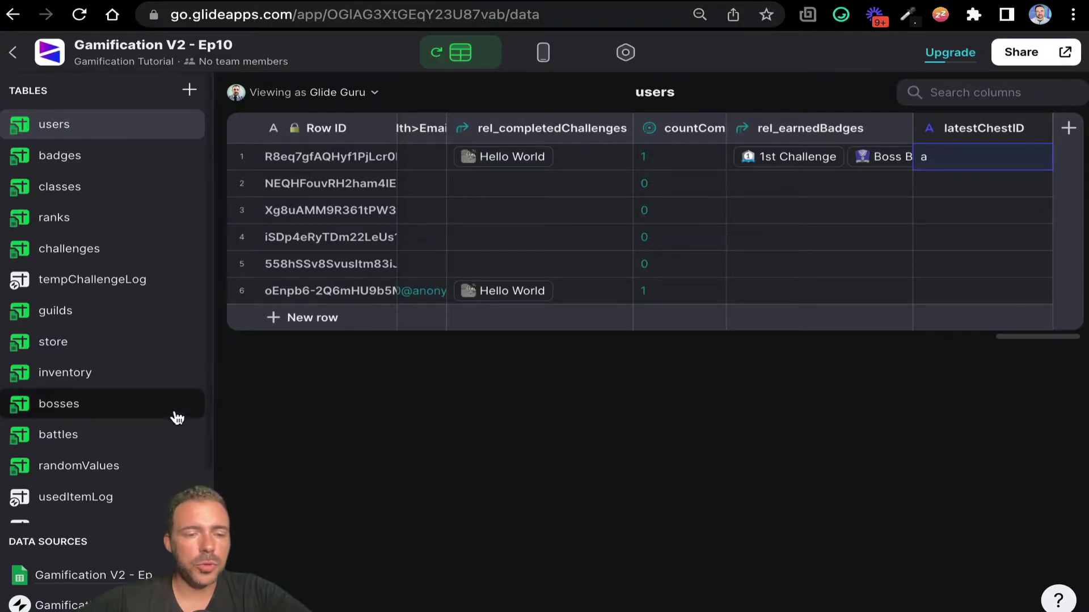
Return to the itemChest table and compare the recalculated seed values with the index values in every row
scroll(141, 440, down, 2)
click(103, 478)
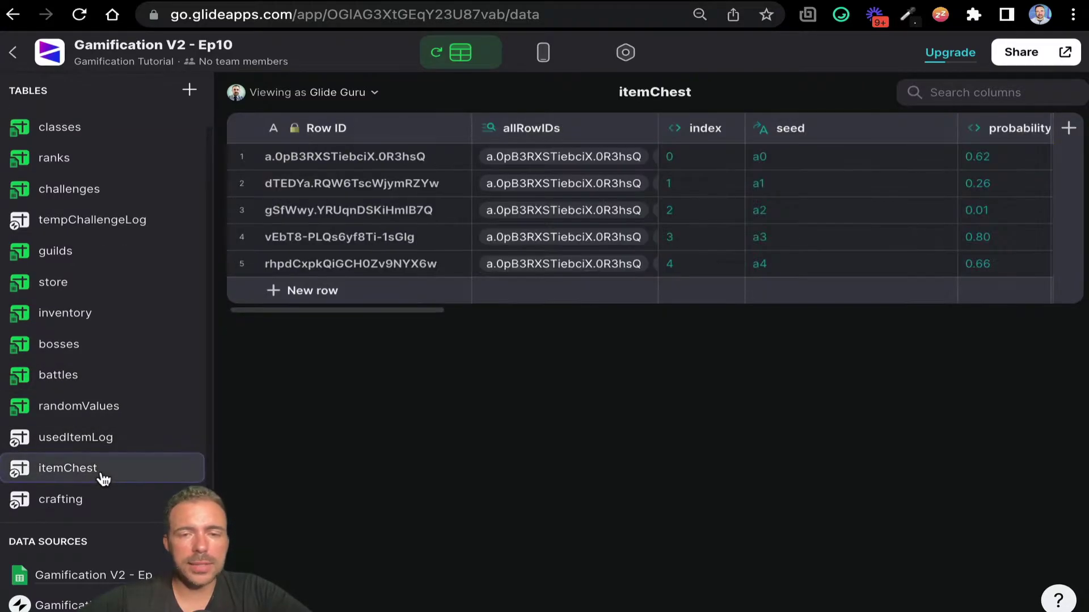
click(783, 166)
drag(785, 170, 777, 264)
click(682, 166)
drag(683, 166, 686, 268)
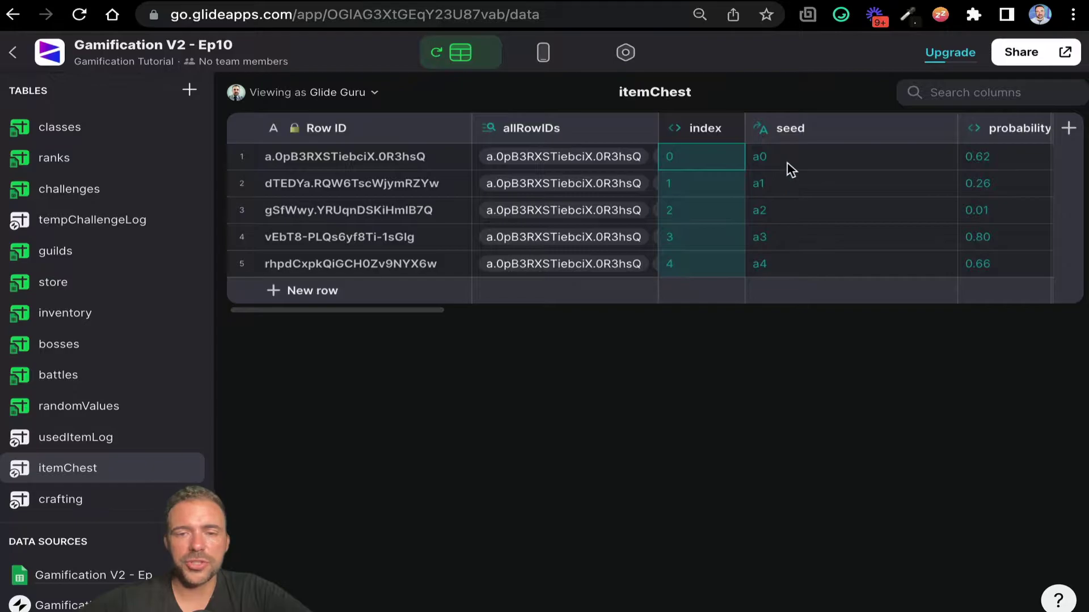
drag(788, 167, 791, 278)
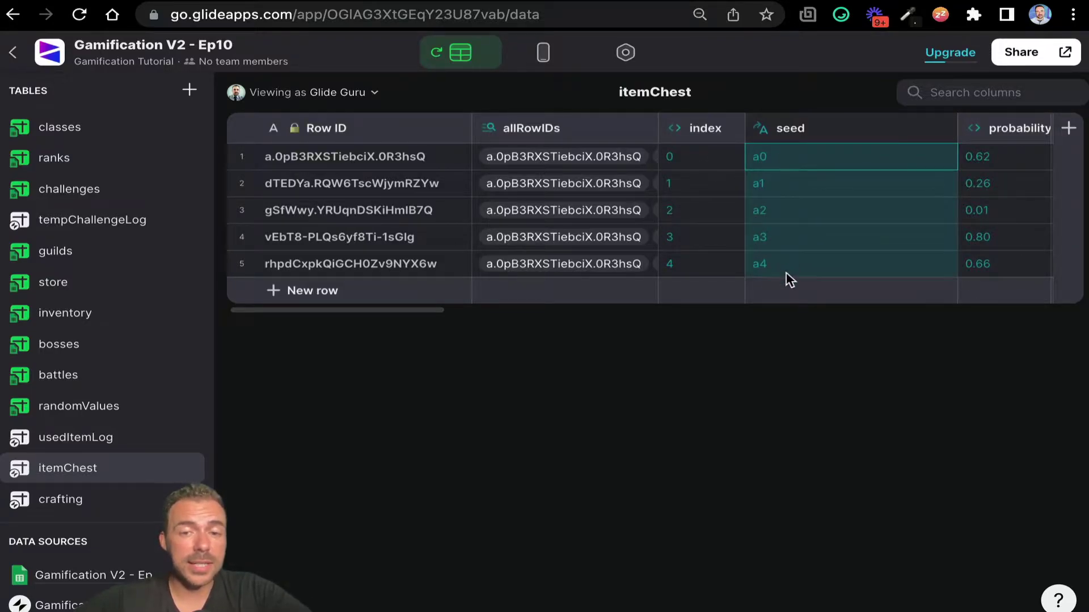
Widen the probability column to show its full name and inspect its Random Number configuration without changing it
scroll(964, 223, right, 5)
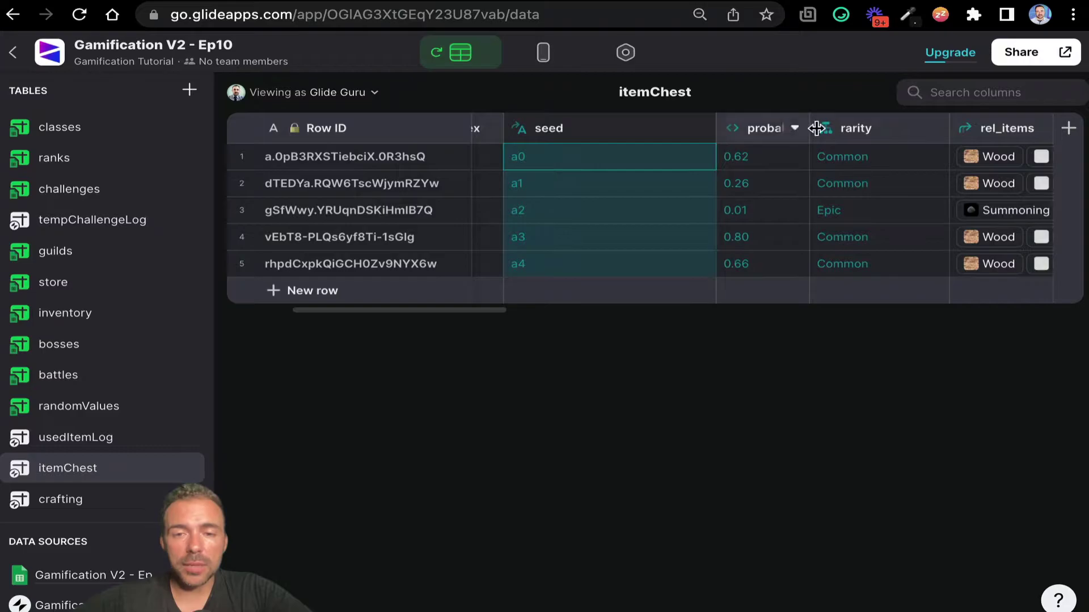
drag(809, 128, 871, 129)
click(797, 139)
click(798, 139)
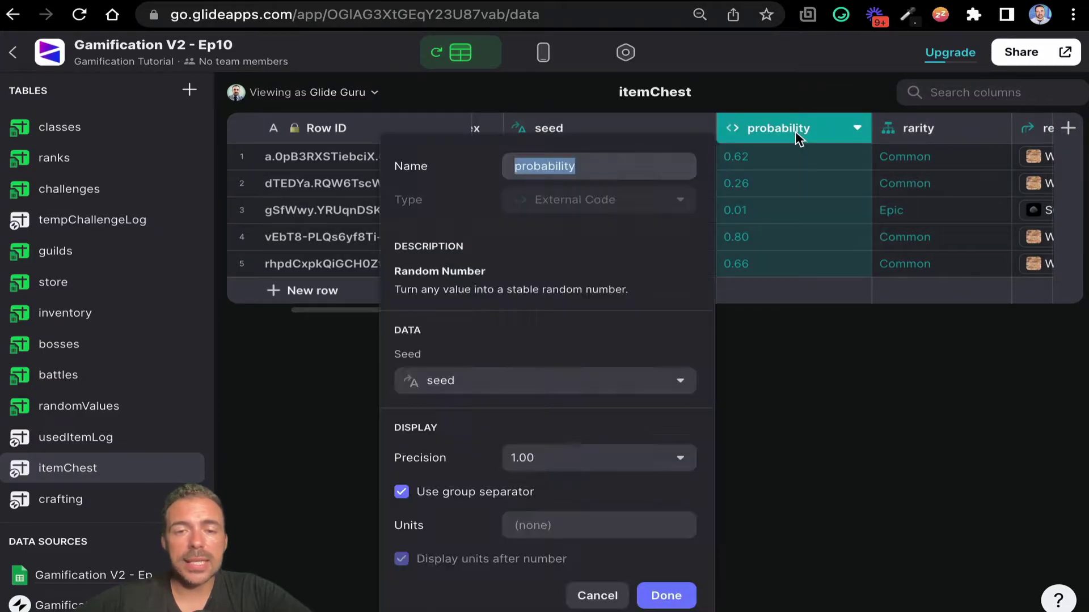
drag(393, 271, 494, 281)
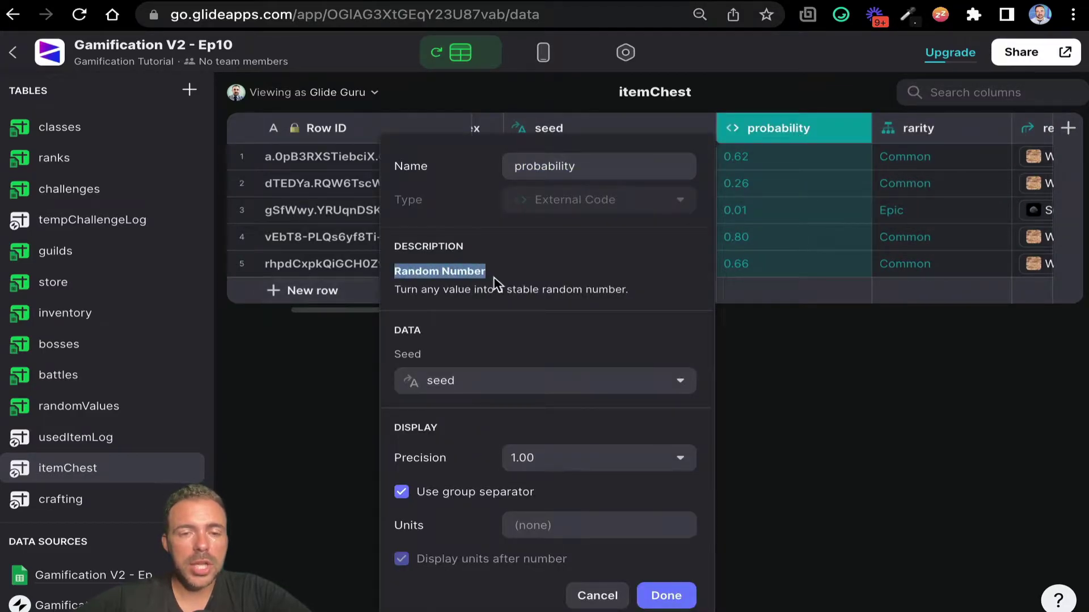
click(597, 594)
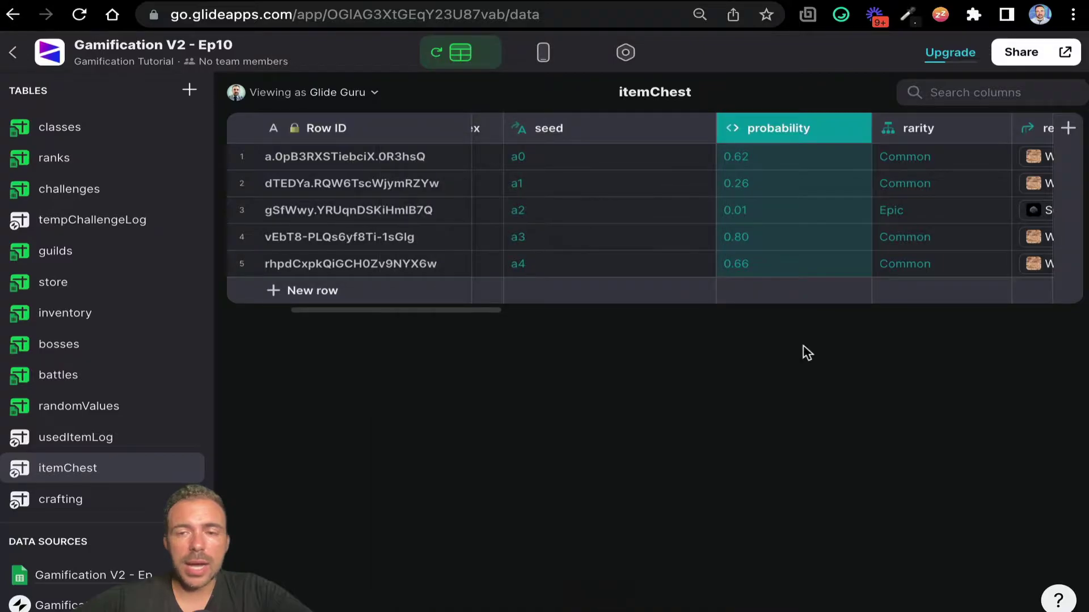
Locate the Random Number type among the computed types for a new itemChest column, without adding the column
click(1066, 130)
click(857, 208)
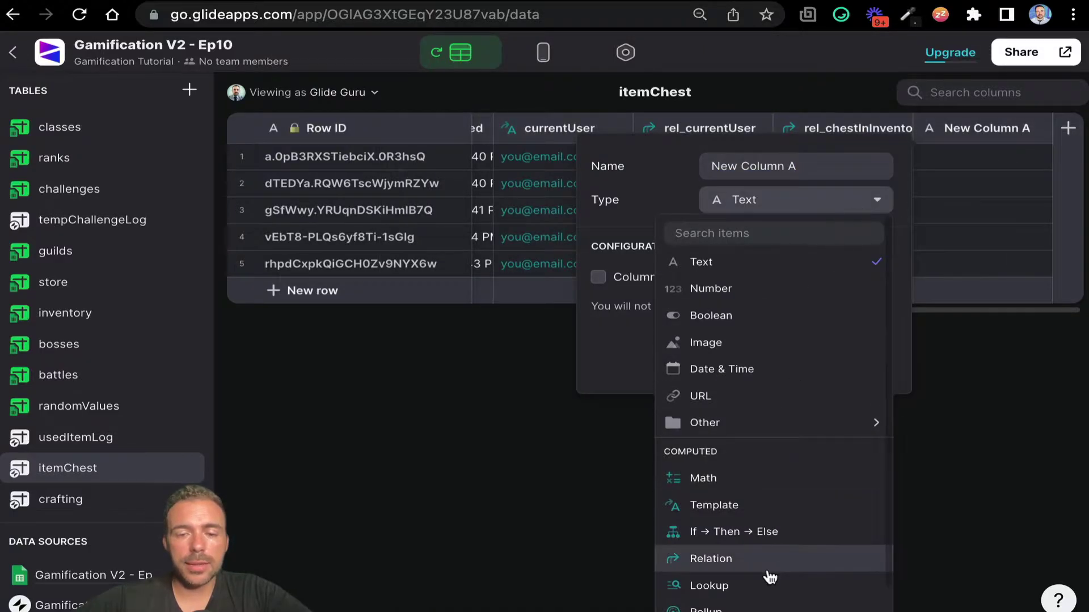
scroll(770, 577, down, 1)
mouse_move(742, 604)
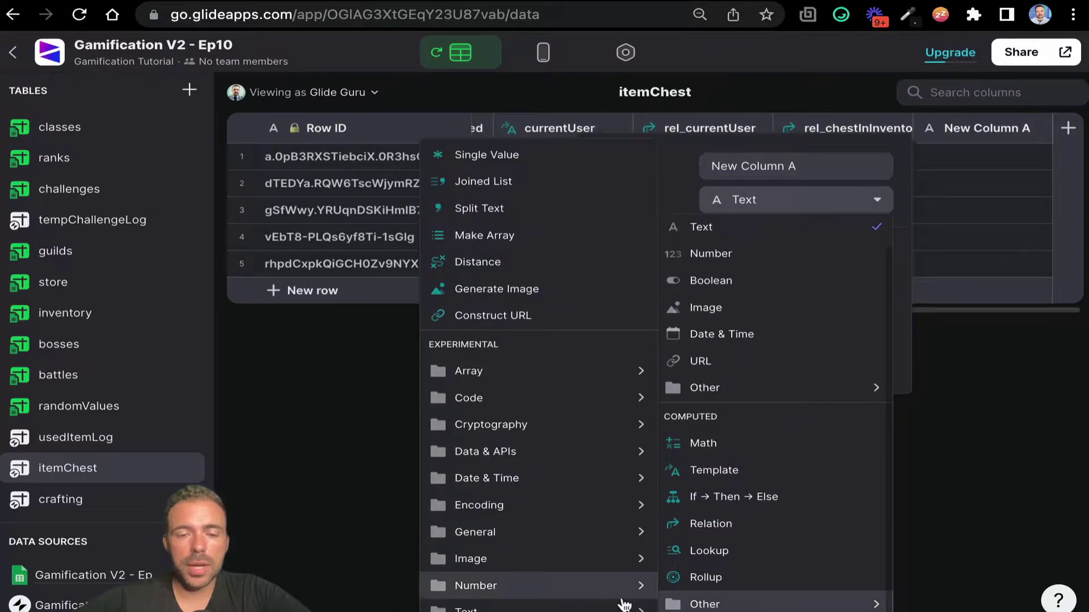
mouse_move(619, 596)
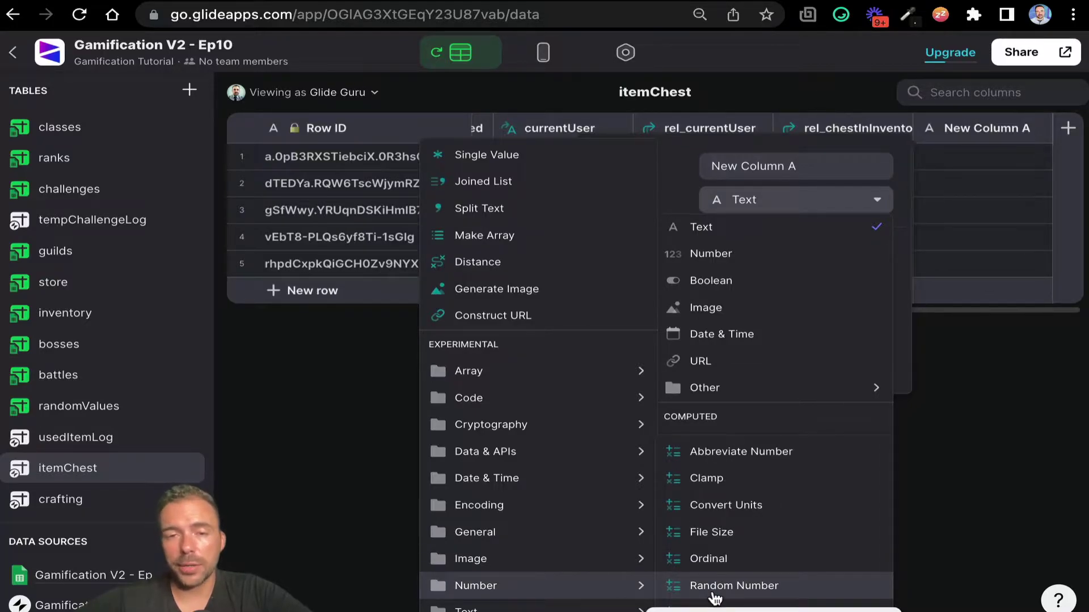
click(676, 109)
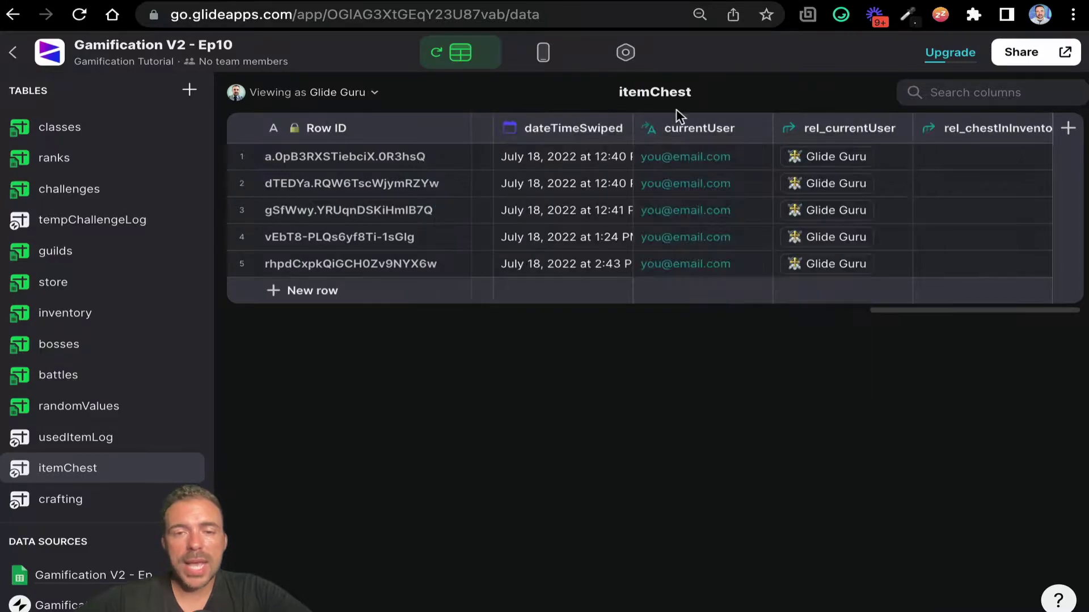
Set the probability column's precision to 1.0000 and turn off its group separator, keeping the seed column as its seed
scroll(652, 178, left, 5)
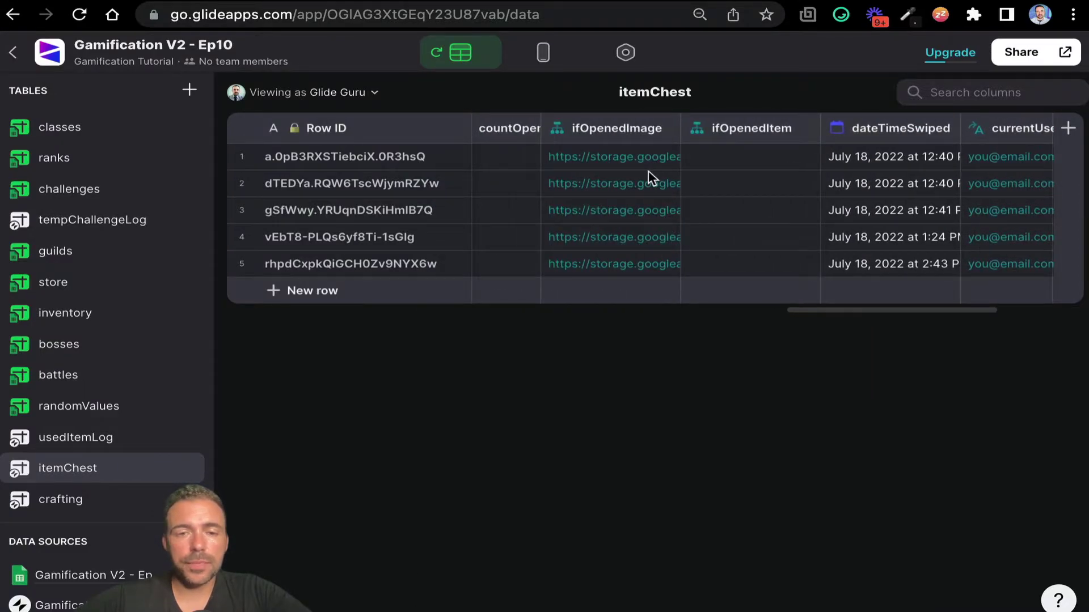
scroll(651, 177, left, 10)
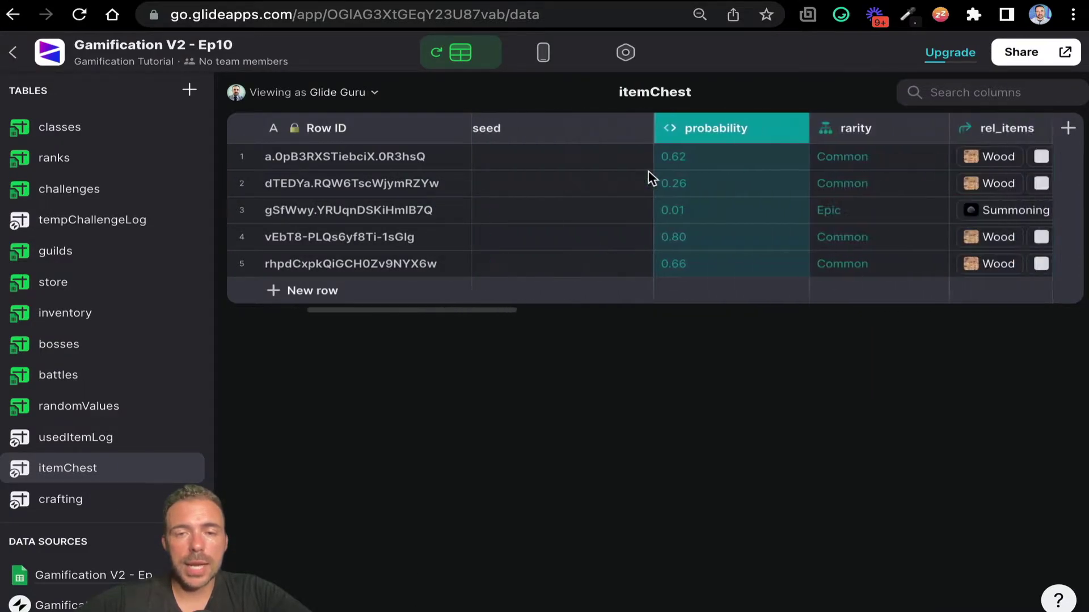
click(711, 130)
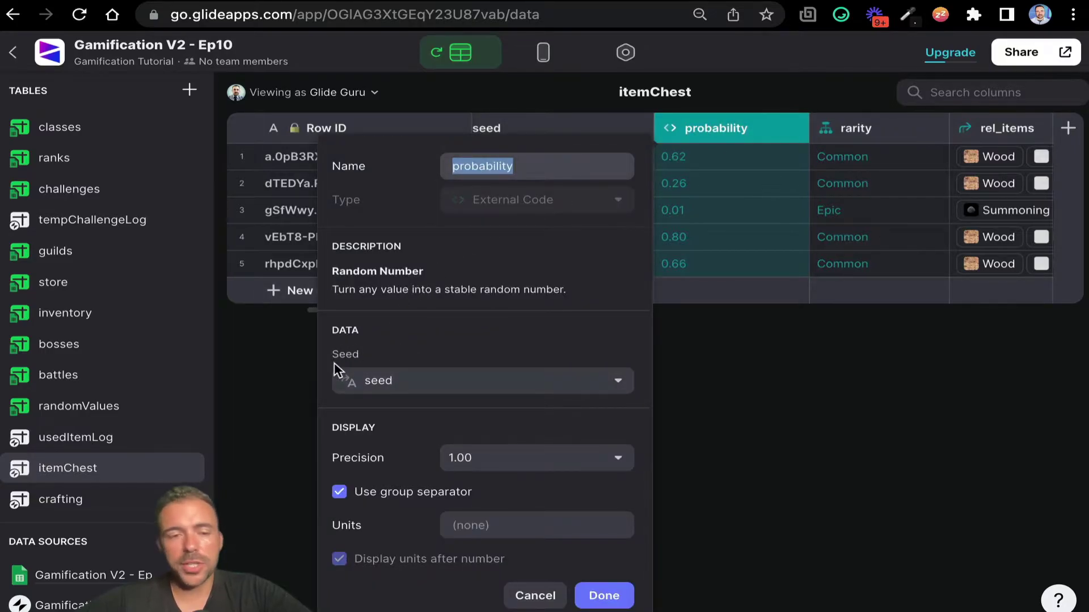
click(359, 380)
scroll(397, 283, down, 1)
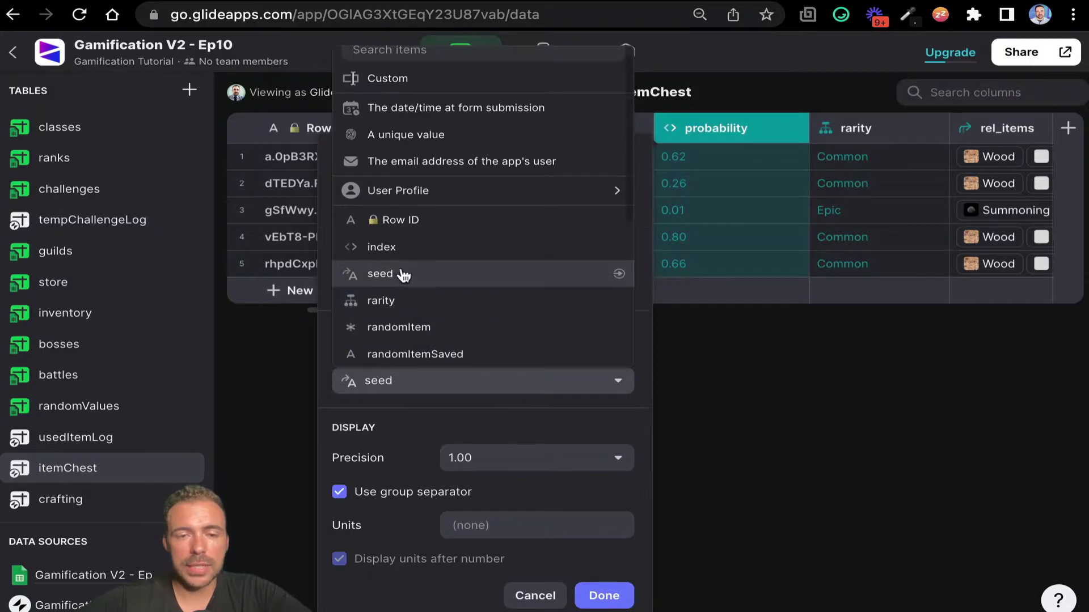
click(446, 429)
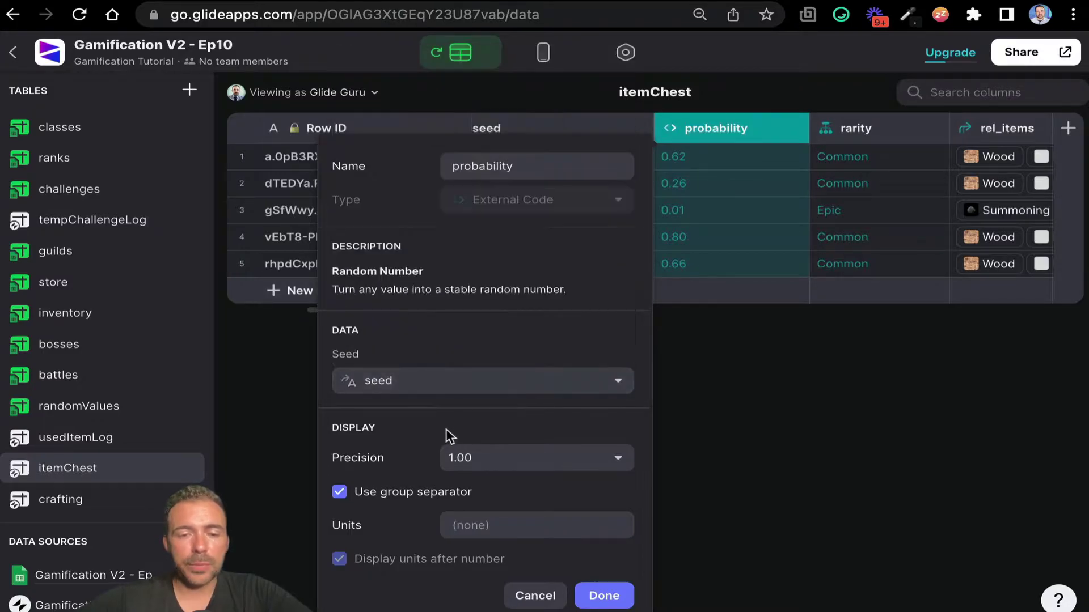
click(475, 471)
click(461, 589)
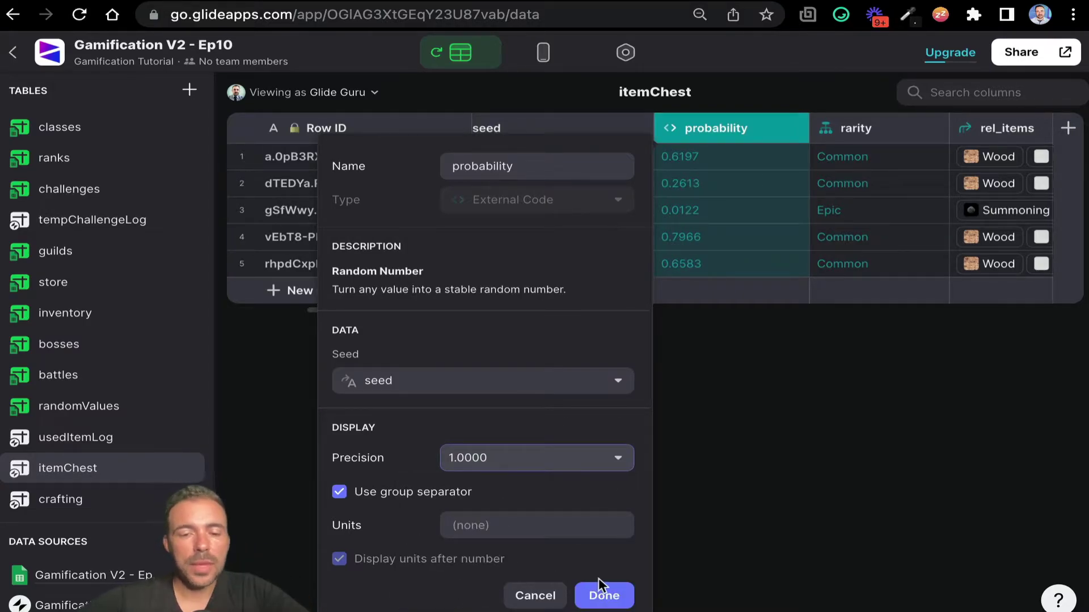
click(382, 492)
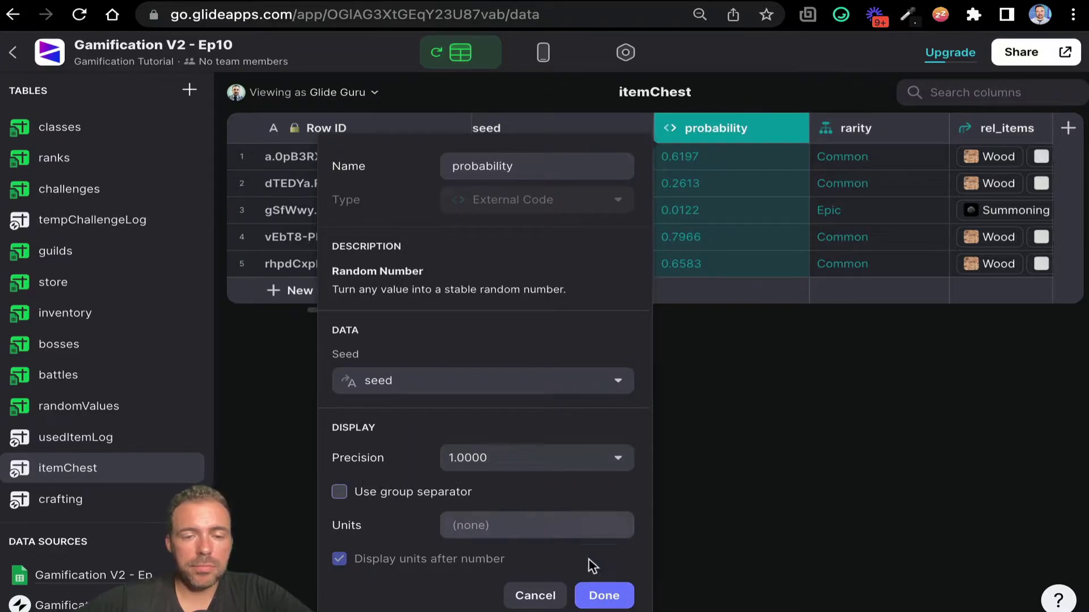
click(609, 595)
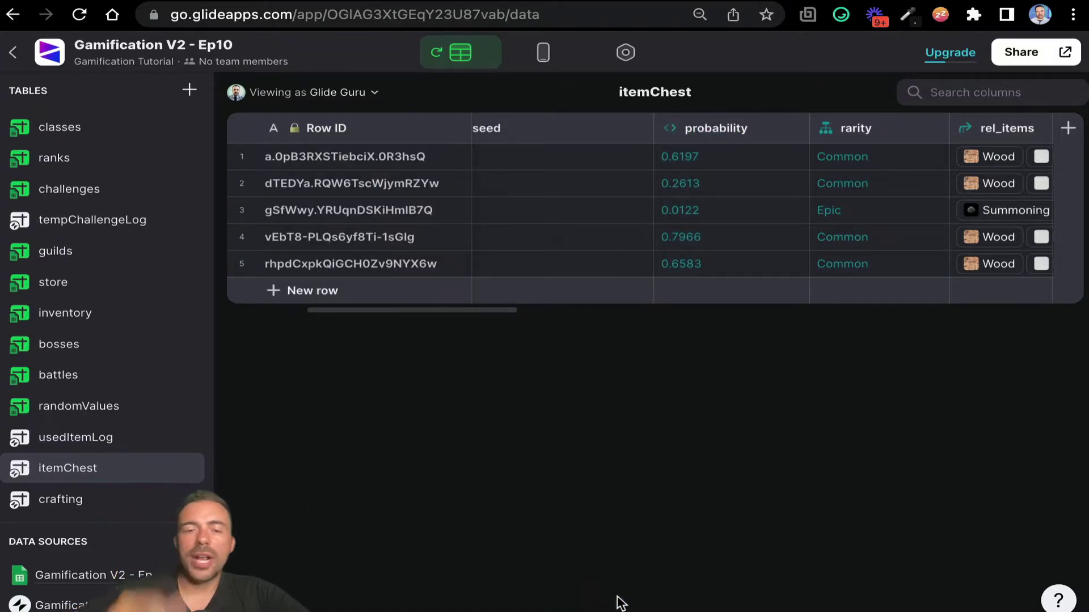
Compare the four-decimal probability values with the seed values they are generated from in all itemChest rows
drag(674, 154, 675, 271)
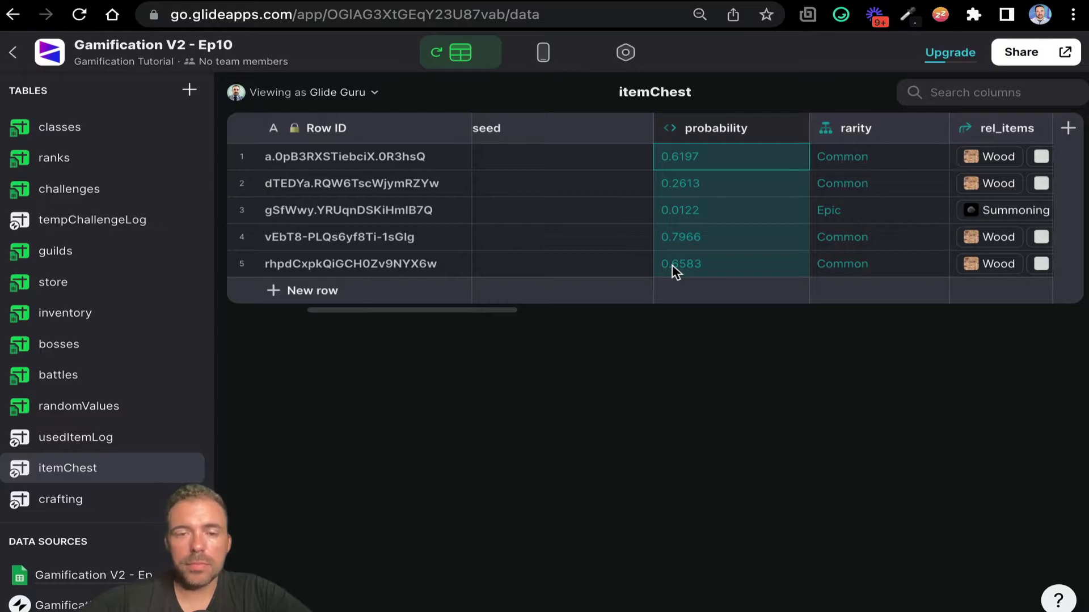
scroll(675, 270, left, 3)
drag(584, 155, 584, 271)
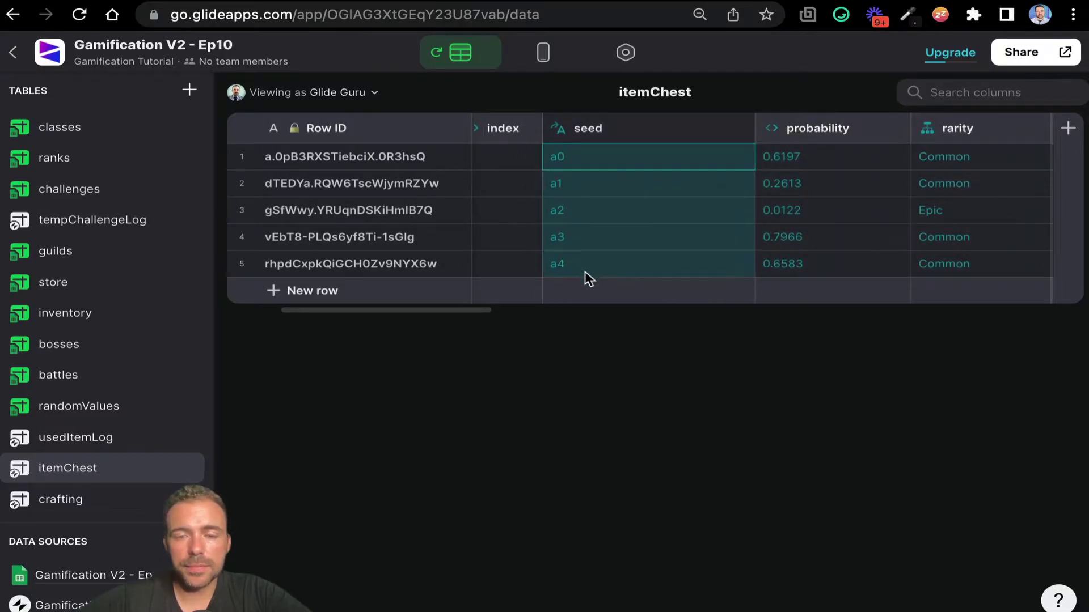
click(797, 164)
click(789, 219)
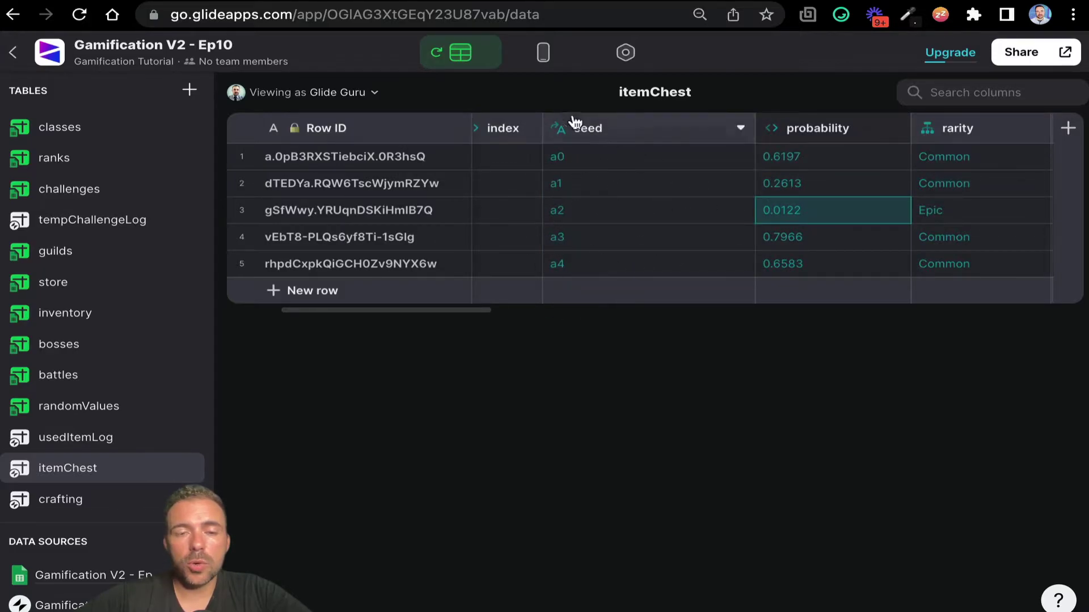
drag(556, 169, 559, 277)
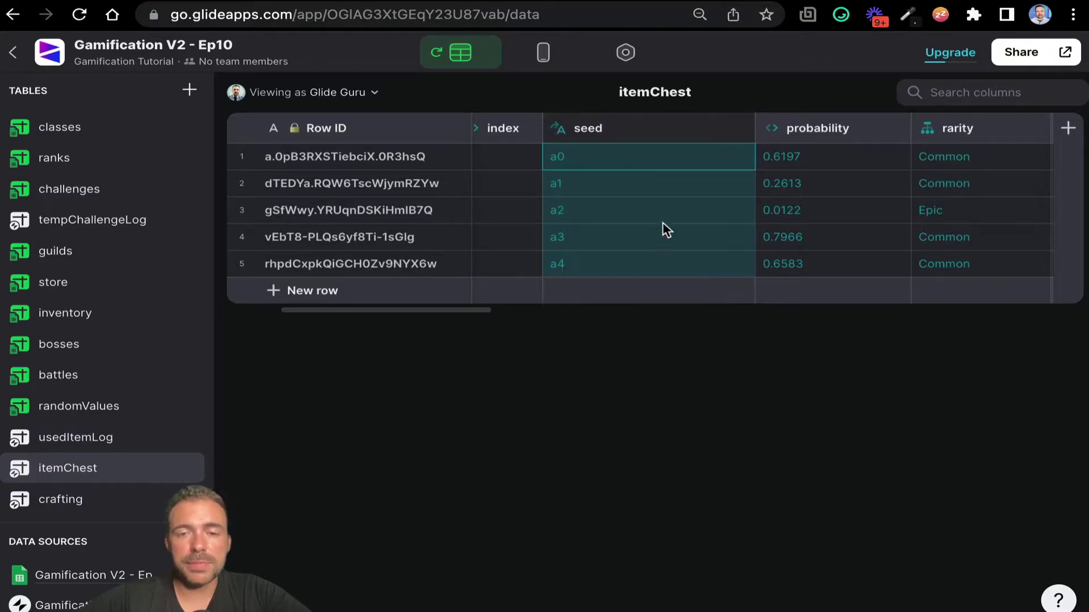
drag(802, 161, 801, 257)
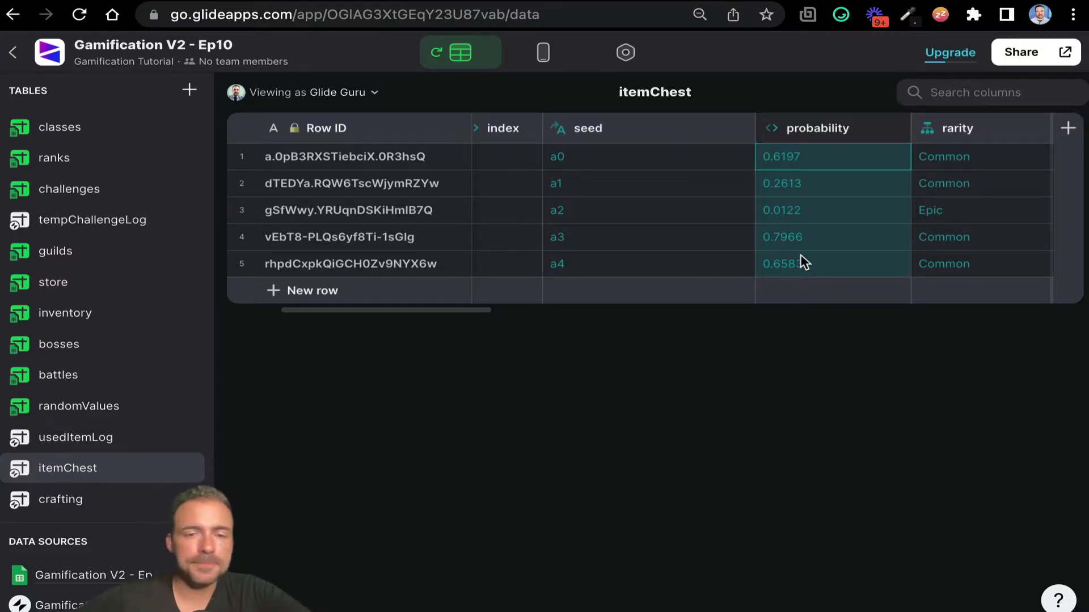
Examine the probability thresholds and resulting rarity names in the rarity column's If-Then-Else cases, leaving them as they are
scroll(800, 254, right, 4)
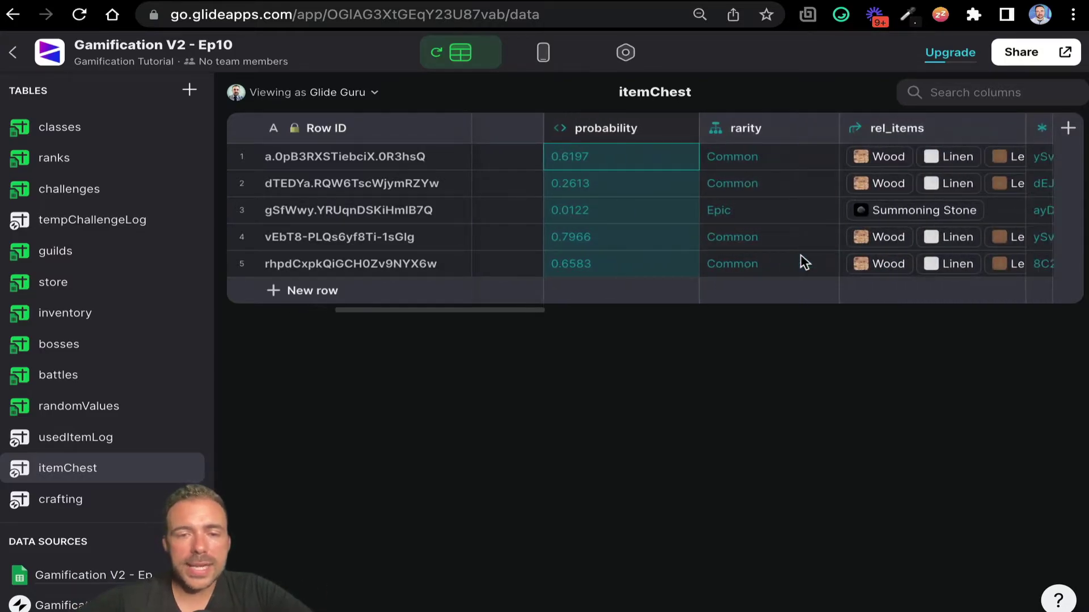
click(561, 265)
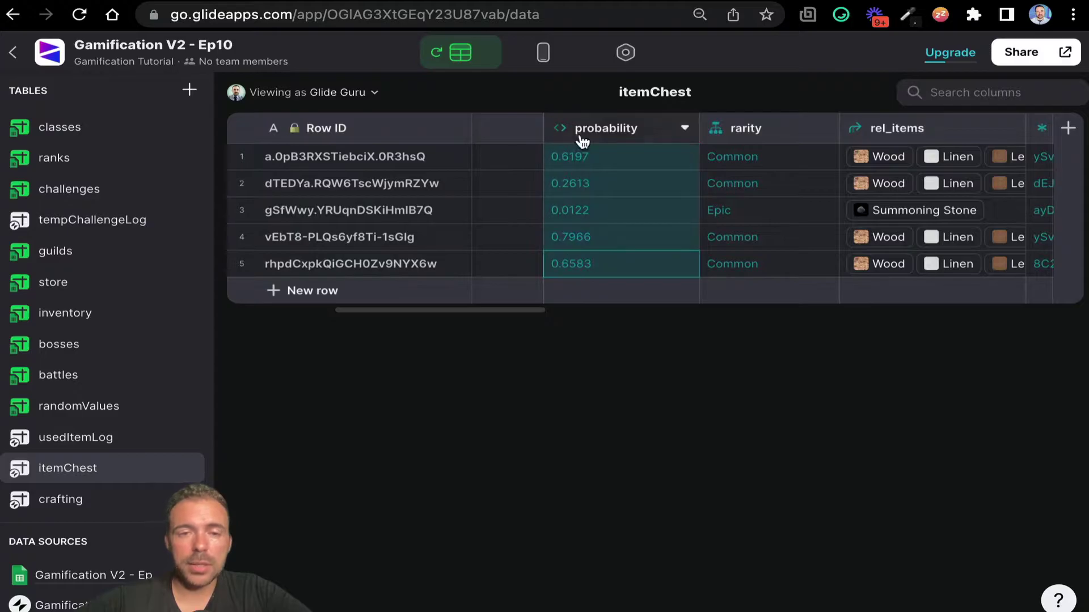
click(783, 136)
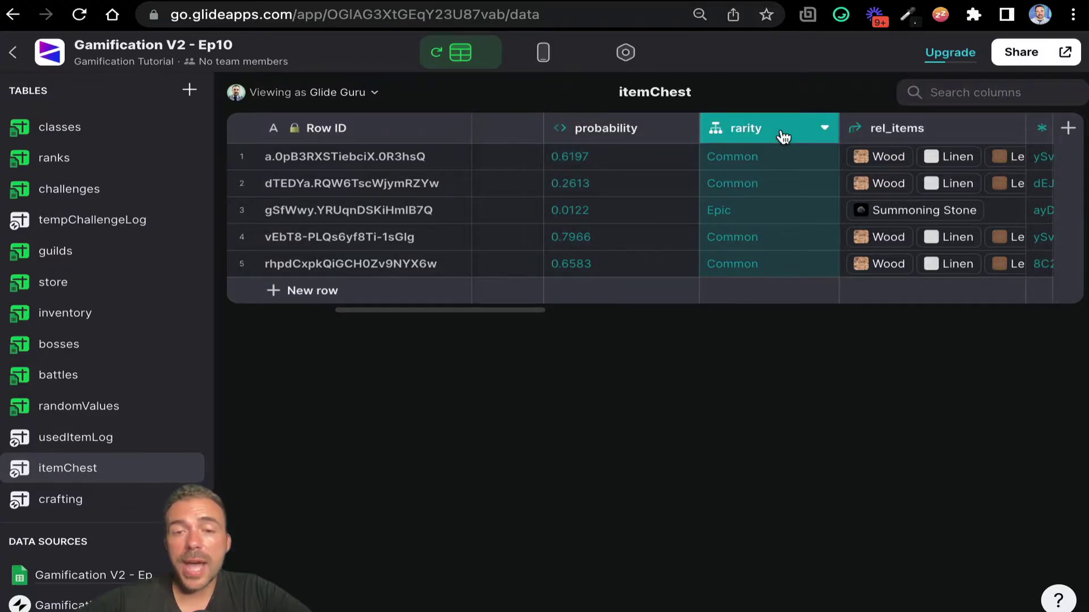
drag(573, 160, 574, 271)
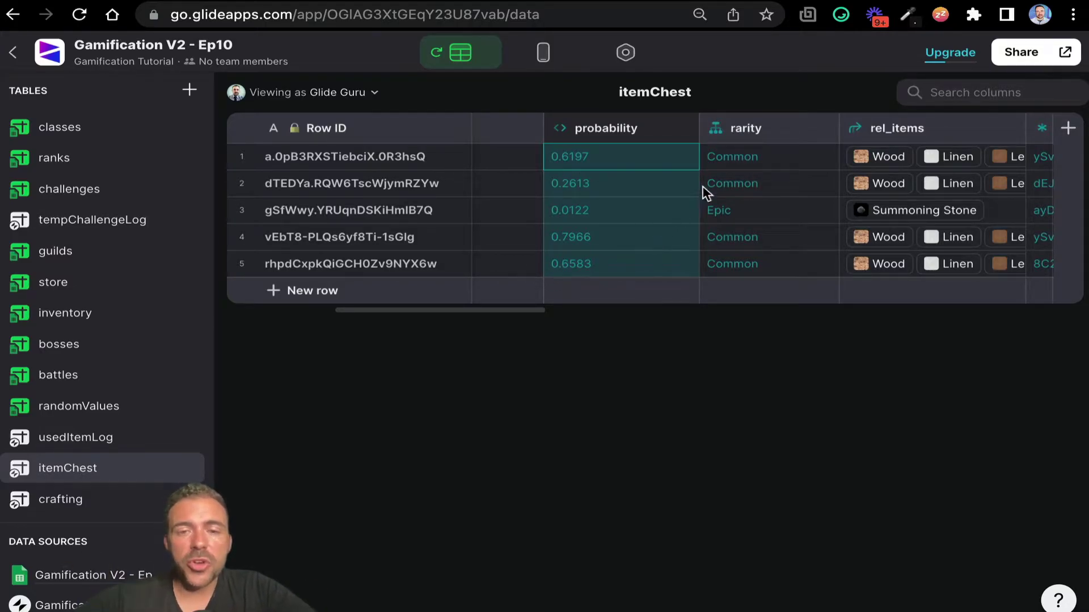
double_click(756, 137)
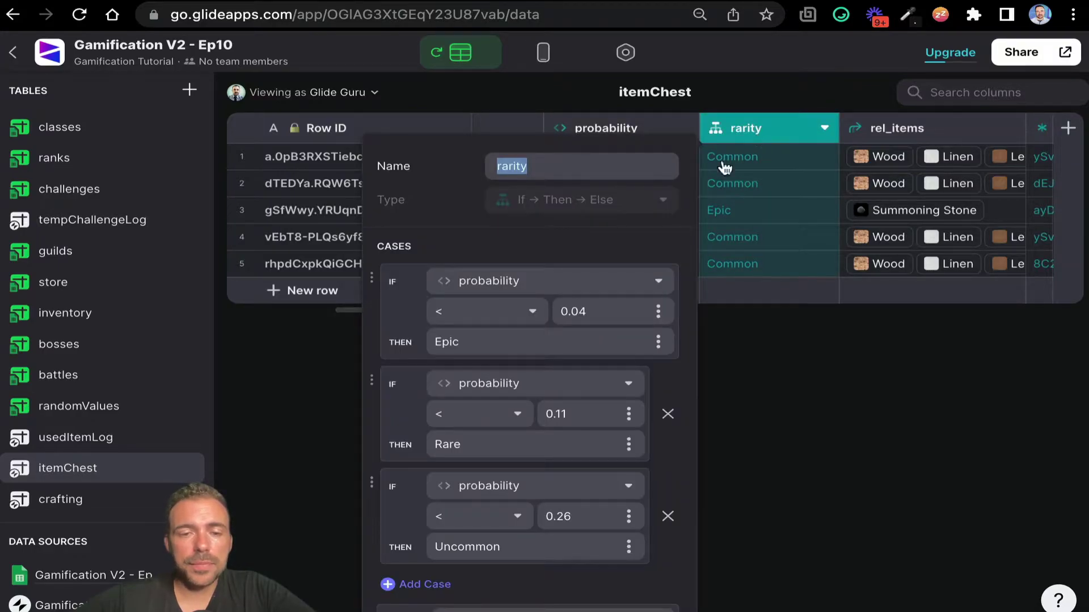
scroll(600, 265, down, 2)
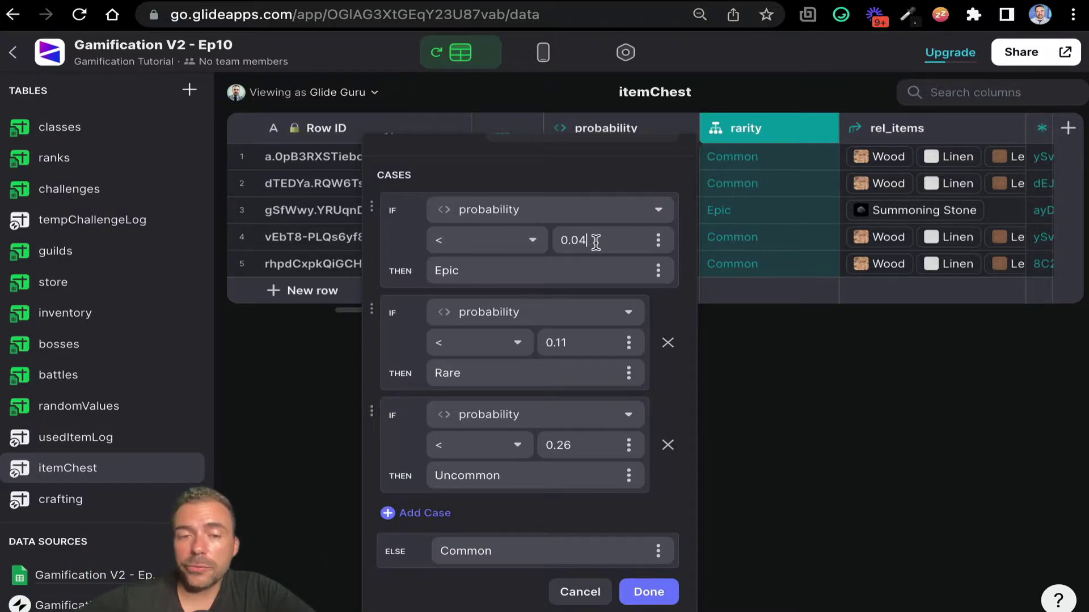
drag(595, 242, 539, 246)
drag(493, 272, 429, 271)
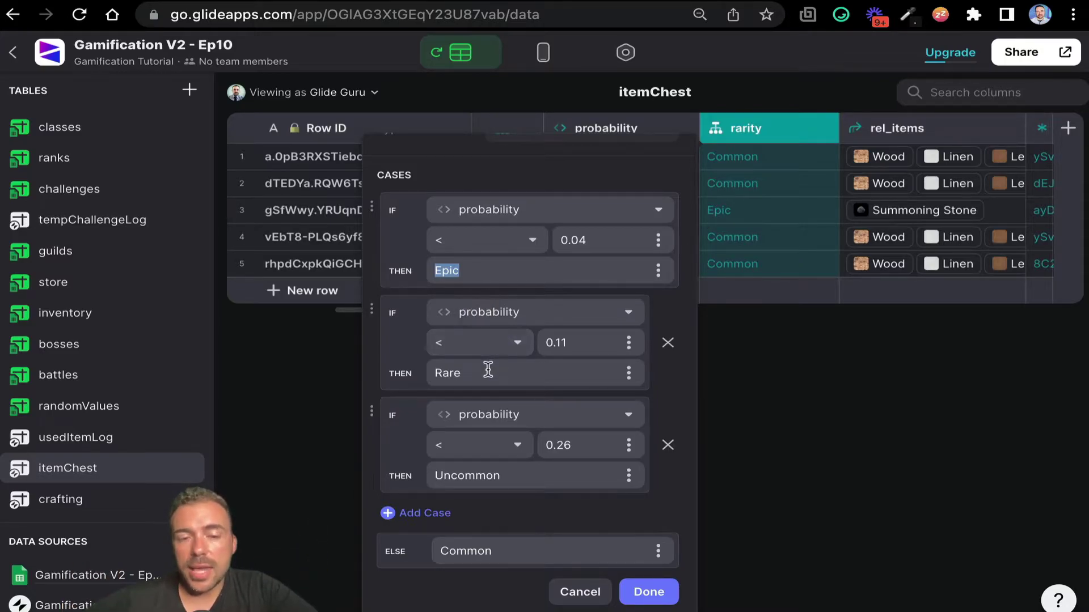
click(429, 372)
drag(603, 445, 537, 452)
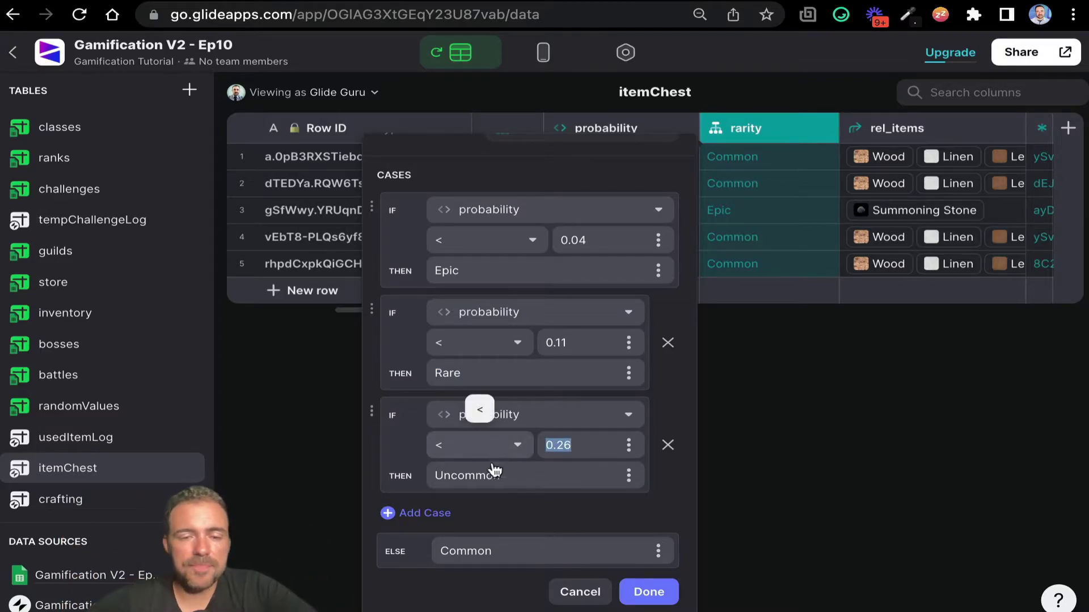
drag(522, 476, 388, 476)
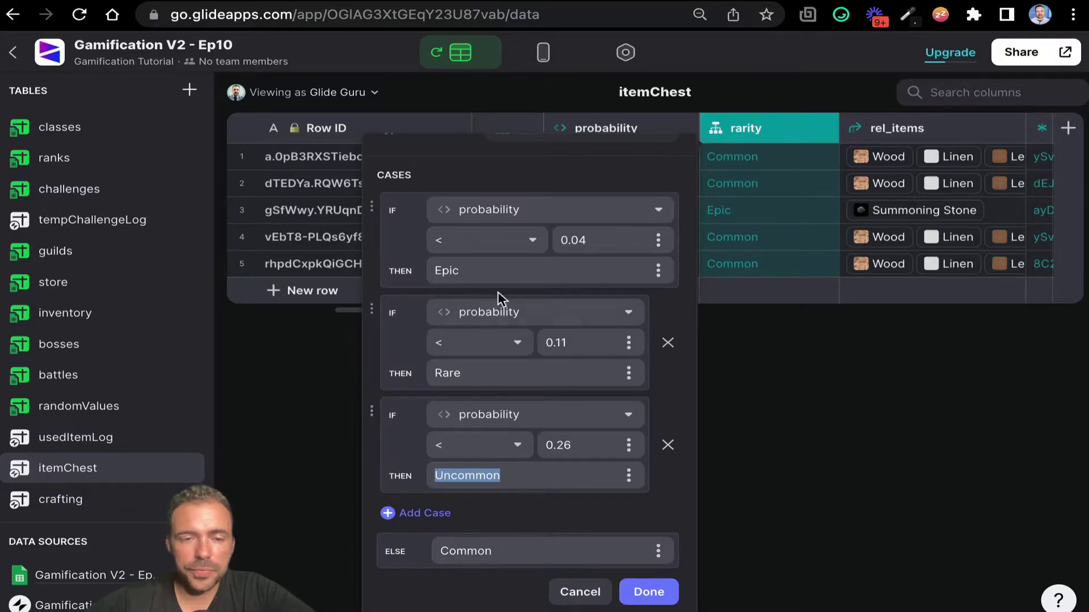
double_click(448, 270)
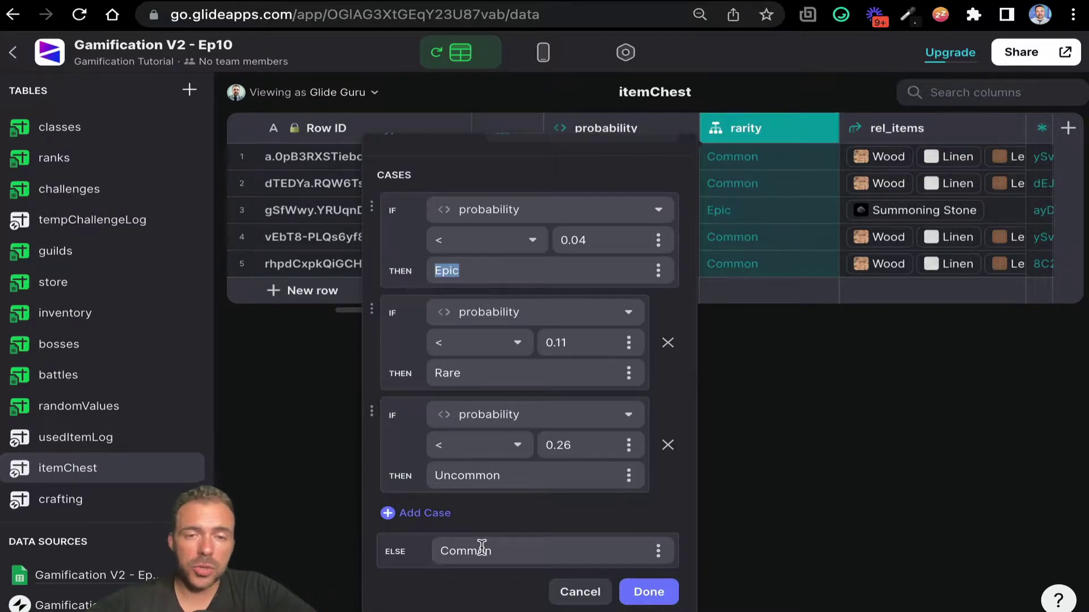
click(649, 593)
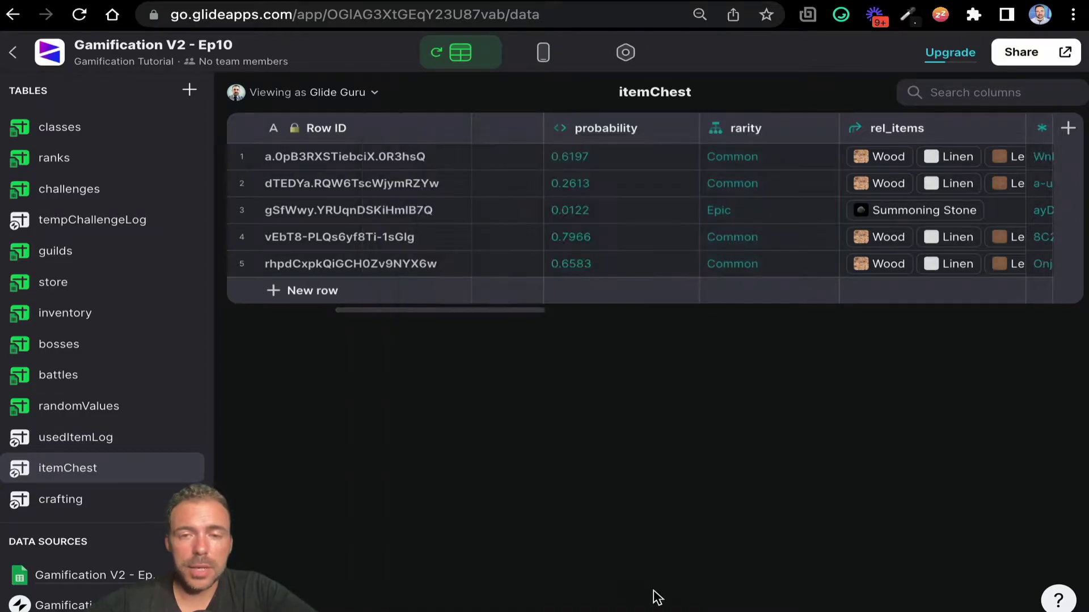
Check each row's rarity against its probability value, first the Epic row and then the Common rows
drag(736, 164, 739, 273)
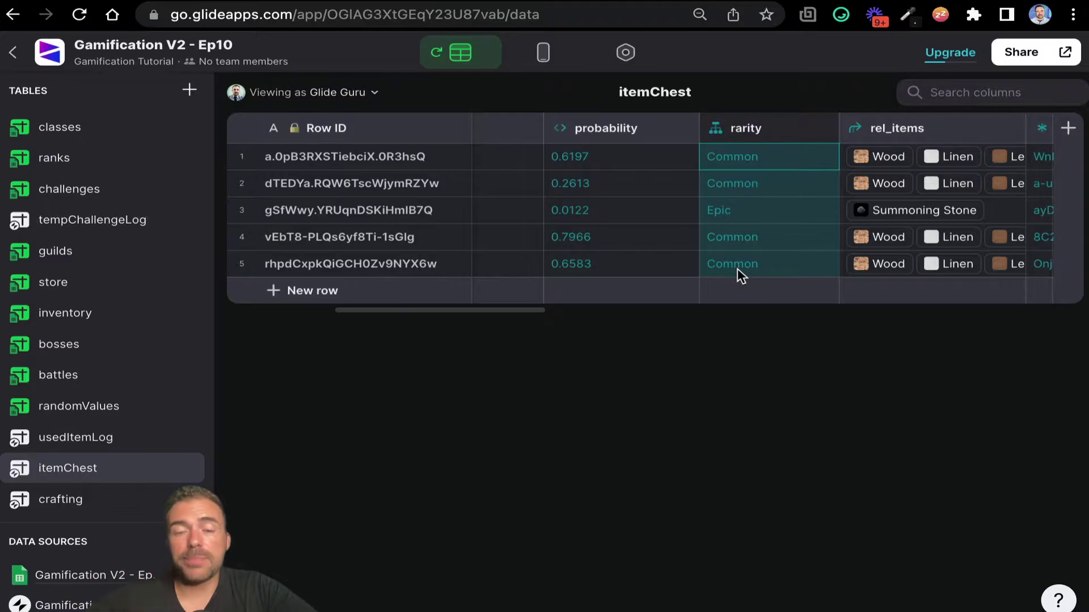
click(609, 159)
drag(610, 158, 610, 272)
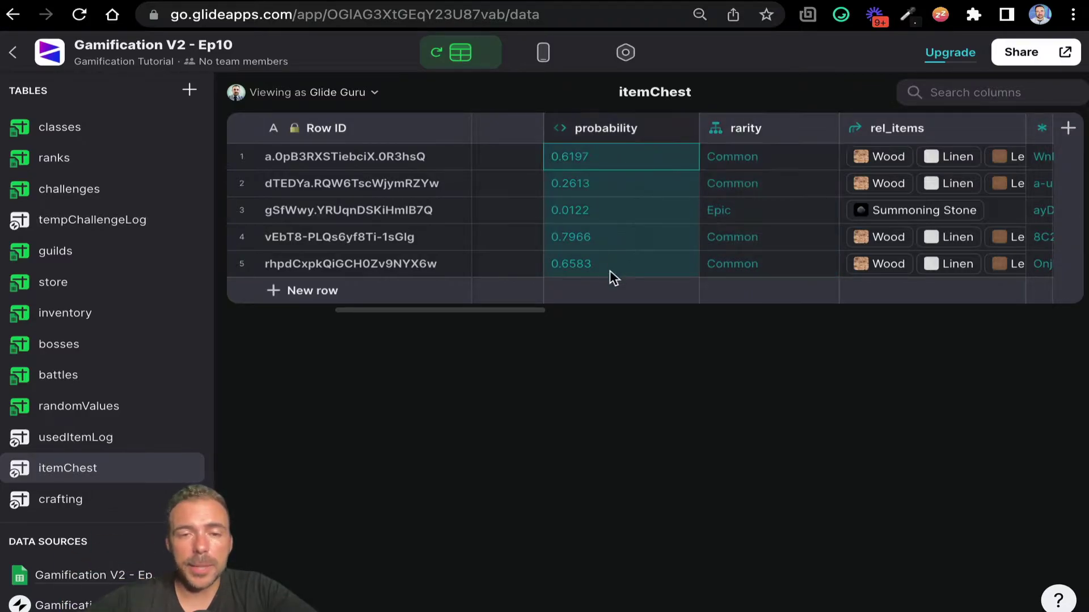
click(574, 218)
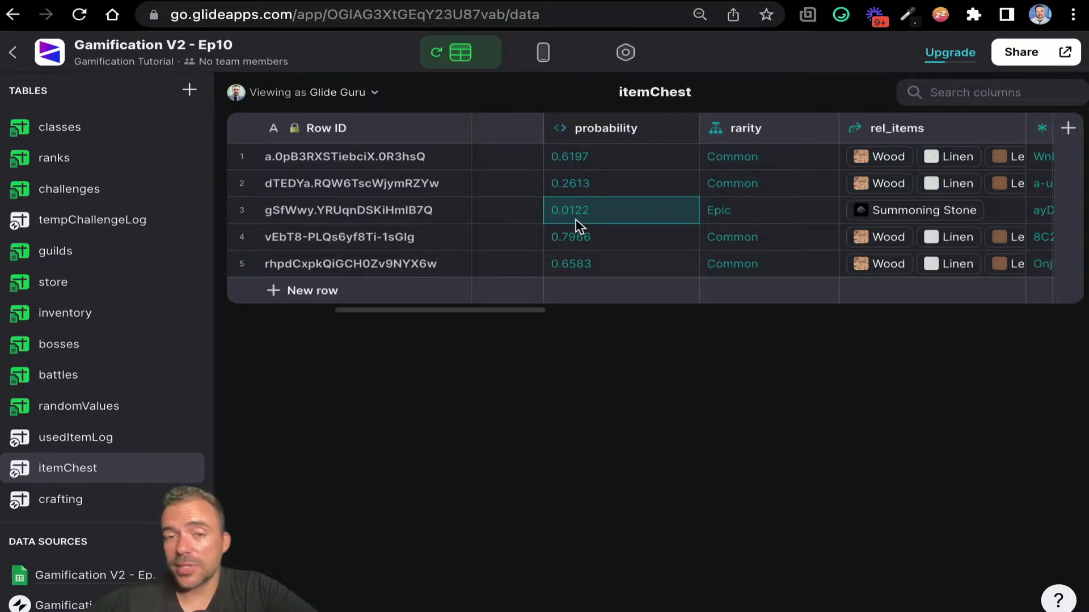
click(760, 224)
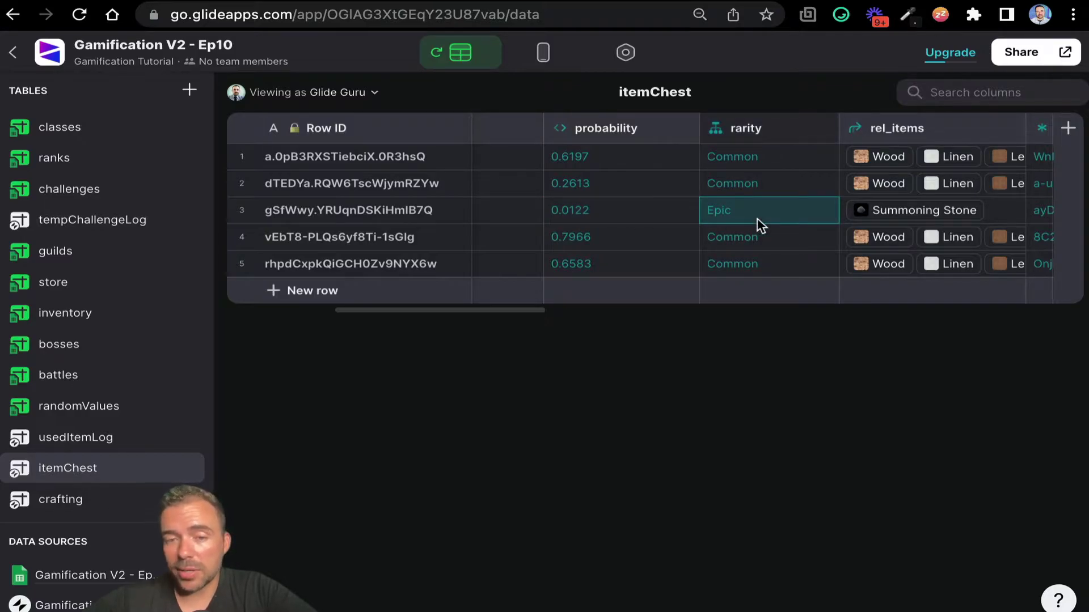
drag(632, 170, 627, 197)
drag(598, 250, 598, 279)
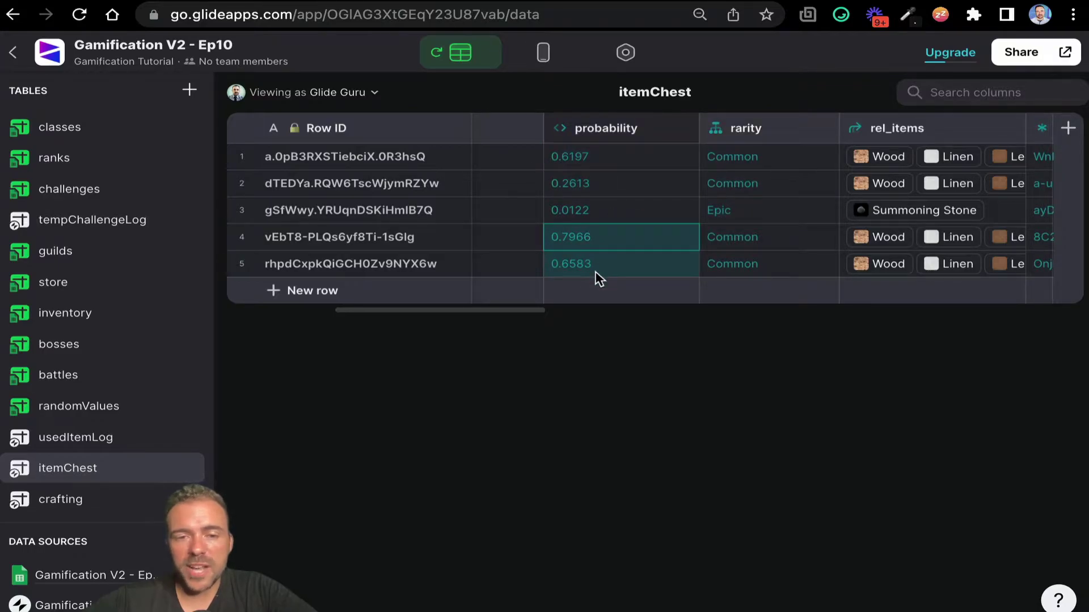
drag(780, 163, 771, 187)
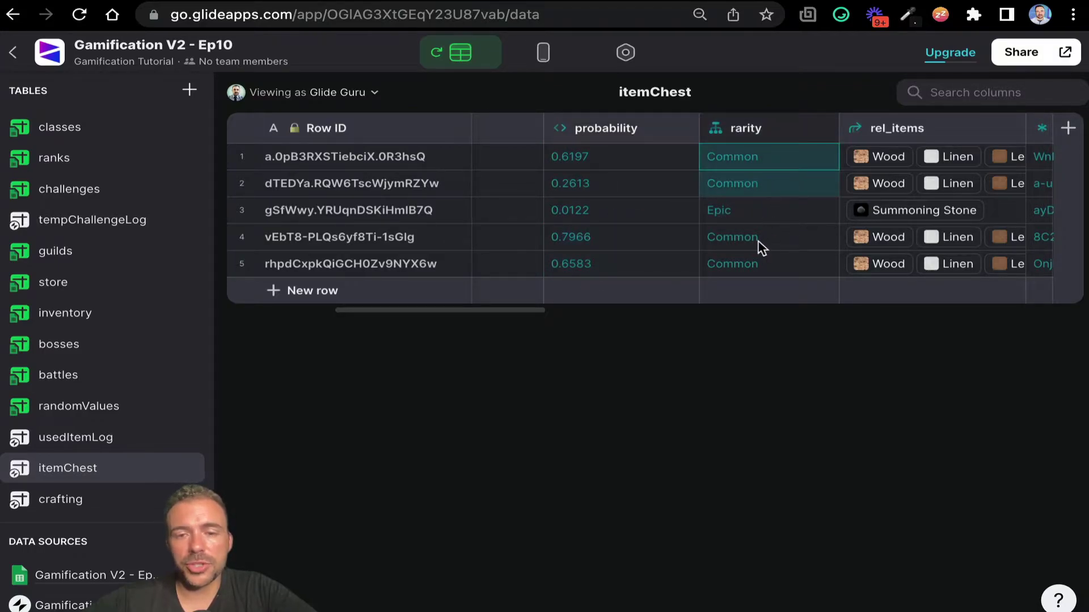
drag(760, 241, 761, 266)
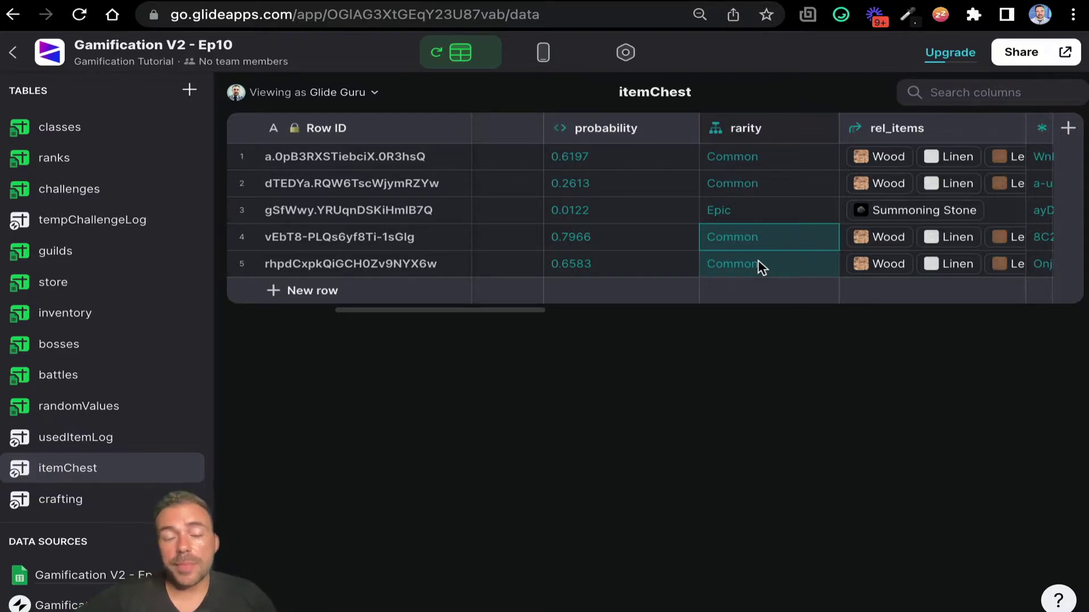
Add a case to the rarity column that returns Uncommon when index equals 0
drag(774, 170, 763, 275)
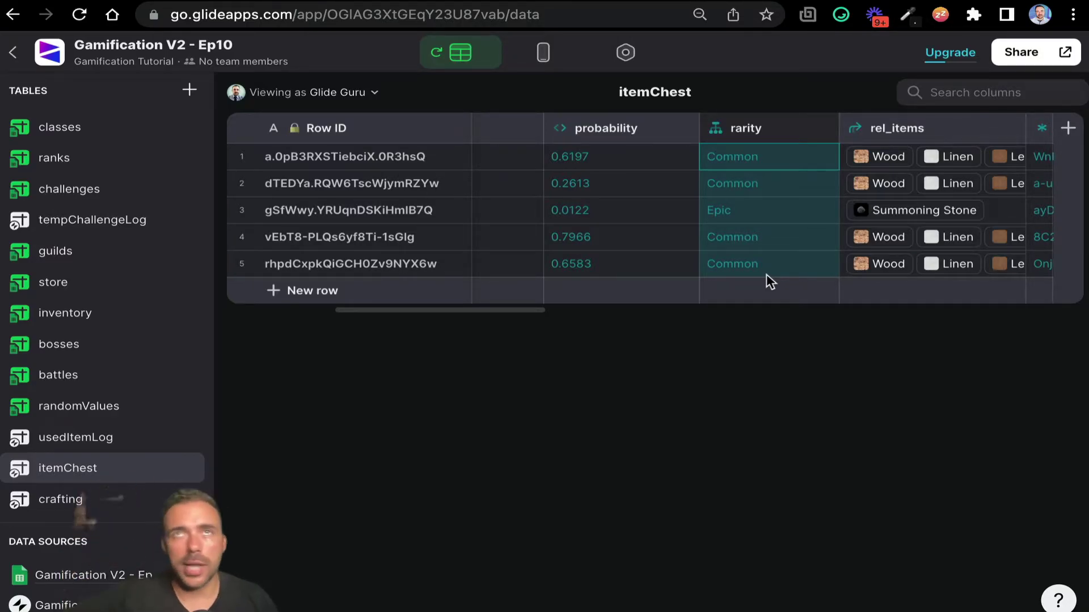
double_click(721, 141)
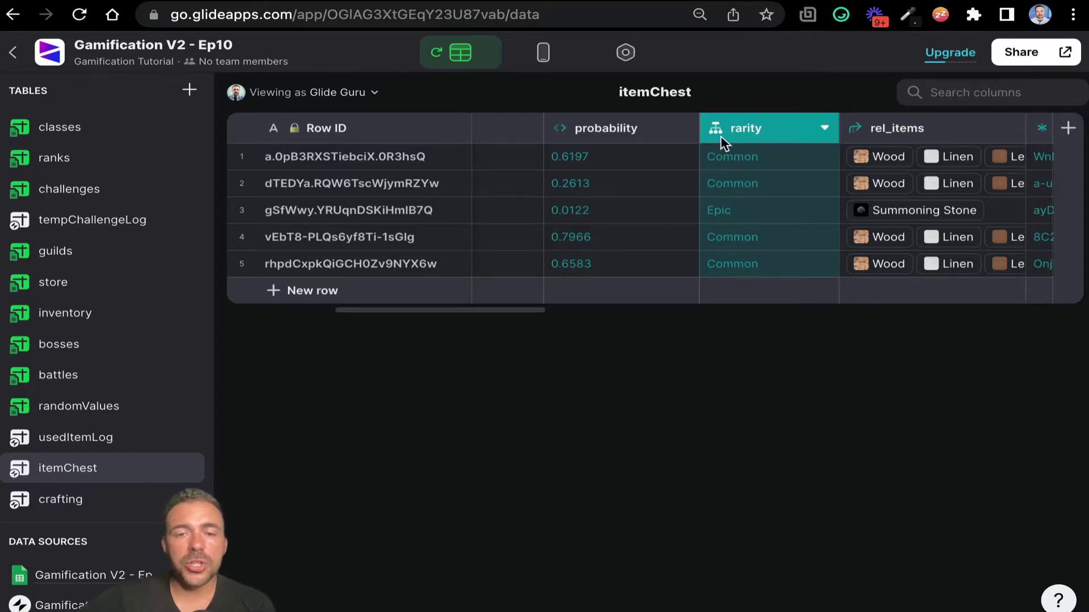
click(443, 586)
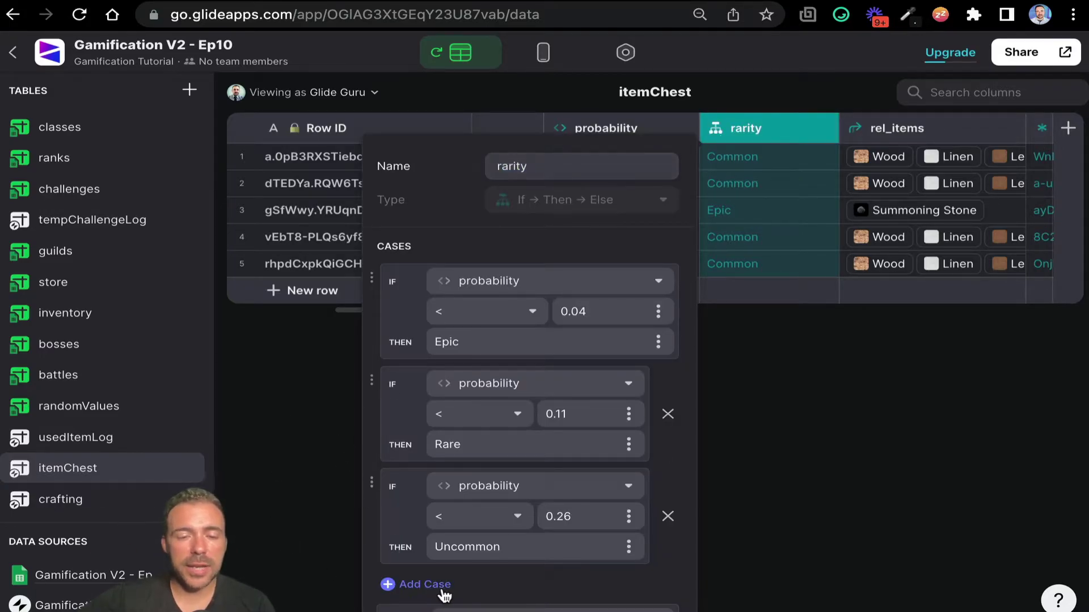
click(452, 589)
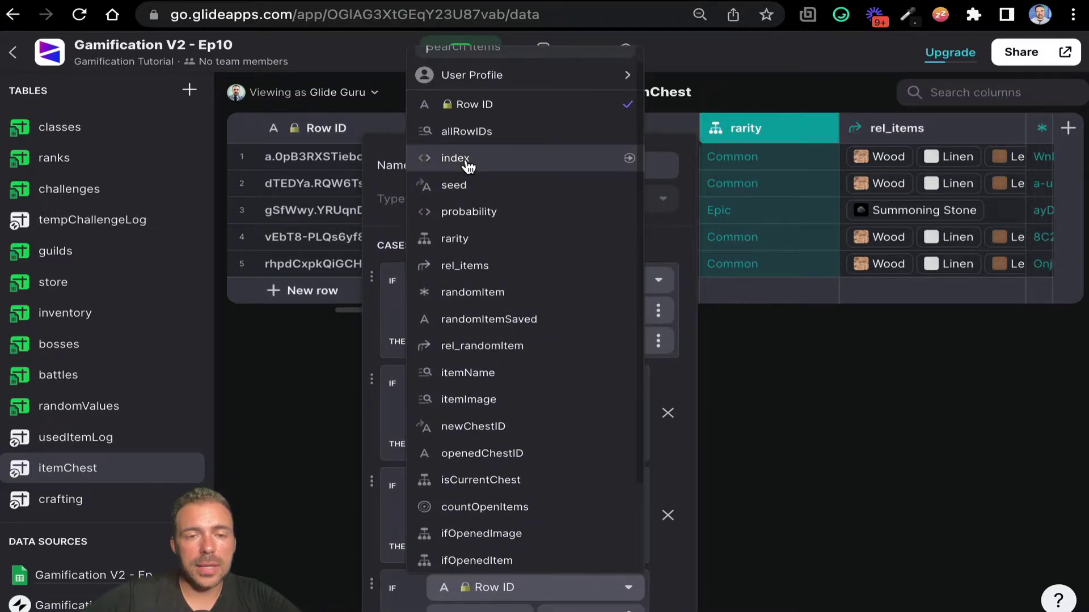
click(466, 159)
scroll(496, 503, down, 3)
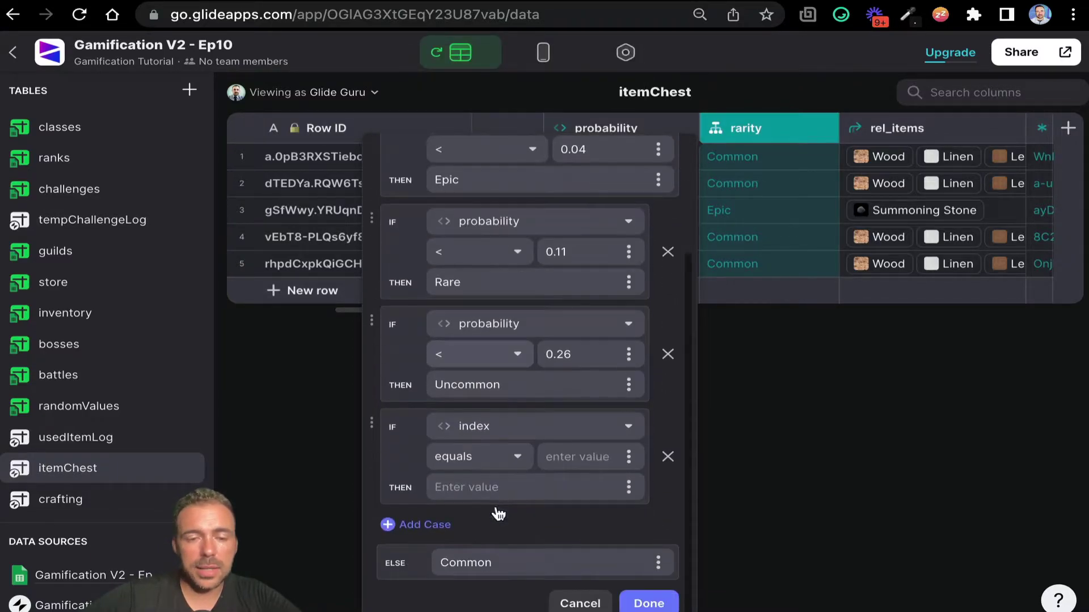
click(572, 451)
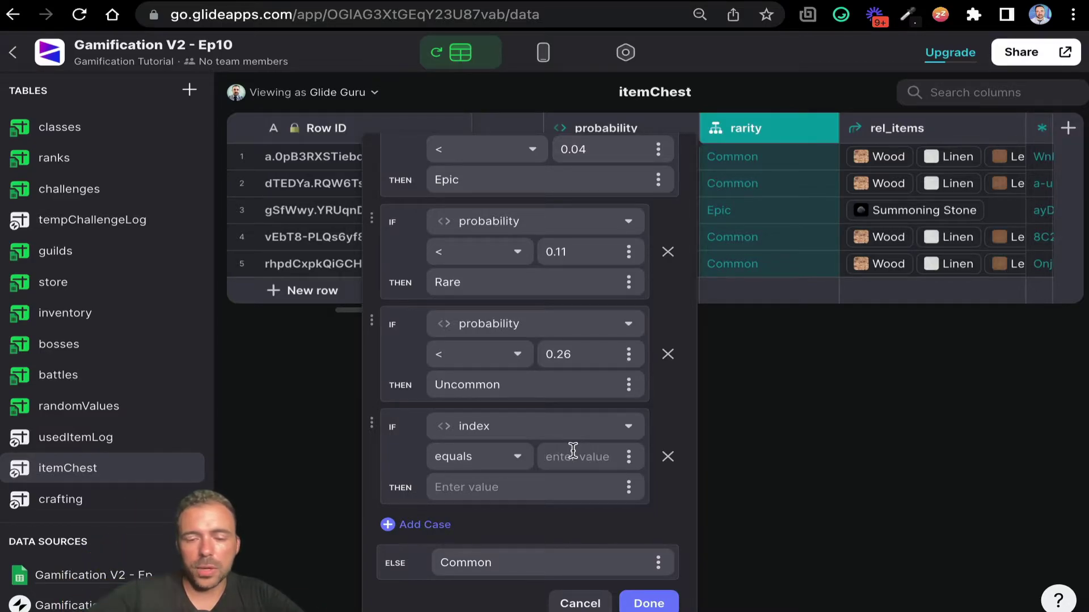
text(0)
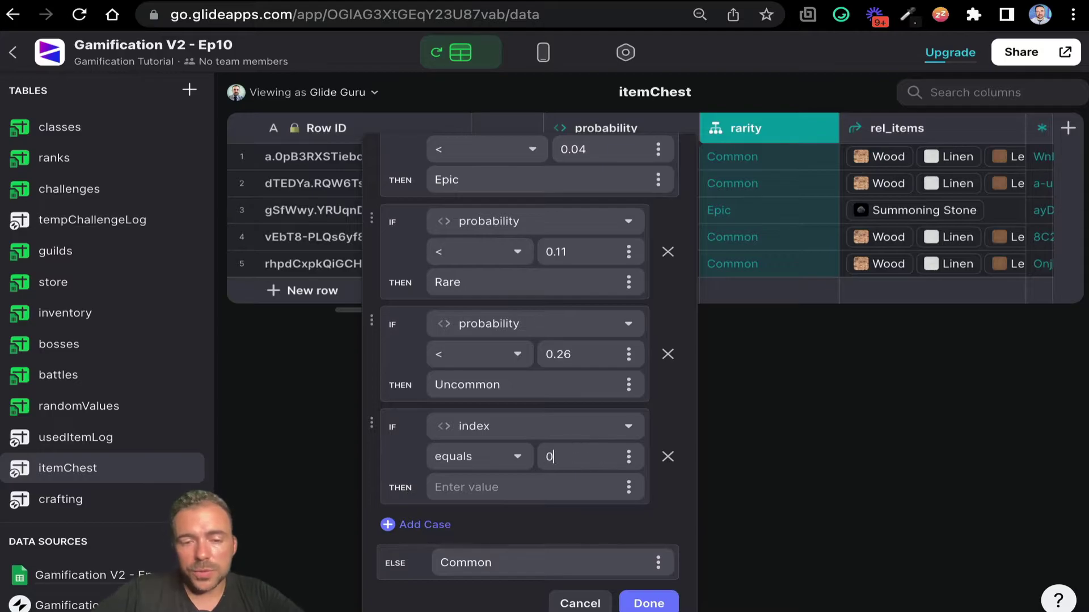
click(495, 489)
text(Uncommon)
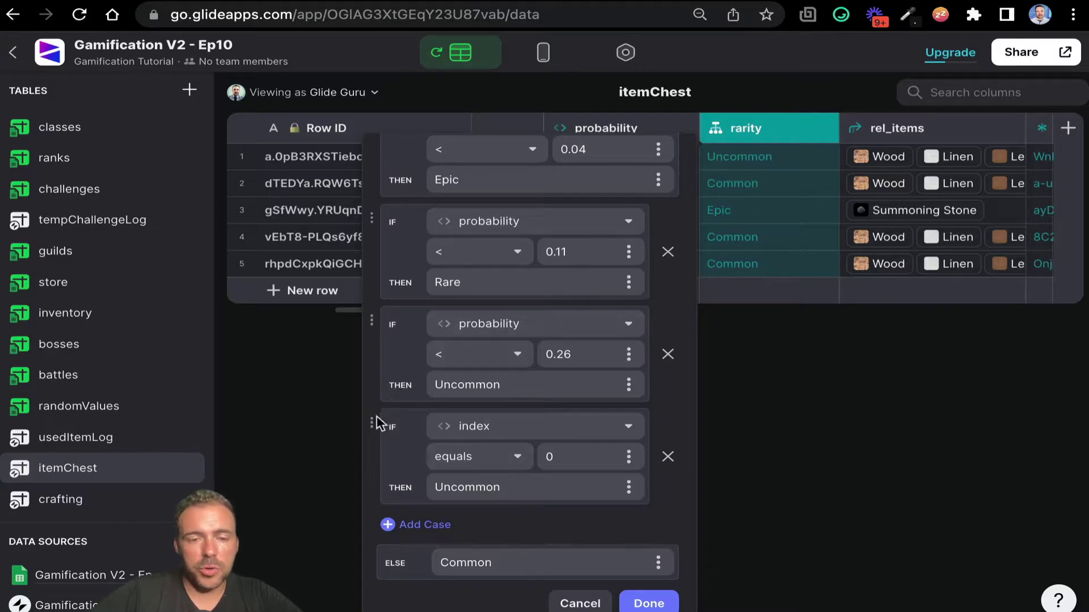
Try the index case as the first and second rarity case, remove it and save the column
drag(371, 425, 387, 312)
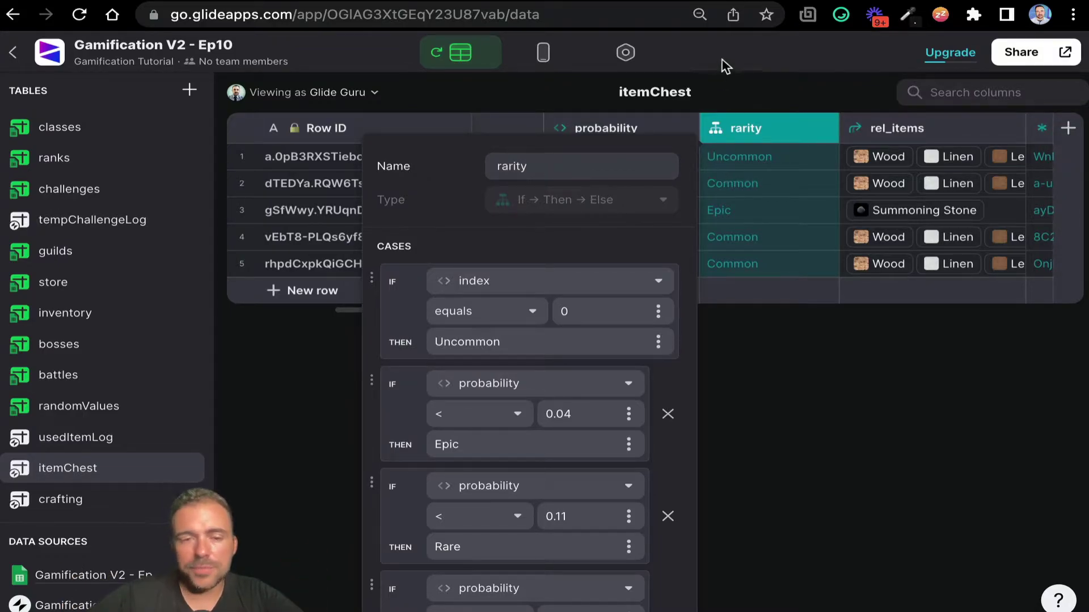
drag(372, 281, 367, 373)
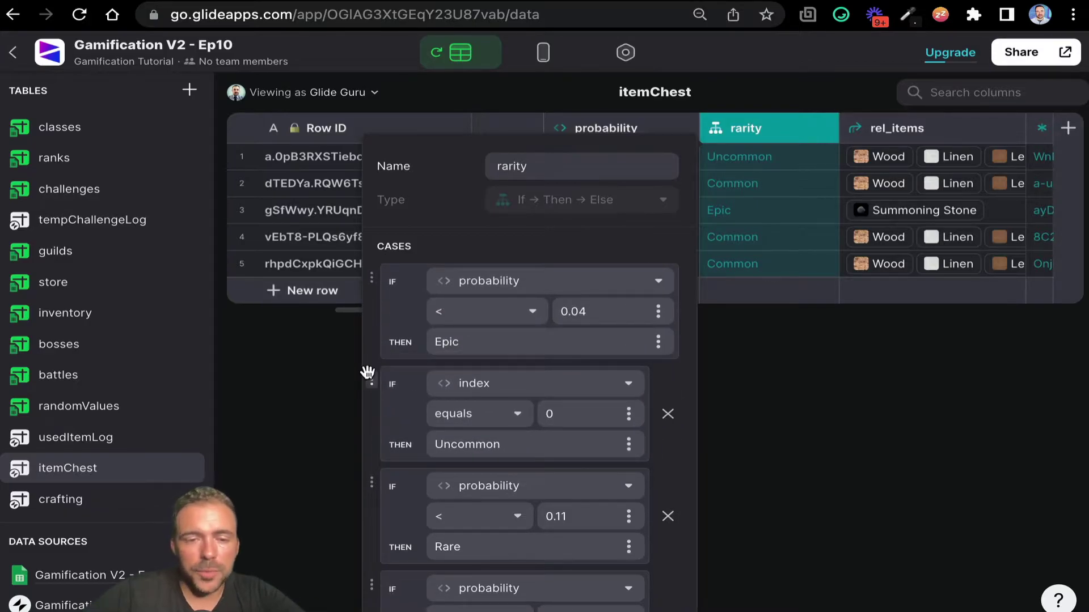
click(668, 415)
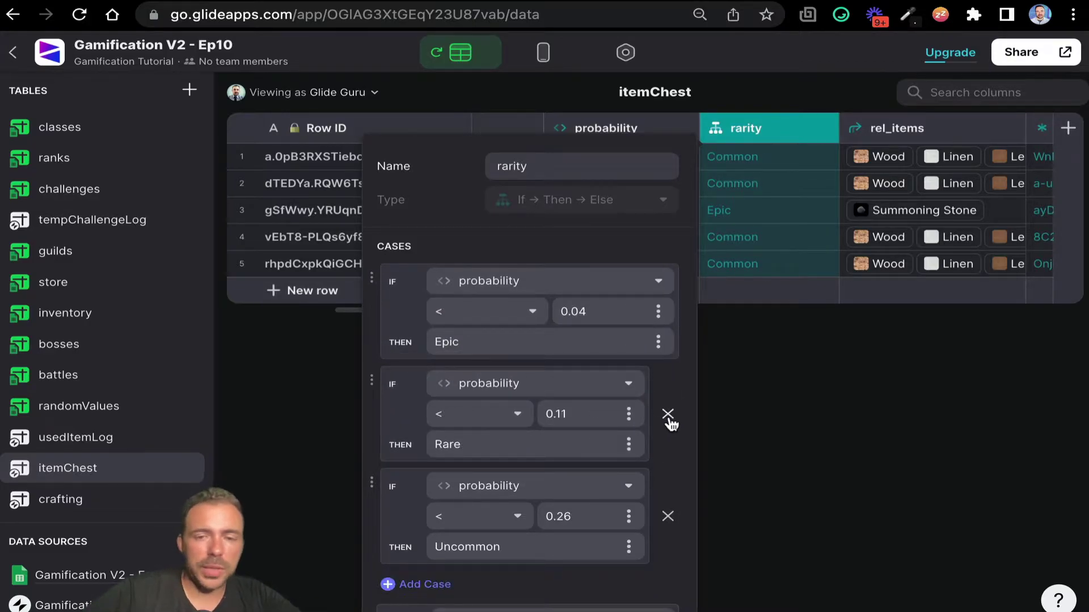
scroll(571, 420, down, 2)
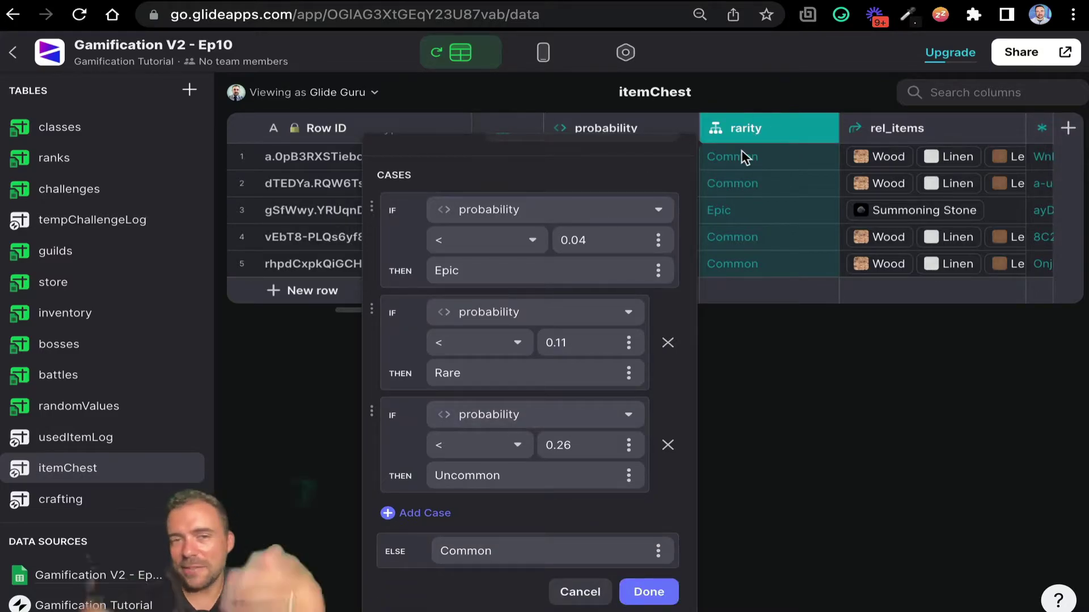
click(650, 594)
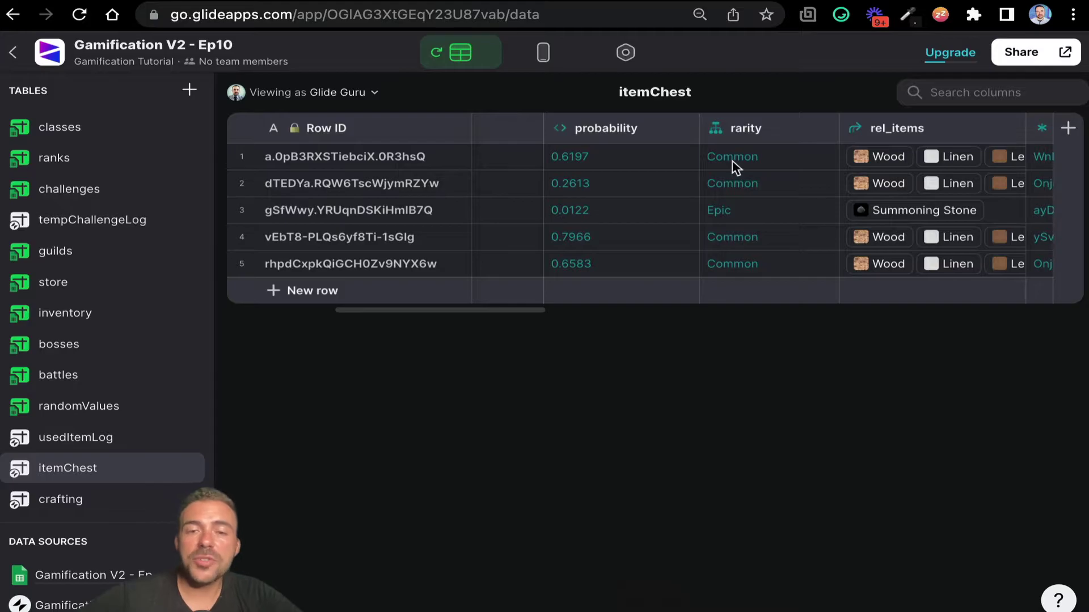
Examine how the rel_items relation matches each row's rarity to multiple items by the store table's Rarity column
drag(731, 161, 735, 265)
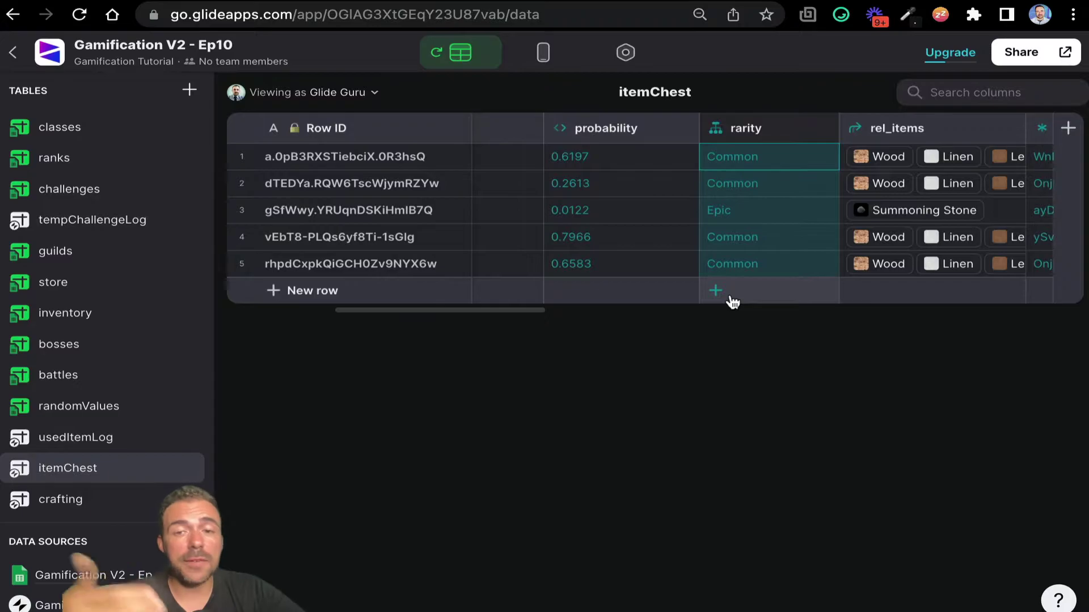
scroll(791, 209, right, 3)
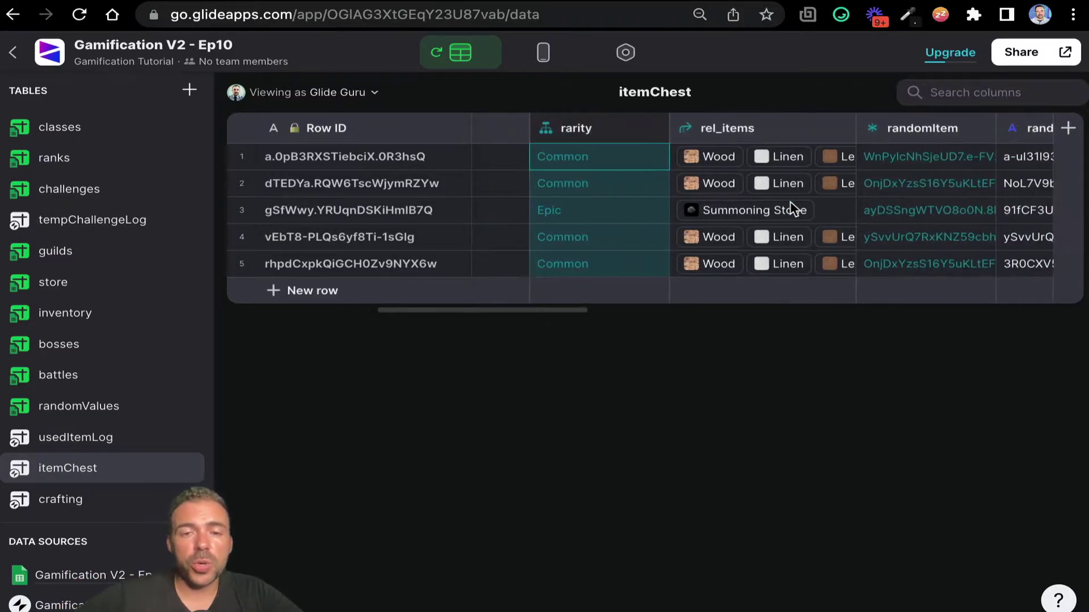
click(752, 130)
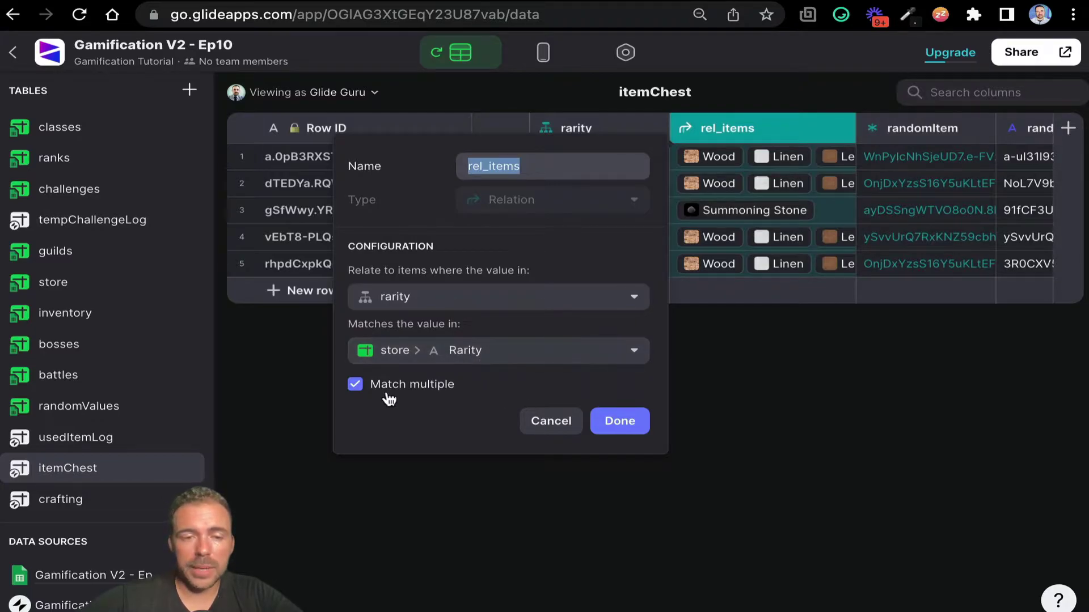
click(610, 422)
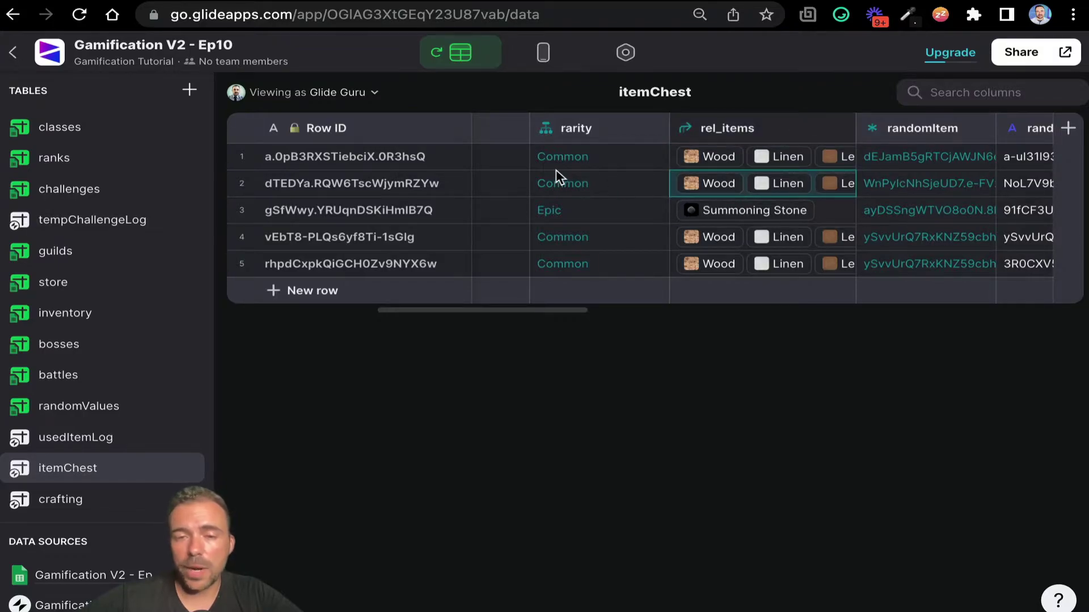
Compare the related items of the Epic row and the Common rows, viewing the full item list of row 1
click(554, 217)
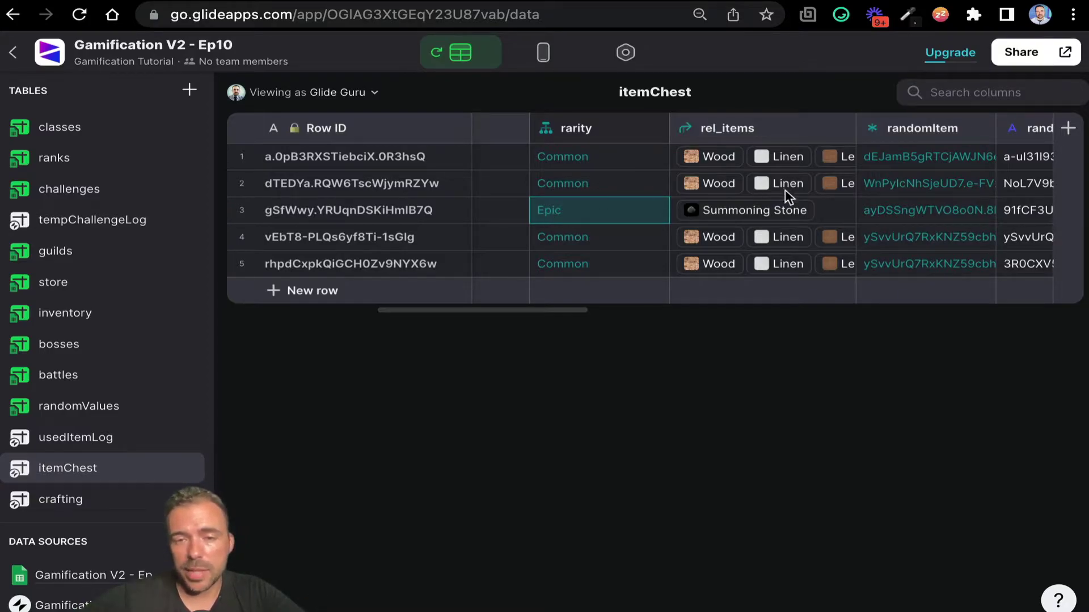
click(784, 214)
drag(638, 155, 639, 182)
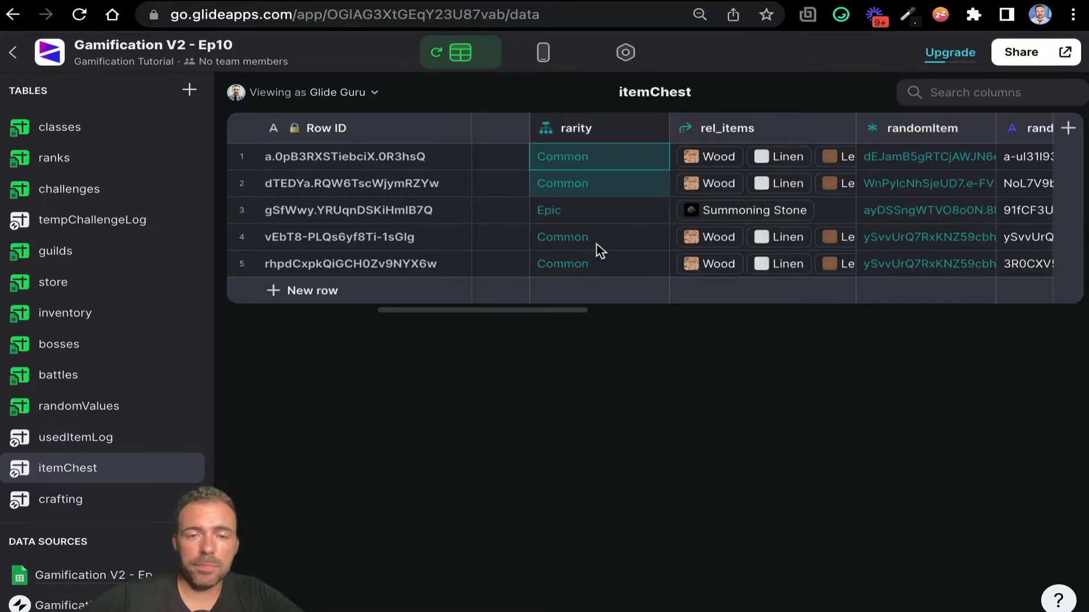
drag(597, 248, 596, 258)
click(815, 164)
click(815, 165)
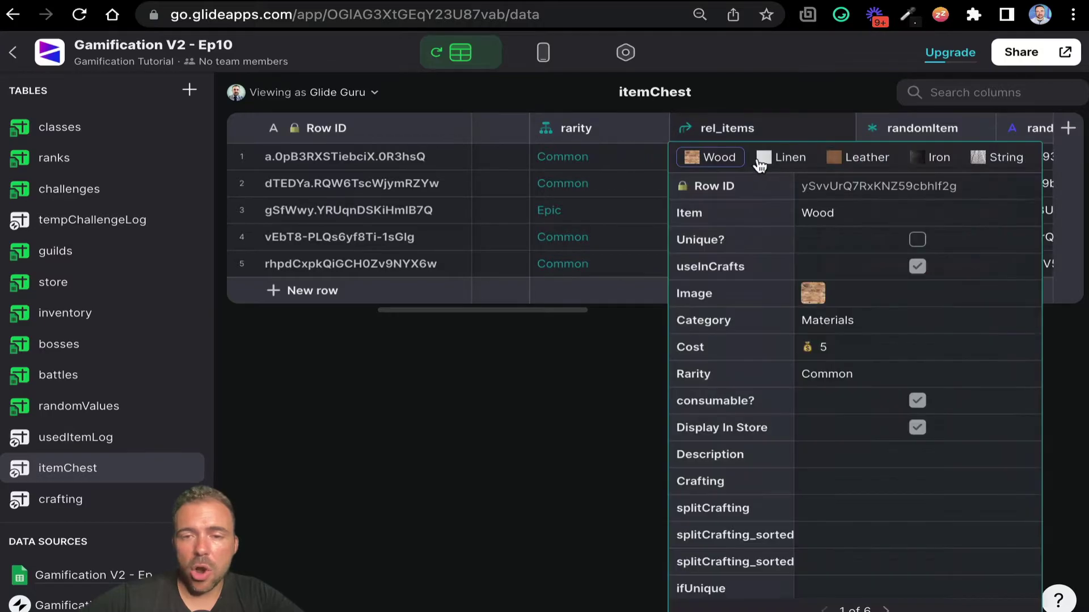
click(578, 259)
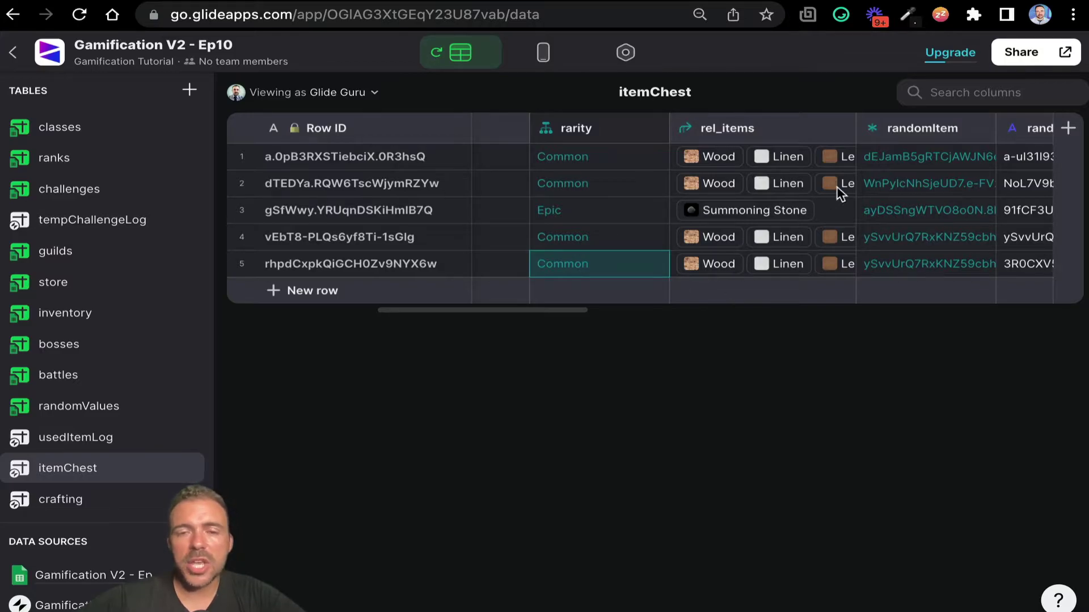
Examine the randomItem column's Random retrieval option and its rel_items Row ID source
scroll(785, 216, right, 3)
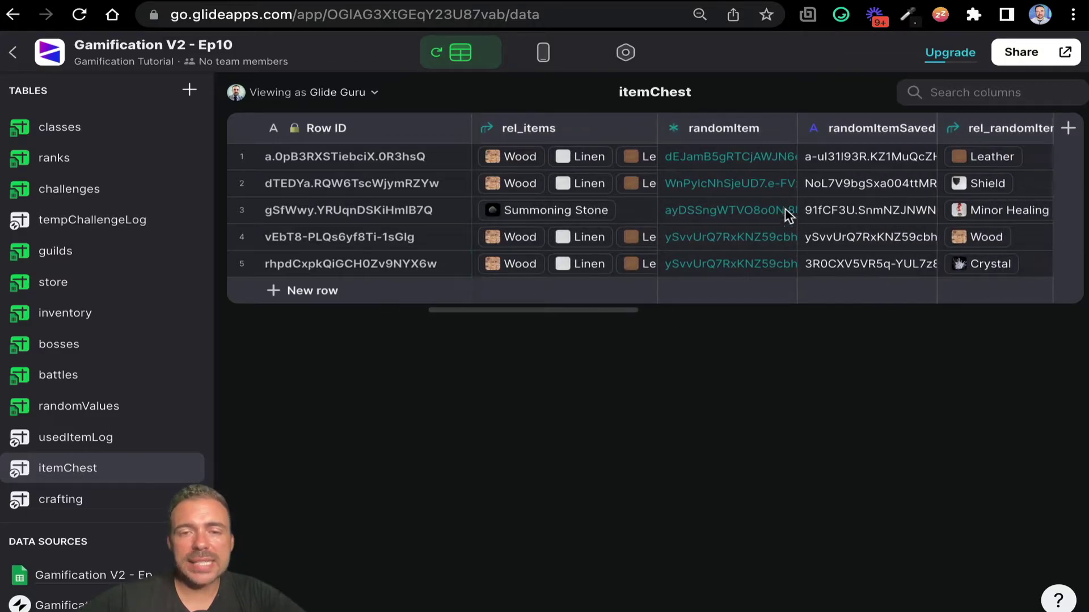
click(716, 129)
click(713, 130)
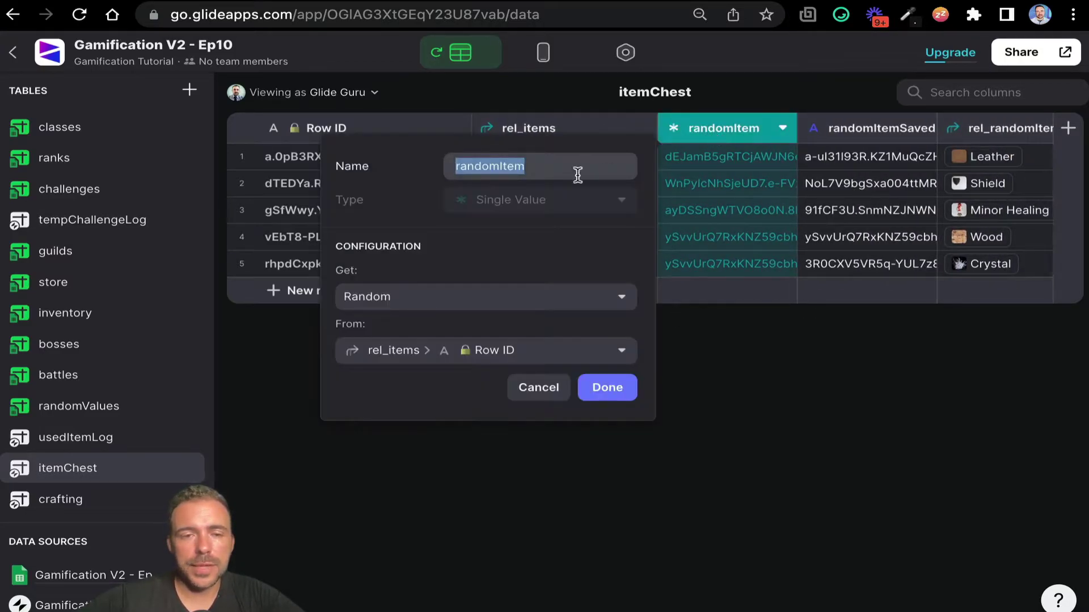
double_click(408, 318)
click(408, 319)
click(401, 300)
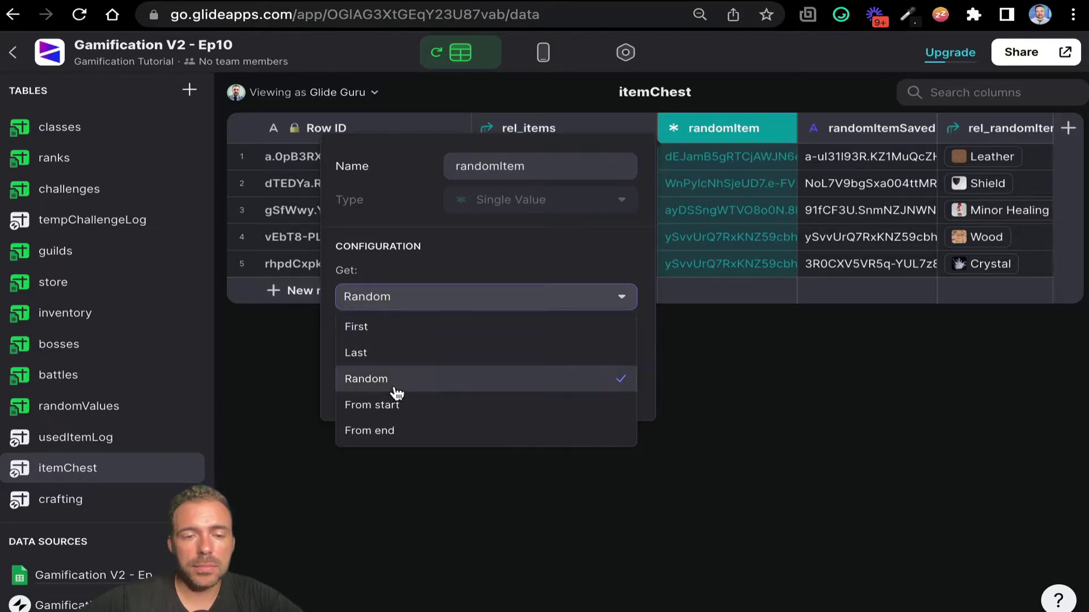
click(460, 263)
click(428, 352)
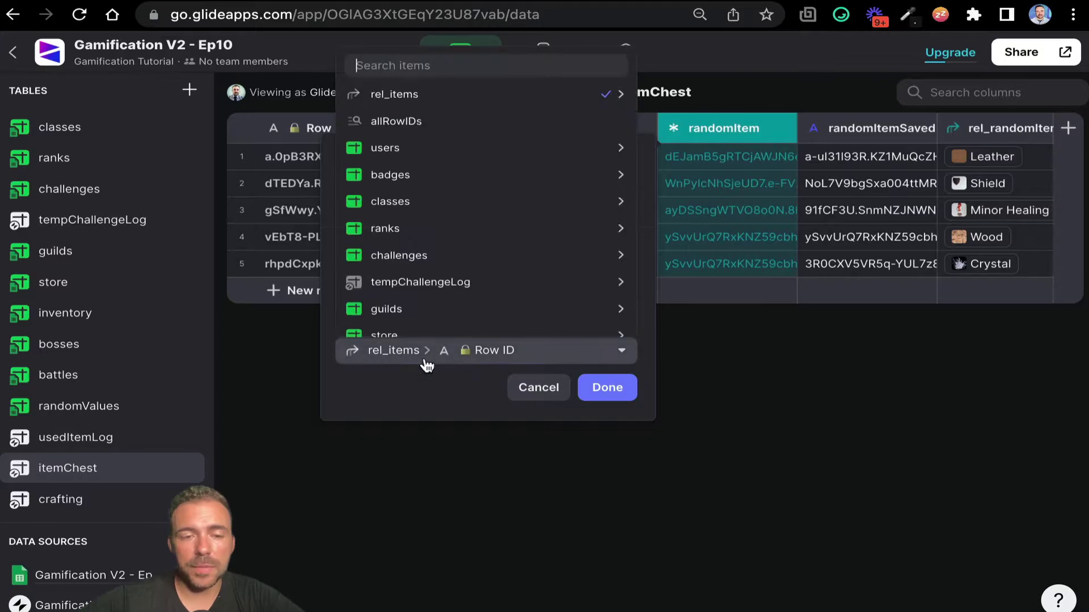
mouse_move(461, 219)
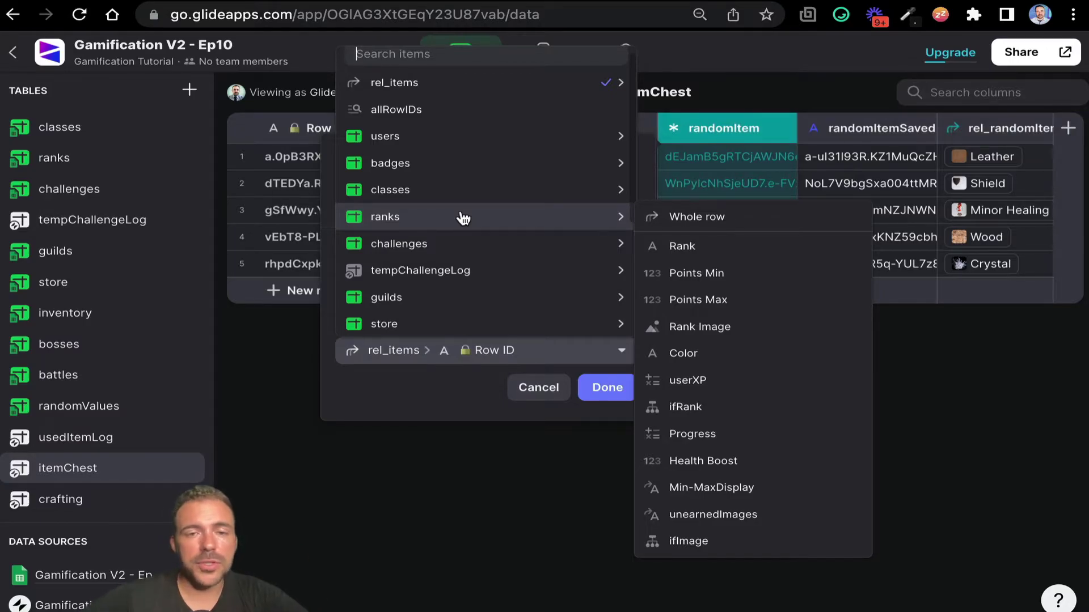
mouse_move(461, 89)
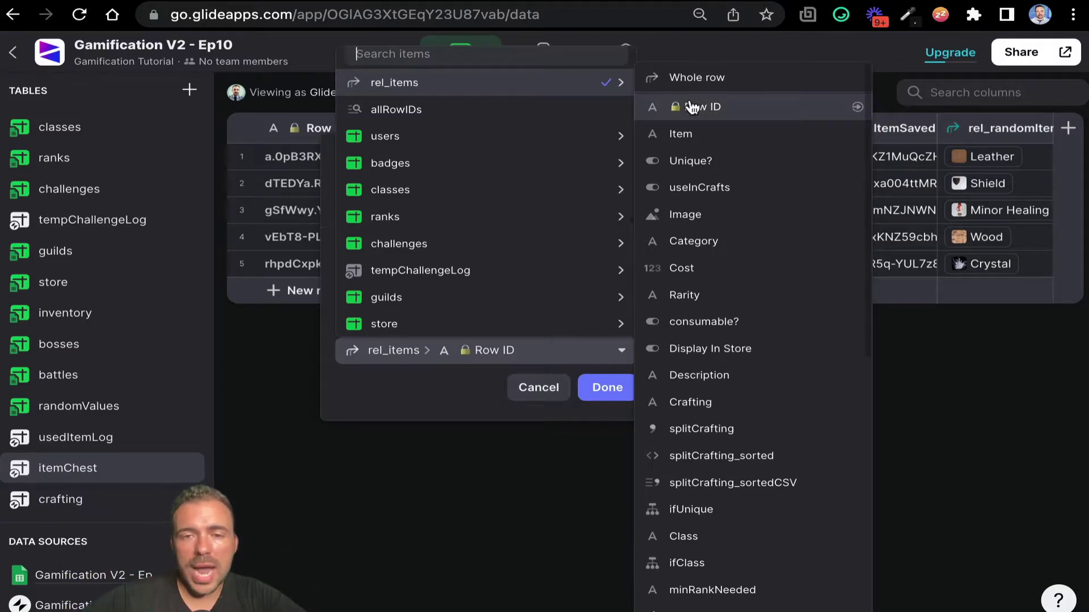
click(545, 389)
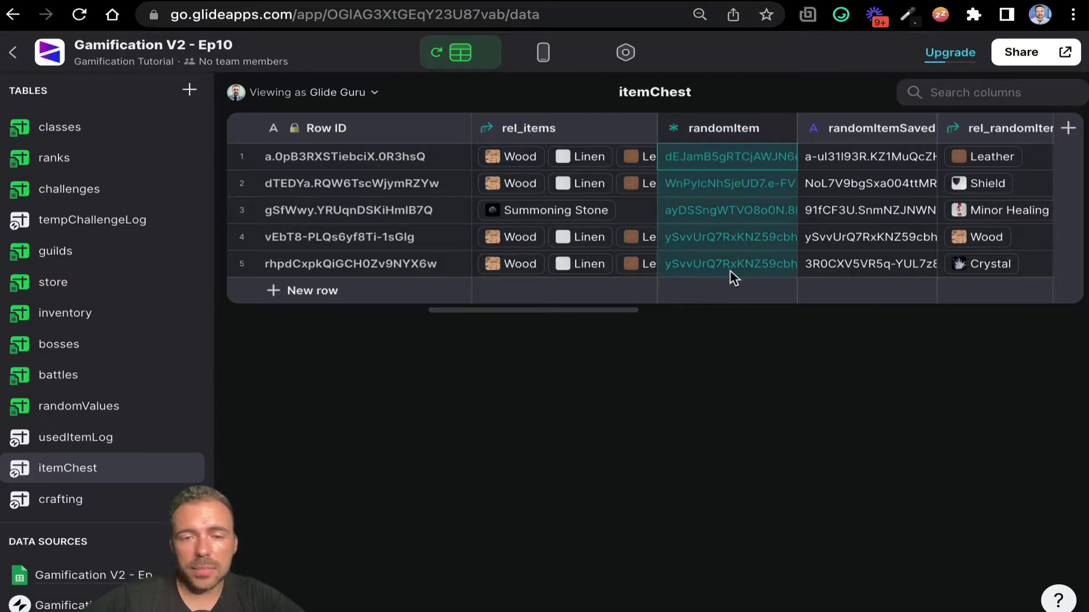
Compare the Row IDs picked in the randomItem column with the related items of each itemChest row
click(592, 245)
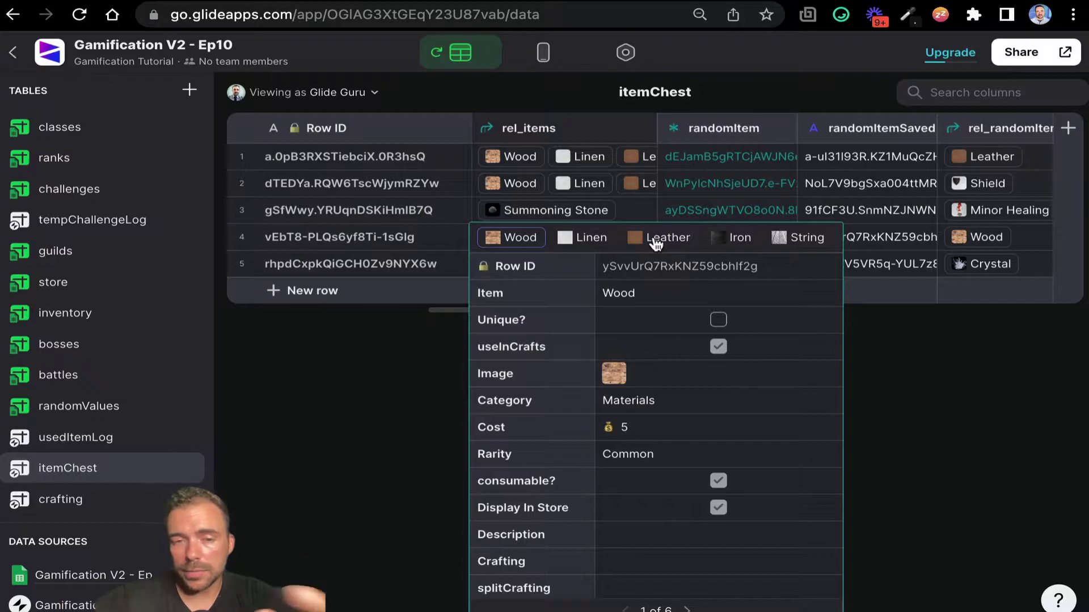
click(693, 182)
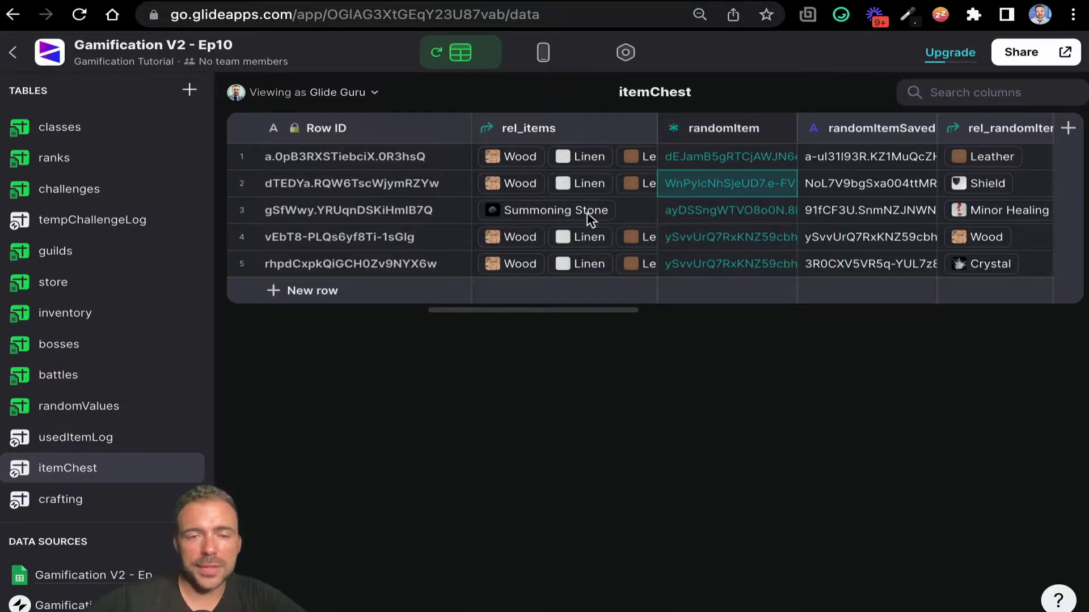
click(728, 218)
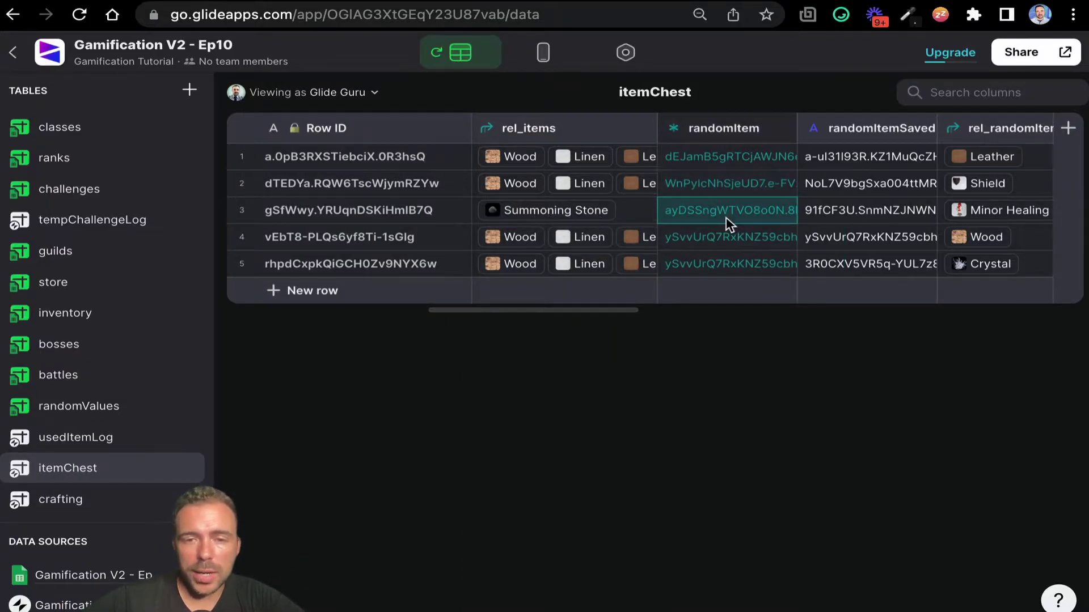
click(699, 164)
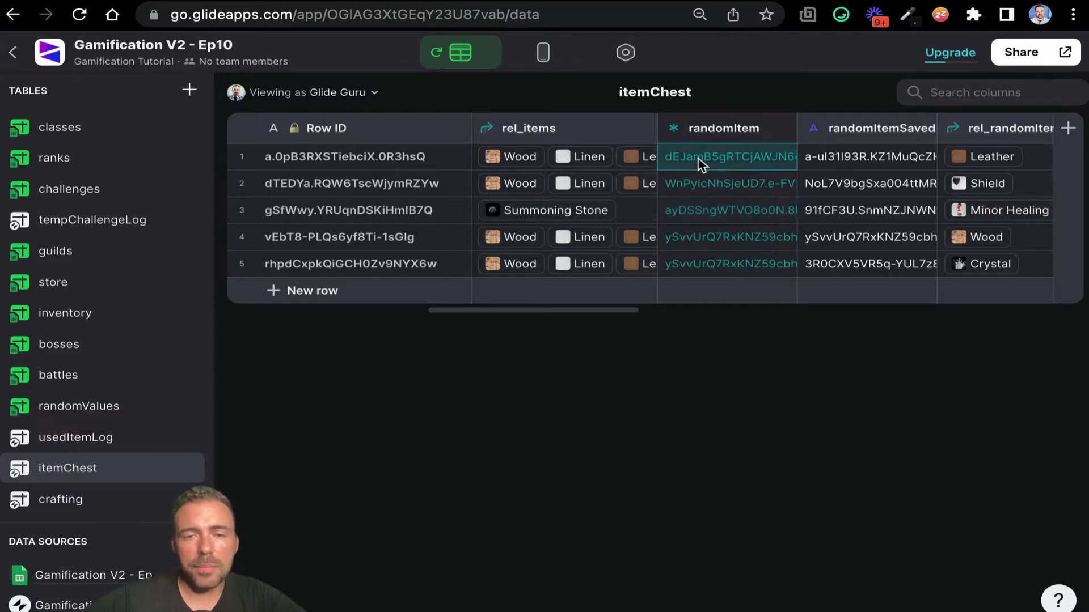
click(695, 190)
click(720, 162)
click(712, 243)
click(707, 266)
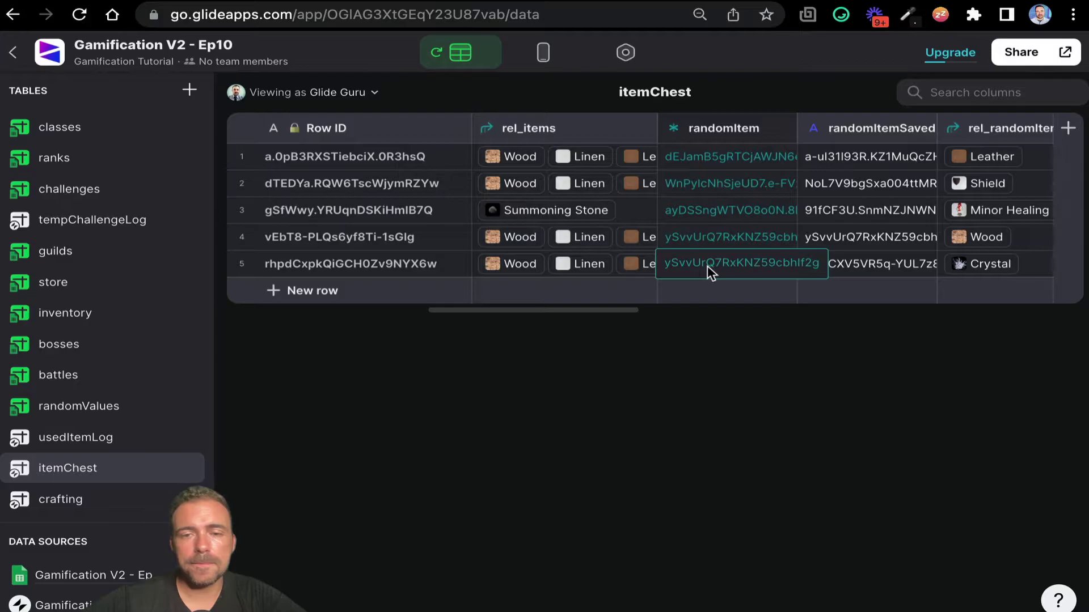
click(706, 215)
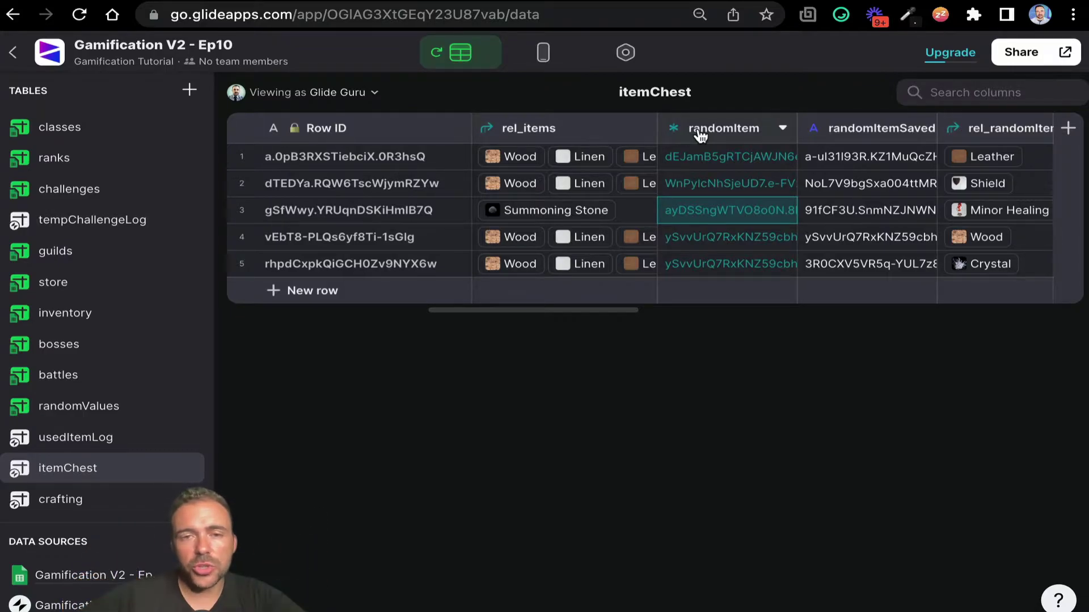
drag(699, 161, 697, 264)
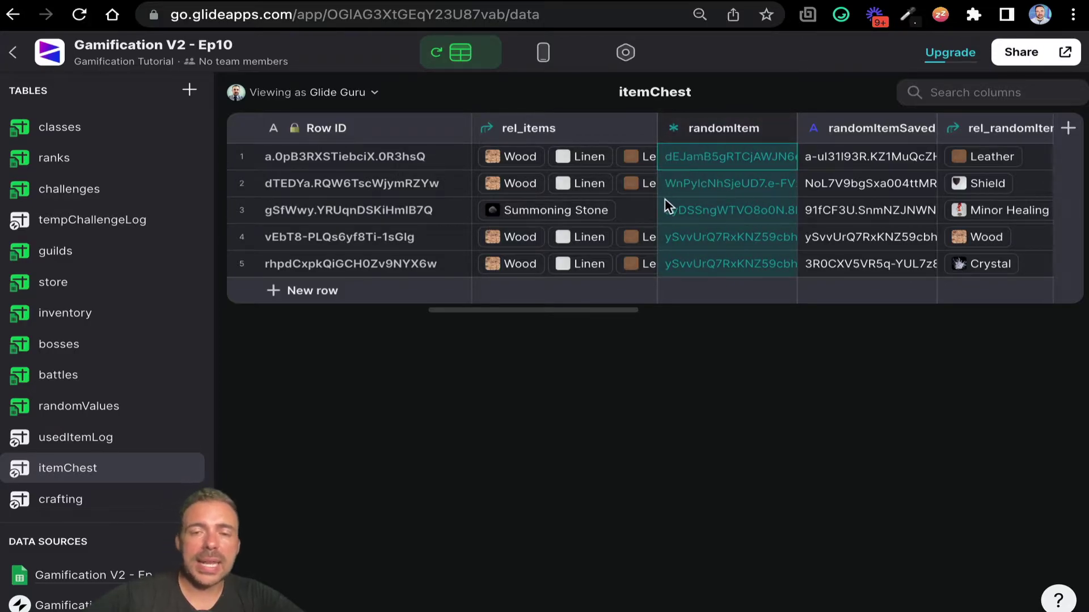
Widen the randomItemSaved column to show its full Row IDs and compare them with the randomItem values
click(854, 162)
drag(938, 132, 985, 131)
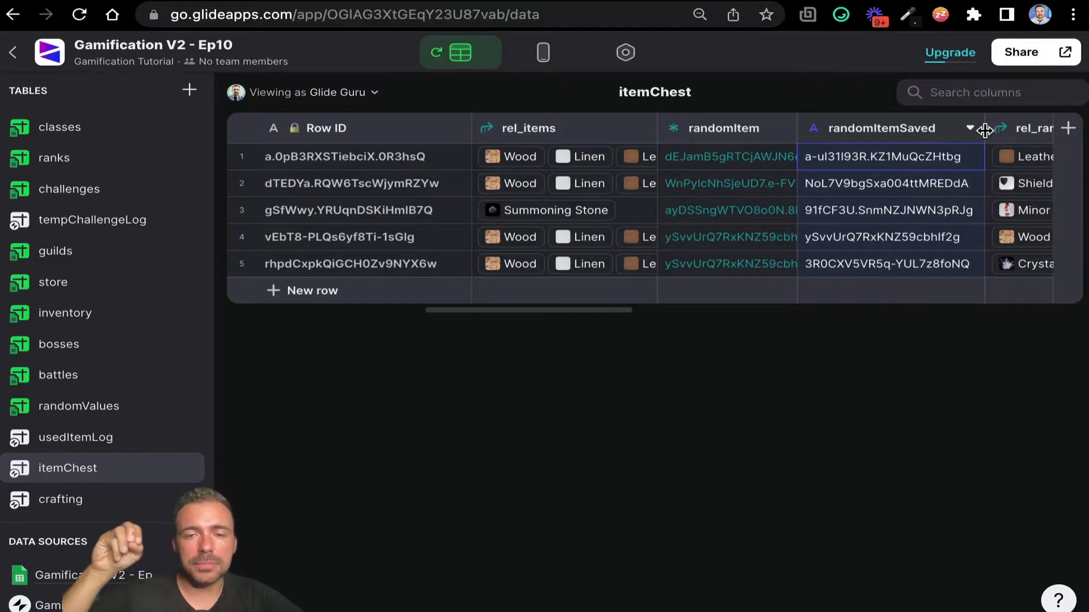
click(740, 163)
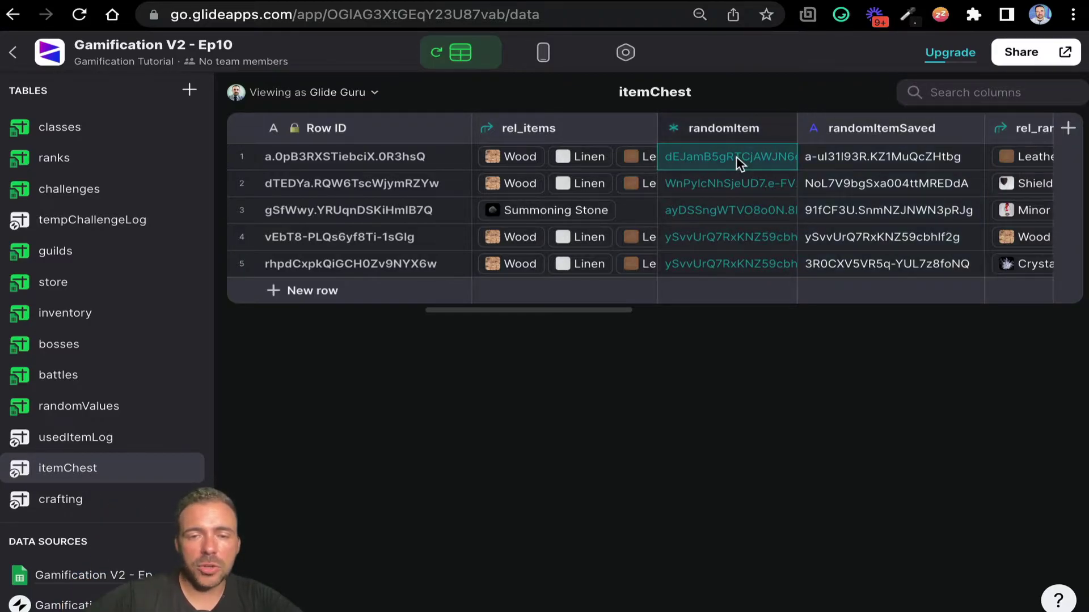
click(899, 158)
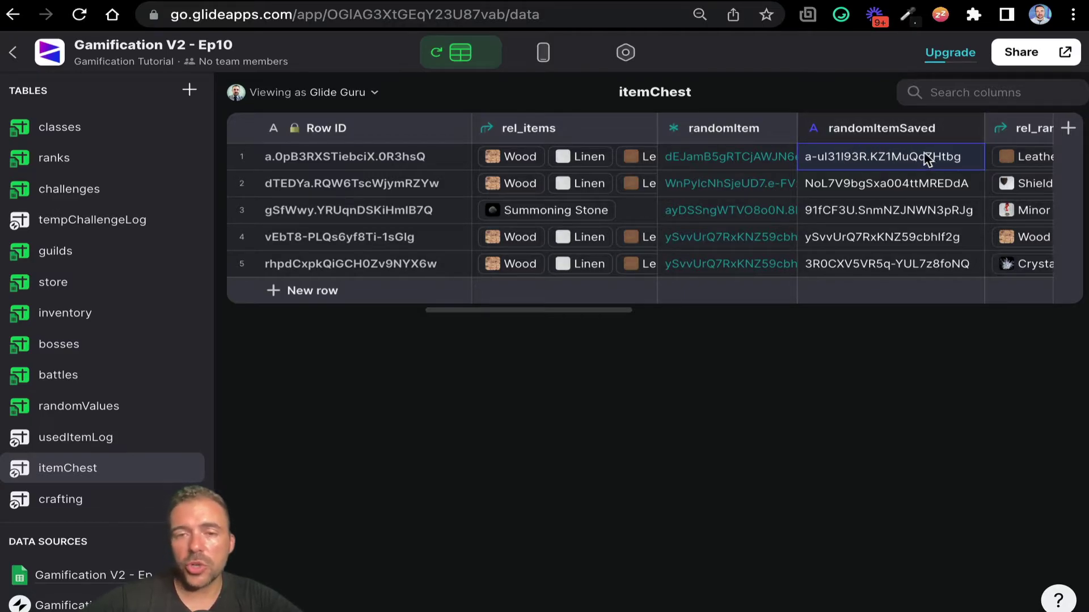
click(746, 168)
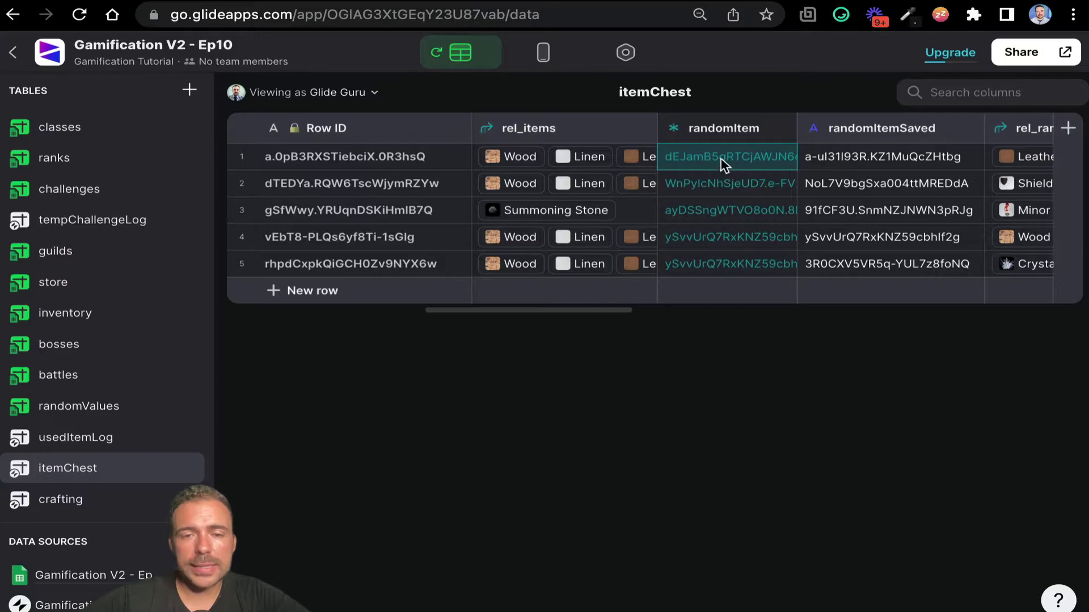
click(709, 268)
mouse_move(708, 271)
mouse_down()
mouse_move(716, 159)
mouse_move(711, 260)
mouse_up()
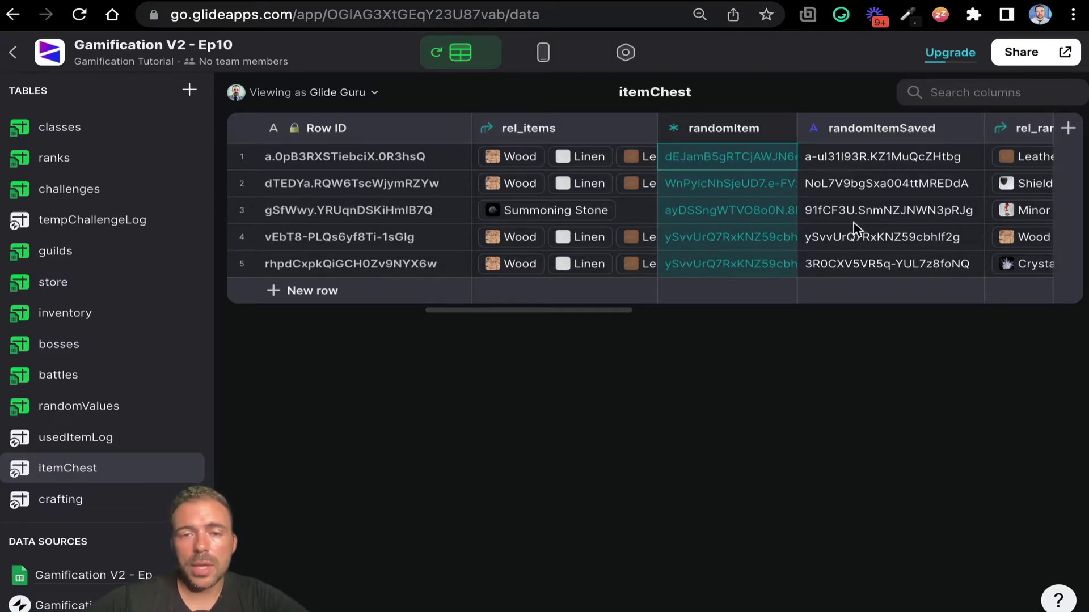
Examine the randomItemSaved column's Text type and user-specific setting, leaving its configuration as is
scroll(853, 227, right, 3)
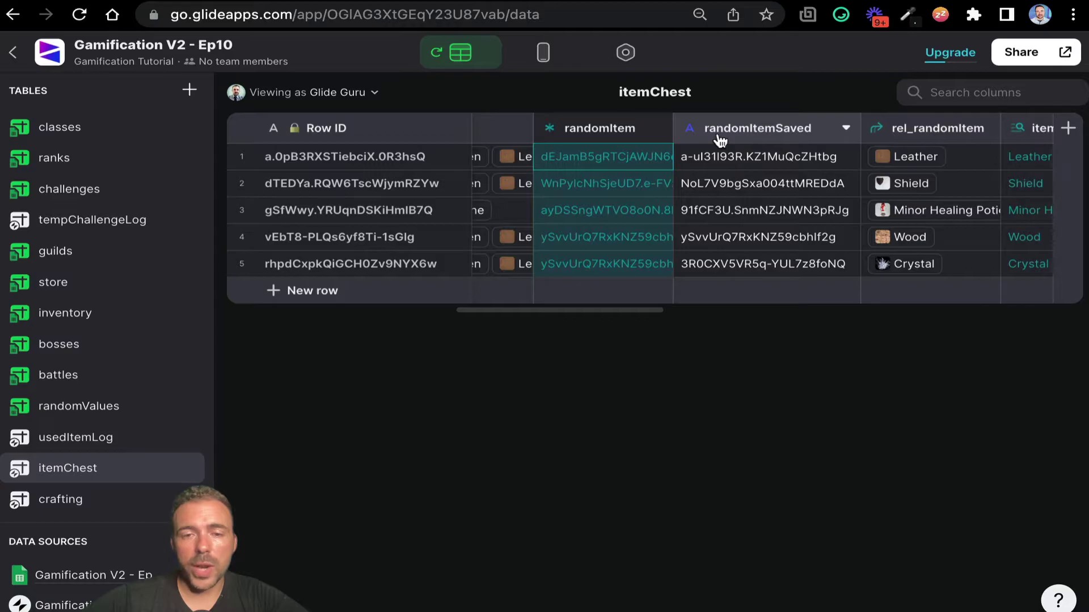
double_click(754, 131)
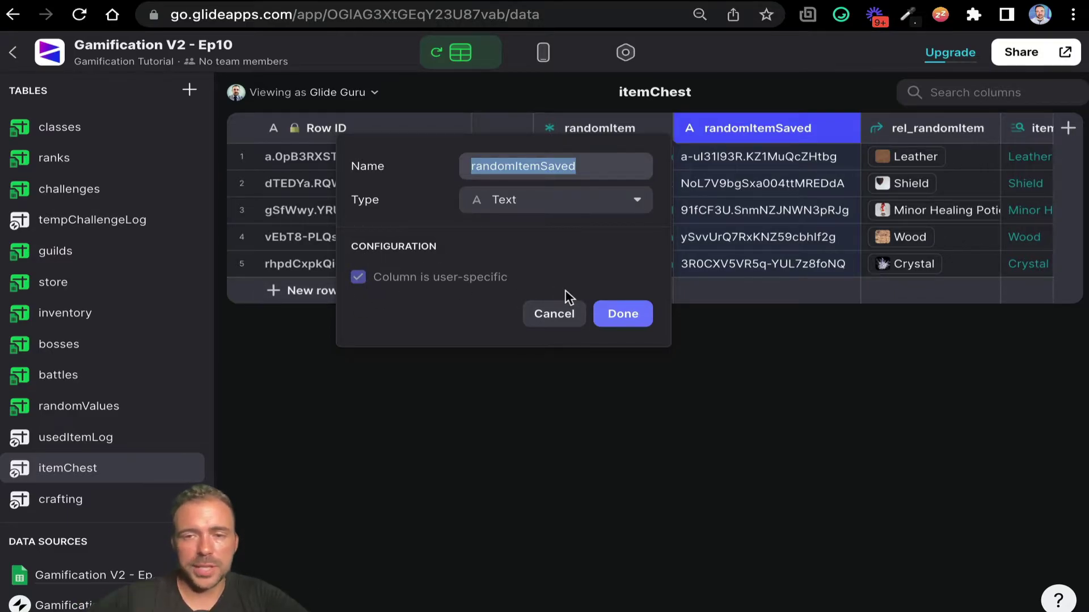
click(554, 314)
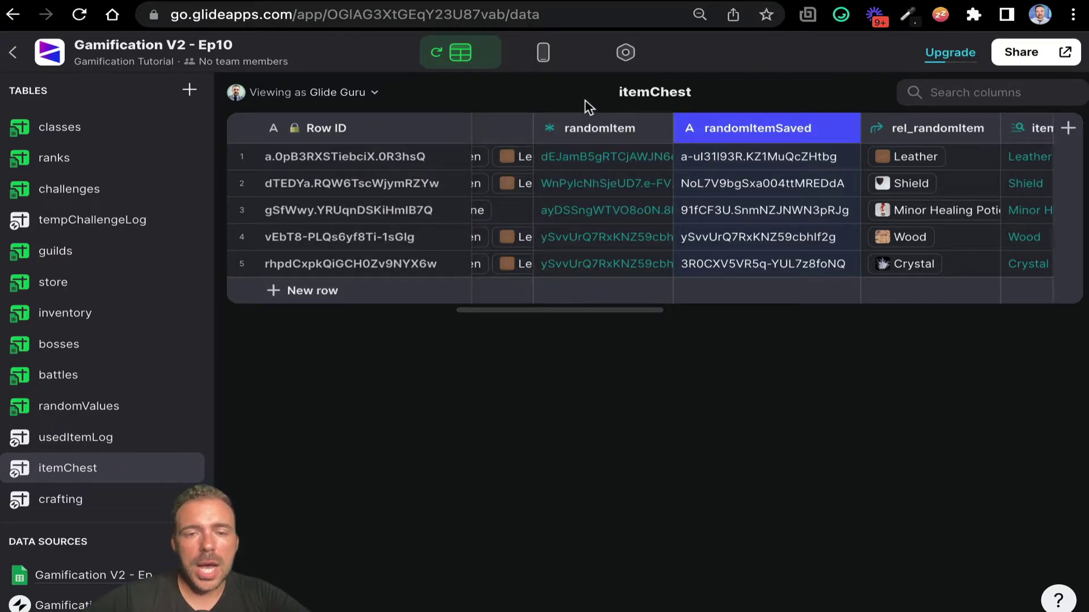
Copy the randomItem Row IDs of all five itemChest rows into the randomItemSaved column
click(582, 160)
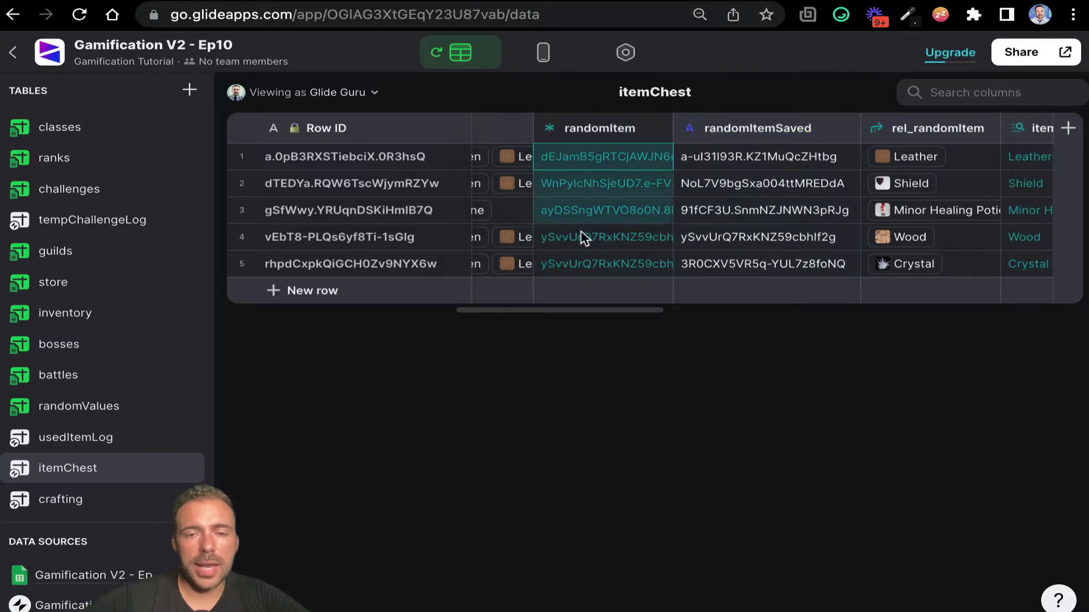
click(753, 161)
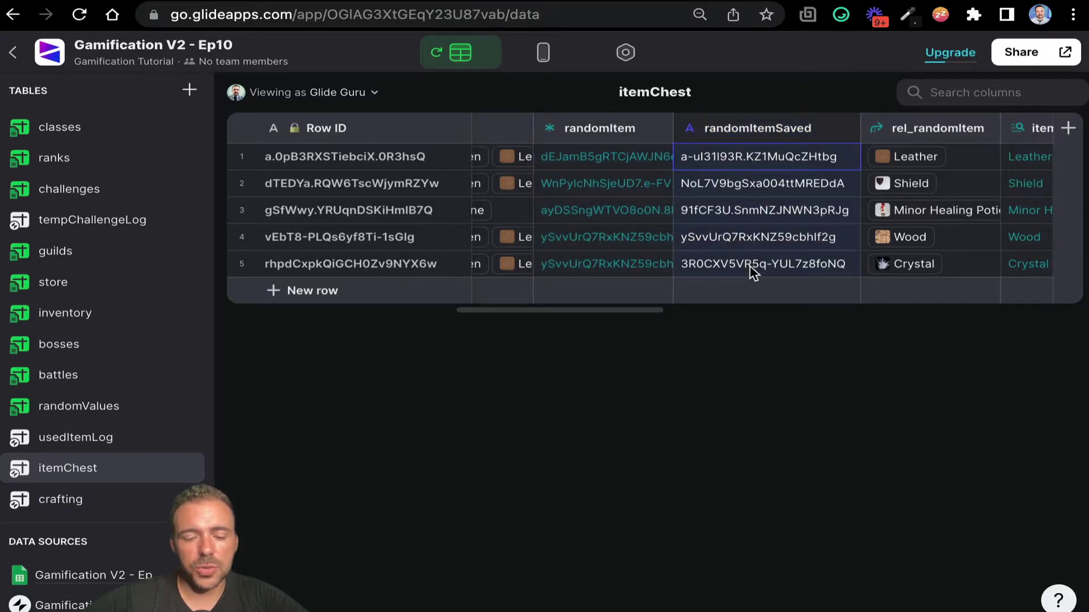
click(595, 162)
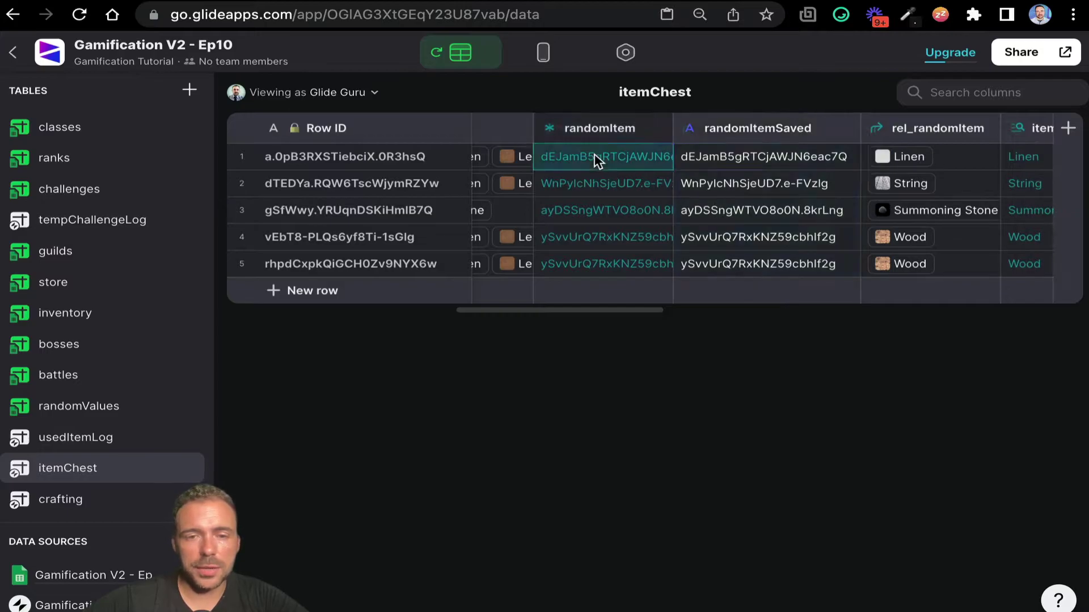
click(727, 161)
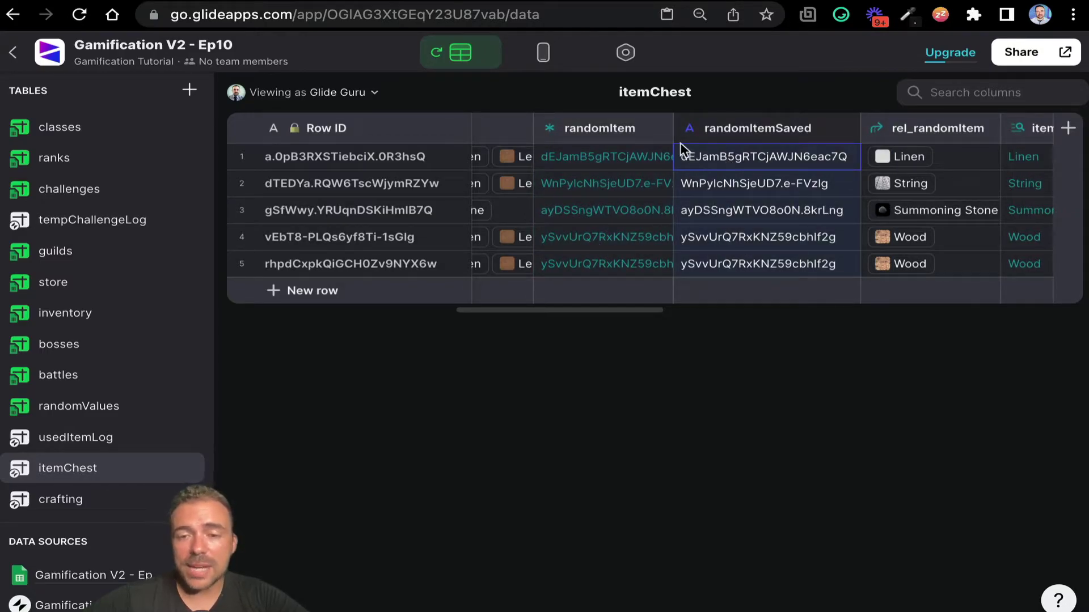
Compare the item in rel_randomItem with the saved Row ID in each of the five rows
click(951, 215)
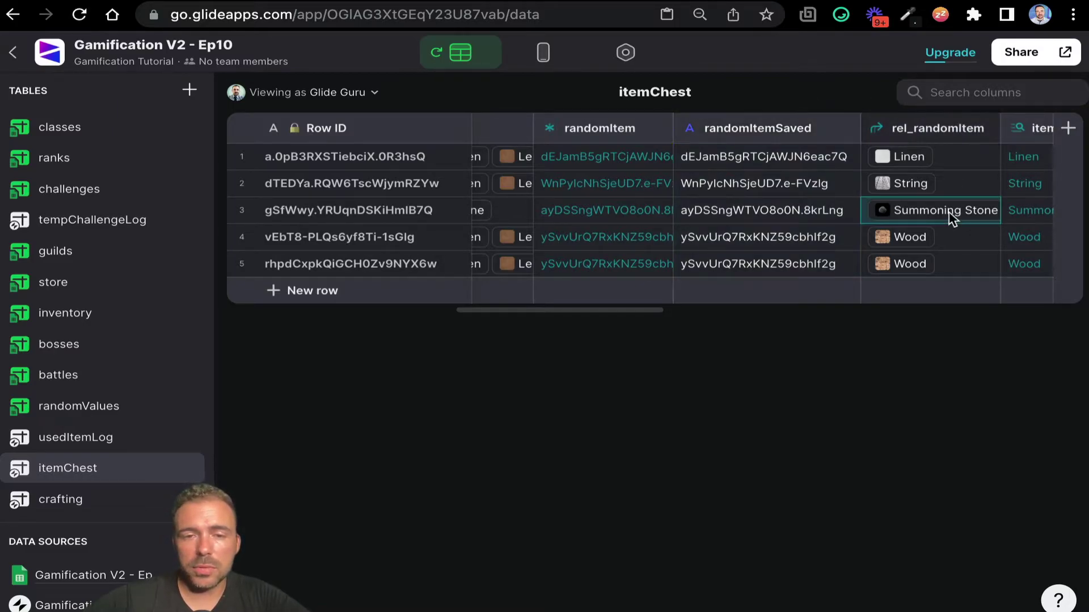
click(951, 166)
click(952, 190)
click(951, 241)
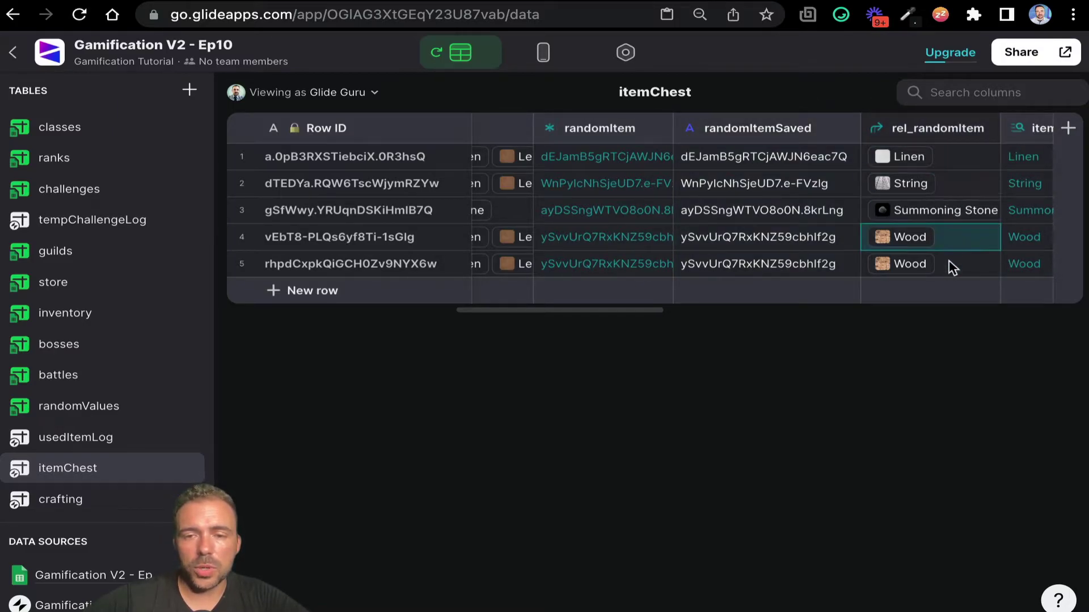
click(950, 267)
drag(943, 162, 948, 276)
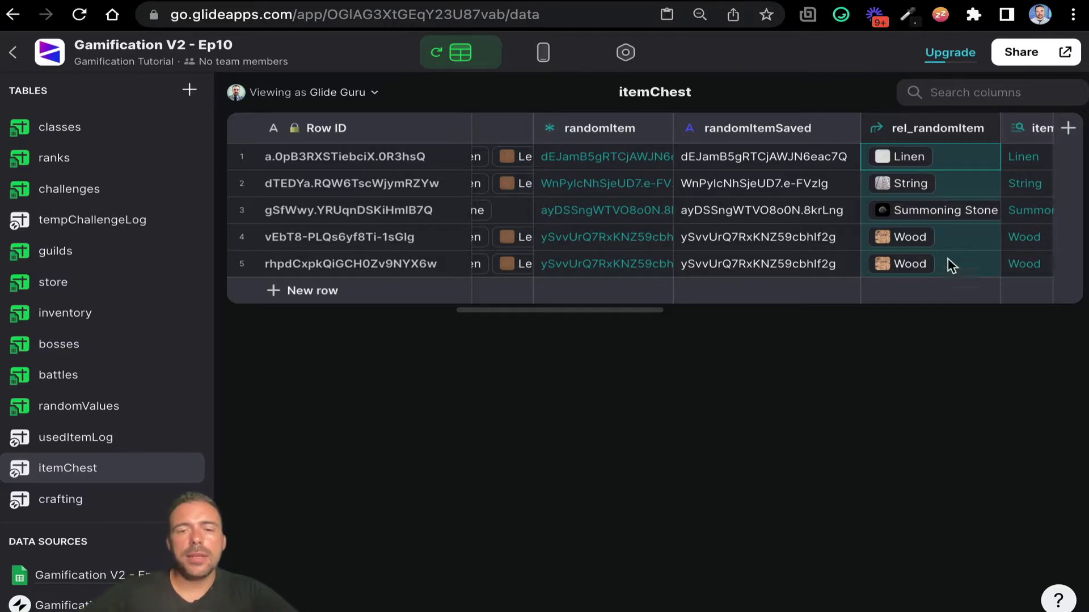
click(784, 162)
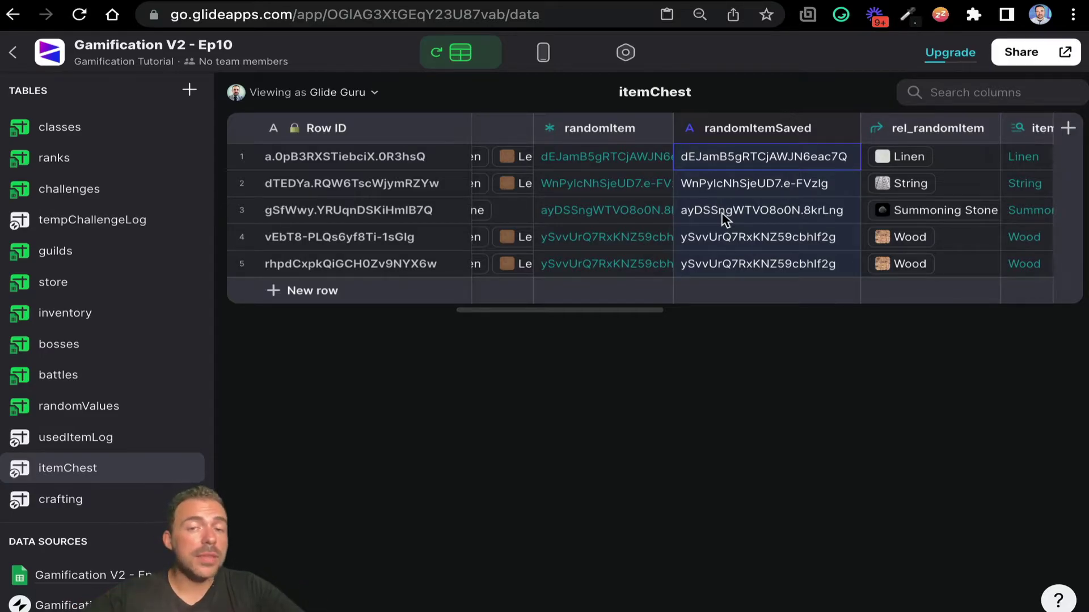
Examine how the rel_randomItem relation matches randomItemSaved to the store table's Row ID as a single relation
scroll(1016, 252, right, 2)
scroll(1017, 252, right, 2)
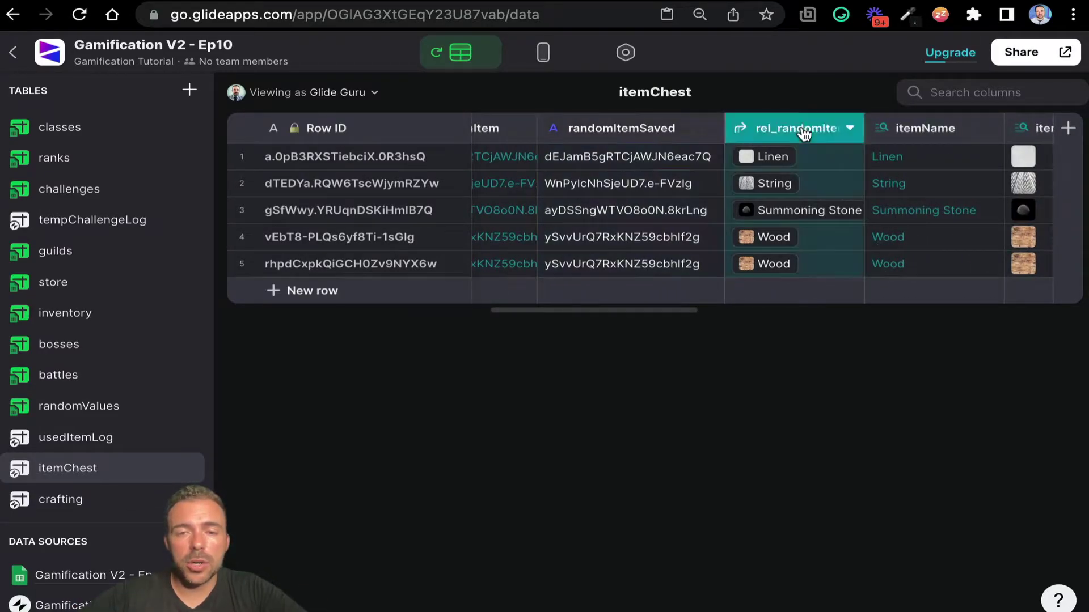
click(803, 130)
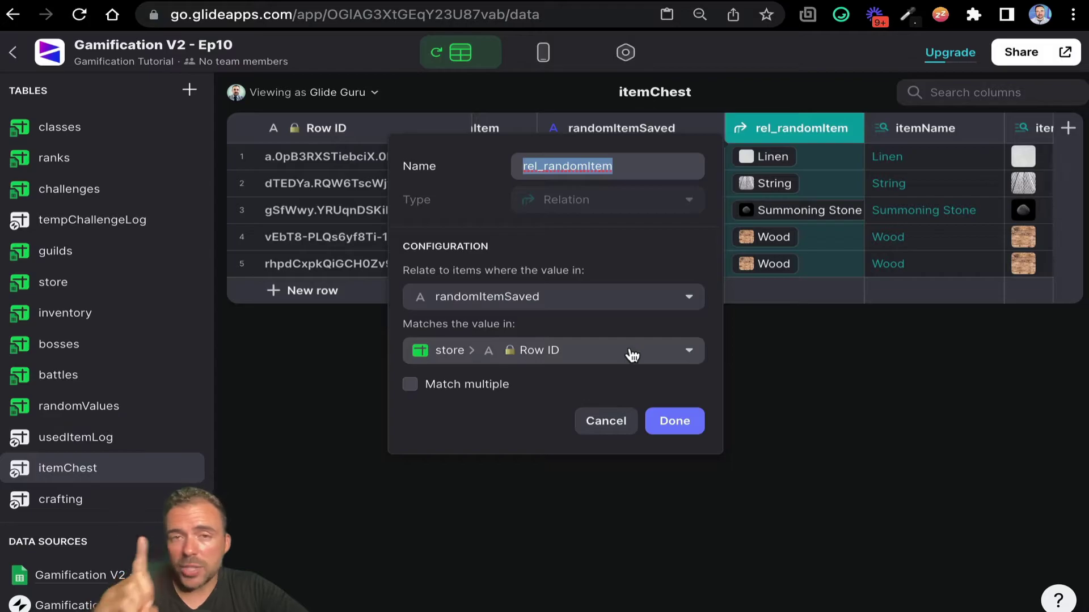
click(695, 433)
click(817, 159)
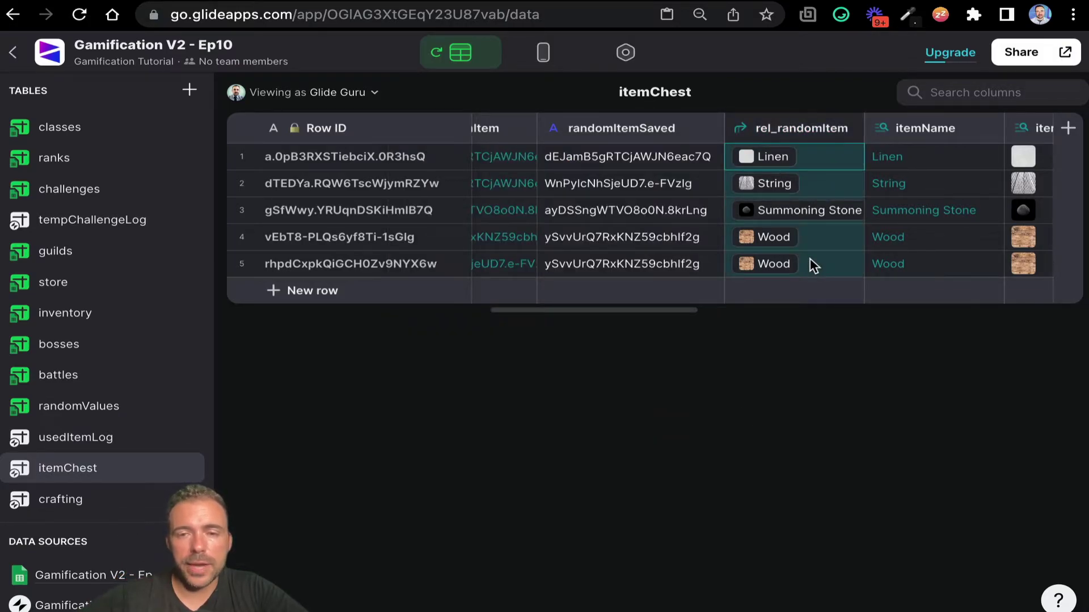
Review the itemName and itemImage lookup columns for the randomly picked items
scroll(810, 259, right, 5)
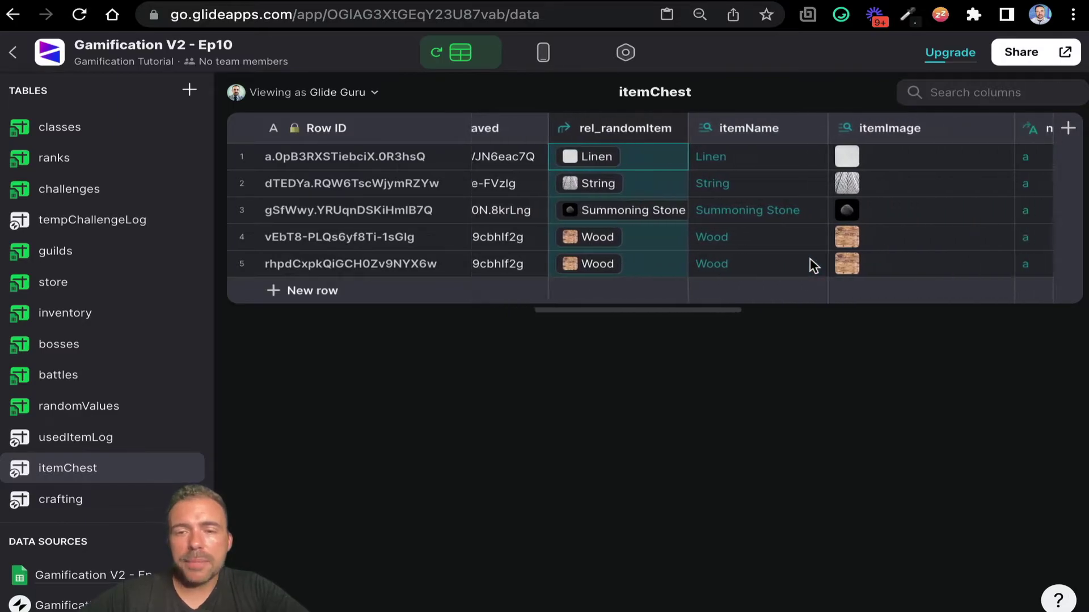
click(736, 163)
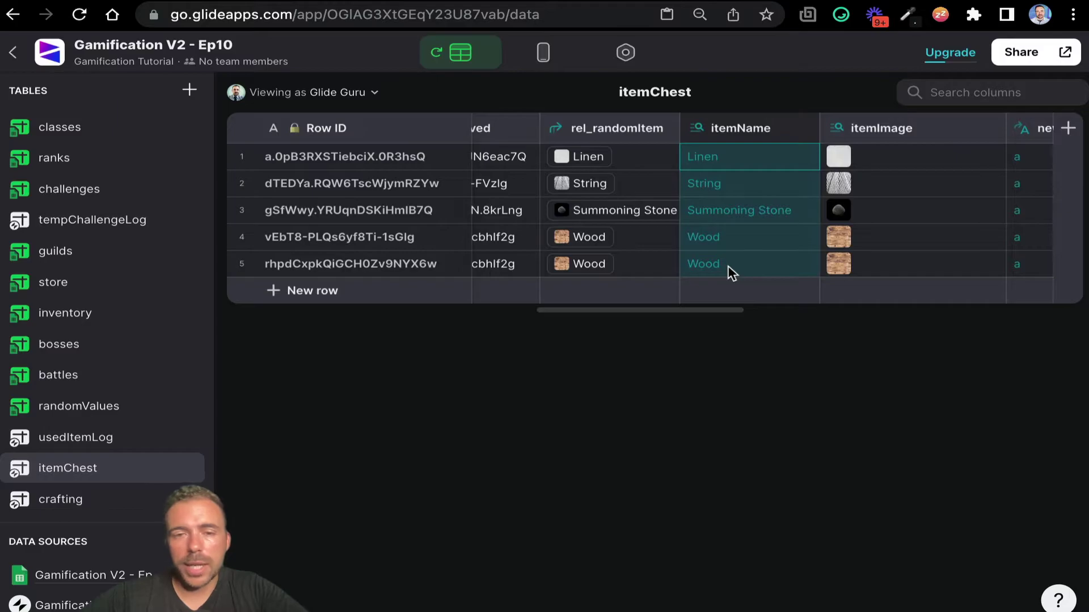
click(888, 163)
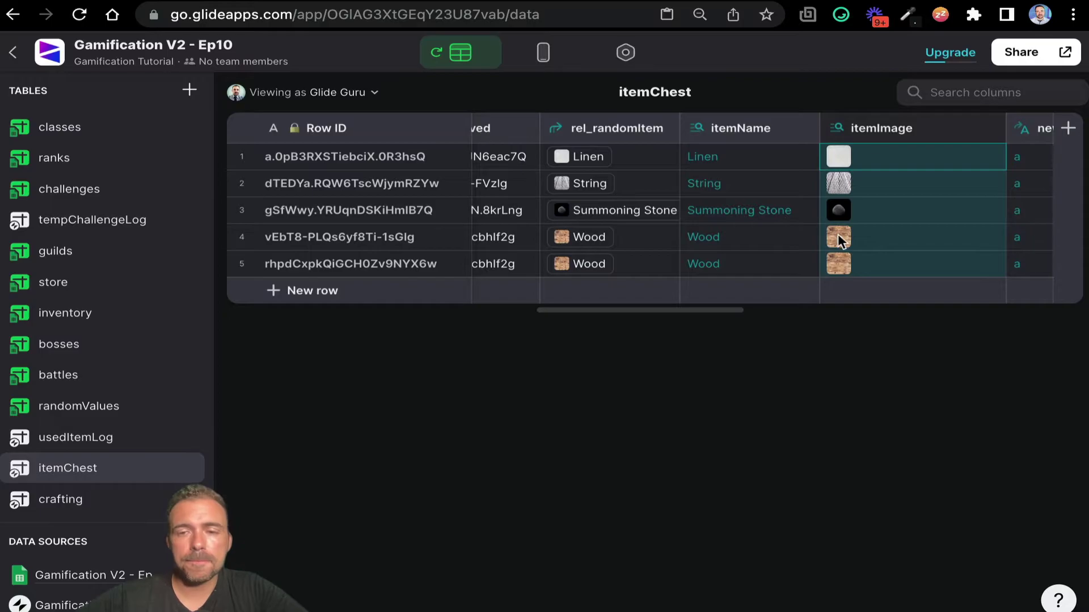
scroll(838, 235, right, 3)
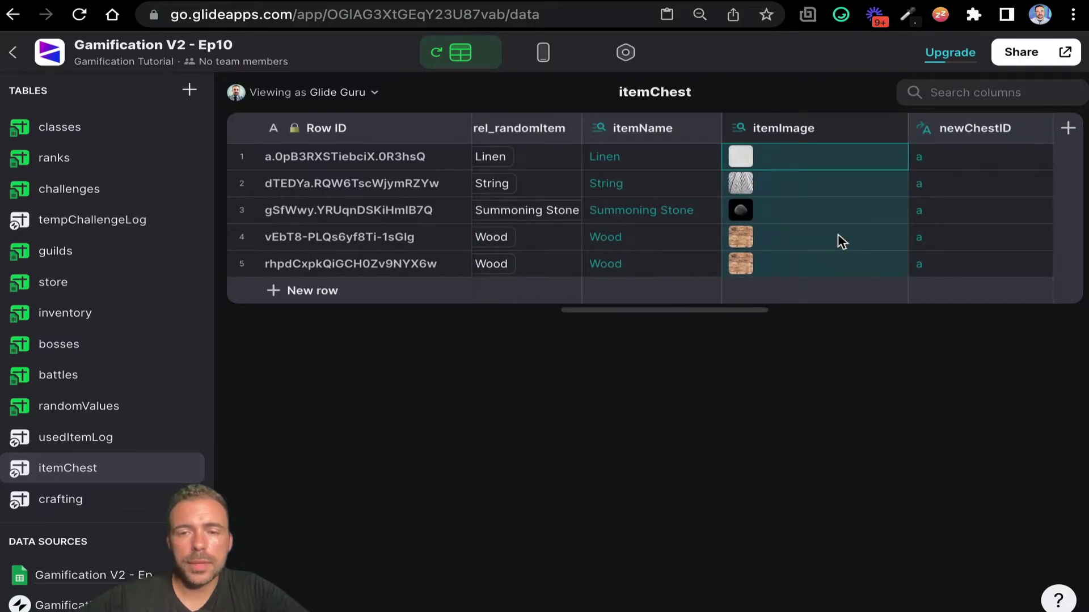
scroll(838, 234, right, 2)
scroll(838, 234, left, 4)
scroll(838, 234, right, 5)
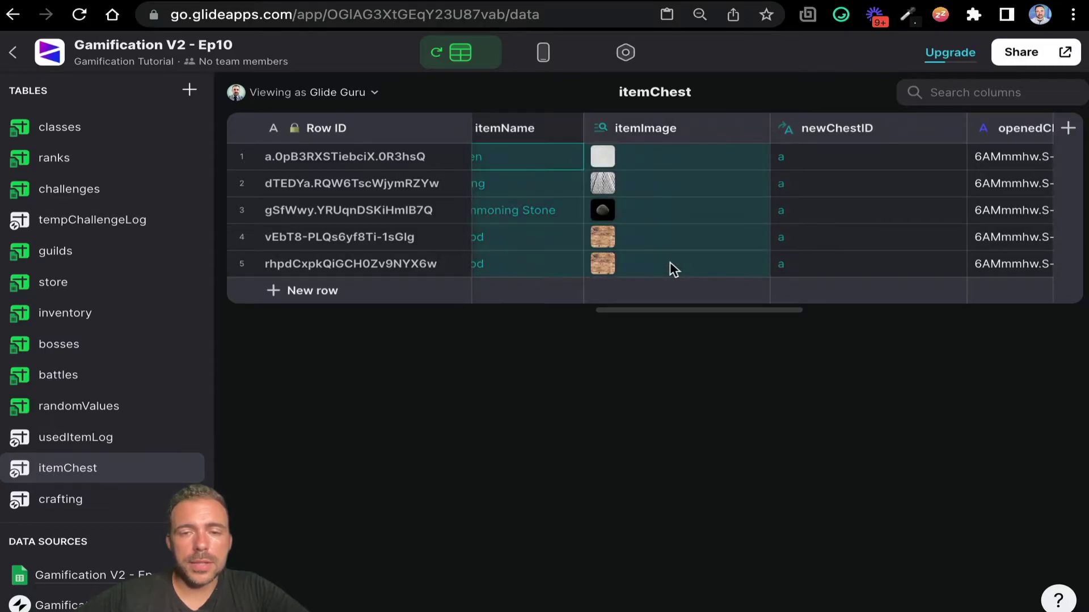
Review how the seed column's values in the five rows build on the index column
scroll(671, 267, left, 6)
drag(809, 161, 796, 273)
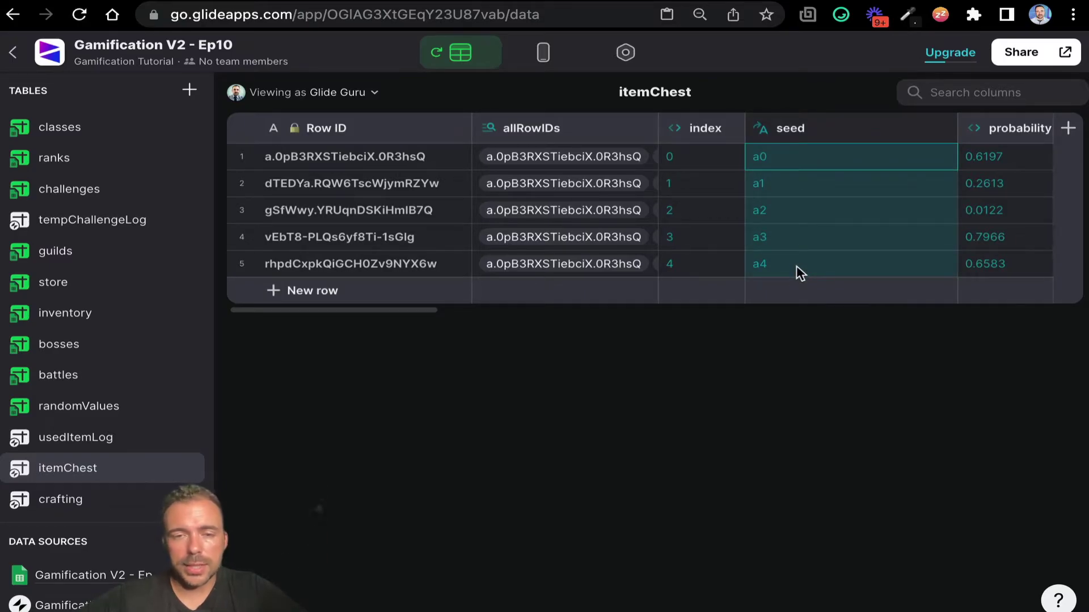
drag(690, 166, 694, 280)
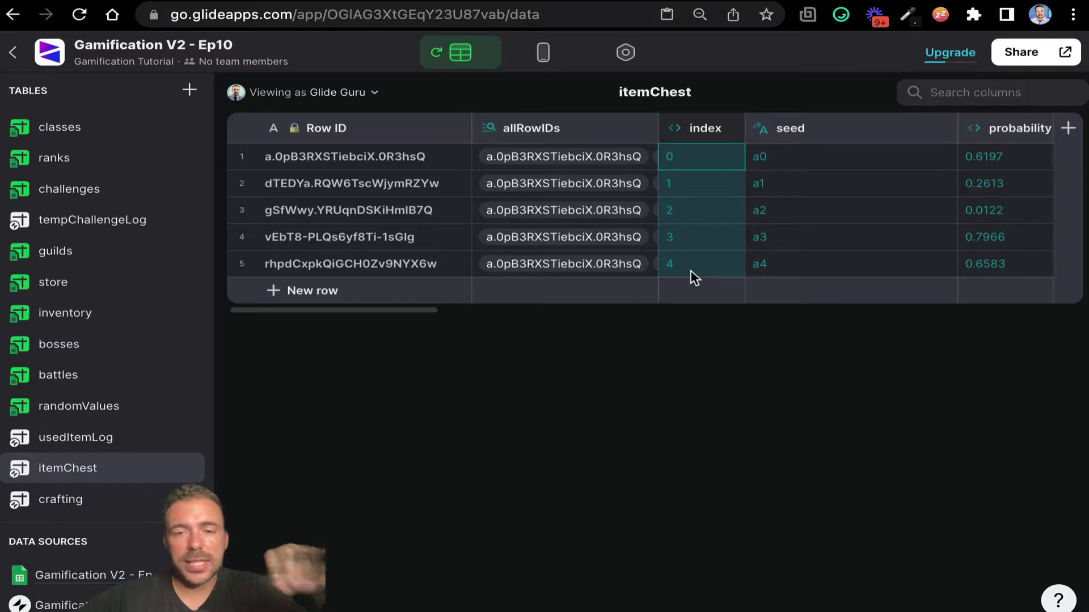
drag(772, 169, 772, 271)
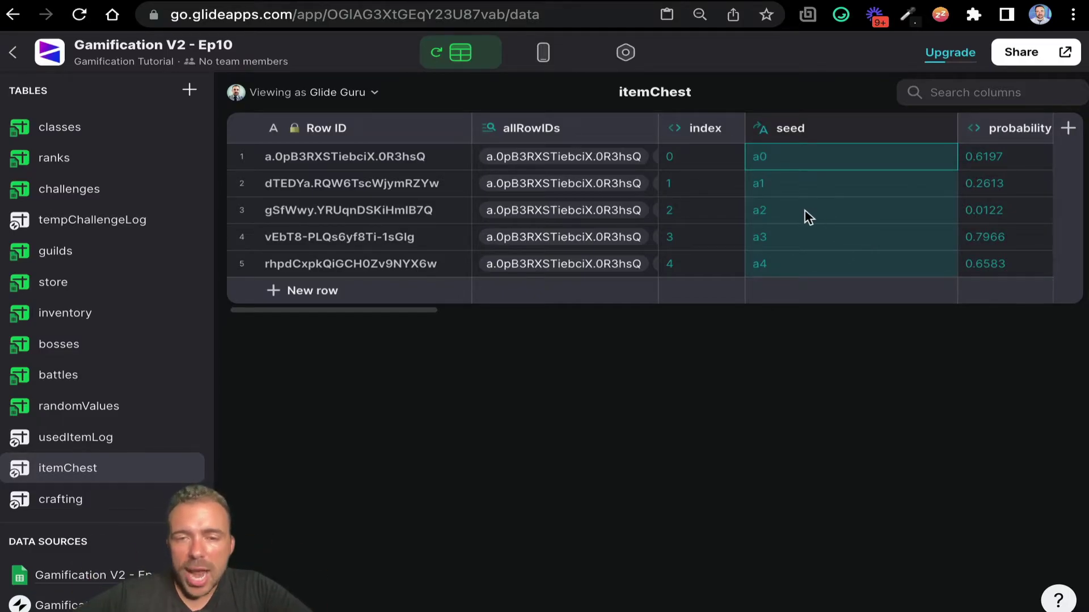
Examine the newChestID column's values and its template source, latestChestID from the User Profile
scroll(808, 219, right, 10)
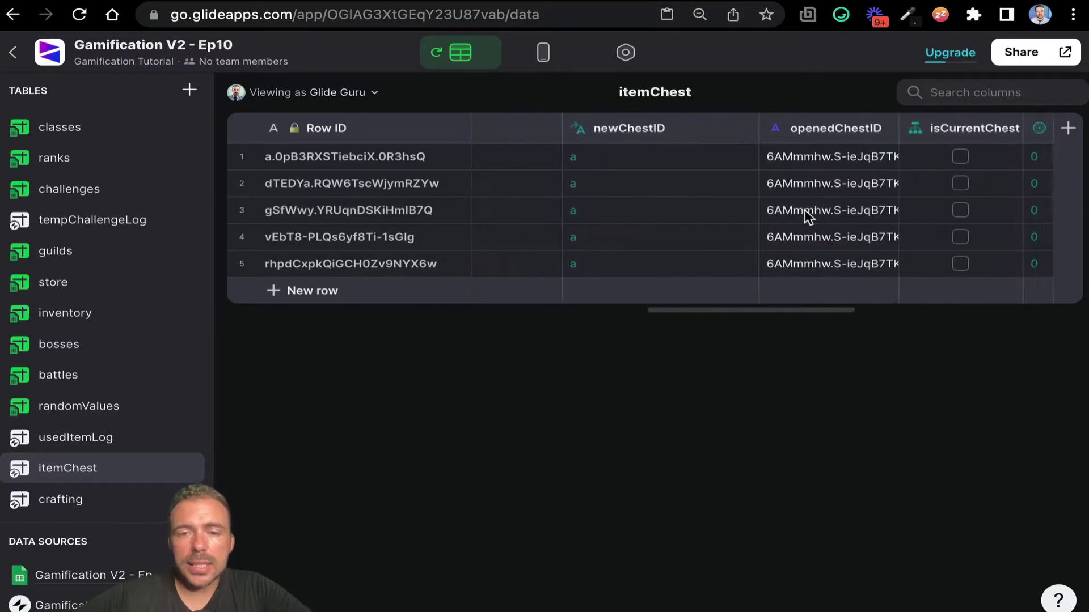
drag(615, 164, 611, 257)
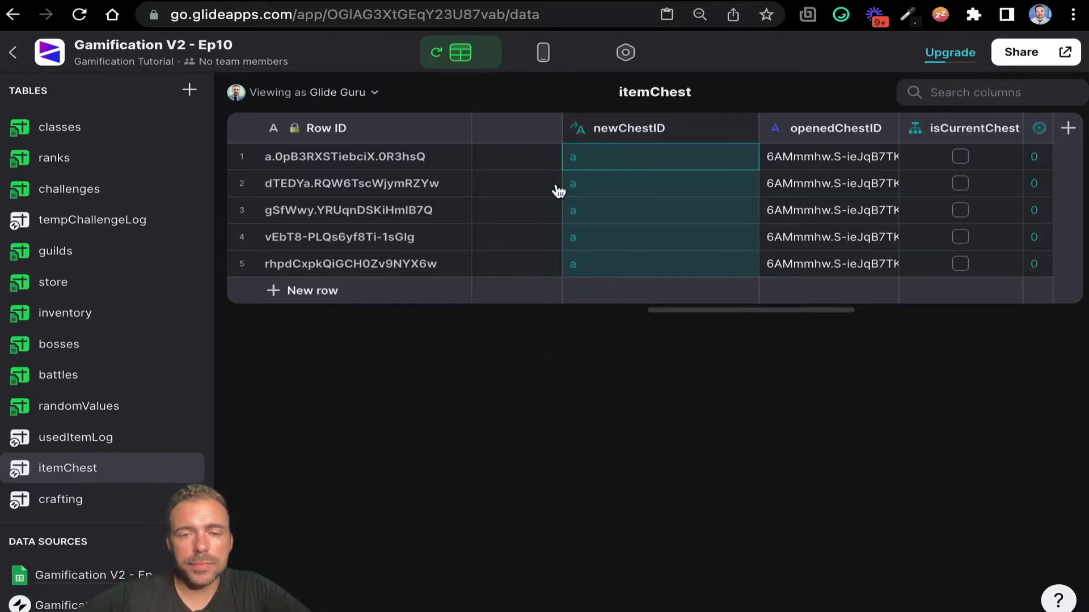
scroll(657, 211, left, 3)
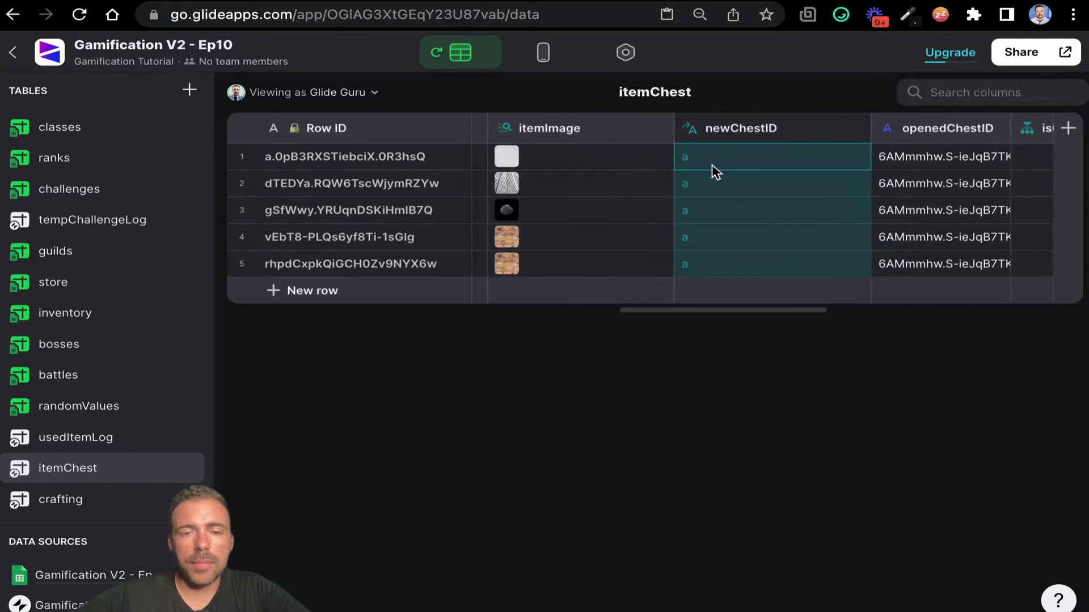
click(728, 138)
click(726, 134)
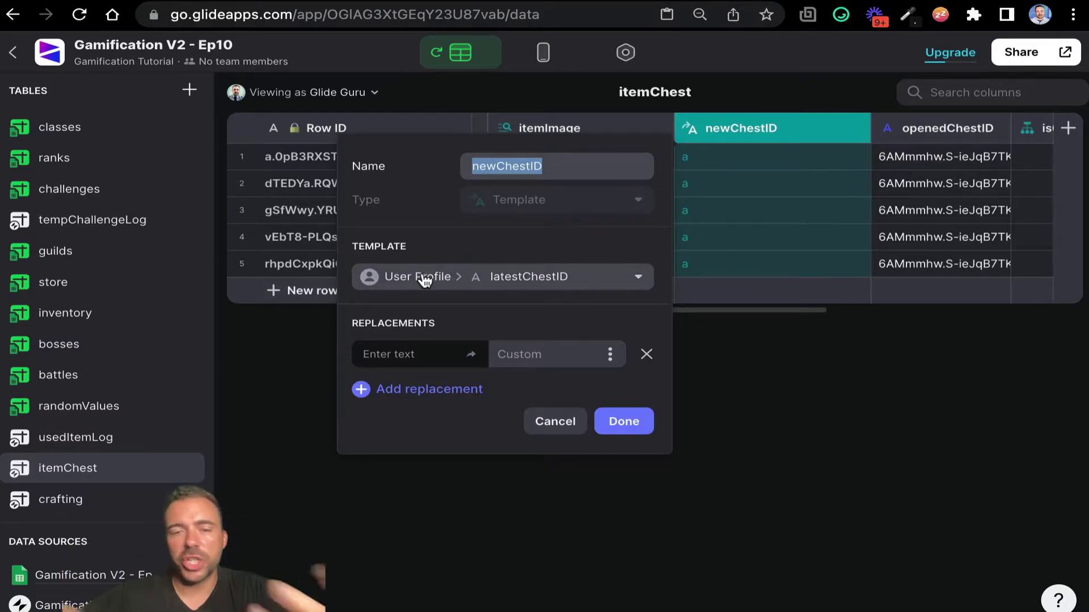
click(623, 426)
Compare the newChestID values with the openedChestID values in the itemChest rows
scroll(843, 211, right, 3)
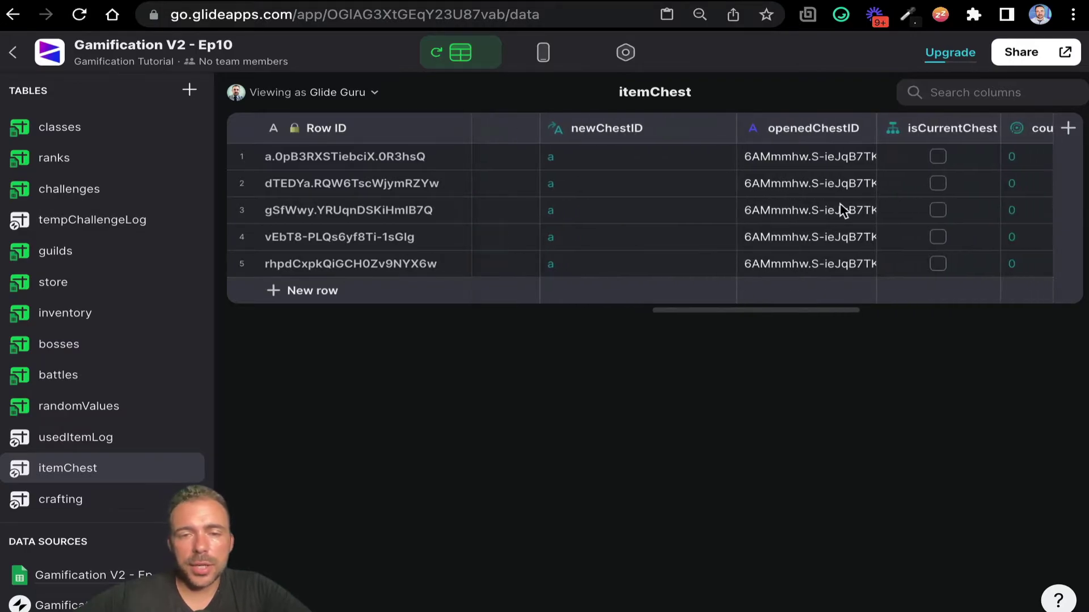
click(607, 166)
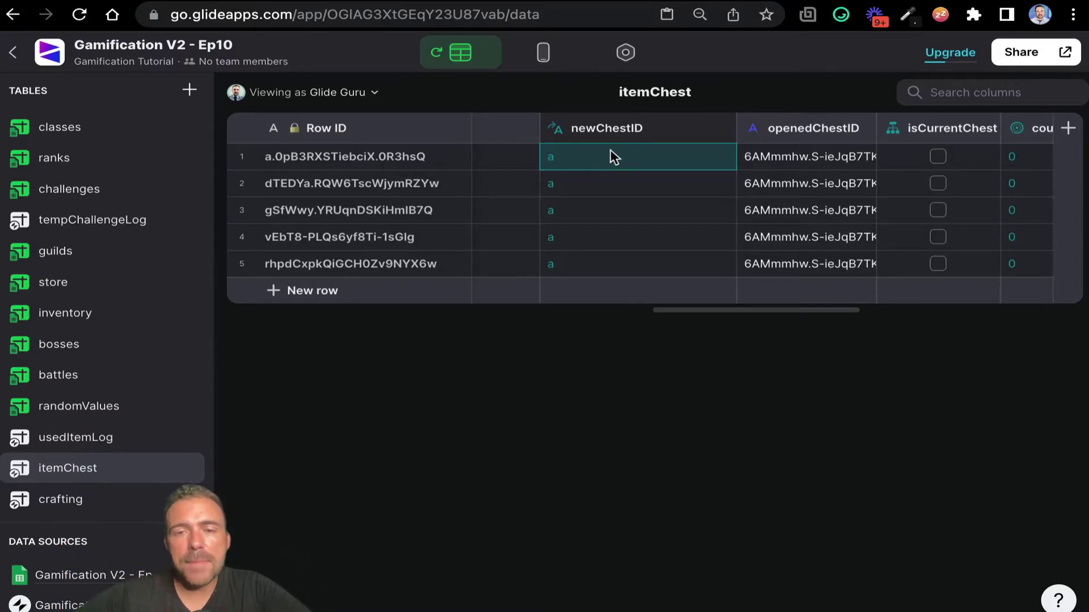
click(826, 162)
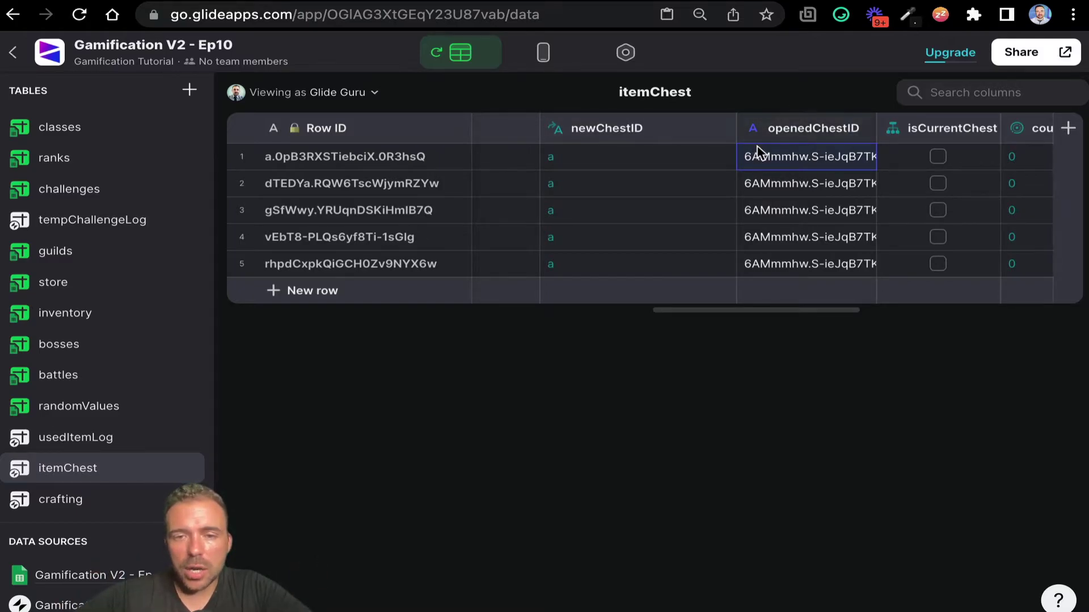
click(649, 163)
click(658, 189)
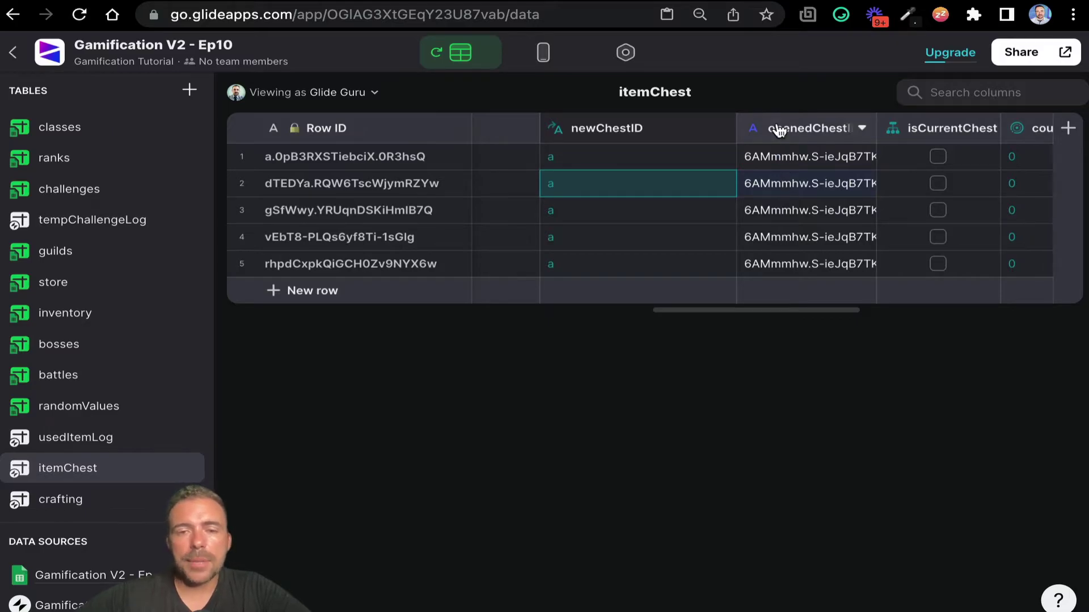
Compare the first row's newChestID with its openedChestID and check the isCurrentChest checkboxes in all five rows
scroll(782, 186, right, 2)
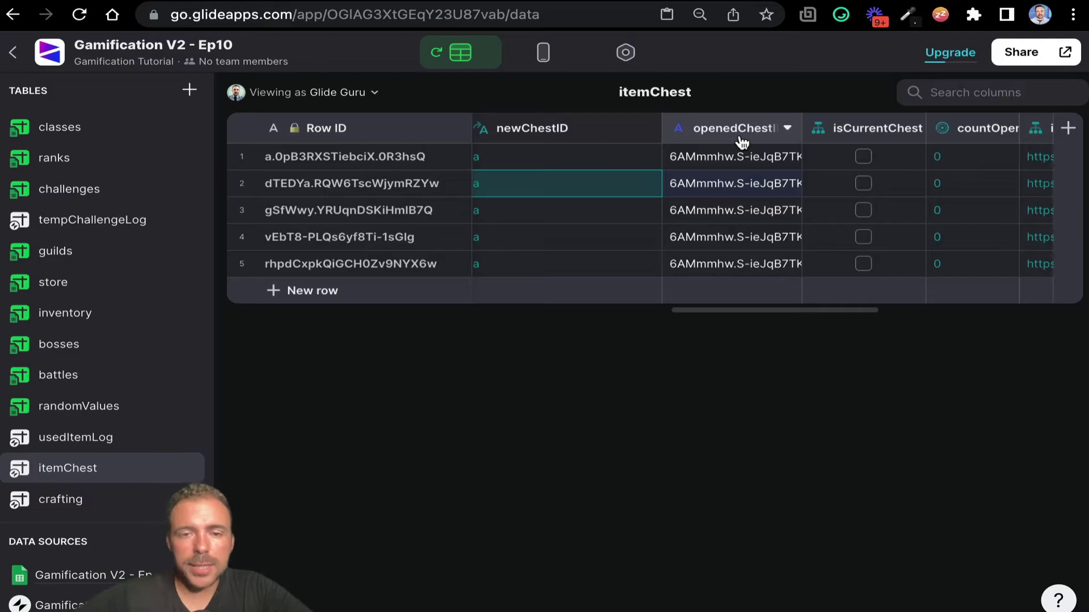
scroll(713, 171, left, 2)
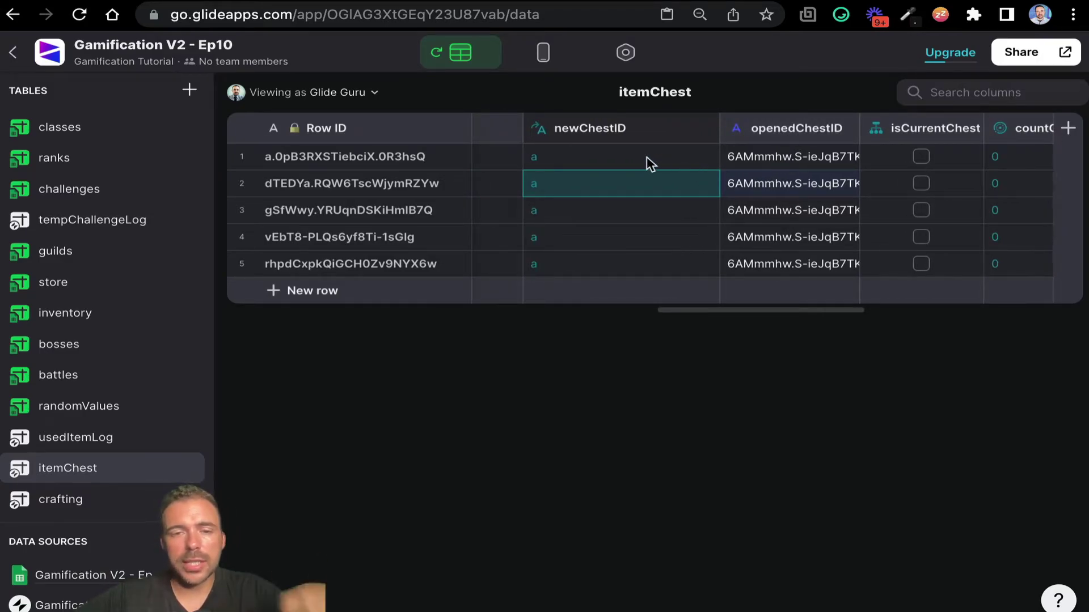
click(609, 164)
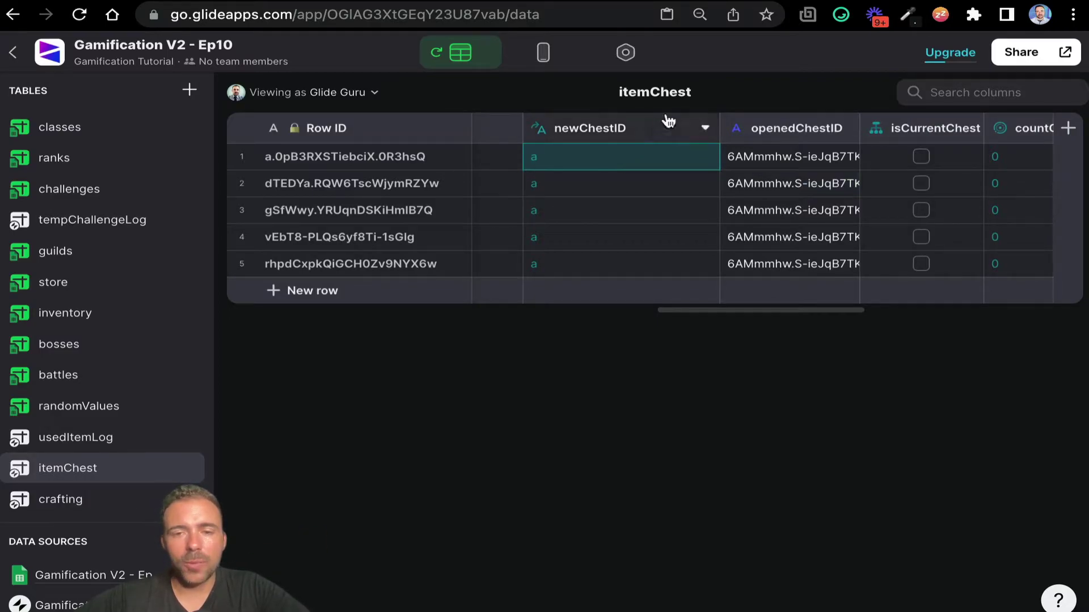
click(791, 158)
click(591, 159)
click(792, 159)
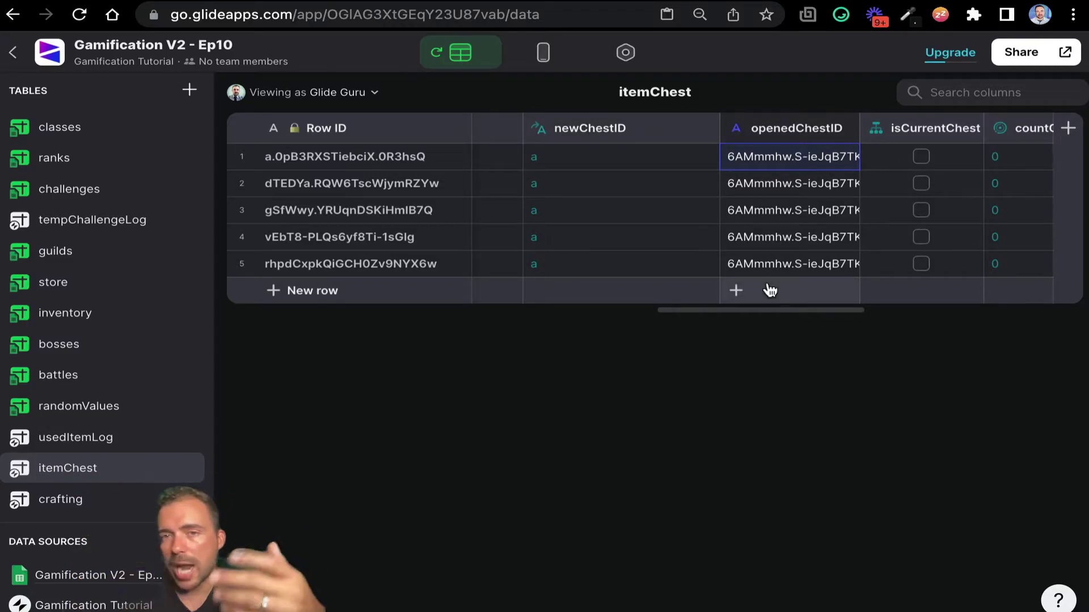
click(556, 158)
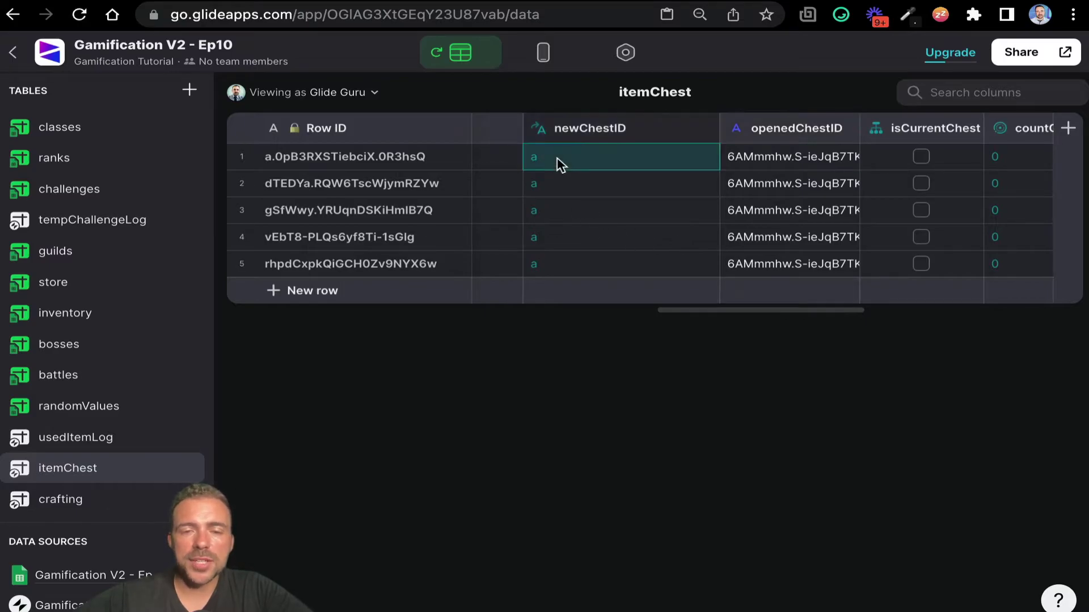
click(794, 169)
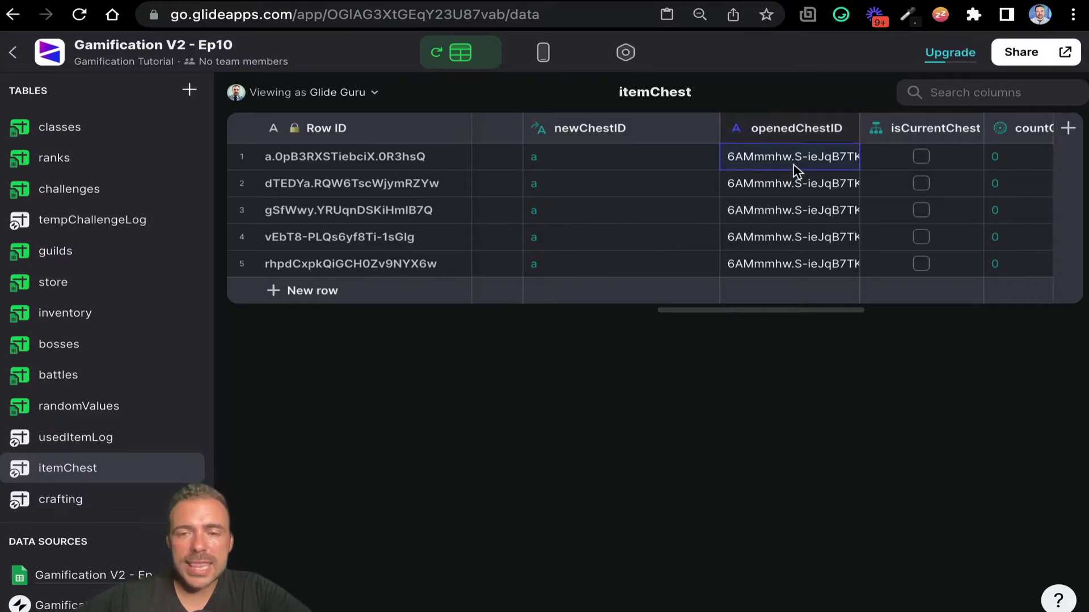
click(687, 172)
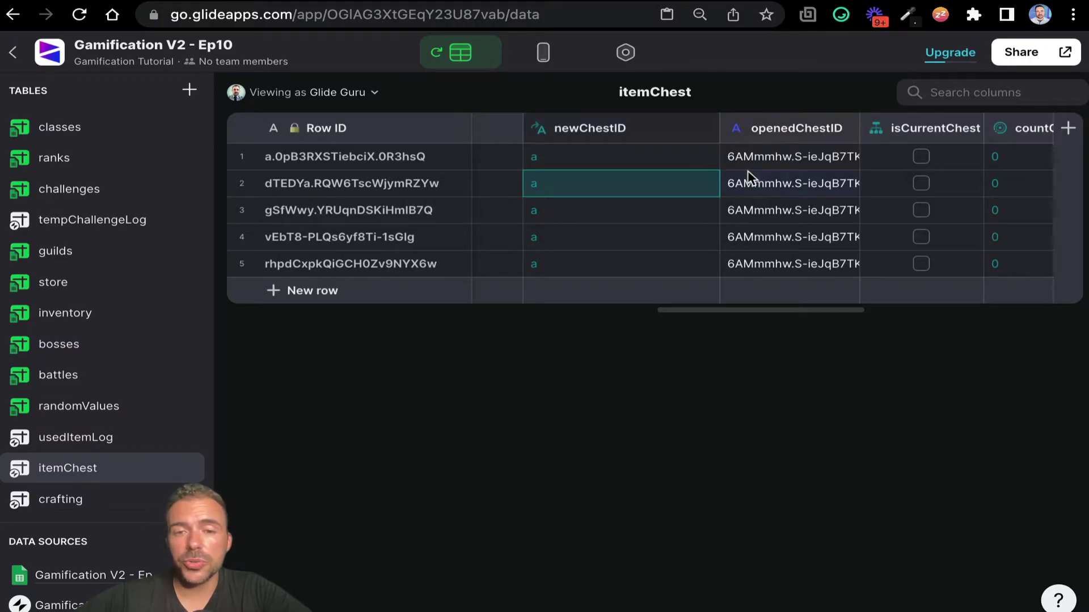
drag(892, 155, 893, 267)
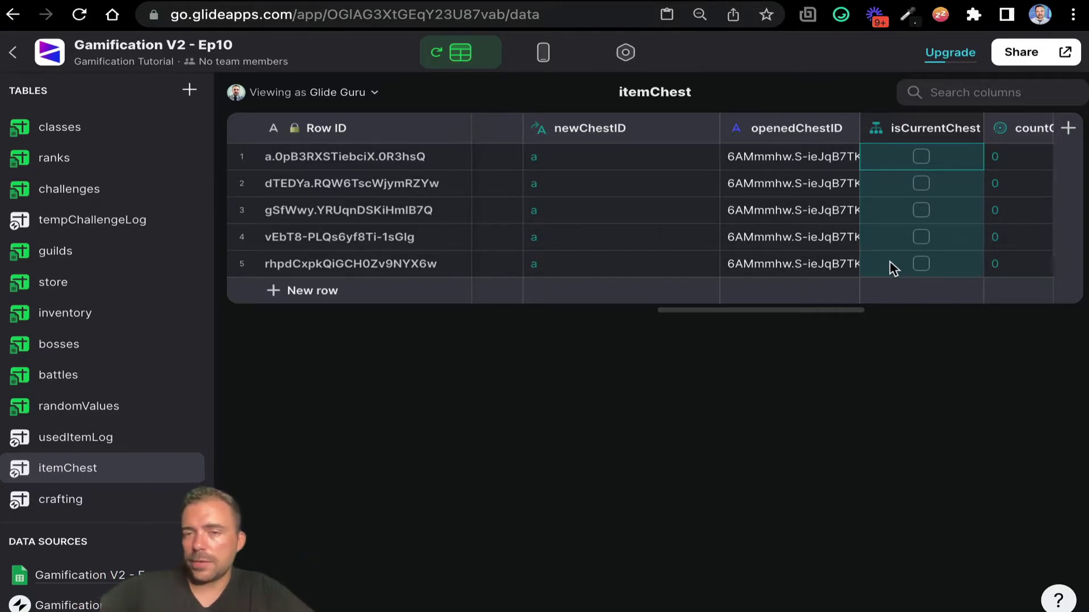
Narrow the newChestID column, widen the openedChestID column, and check openedChestID's column settings
drag(718, 129, 658, 132)
drag(560, 161, 549, 278)
drag(798, 127, 832, 127)
click(735, 132)
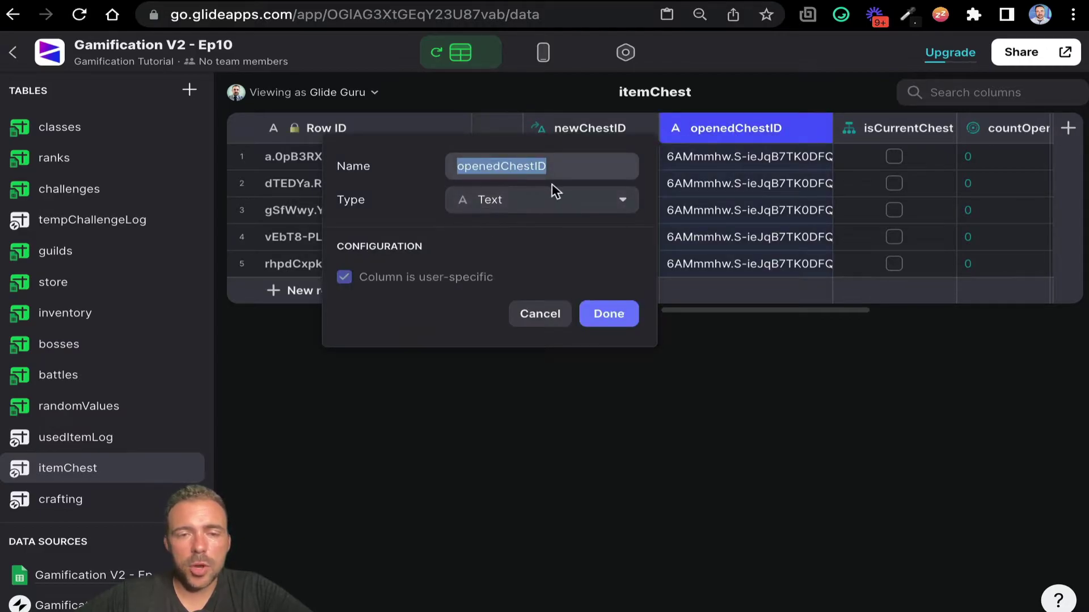
click(607, 313)
Examine the isCurrentChest column's if-then-else condition that compares newChestID with openedChestID
scroll(737, 204, right, 5)
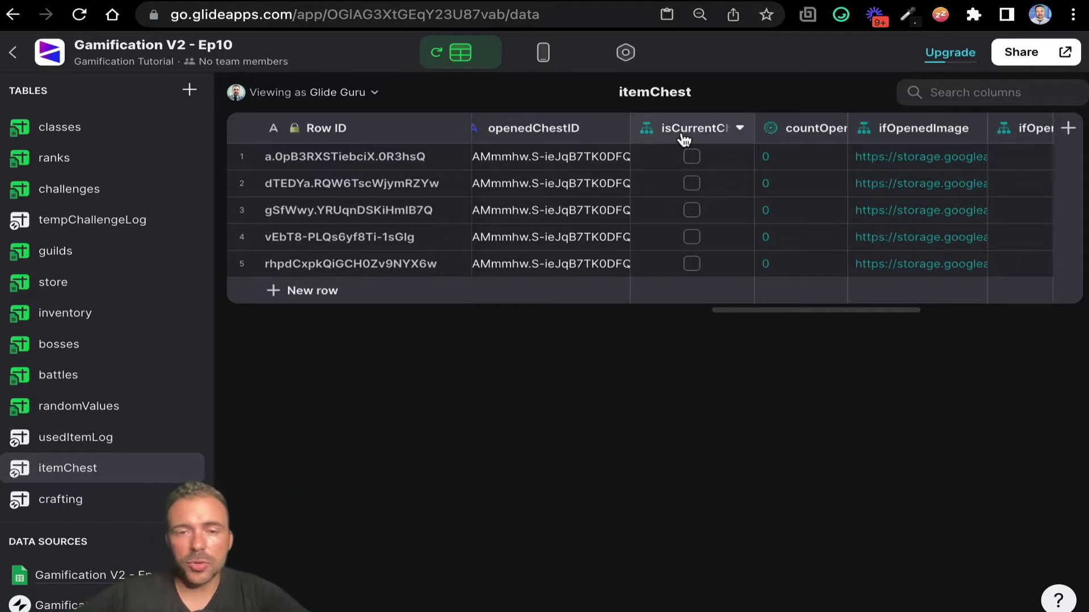
click(557, 158)
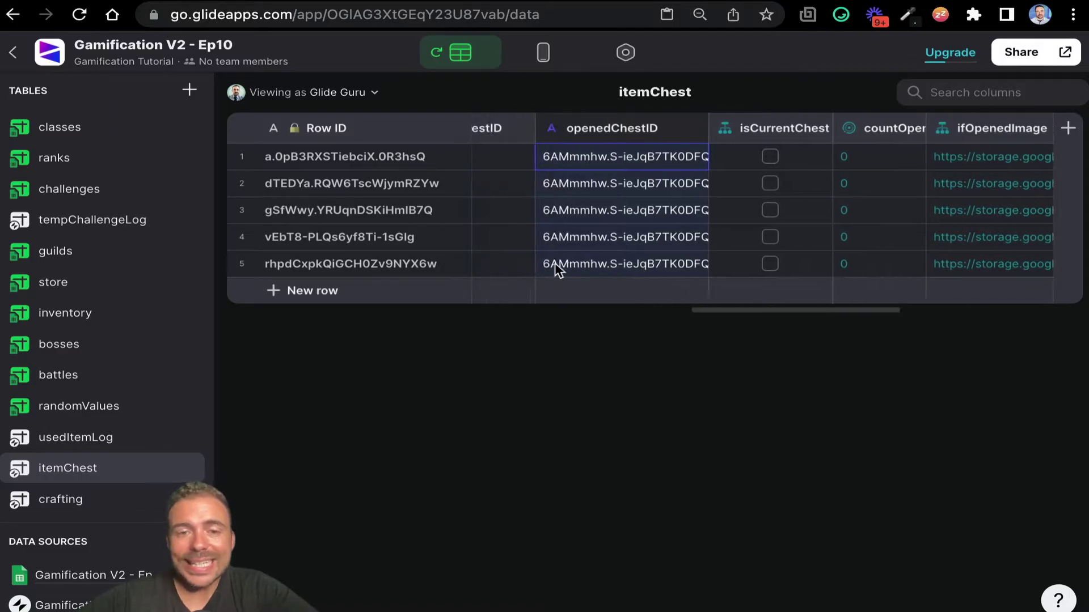
drag(525, 214, 520, 281)
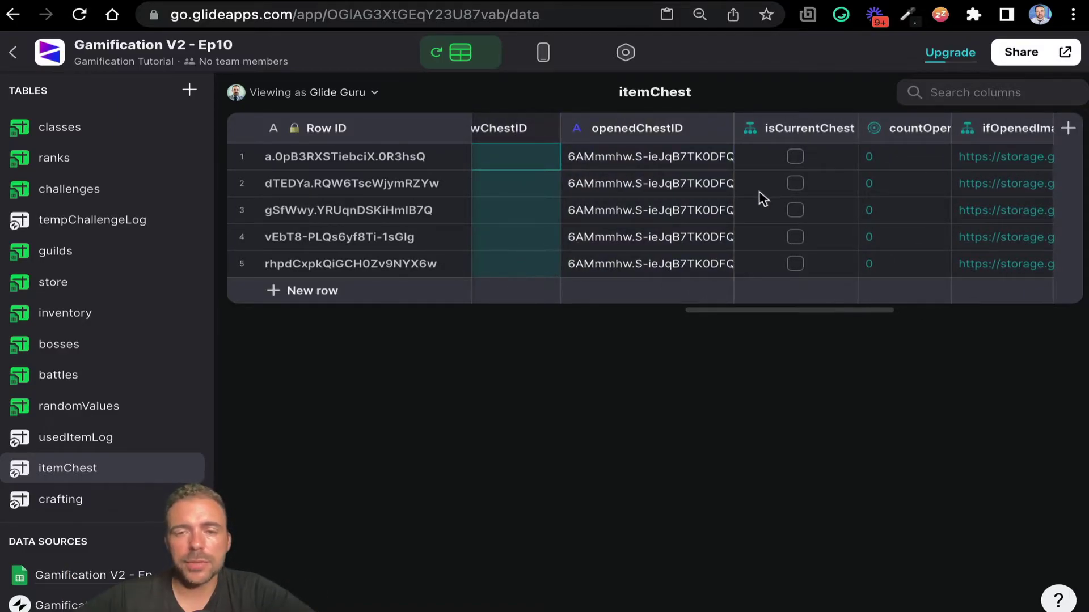
double_click(770, 136)
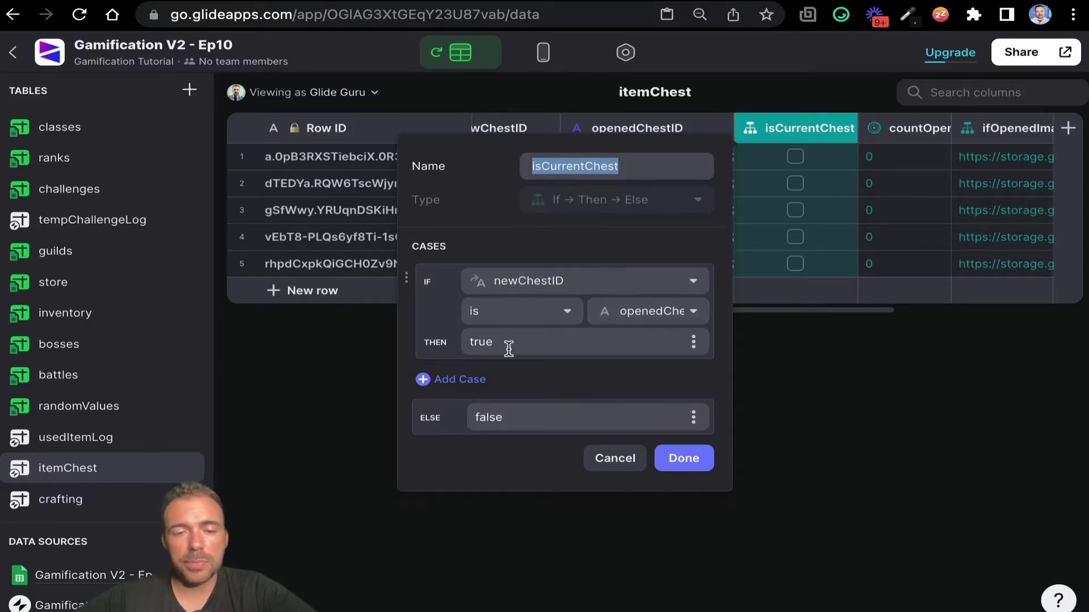
drag(508, 343, 454, 348)
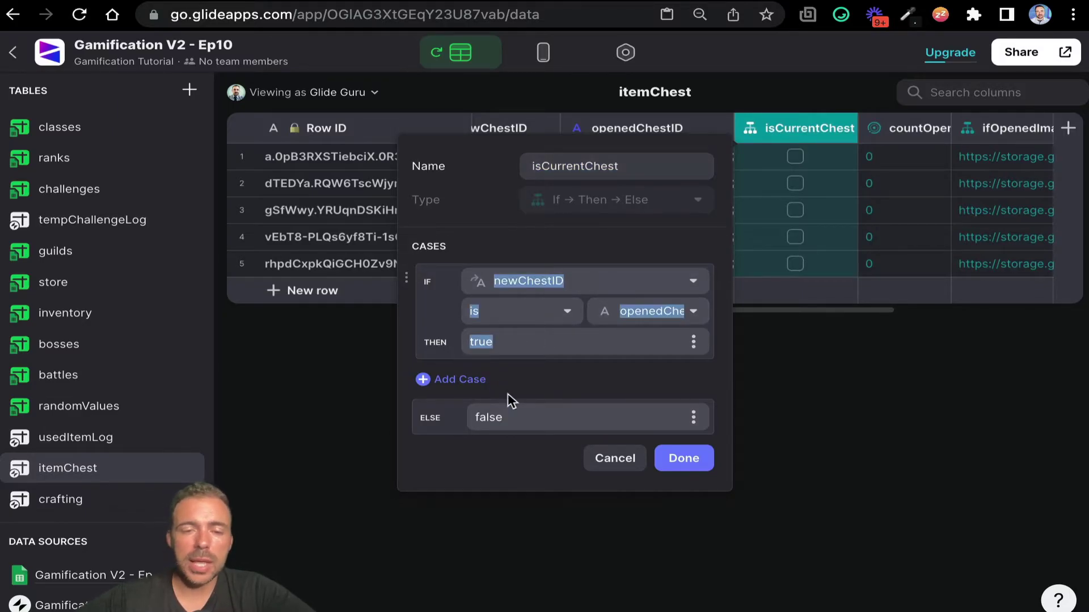
click(681, 460)
Test the isCurrentChest condition by setting the first row's openedChestID to "a", matching its newChestID
scroll(741, 242, left, 2)
drag(580, 165, 580, 266)
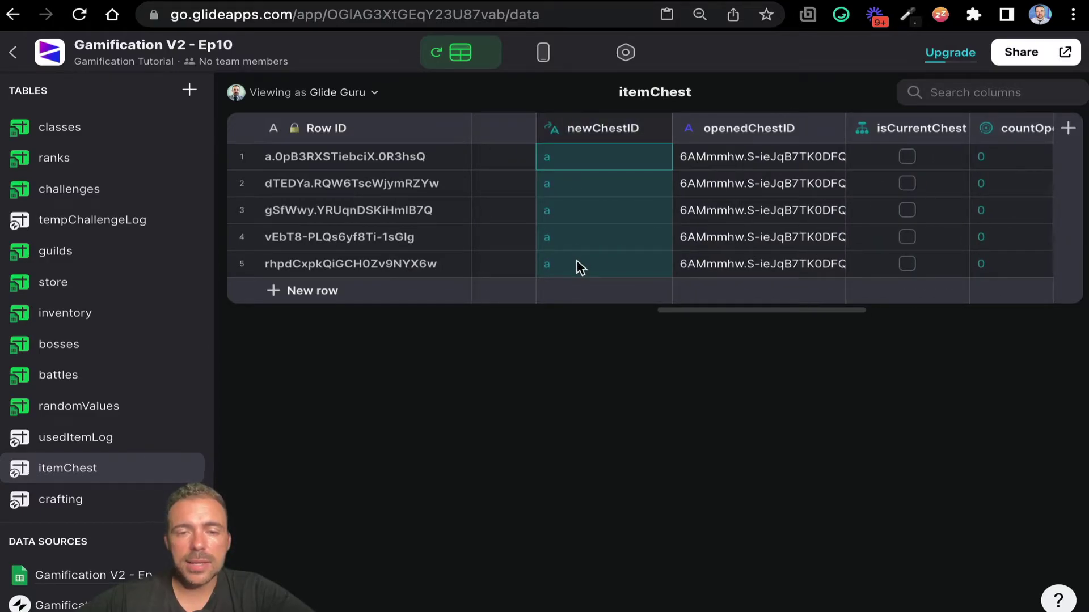
click(731, 165)
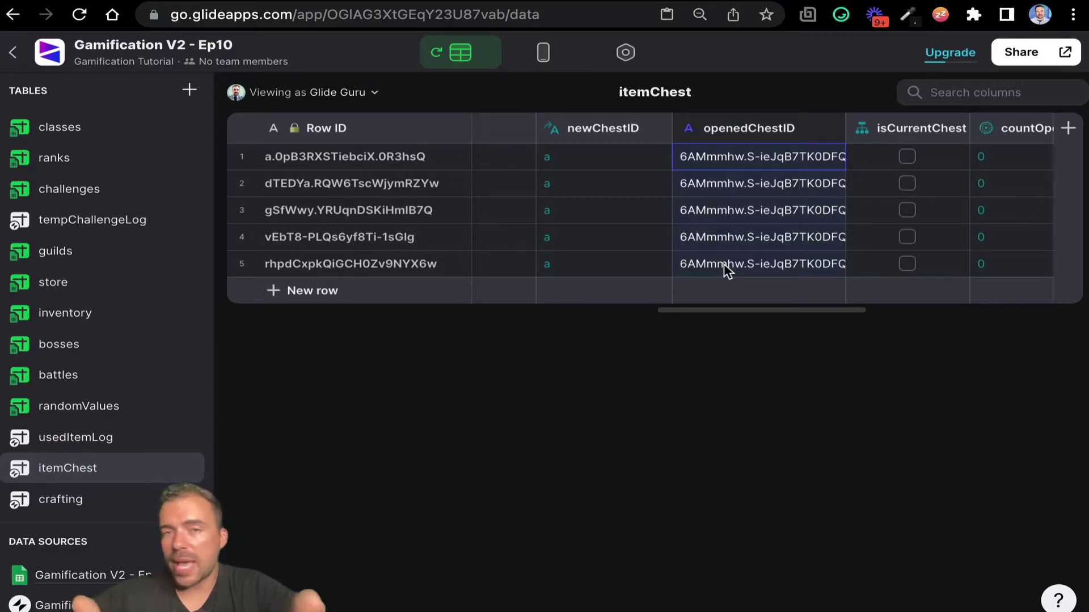
click(619, 164)
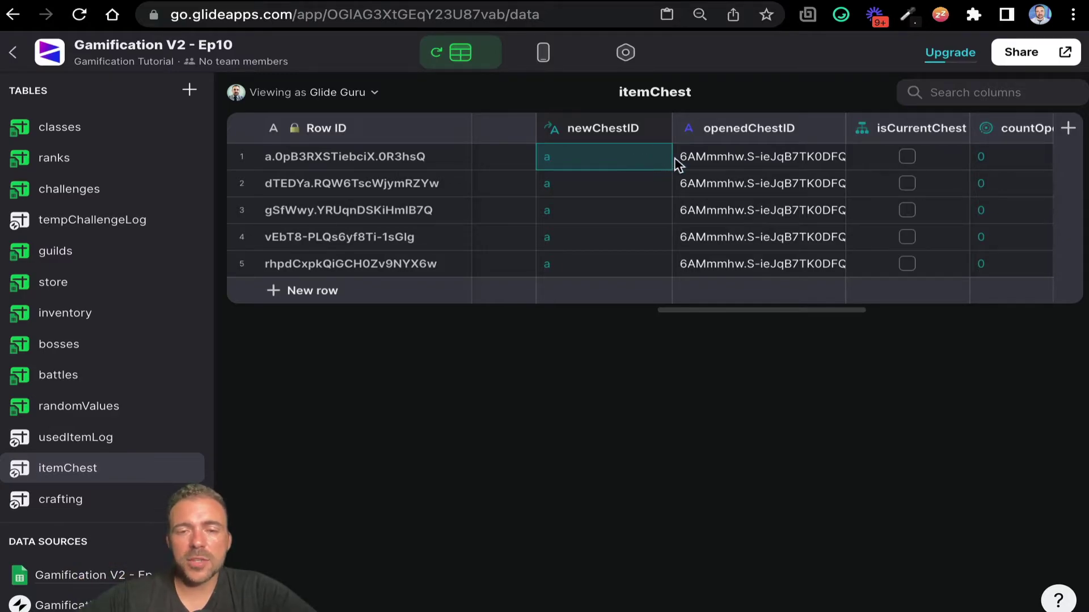
click(718, 168)
text(a)
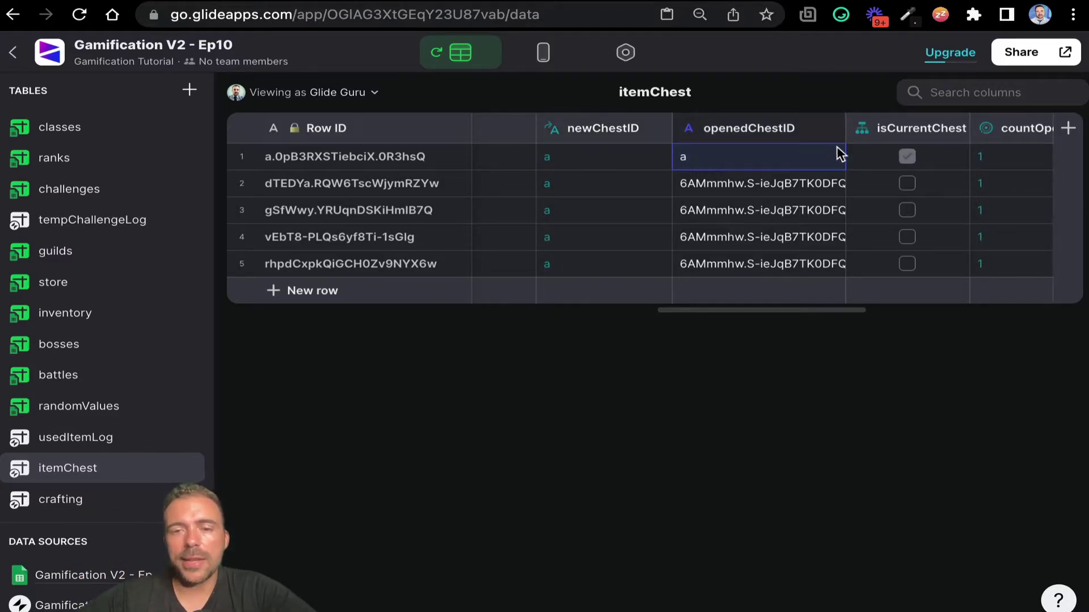
click(874, 161)
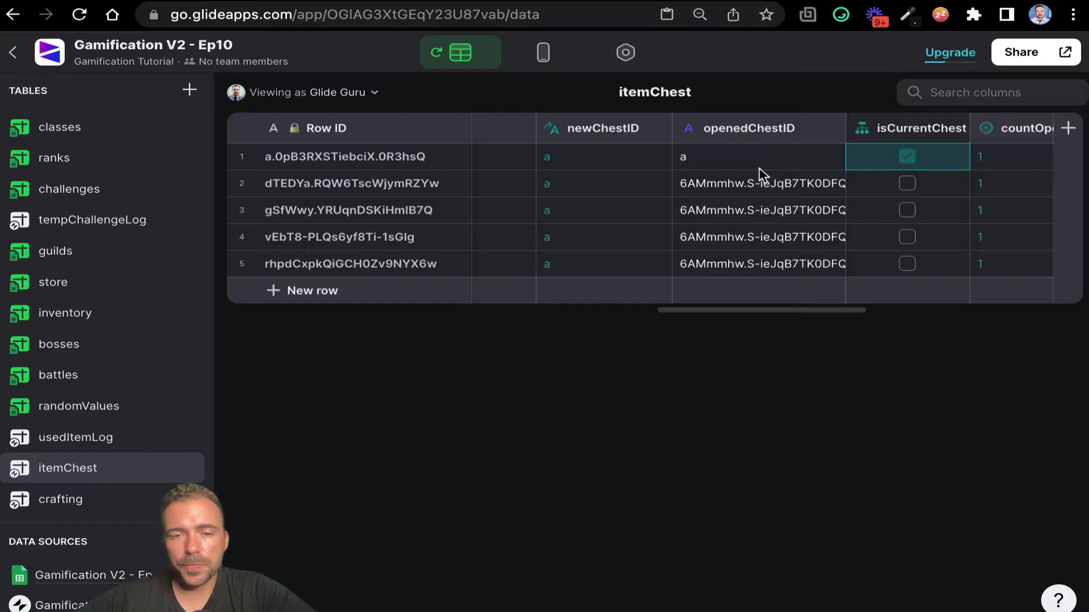
Restore the first row's openedChestID by copying in the second row's openedChestID value
click(746, 190)
click(744, 163)
text(6AMmmhw.S-ieJqB7TK0DFQ)
Review the isCurrentChest and countOpenItems values in all five rows and widen the countOpenItems column
scroll(744, 164, right, 4)
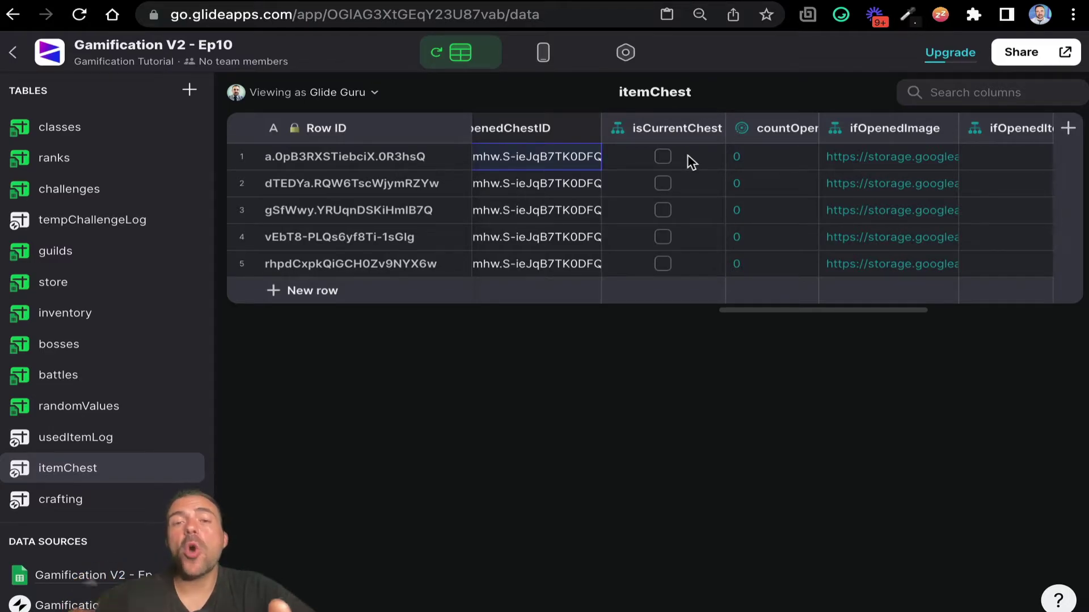
drag(687, 155, 683, 274)
drag(770, 163, 773, 263)
drag(694, 163, 693, 274)
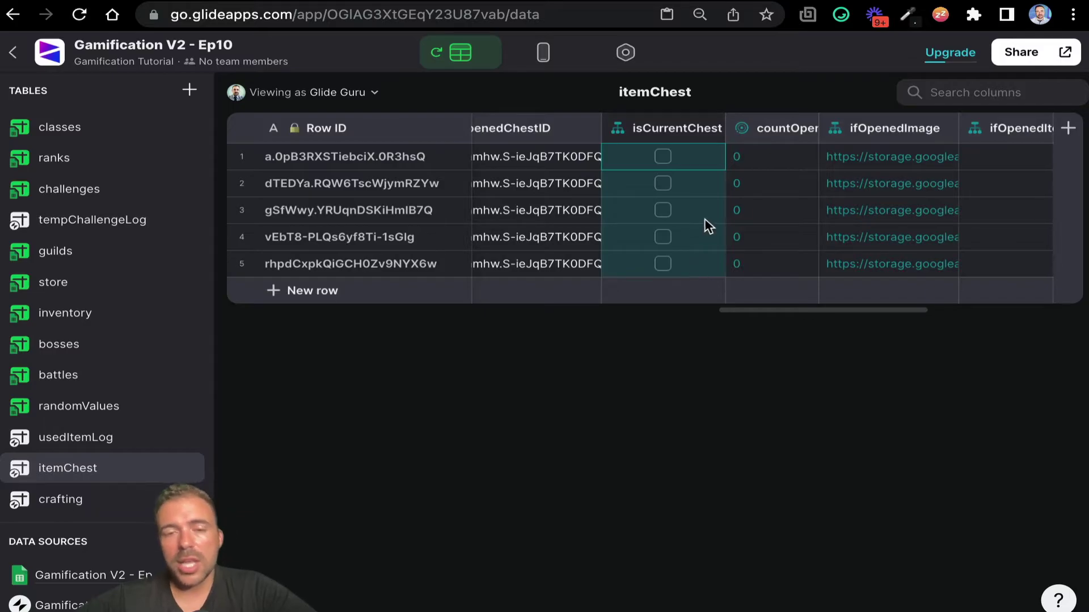
drag(820, 137, 915, 137)
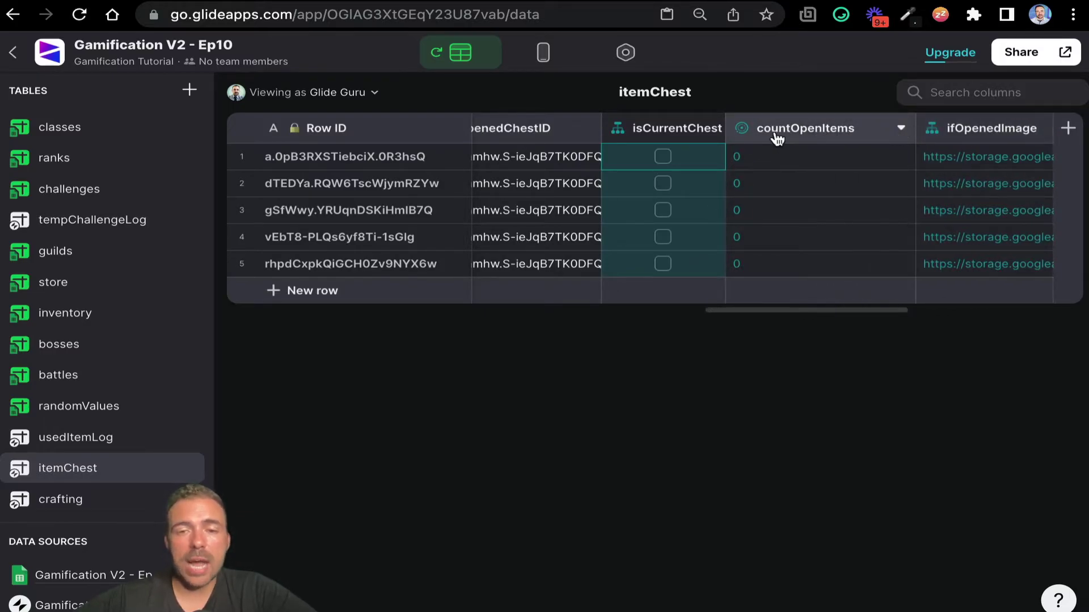
Examine the countOpenItems rollup's source column, isCurrentChest in itemChest, and its Count True calculation
double_click(824, 139)
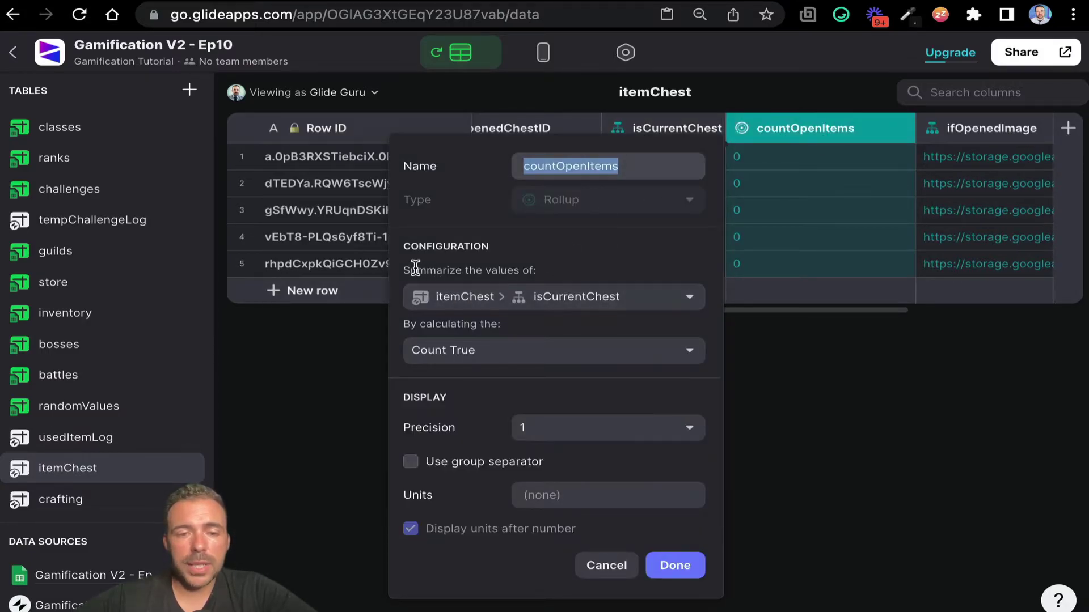
click(461, 298)
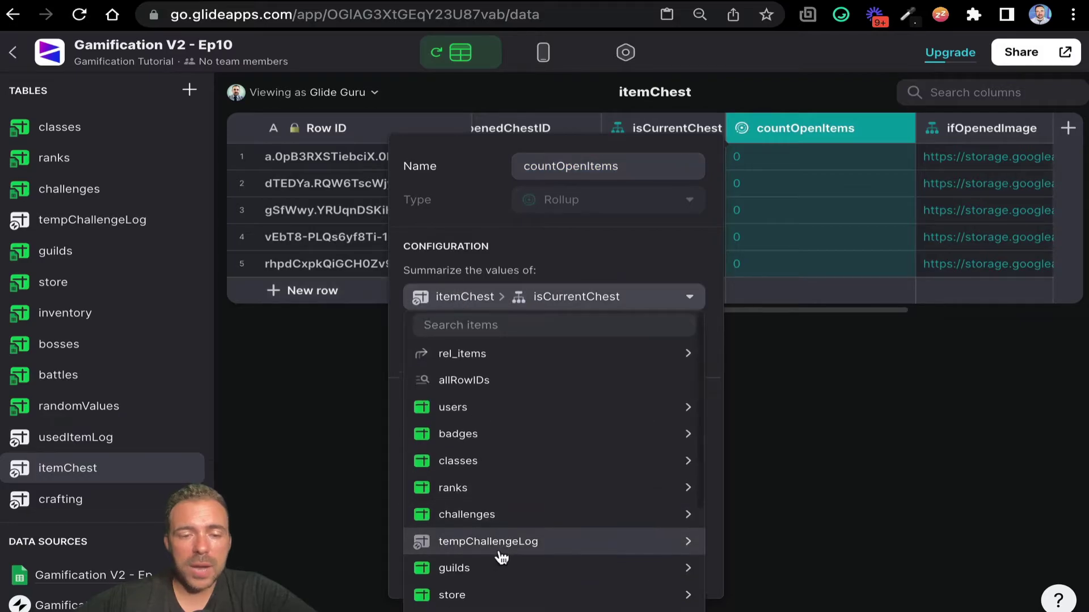
scroll(496, 553, down, 3)
mouse_move(506, 588)
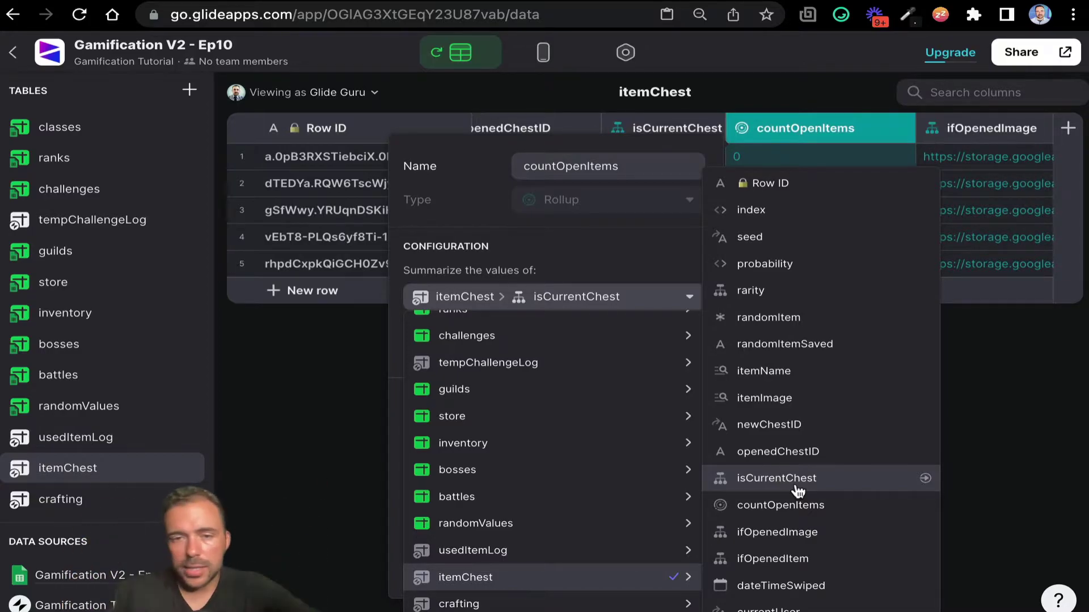
click(997, 187)
click(797, 135)
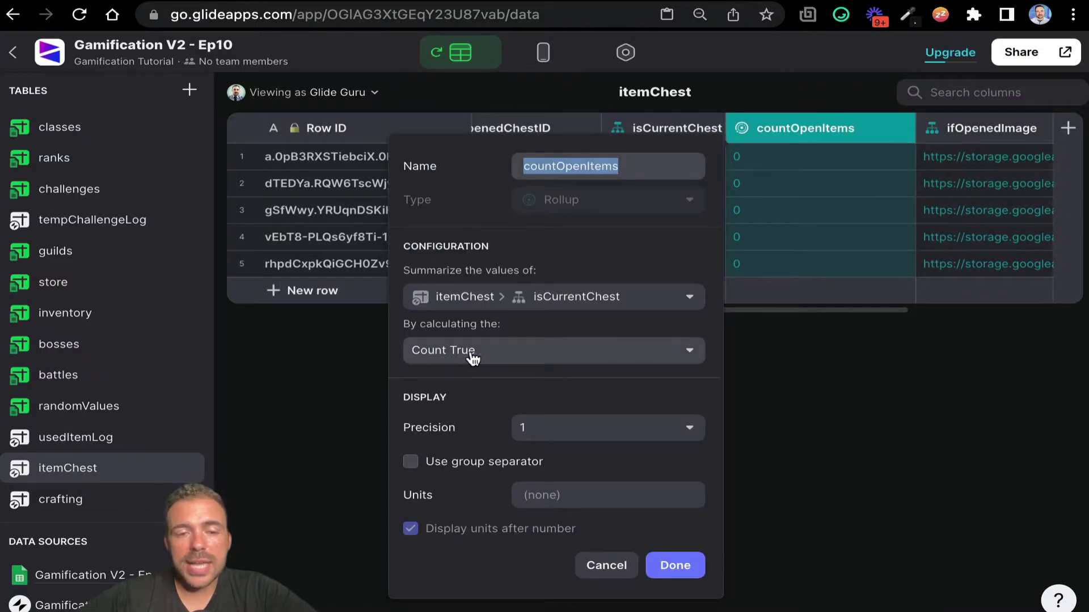
click(462, 352)
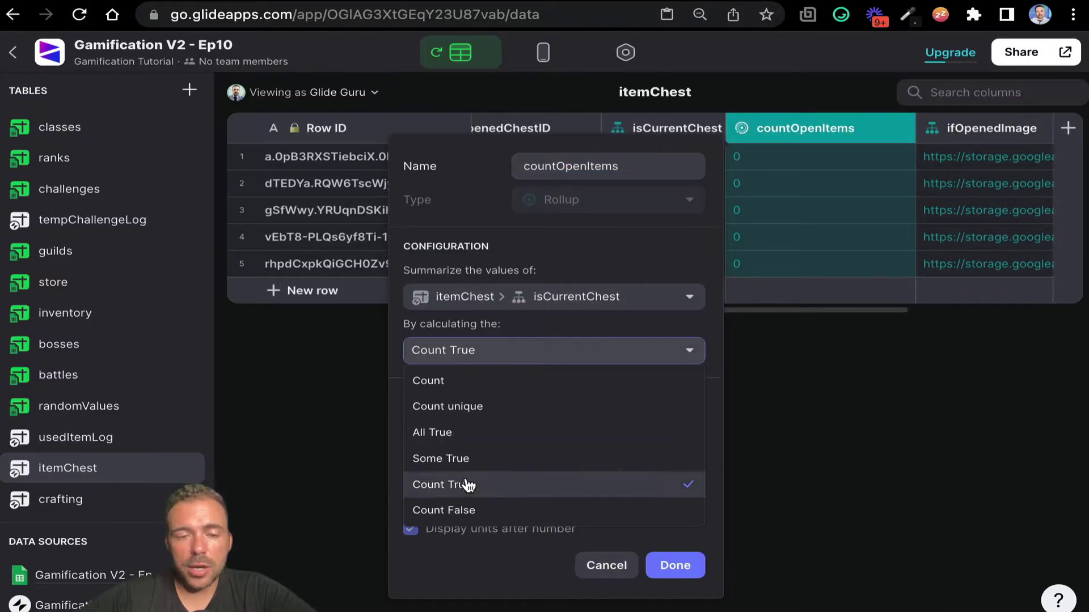
click(595, 565)
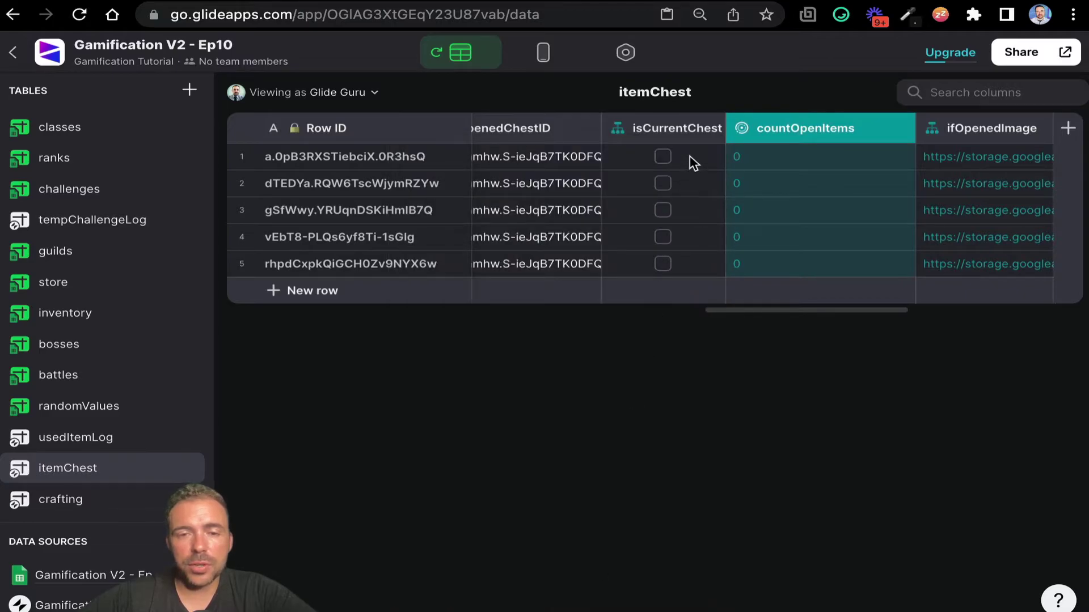
Set the first row's openedChestID to "a" and check its isCurrentChest value against the countOpenItems rollup
click(770, 162)
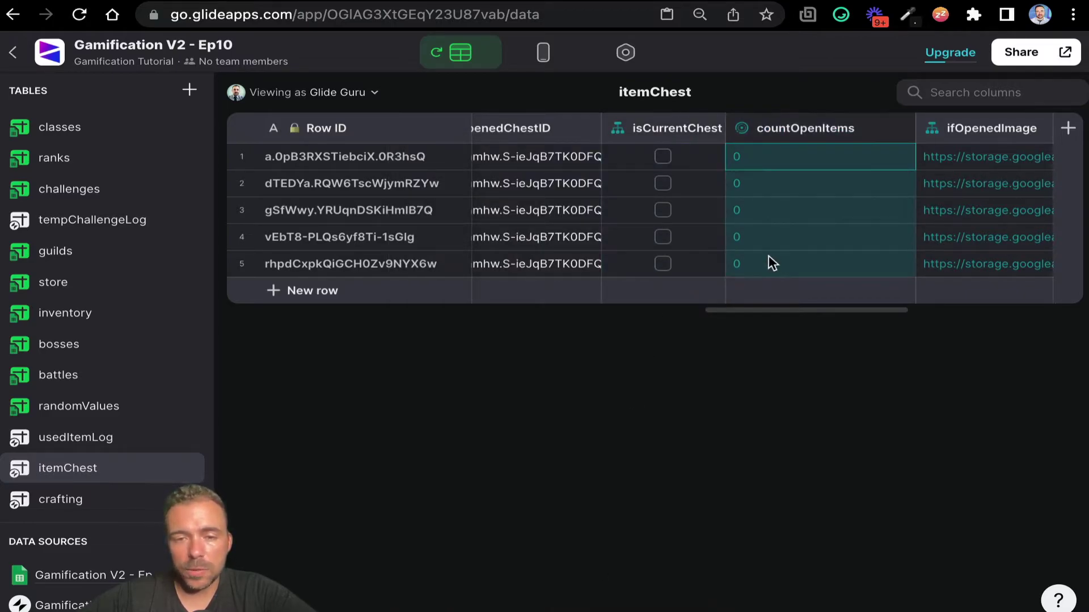
scroll(770, 264, left, 3)
click(559, 164)
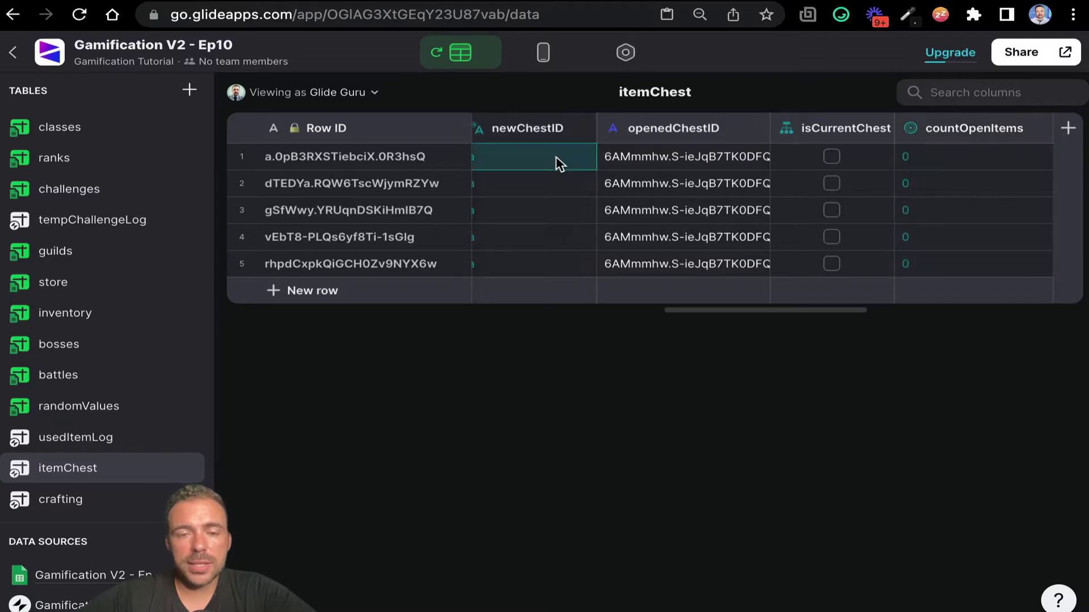
click(631, 164)
text(a)
key(Return)
click(795, 164)
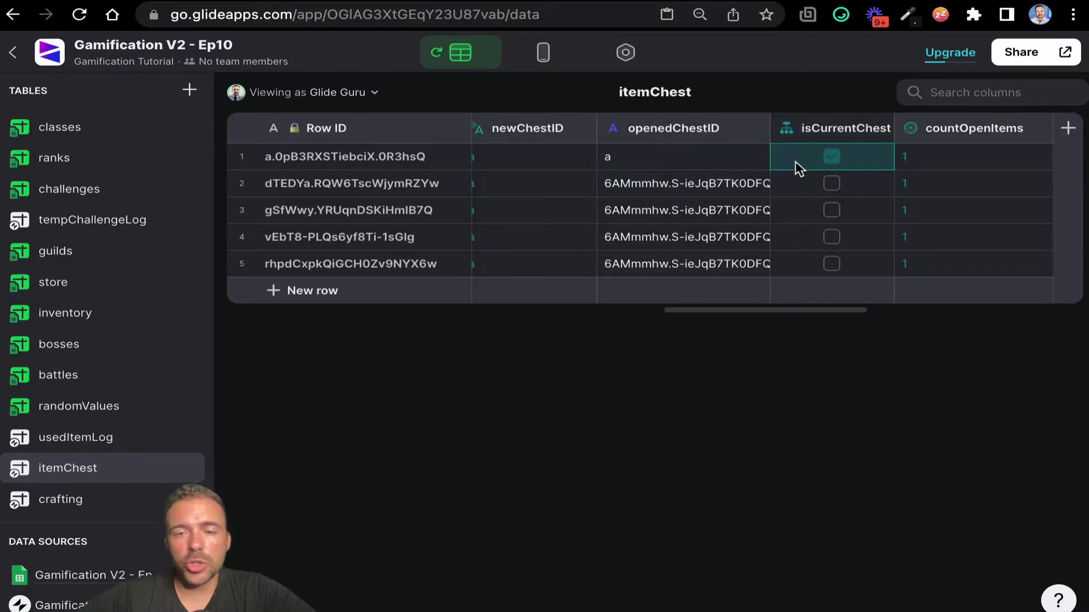
Set the first itemChest row's openedChestID to 6AMmmhw.S-ieJqB7TK0DFQ and check the countOpenItems column
drag(914, 160, 917, 262)
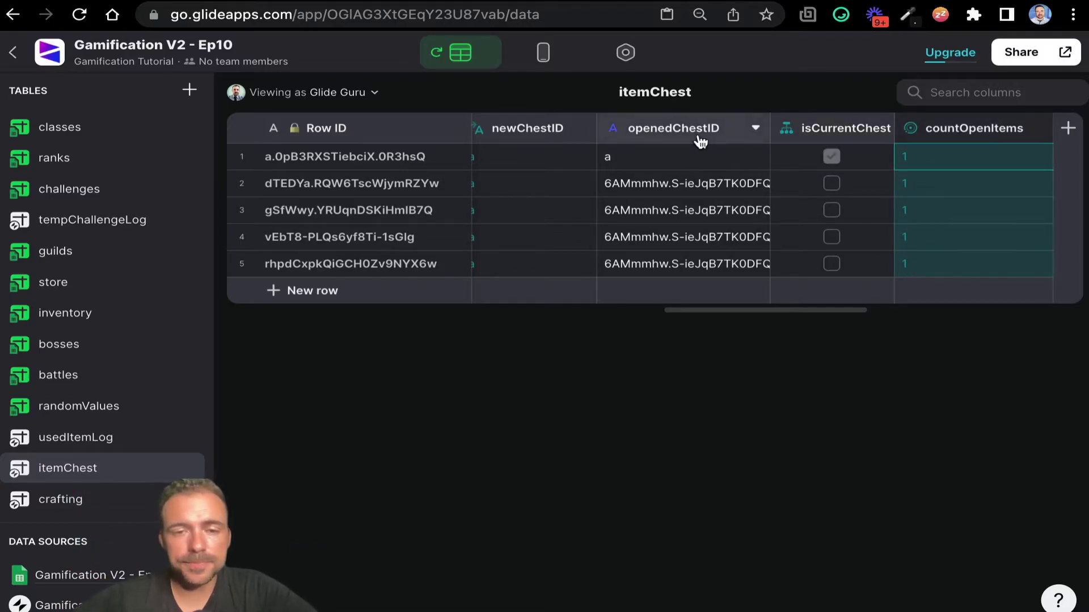
click(666, 192)
click(660, 156)
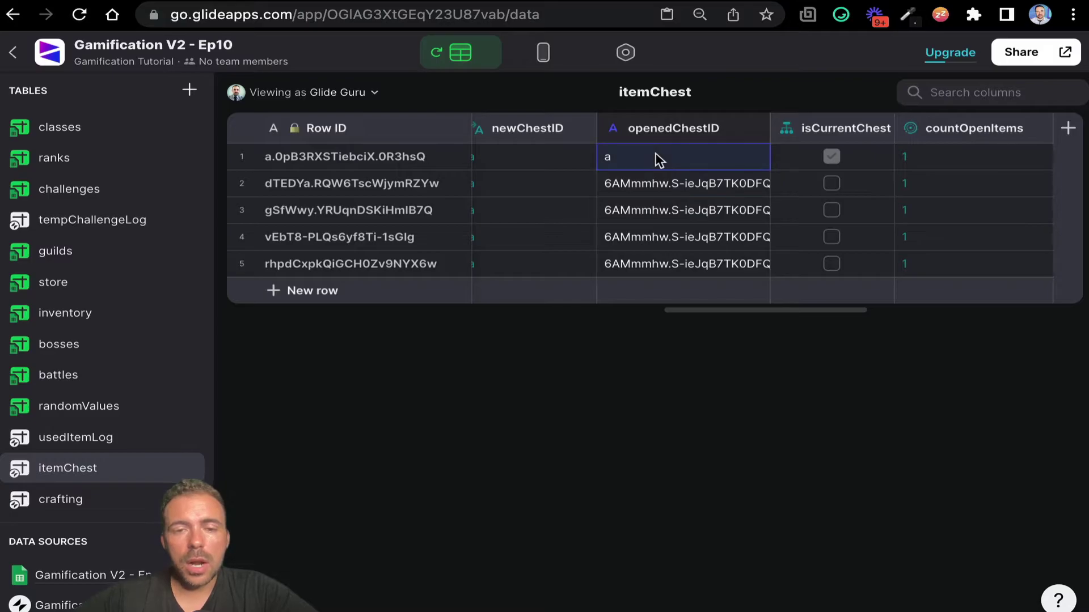
text(6AMmmhw.S-ieJqB7TK0DFQ)
drag(960, 159, 959, 265)
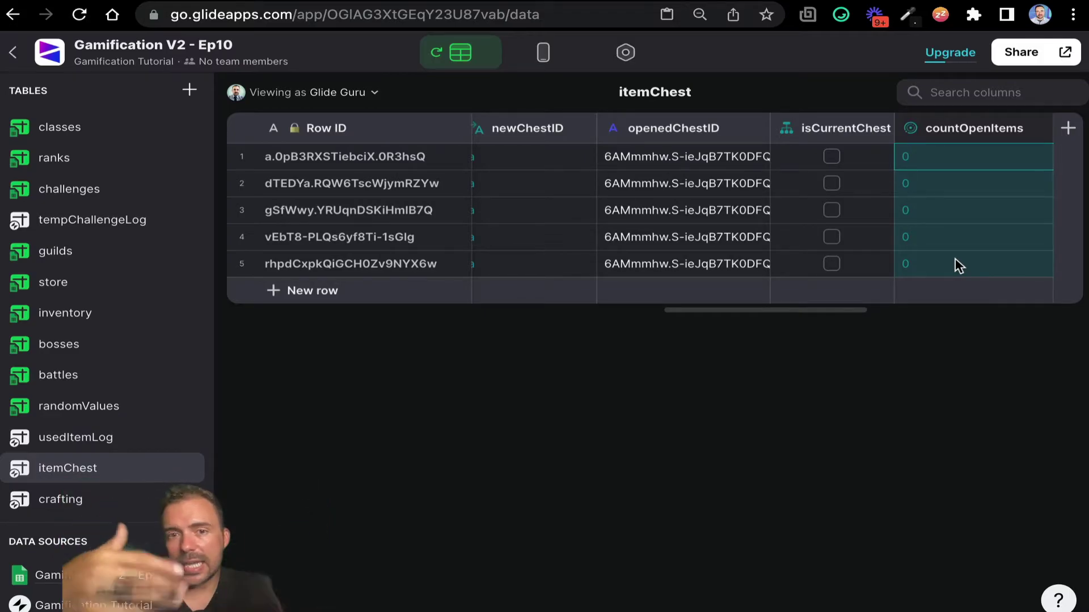
Examine the ifOpenedImage and ifOpenedItem columns of the itemChest table
scroll(958, 265, right, 3)
scroll(959, 265, right, 3)
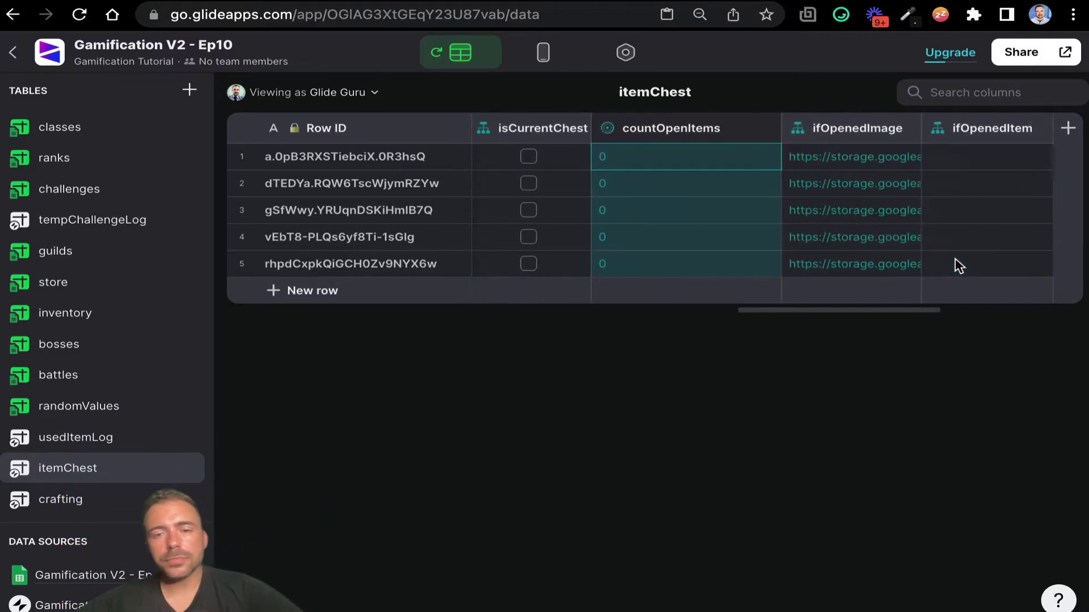
scroll(958, 266, right, 5)
scroll(958, 265, left, 2)
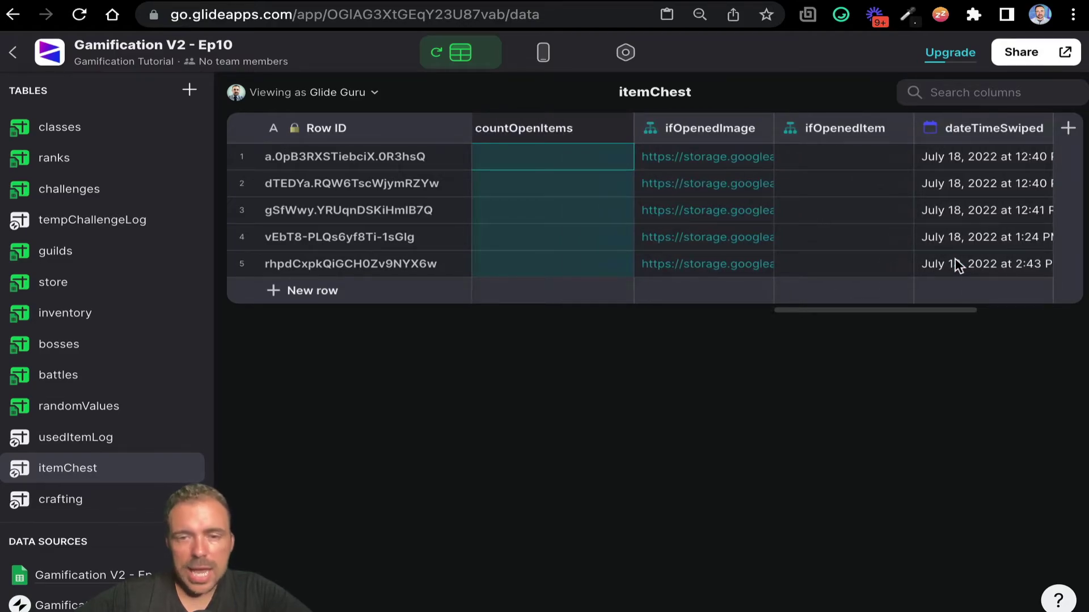
scroll(958, 265, right, 3)
click(641, 127)
click(732, 129)
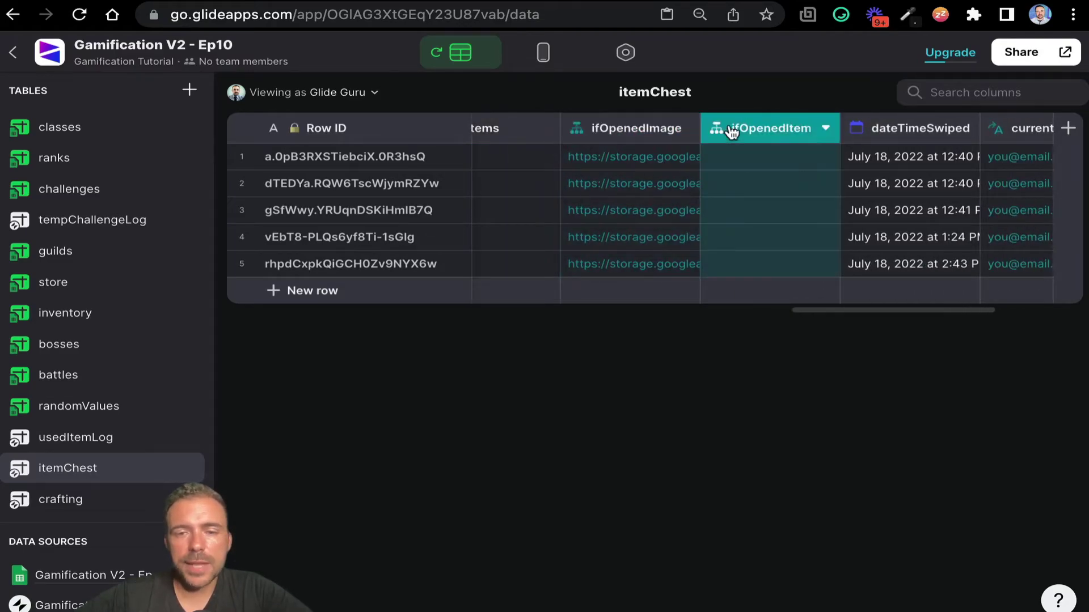
click(628, 131)
click(758, 133)
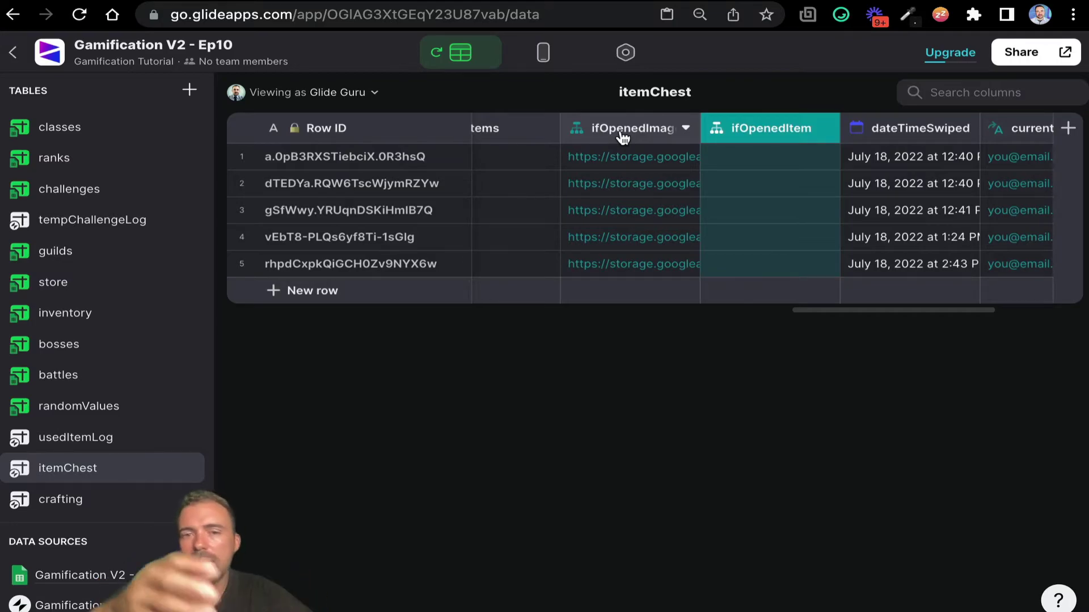
View the first row's ifOpenedImage picture in a separate browser tab, then return to the itemChest table
click(622, 158)
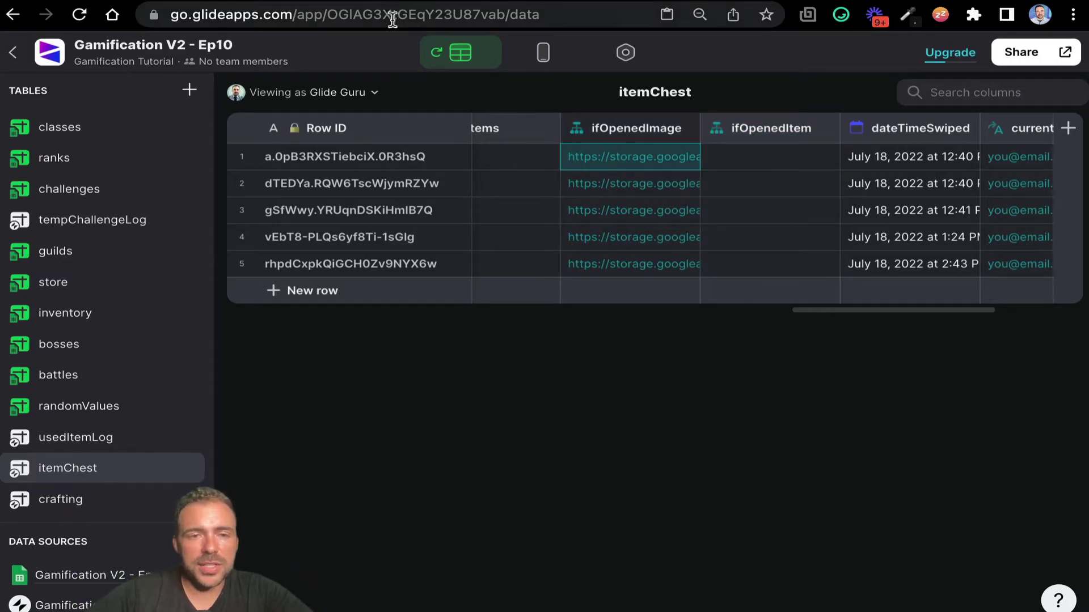
key(ctrl+t)
key(ctrl+v)
key(Return)
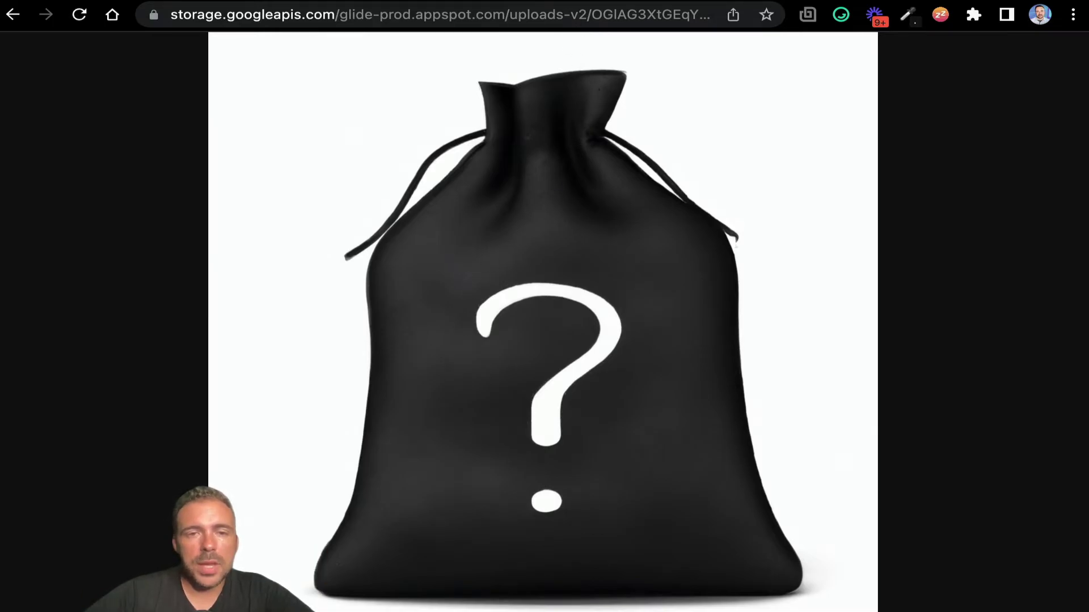
key(ctrl+w)
Inspect the ifOpenedImage column's If-Then-Else configuration, including its fallback image URL
double_click(652, 131)
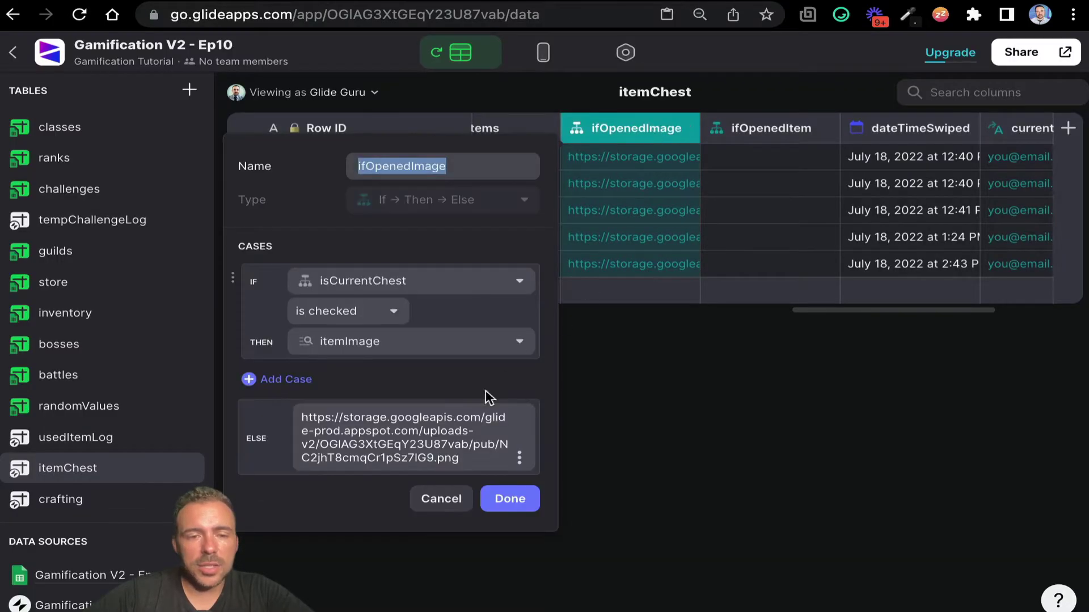
click(407, 446)
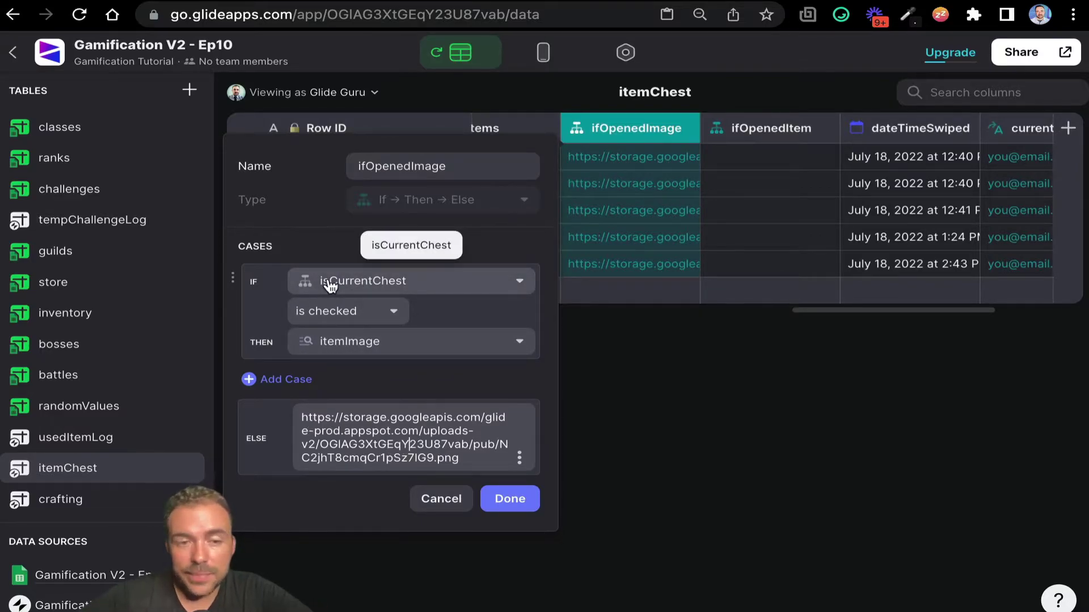
click(441, 499)
Compare the isCurrentChest values with the condition and results defined in the ifOpenedImage column
scroll(718, 157, left, 5)
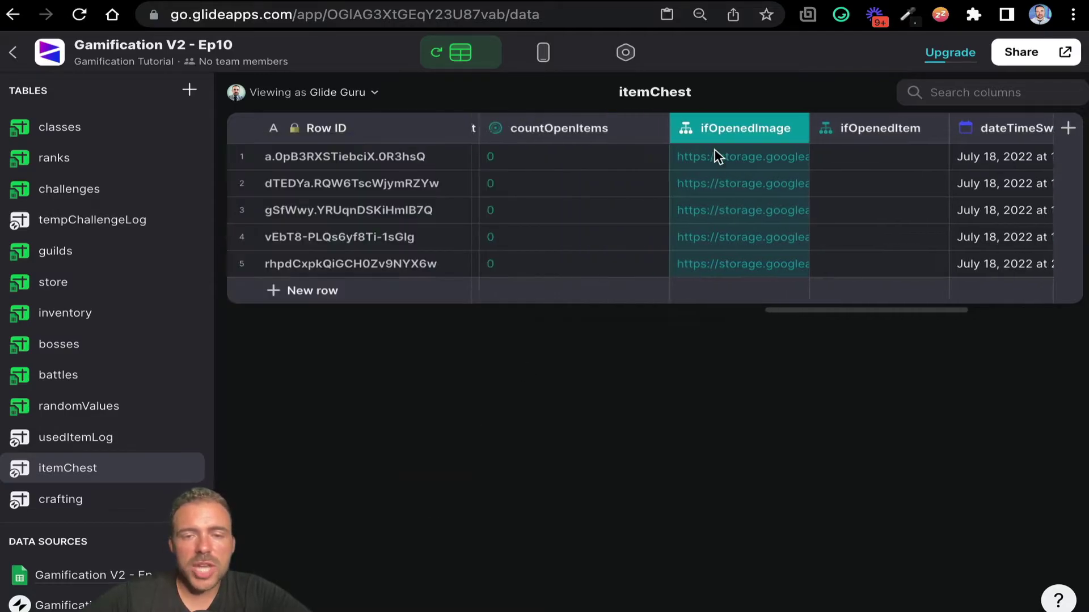
scroll(718, 157, left, 3)
drag(725, 166, 724, 270)
scroll(724, 270, right, 3)
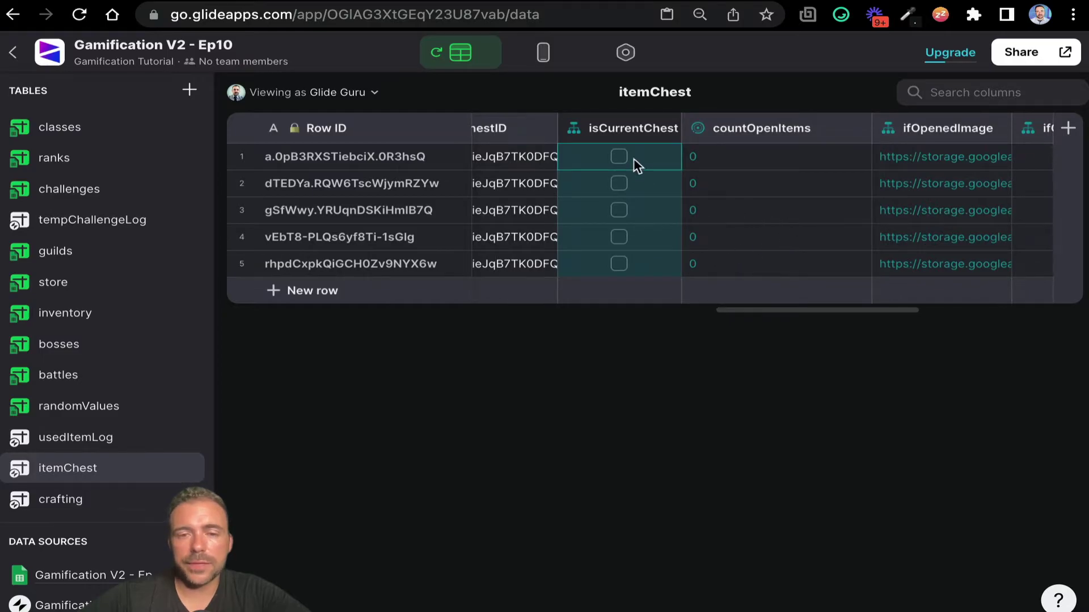
double_click(938, 134)
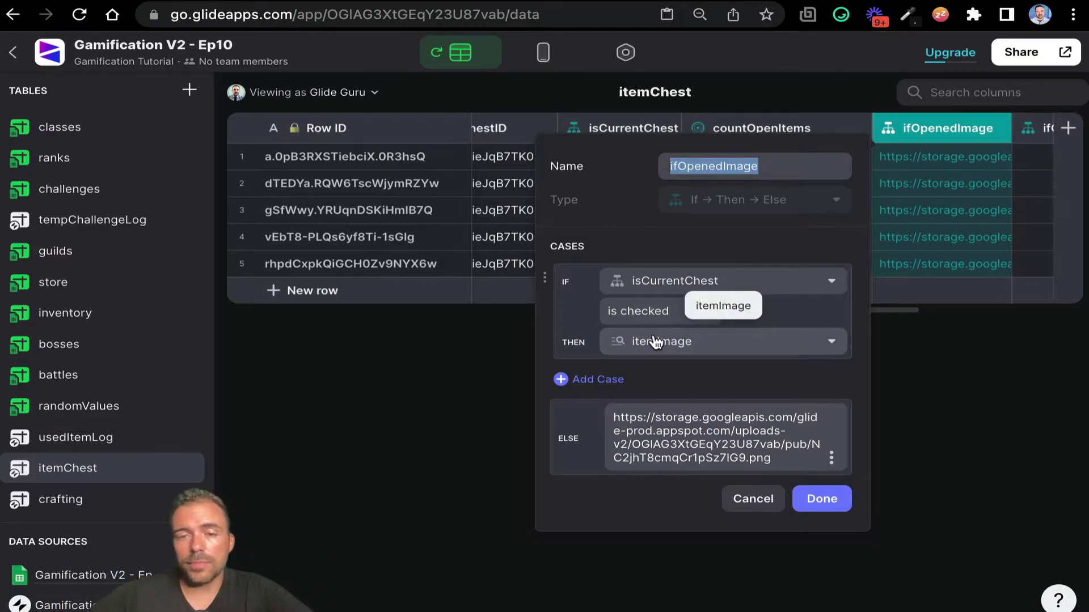
drag(637, 418, 784, 481)
click(821, 499)
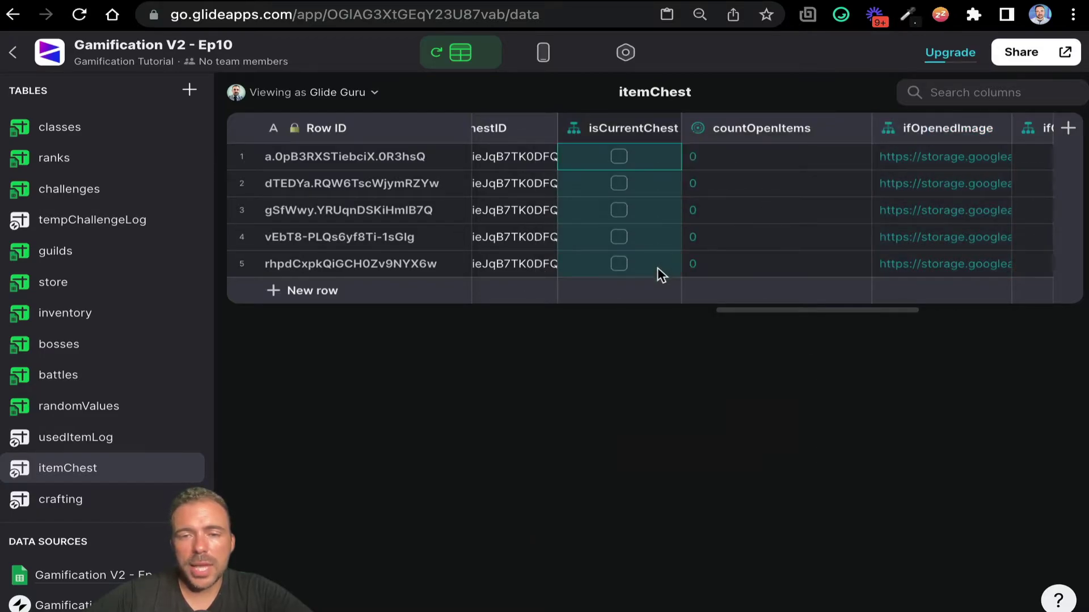
click(963, 157)
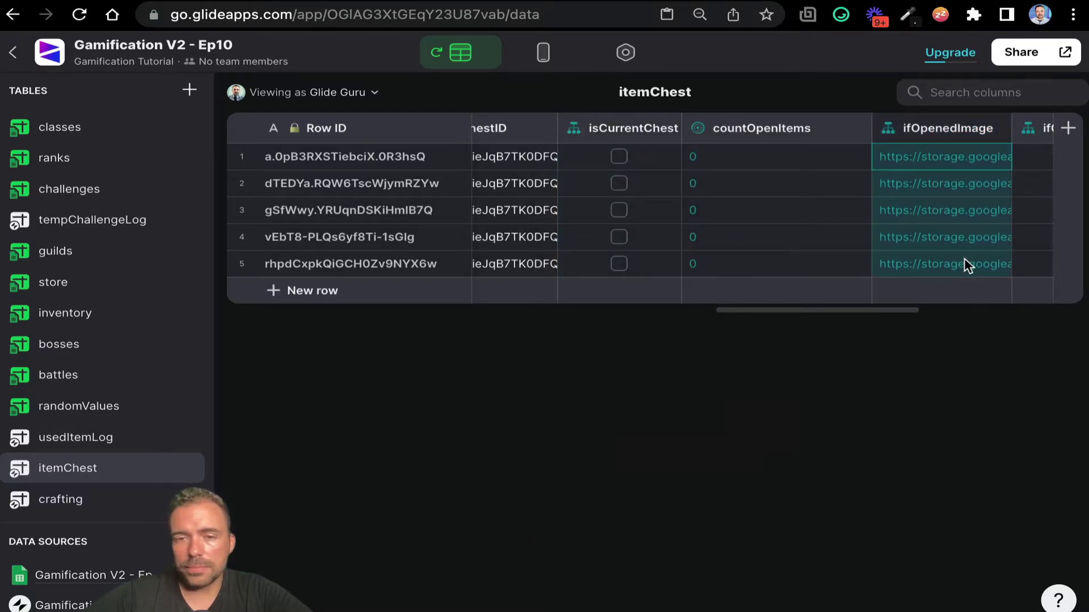
Inspect the ifOpenedItem column's If-Then-Else condition, result and empty fallback
scroll(964, 263, right, 3)
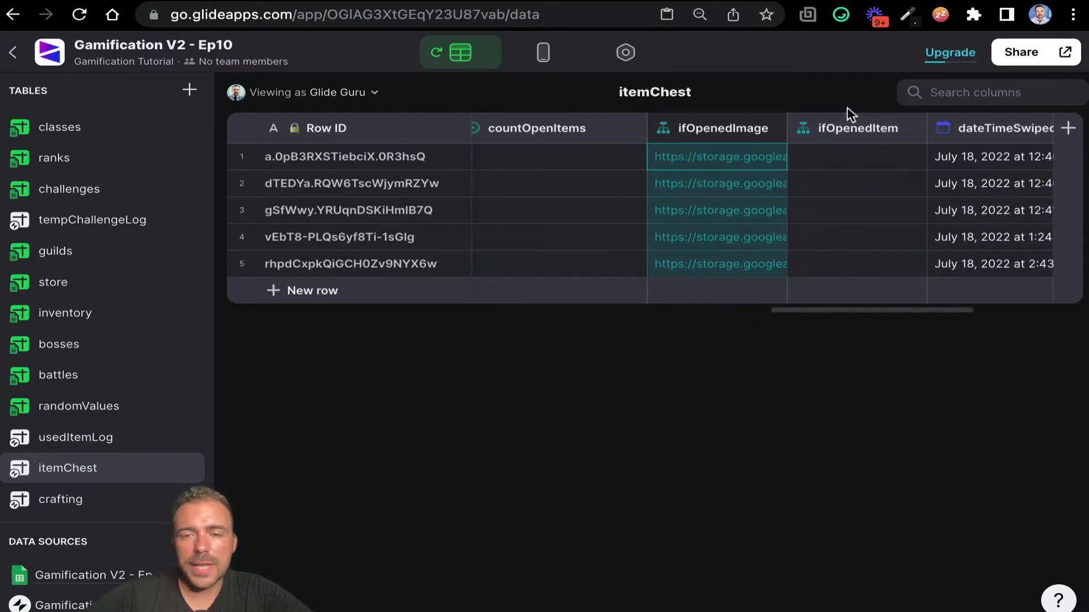
double_click(848, 131)
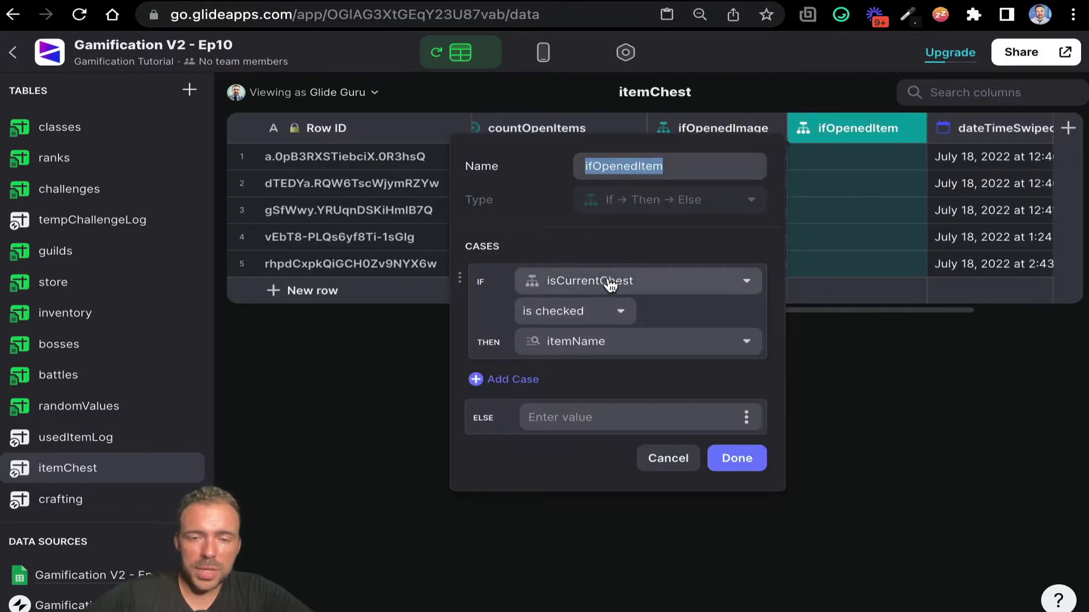
click(565, 422)
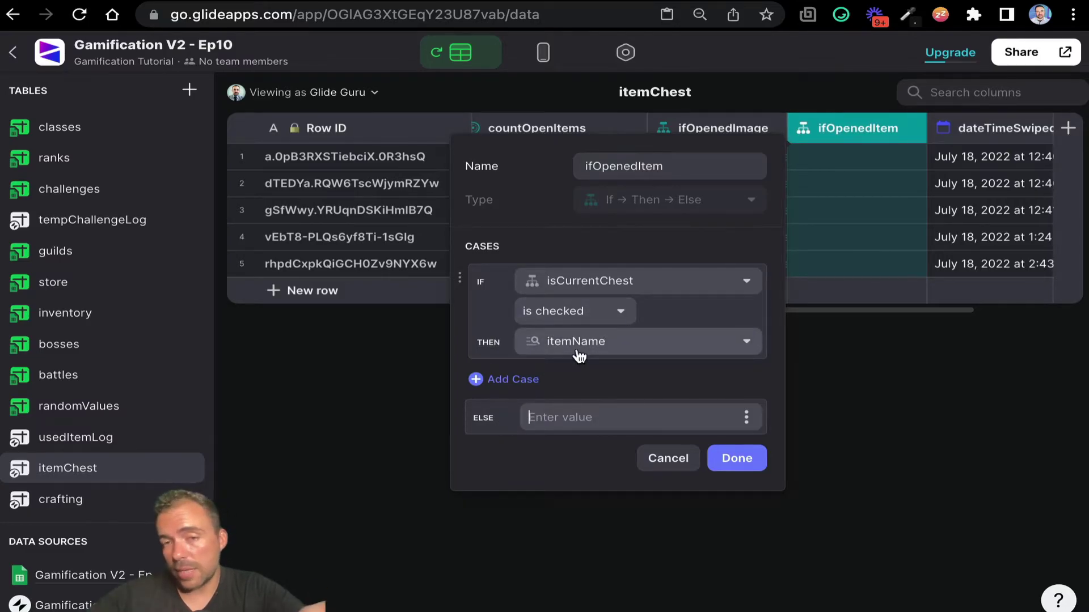
click(743, 464)
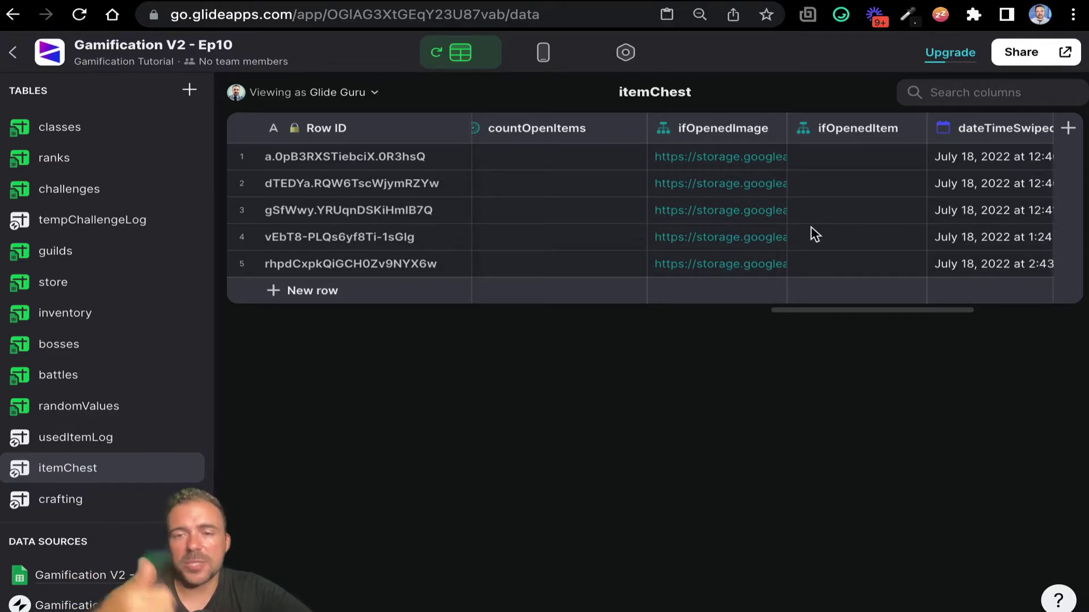
Inspect the dateTimeSwiped column's user-specific configuration and the dates it holds
scroll(814, 235, right, 5)
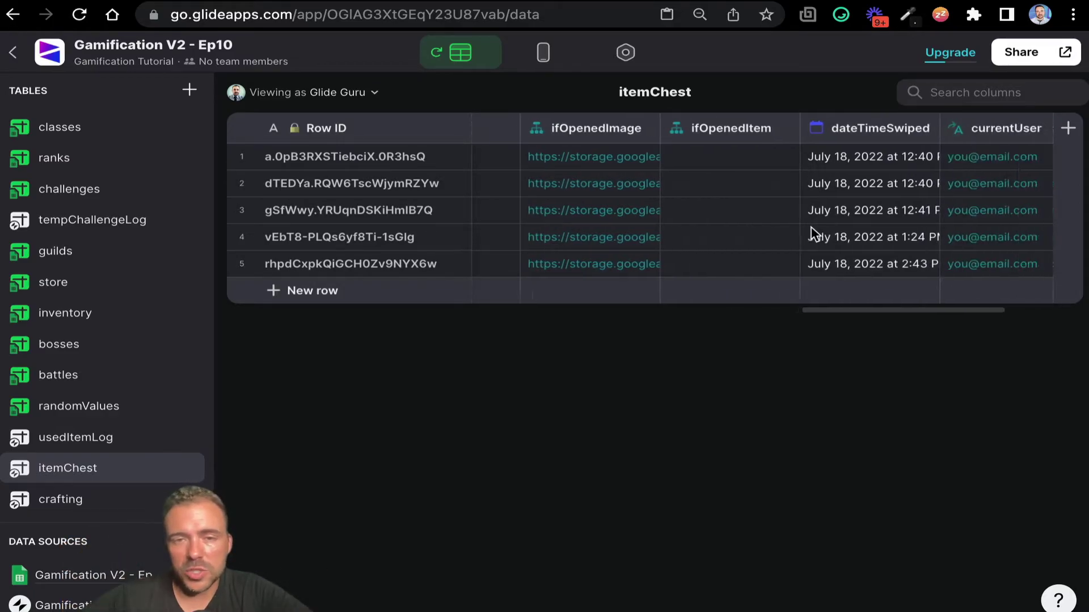
click(726, 129)
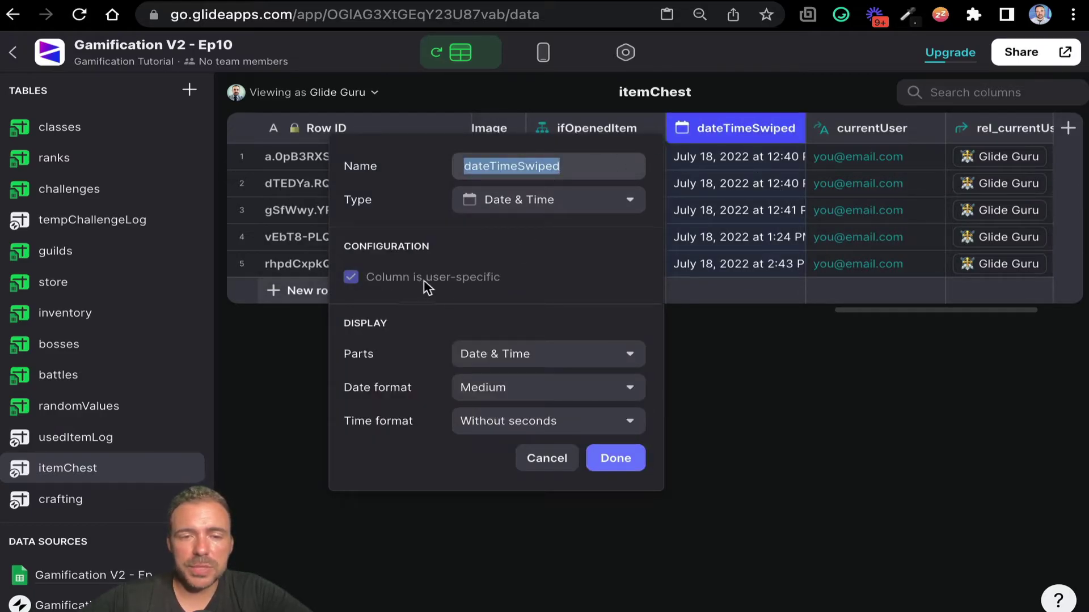
click(618, 458)
click(703, 165)
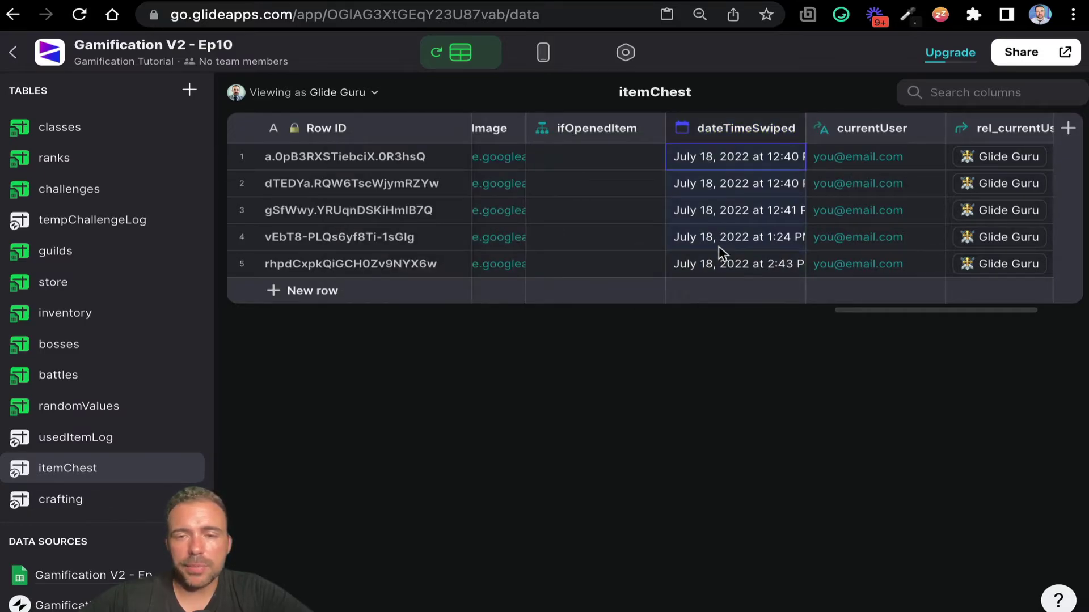
Inspect the currentUser template column's User Profile email source, then highlight the chest-in-inventory relation column
scroll(716, 266, right, 3)
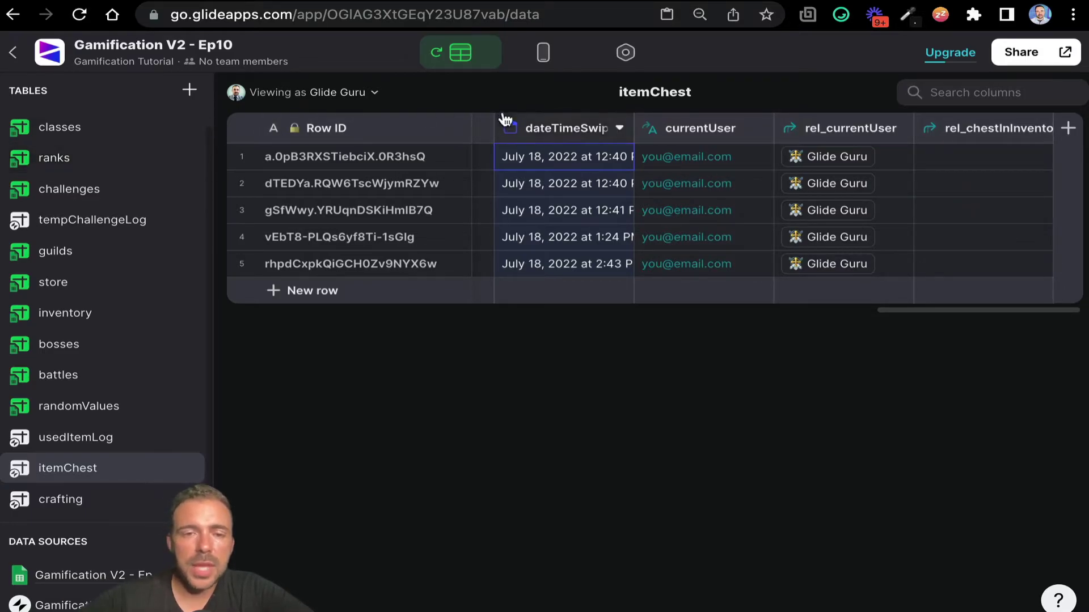
click(699, 138)
click(699, 138)
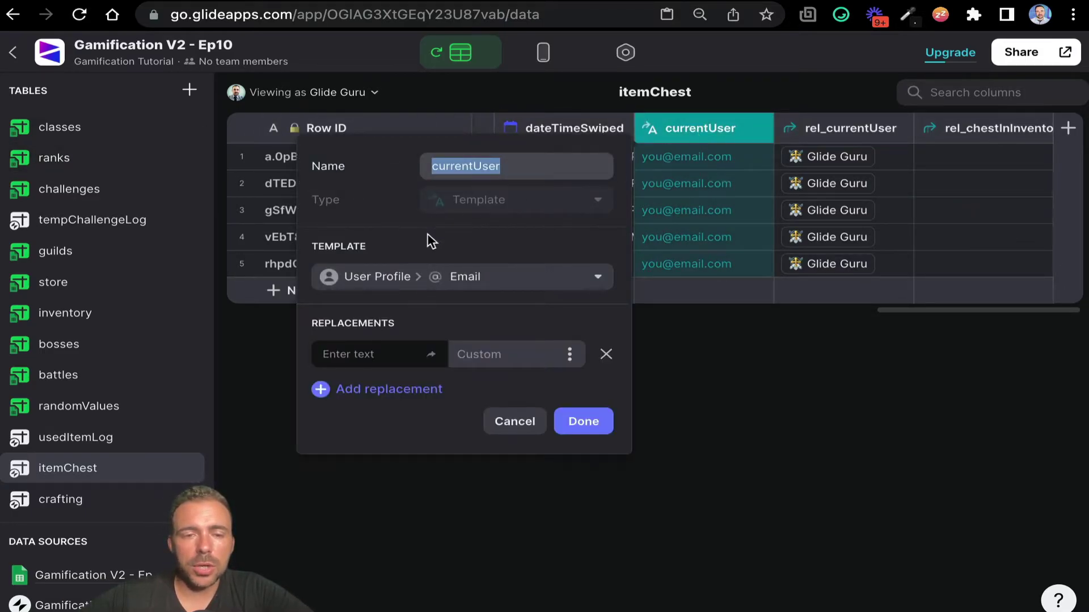
click(457, 278)
mouse_move(441, 380)
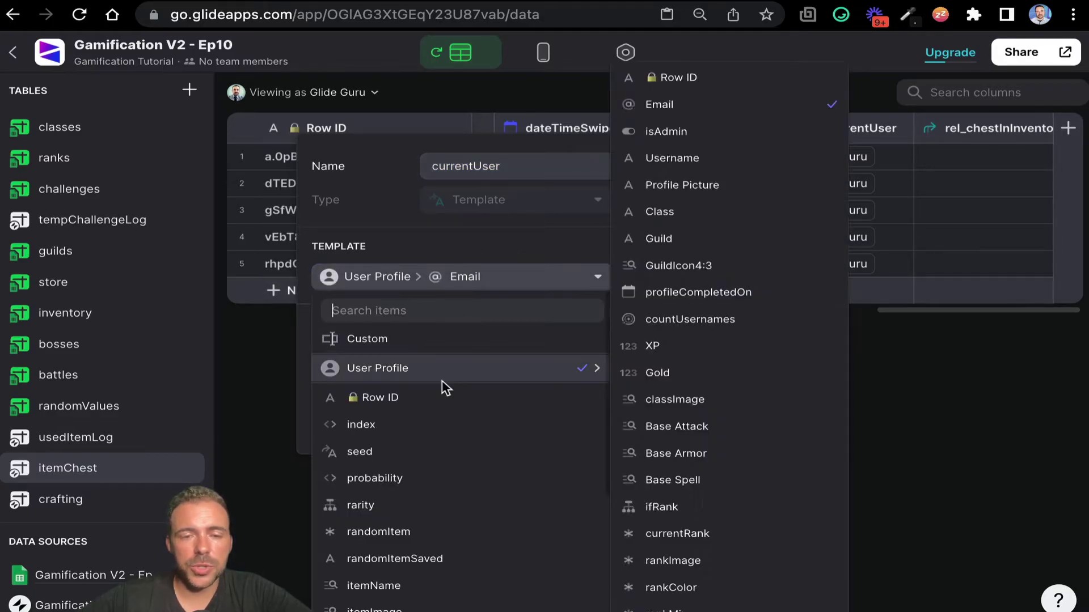
click(971, 199)
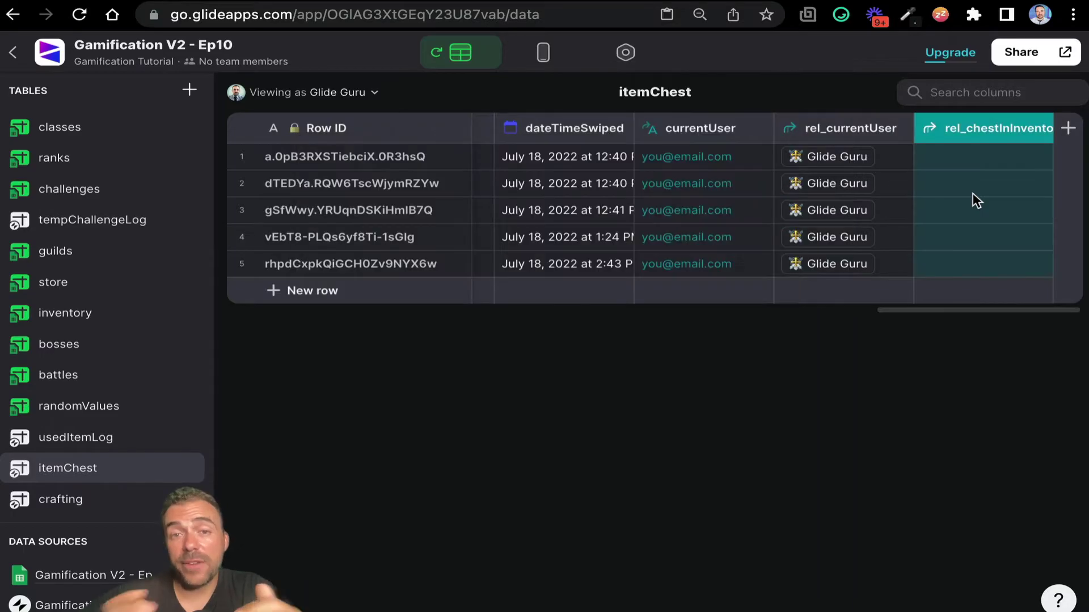
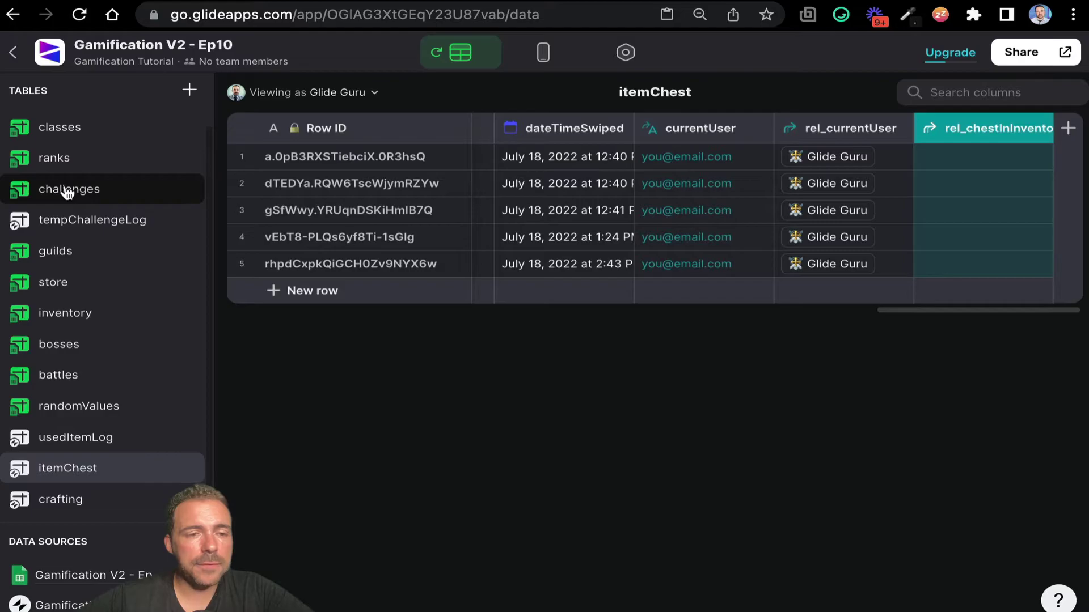
Examine the Medium Chest row in the store table and the last row of the inventory table
click(70, 283)
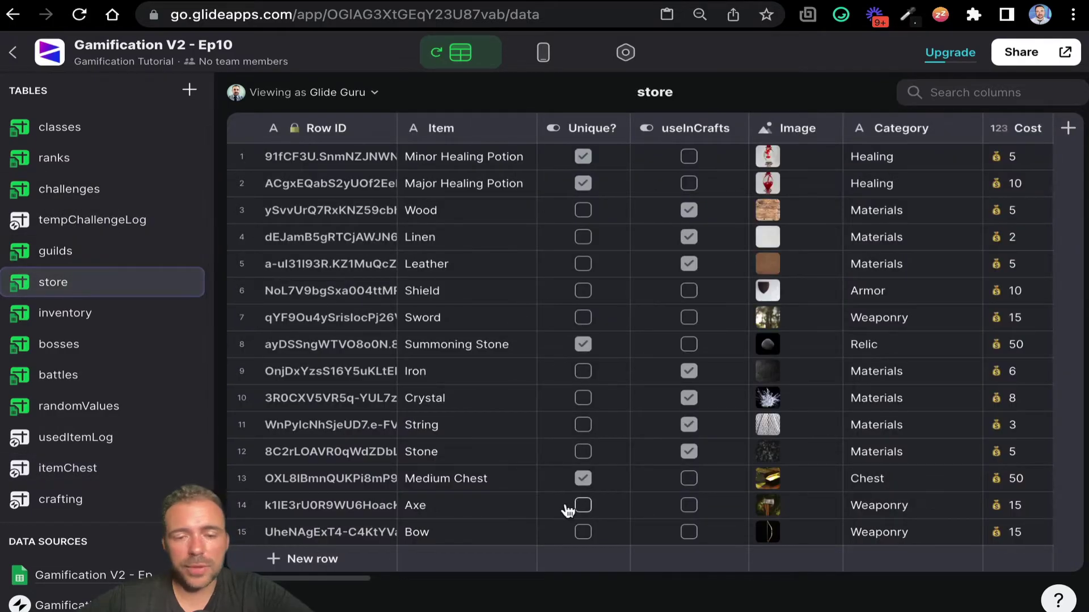
click(240, 480)
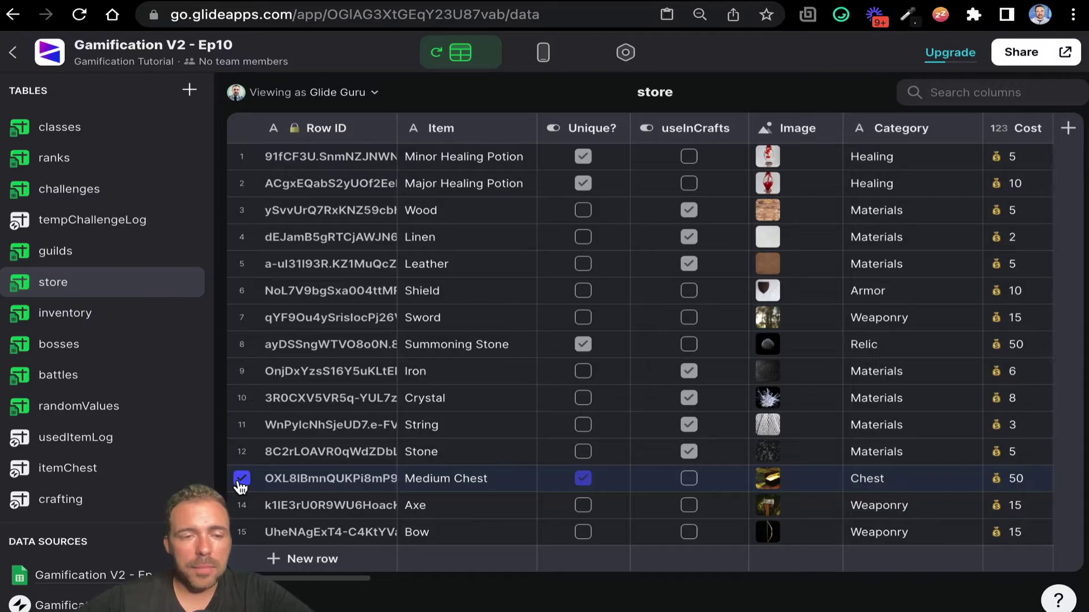
click(113, 316)
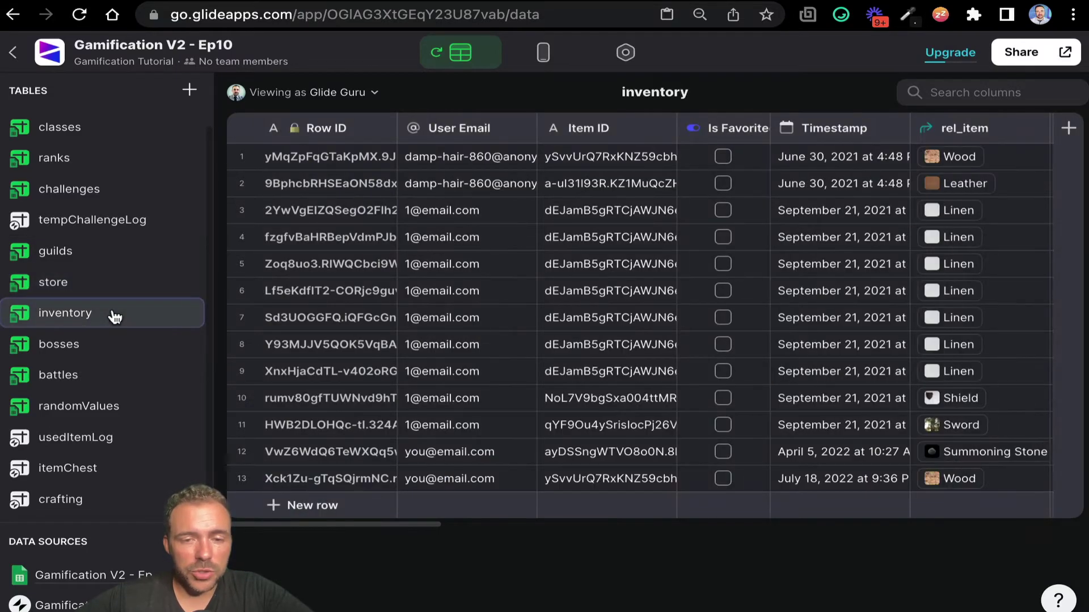
click(316, 481)
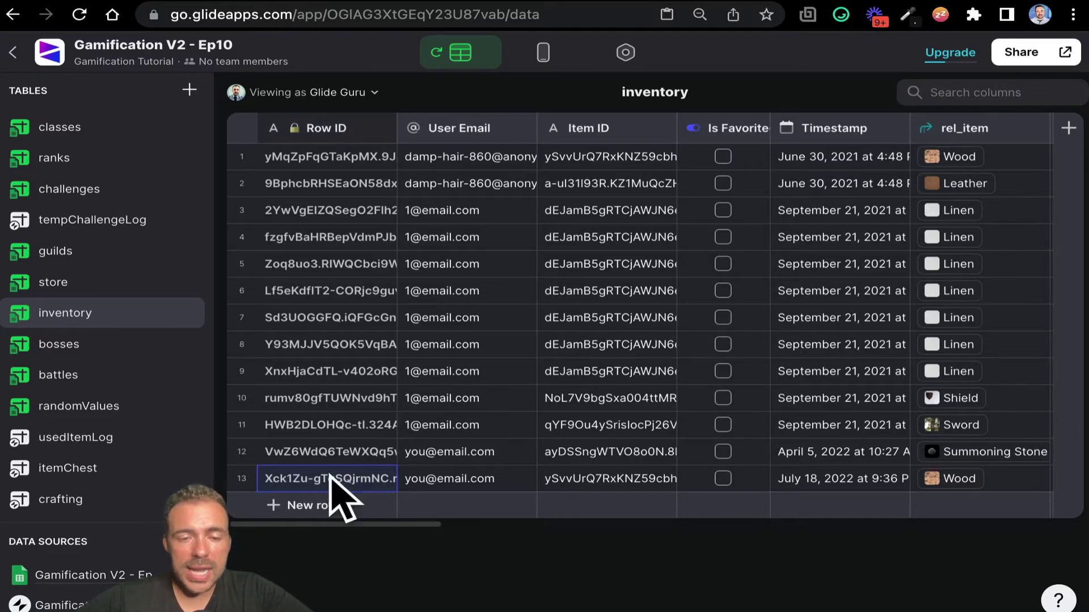
Locate the first user's latestChestID value in the users table
click(44, 132)
scroll(567, 188, right, 5)
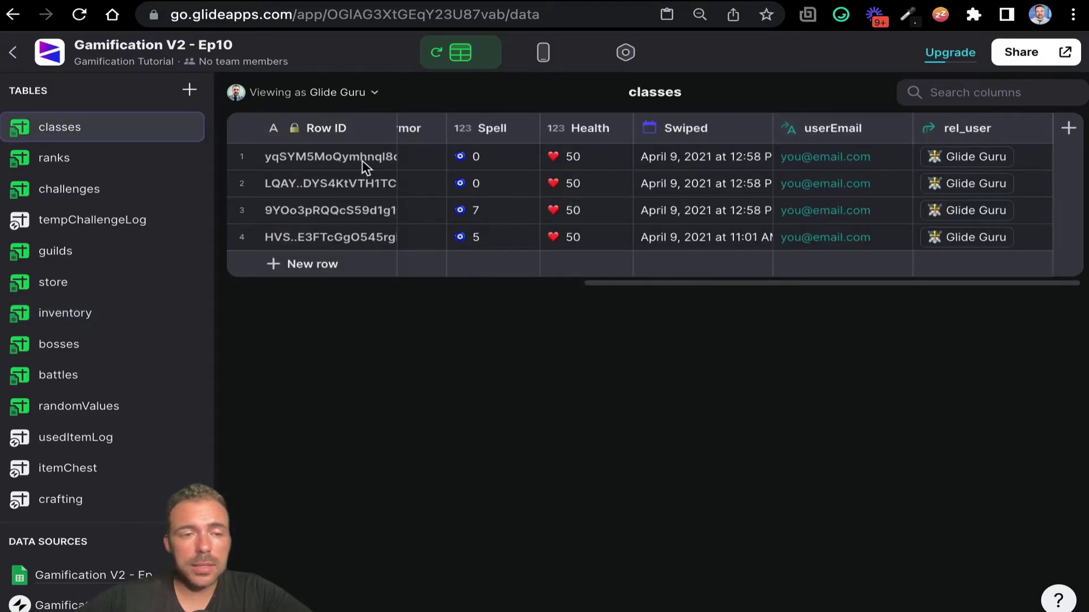
scroll(93, 139, up, 2)
click(85, 126)
scroll(768, 162, right, 10)
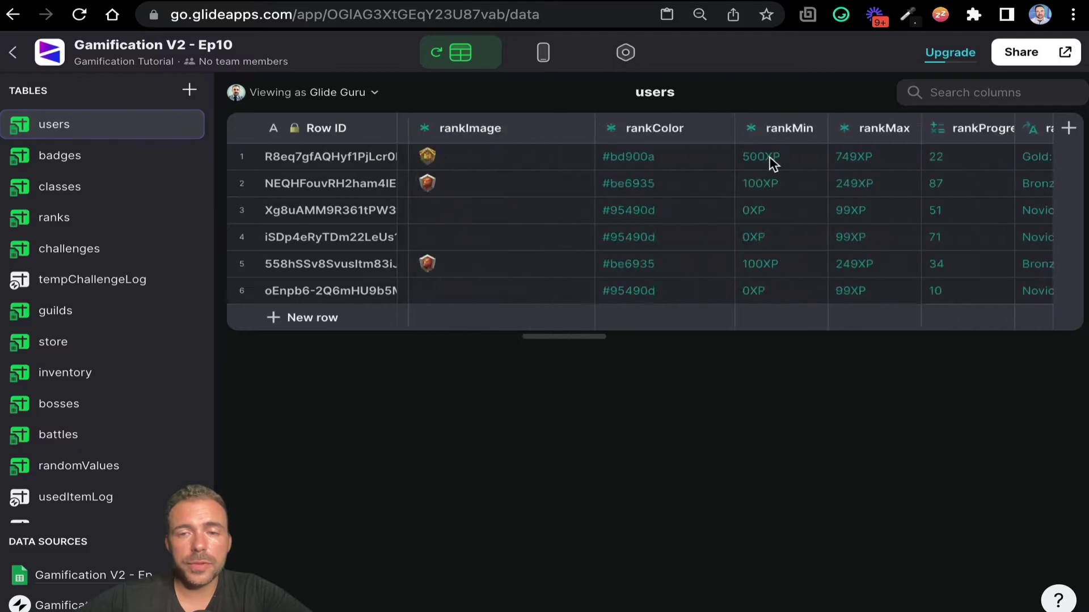
scroll(773, 163, right, 5)
click(993, 168)
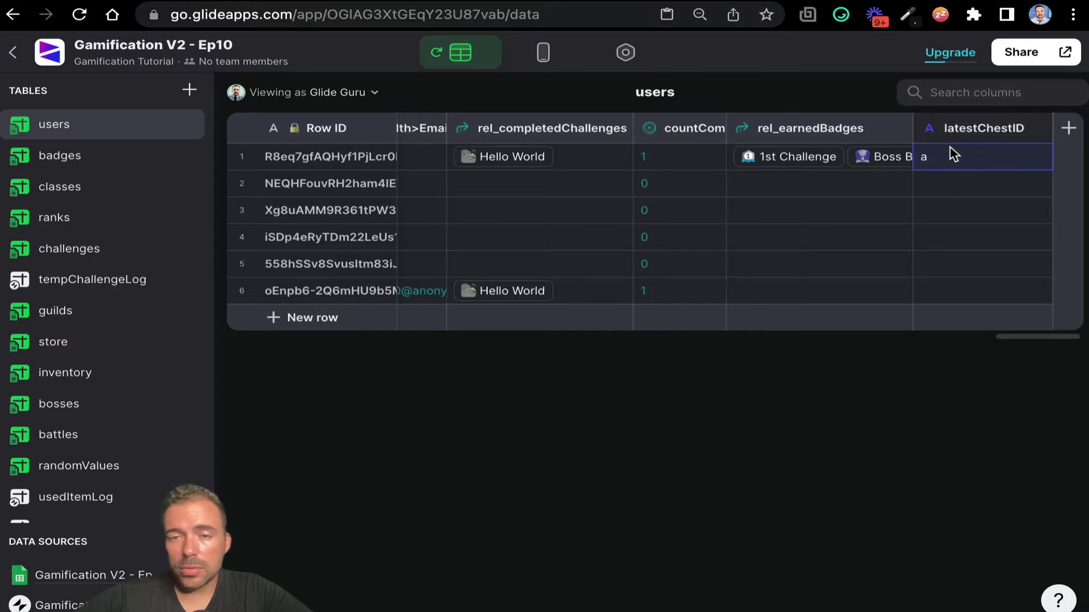
Open the itemChest table and examine the newChestID column's values across all five rows
scroll(160, 457, down, 2)
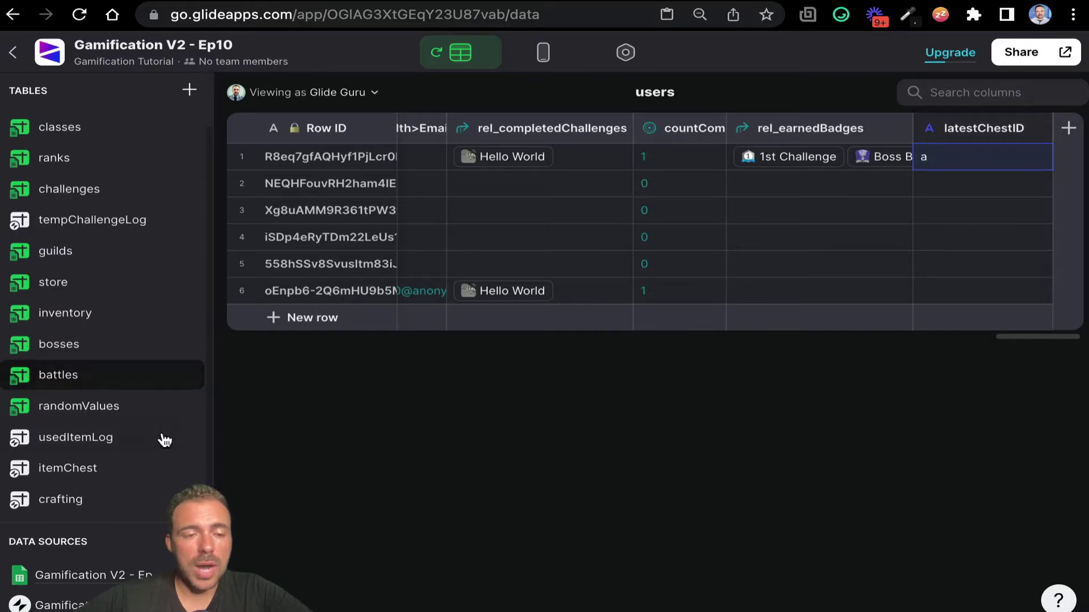
click(115, 441)
click(66, 471)
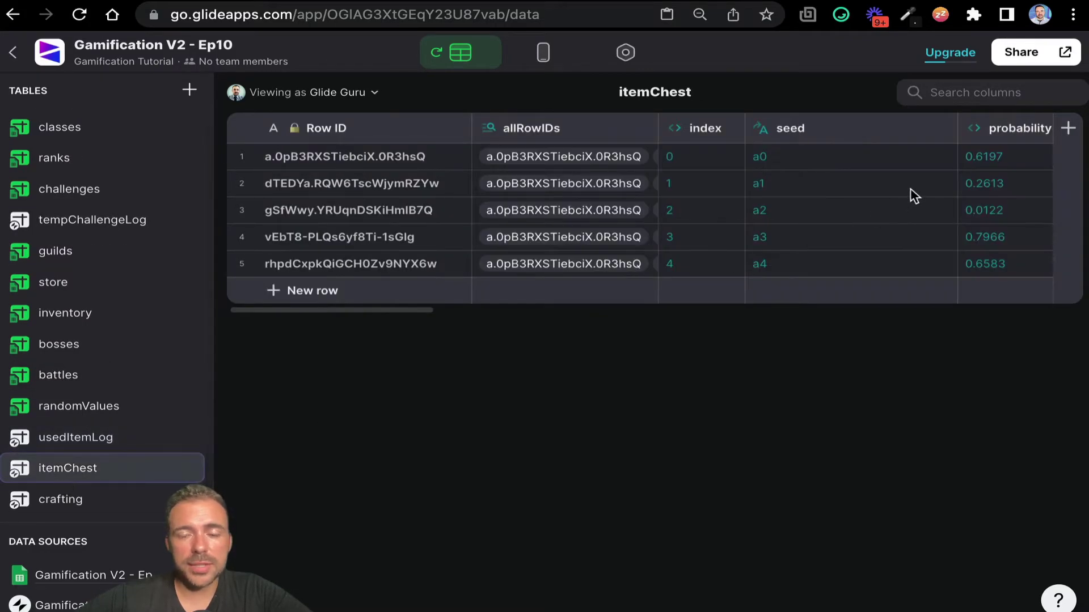
scroll(911, 194, right, 10)
scroll(549, 152, left, 5)
click(549, 152)
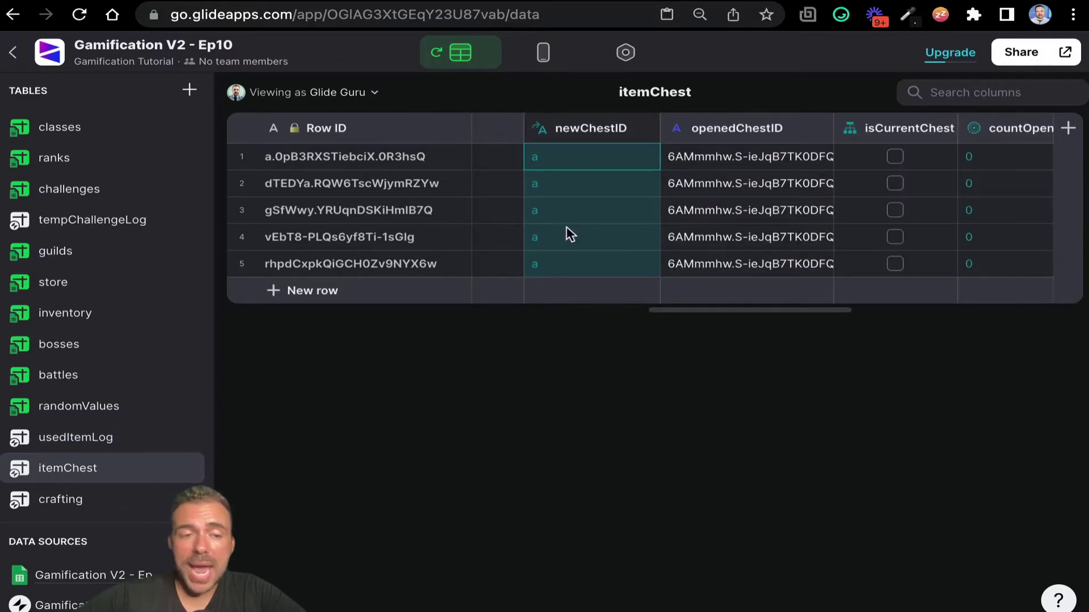
click(589, 165)
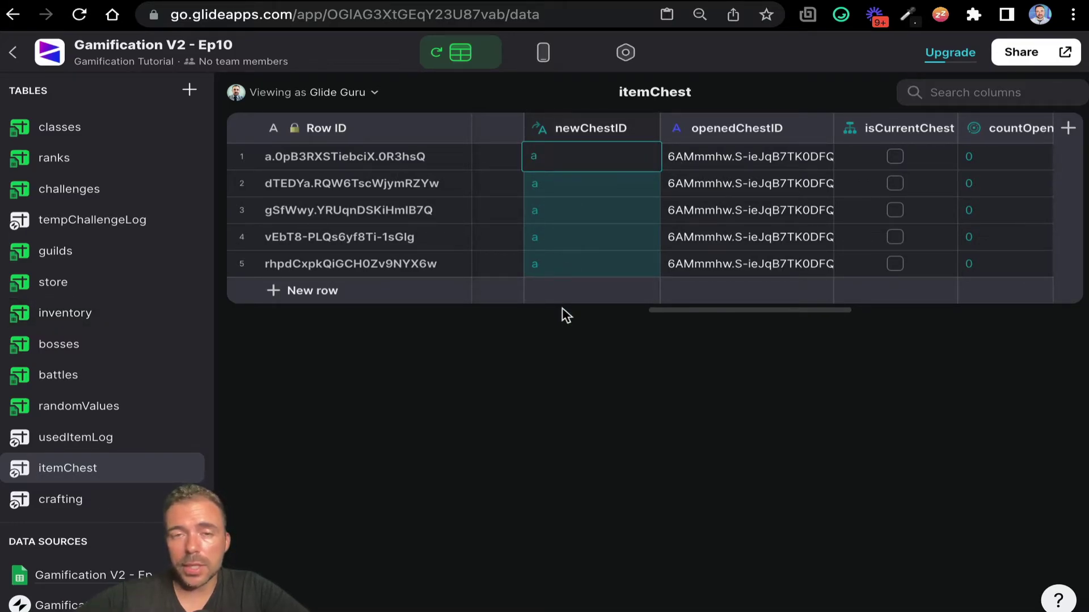
click(562, 207)
drag(556, 158, 556, 268)
Inspect the rel_chestInInventory relation that matches newChestID to the inventory table's Row ID, leaving its configuration unchanged
scroll(555, 268, right, 5)
scroll(556, 267, right, 3)
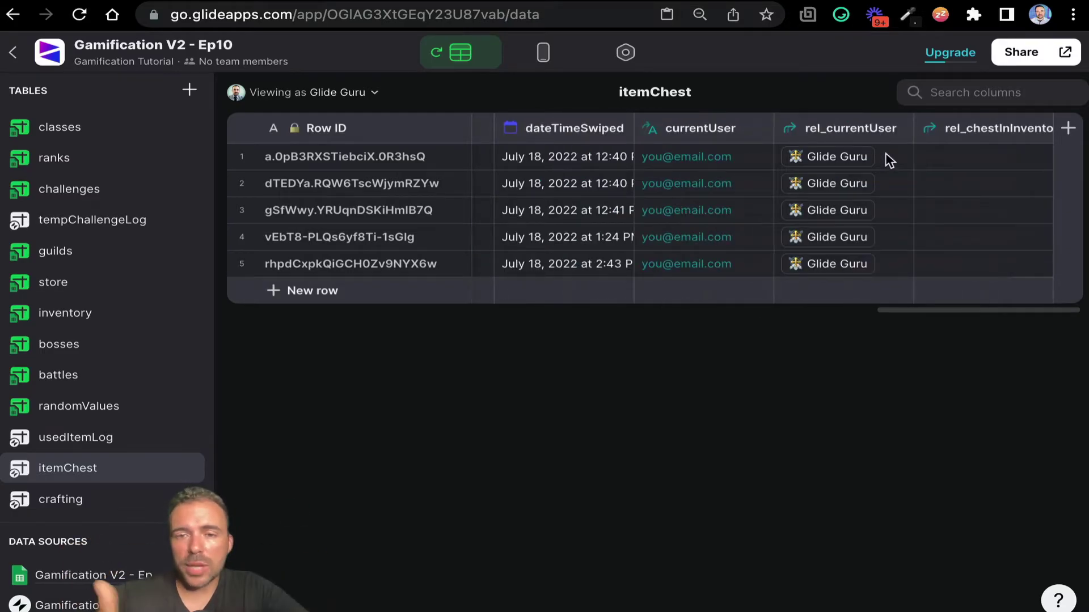
click(945, 232)
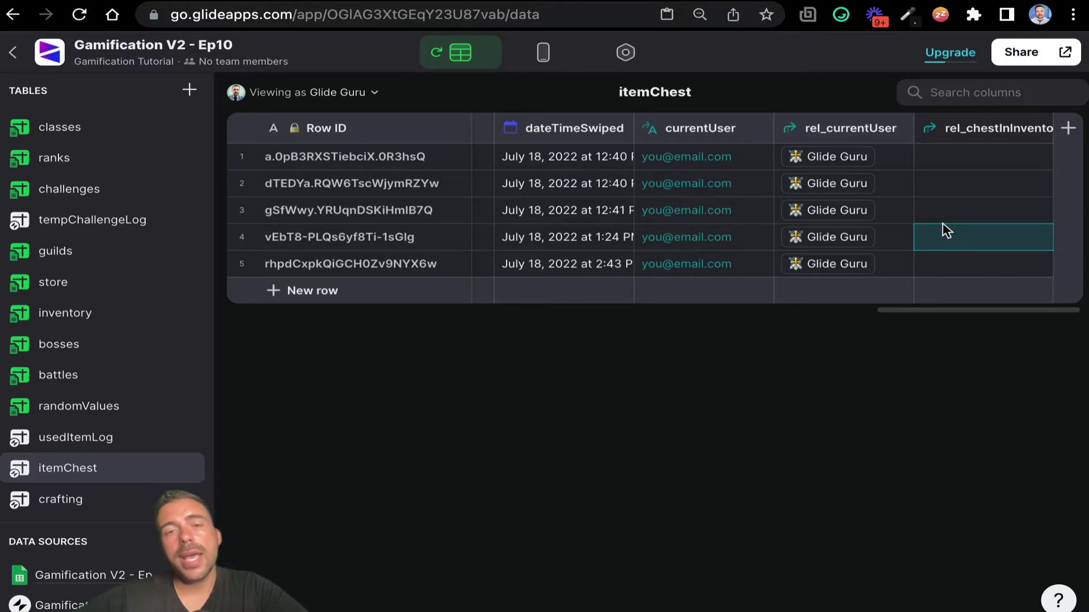
double_click(963, 126)
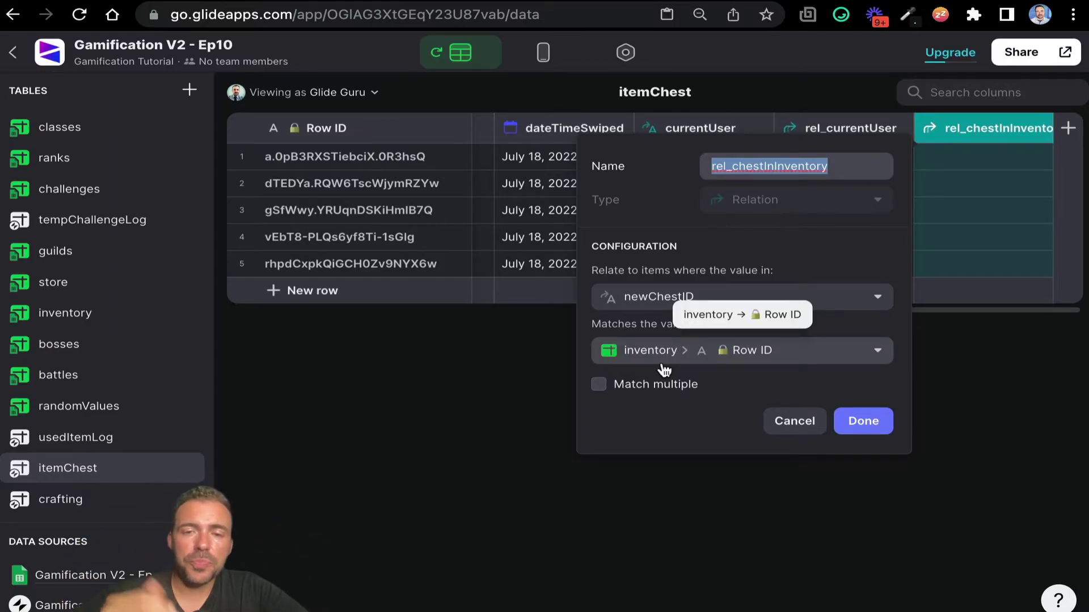
click(789, 426)
Review the countOpenItems values for all rows, then highlight the rel_chestInInventory column
scroll(734, 235, left, 5)
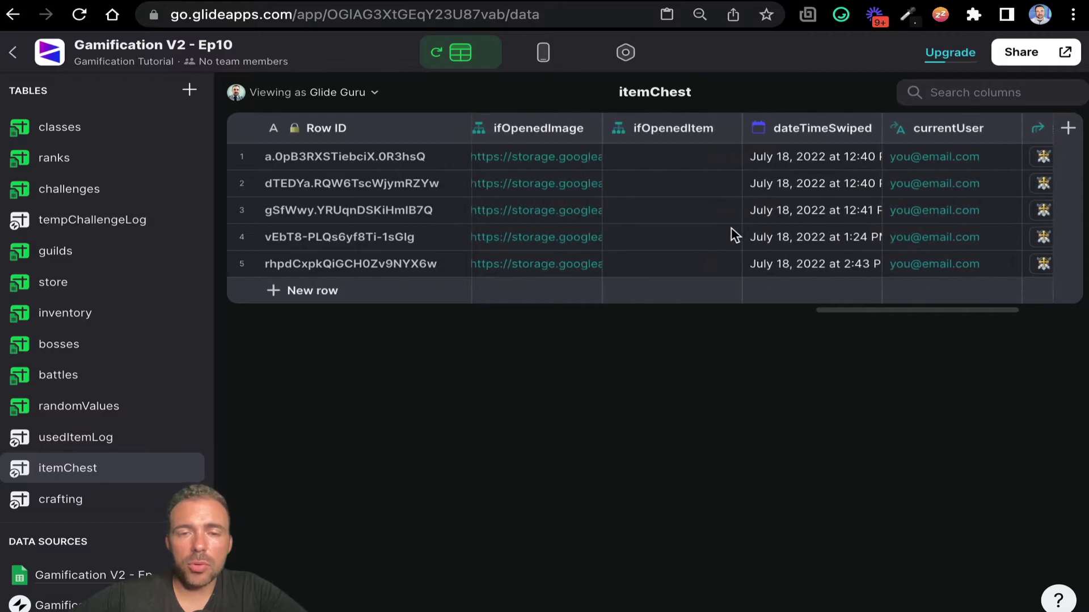
drag(663, 159, 660, 278)
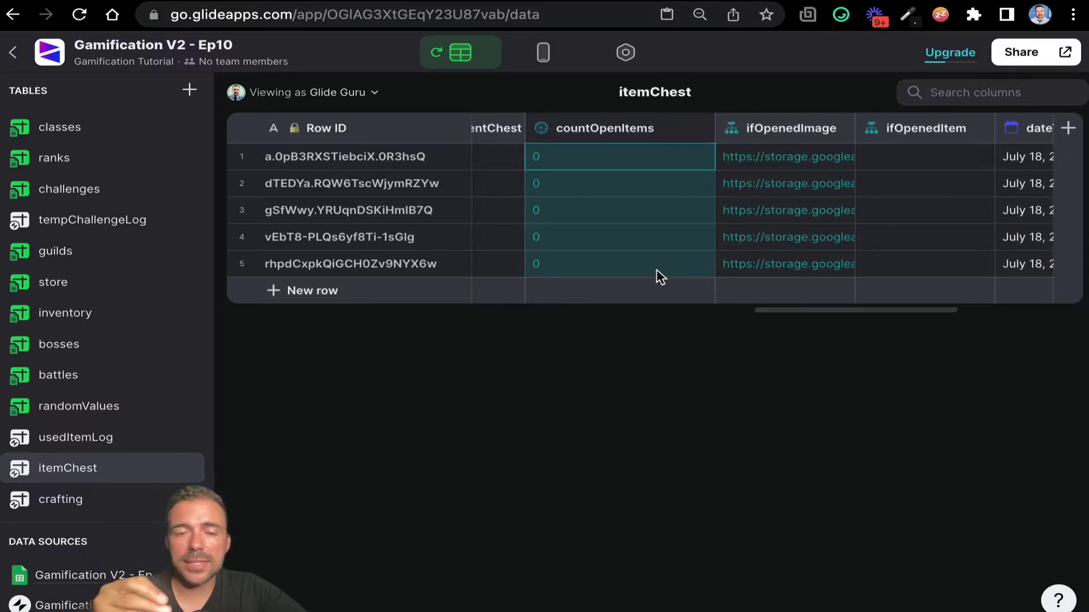
click(543, 238)
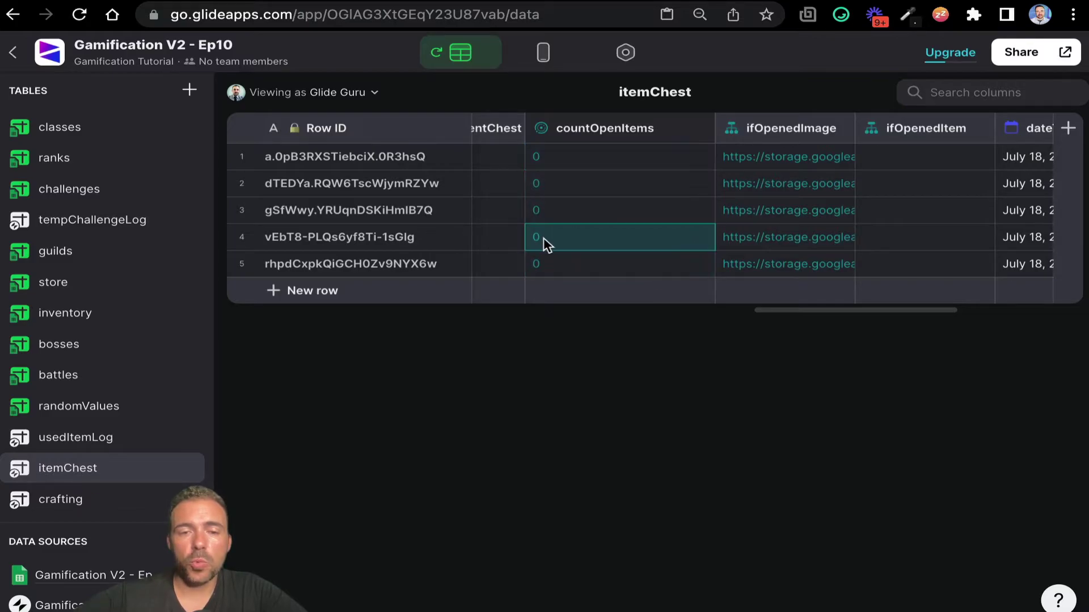
scroll(835, 233, right, 10)
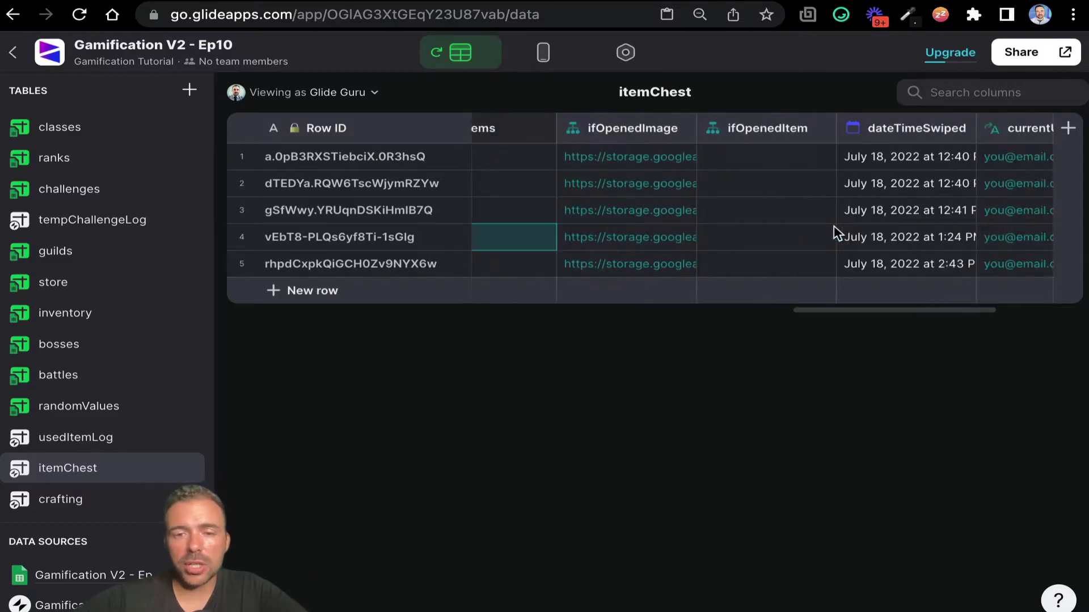
click(967, 245)
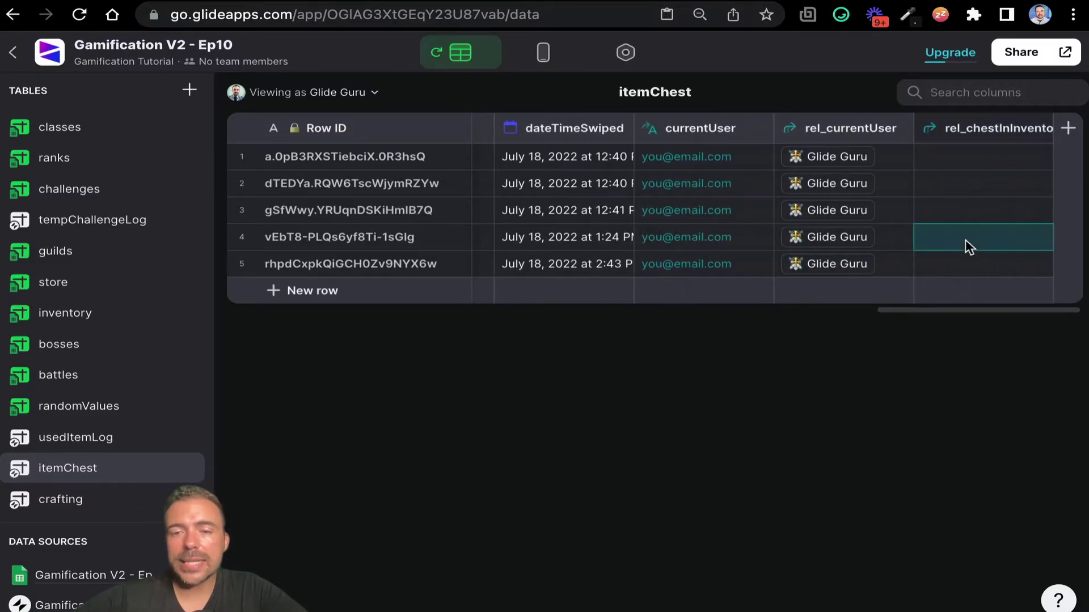
click(970, 139)
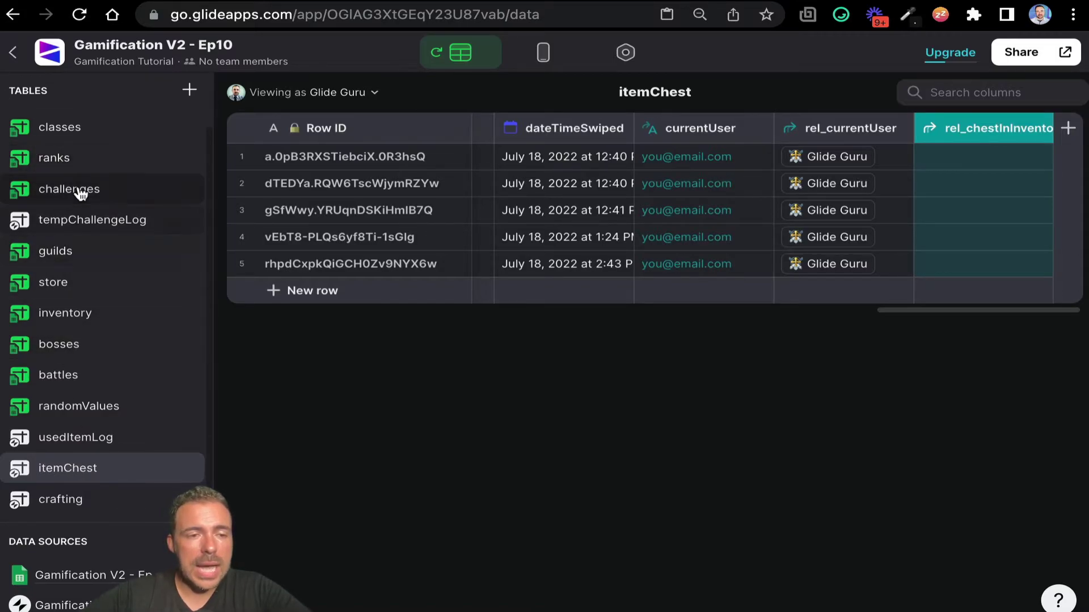
Look through the store table's columns, then select the first user's latestChestID cell in the users table
scroll(83, 189, up, 2)
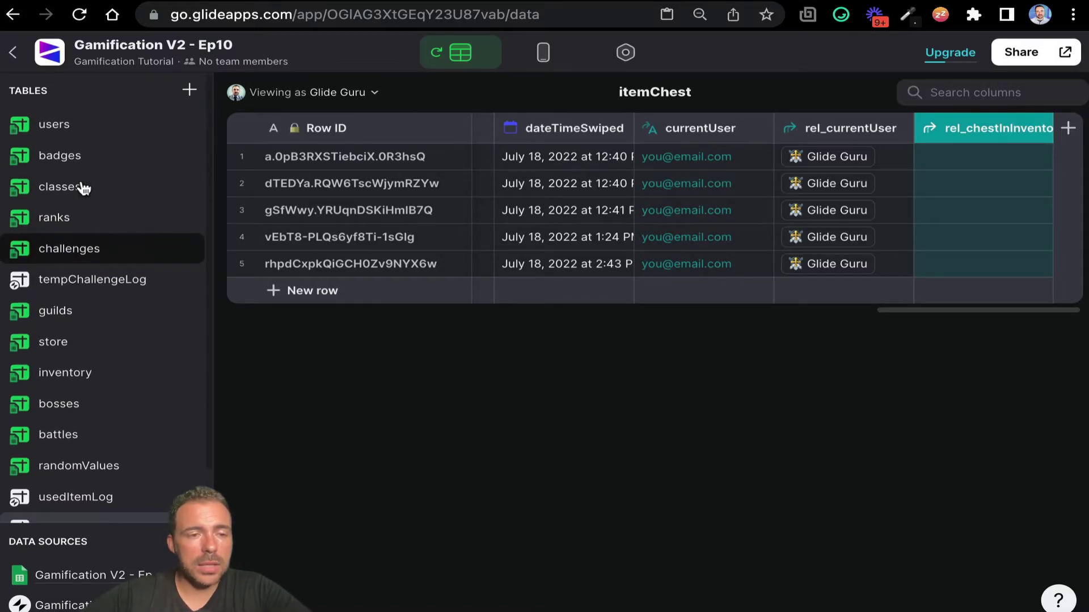
click(73, 352)
scroll(710, 267, right, 5)
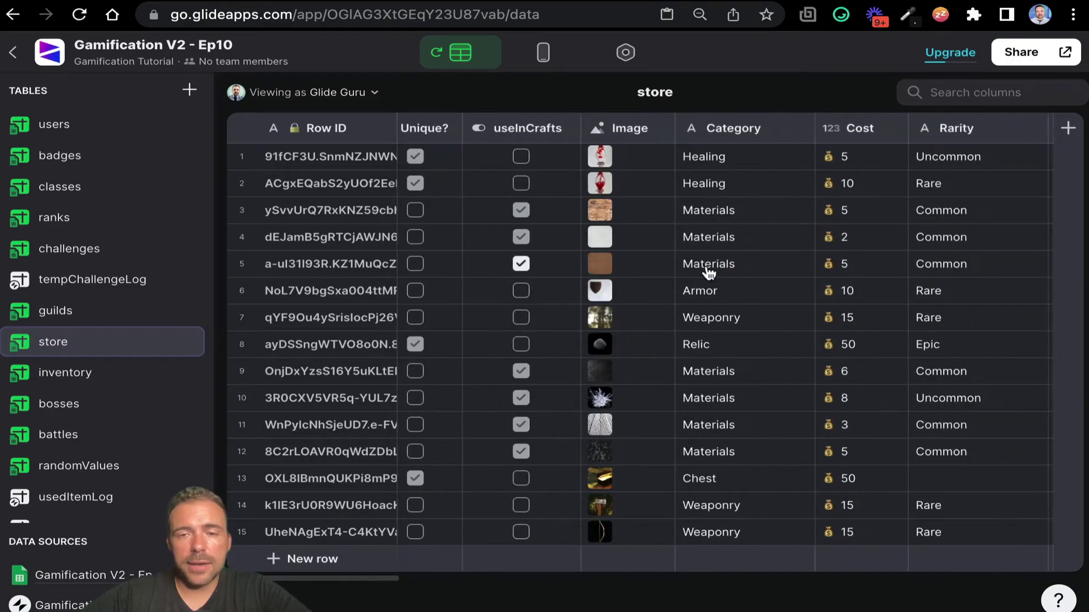
scroll(710, 272, right, 3)
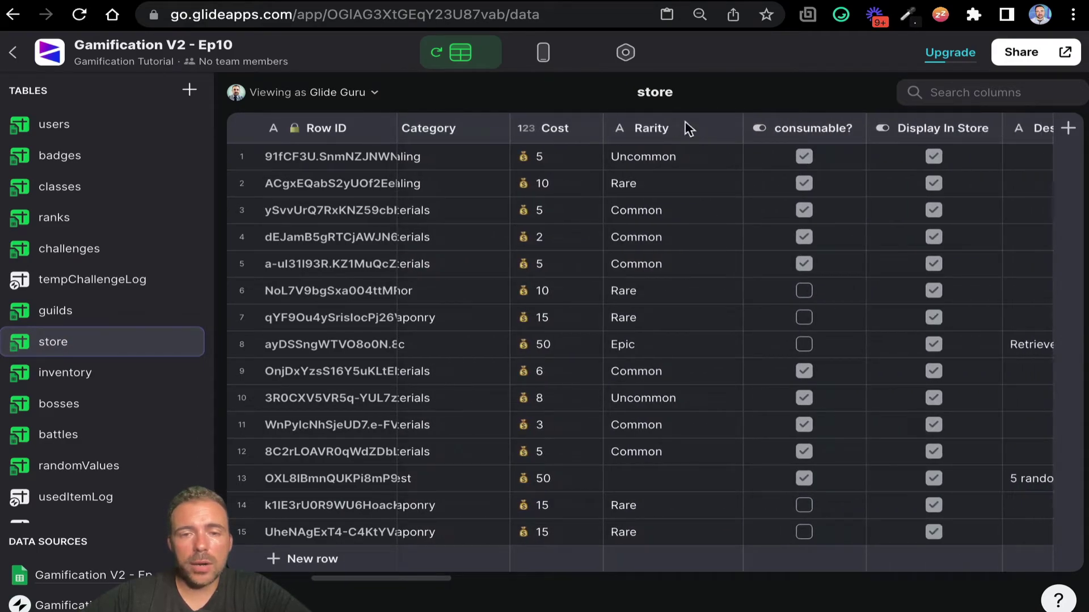
click(90, 125)
scroll(766, 162, right, 5)
scroll(767, 162, right, 10)
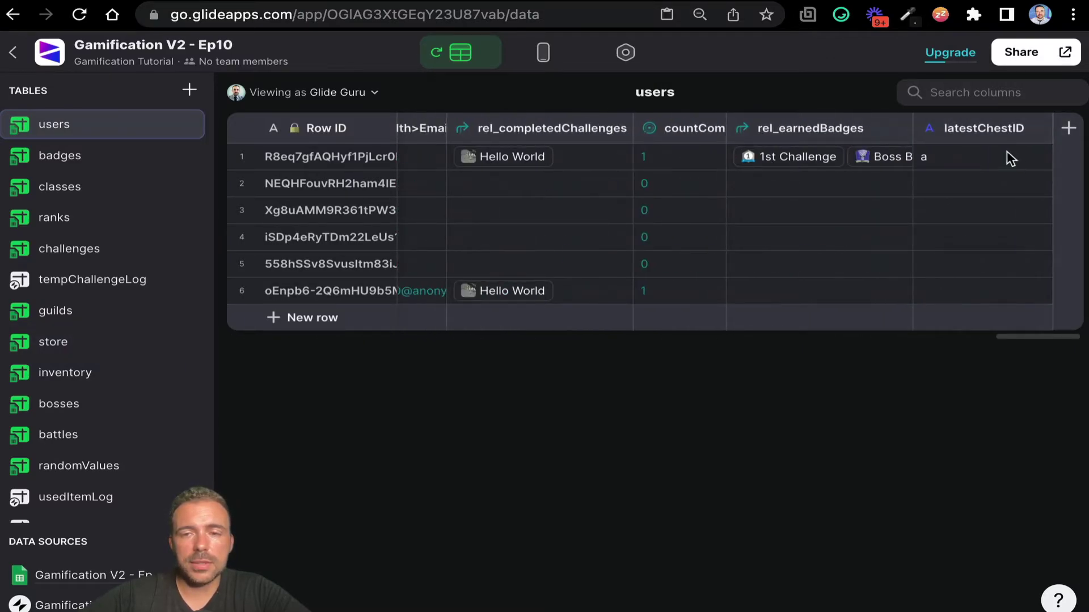
click(992, 159)
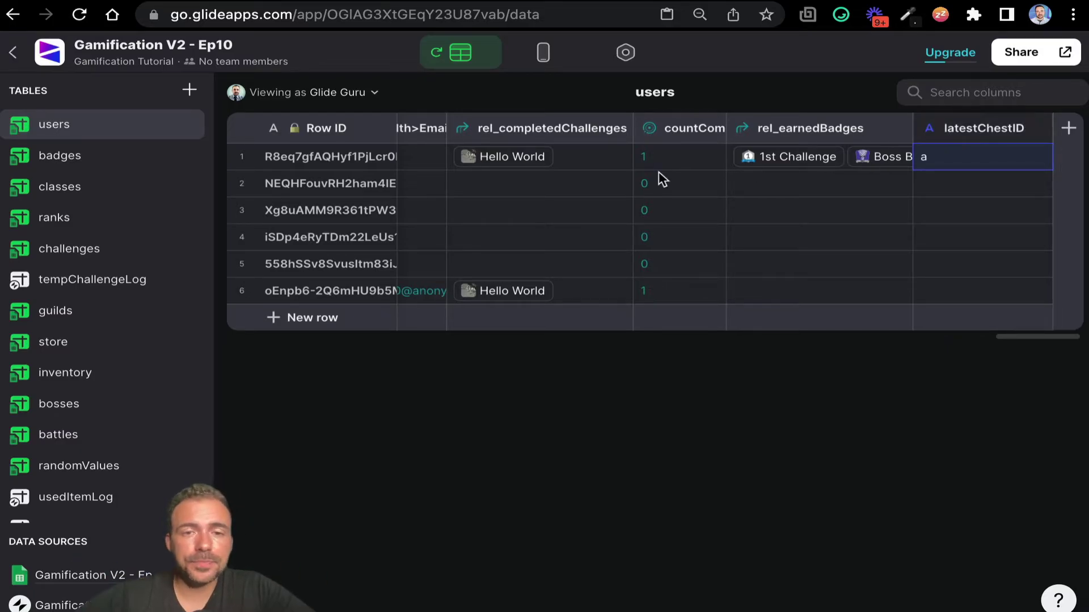
Purchase the Medium Chest from the Store in the app layout preview
click(551, 69)
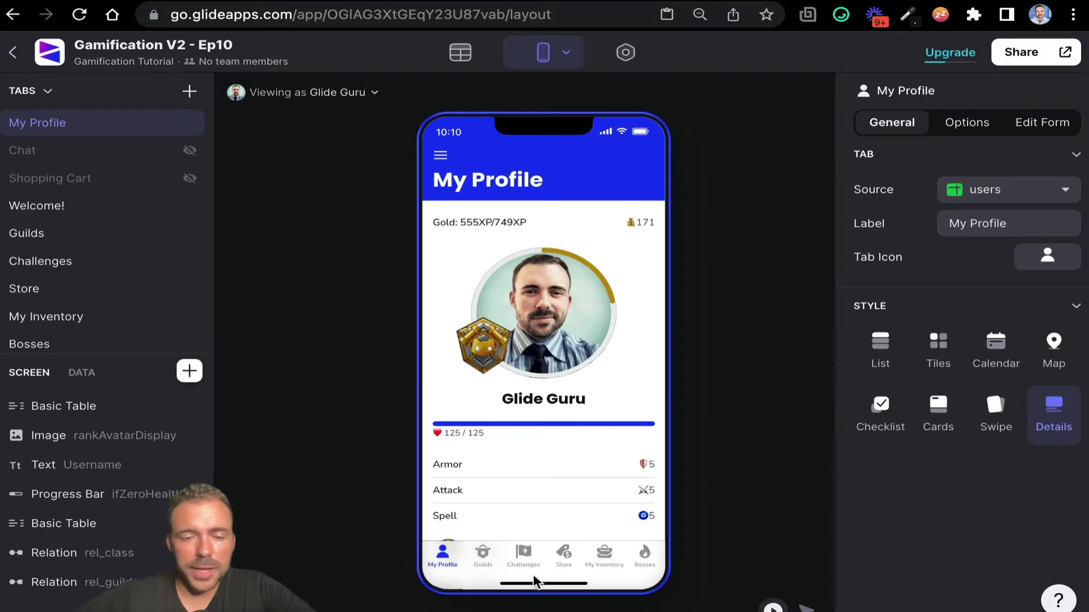
click(565, 554)
scroll(548, 448, down, 6)
scroll(548, 448, down, 4)
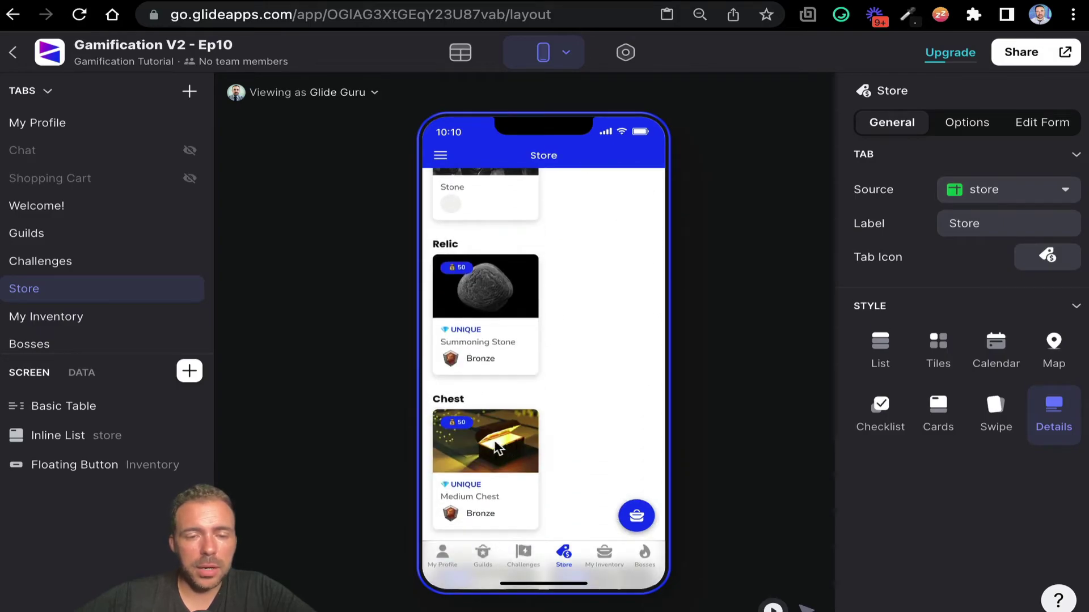
click(476, 442)
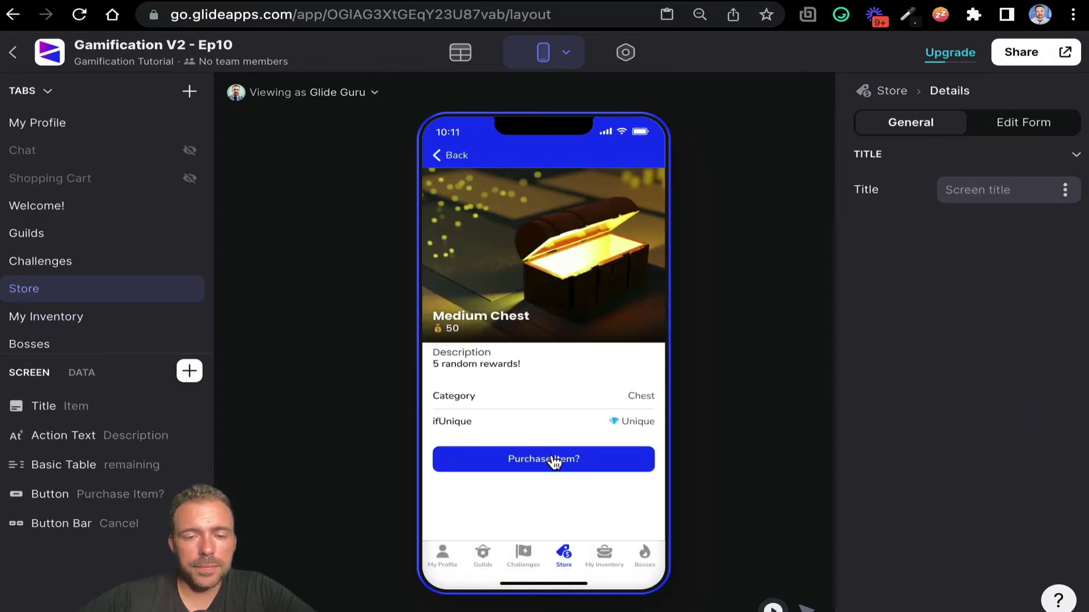
click(555, 461)
click(555, 461)
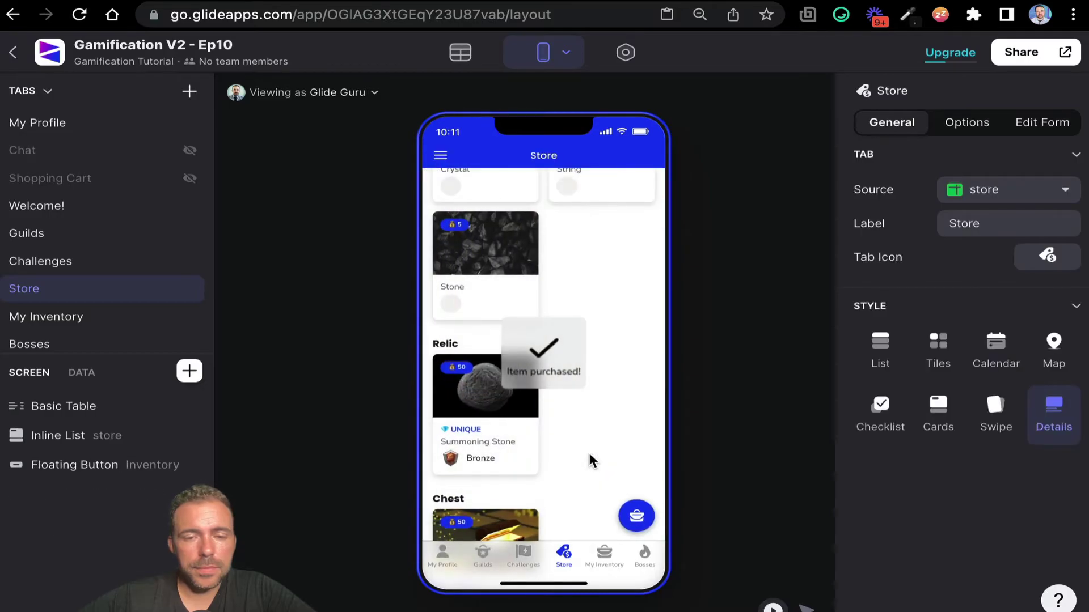
Open the purchased Medium Chest's details screen from My Inventory
click(636, 515)
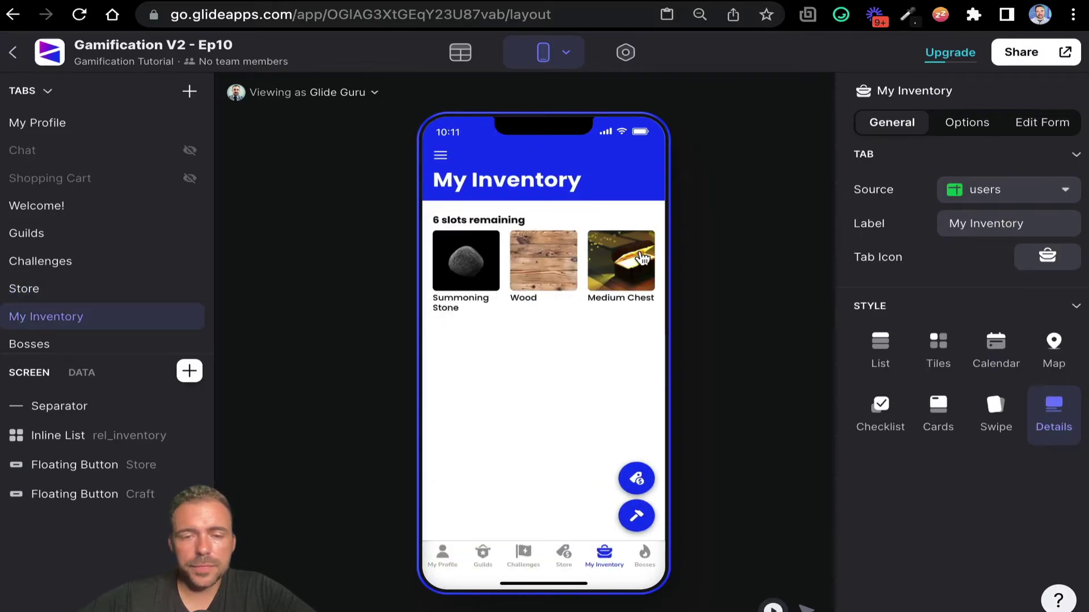
click(626, 275)
scroll(910, 517, down, 2)
scroll(910, 517, down, 2)
click(618, 262)
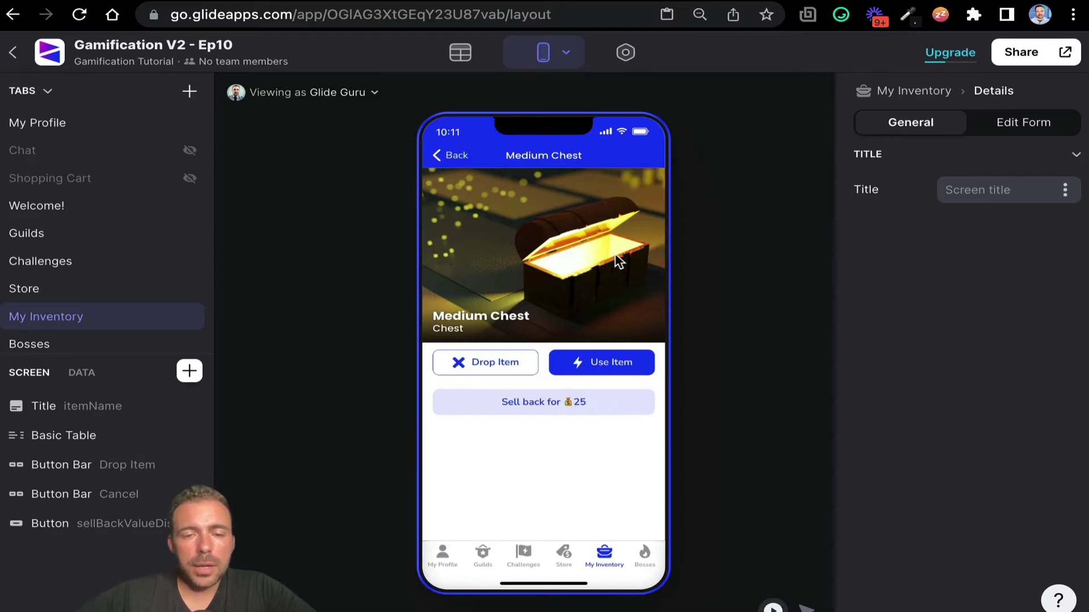
Open the Use Item custom action behind the Medium Chest screen's Use Item button
click(609, 365)
scroll(924, 425, down, 4)
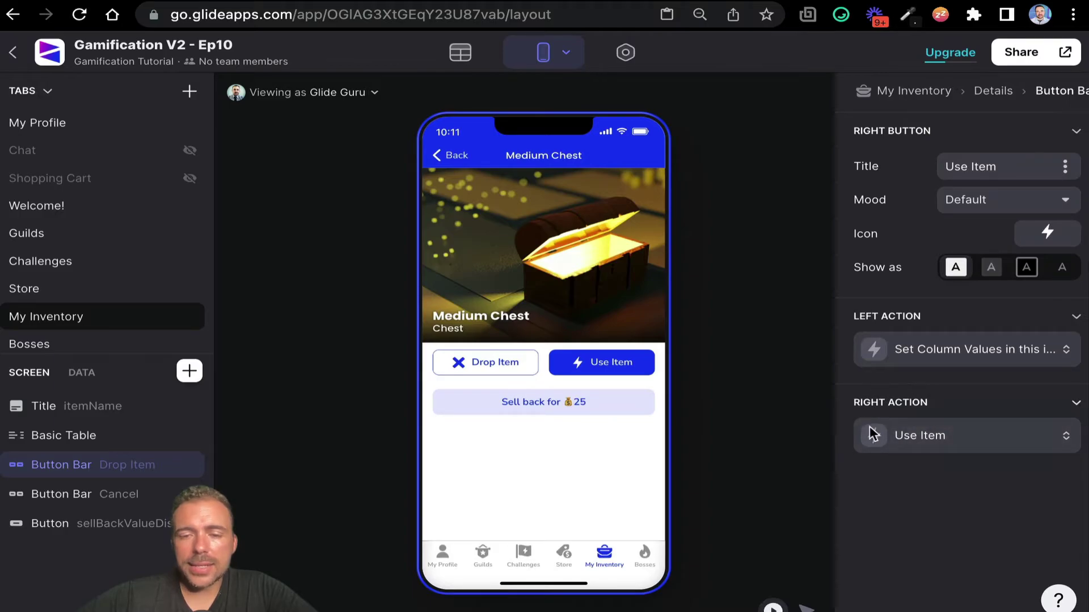
click(913, 434)
click(805, 533)
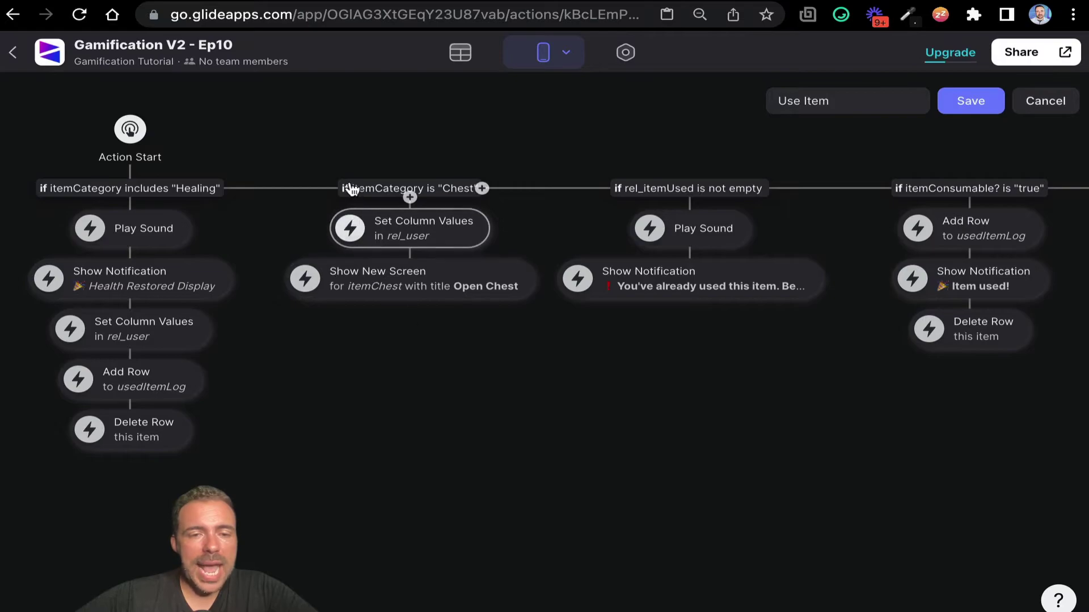
Inspect the Use Item branch condition that checks whether itemCategory is Chest
mouse_move(360, 190)
mouse_down()
mouse_move(306, 193)
mouse_move(409, 189)
mouse_up()
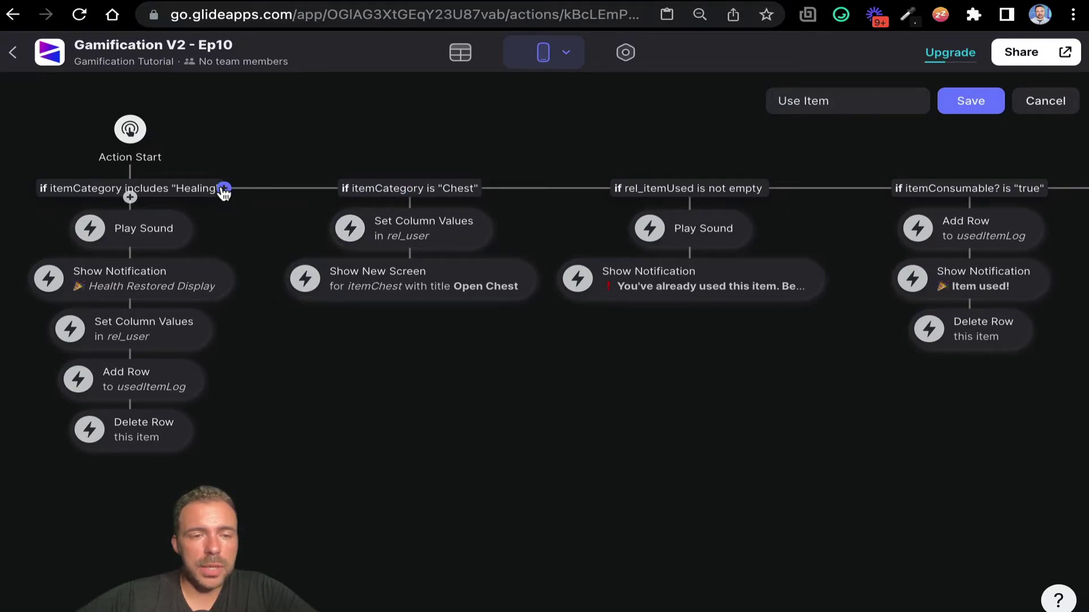
click(369, 194)
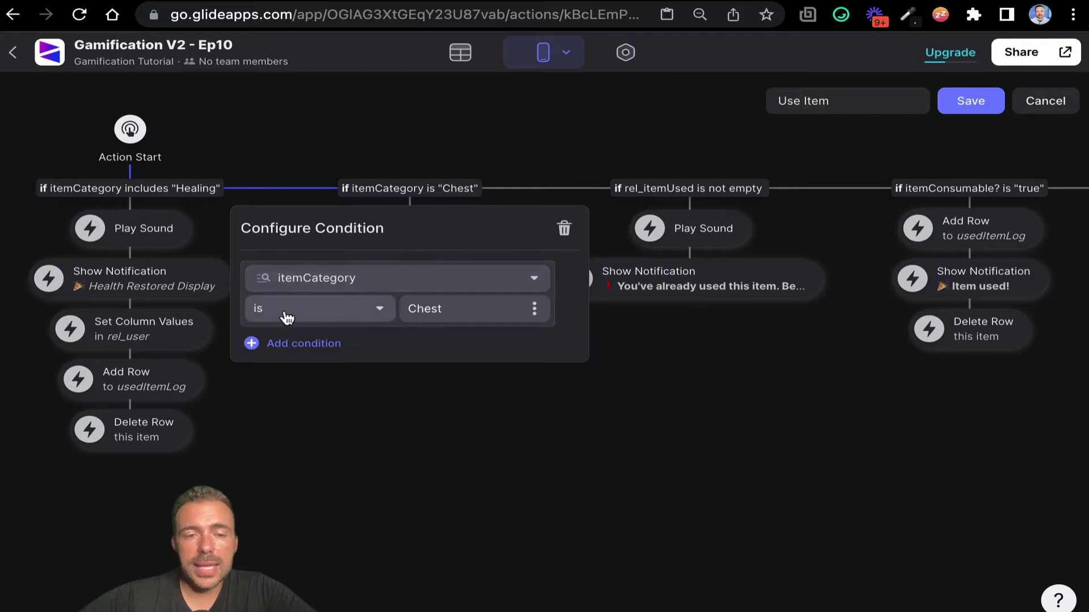
double_click(414, 308)
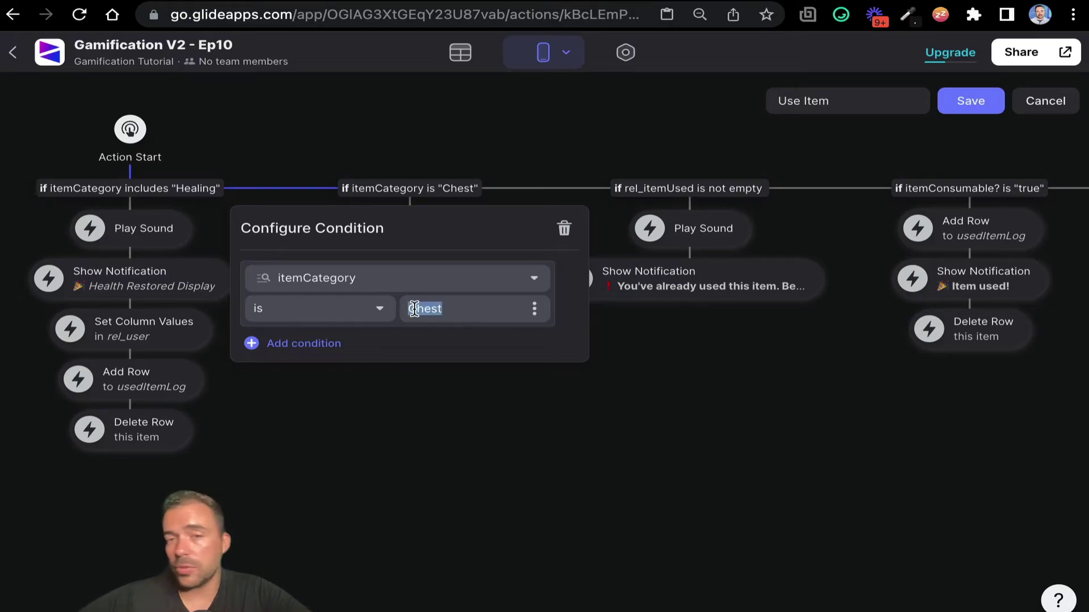
click(492, 429)
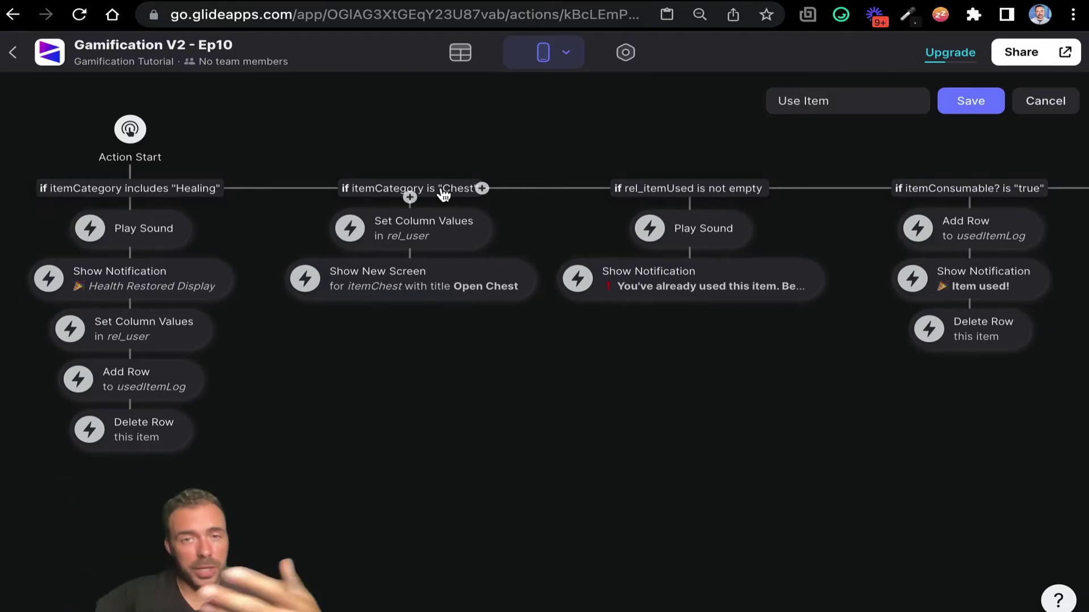
Inspect the Chest branch's Set Column Values mapping of latestChestID to Row ID and its Show New Screen settings
click(407, 237)
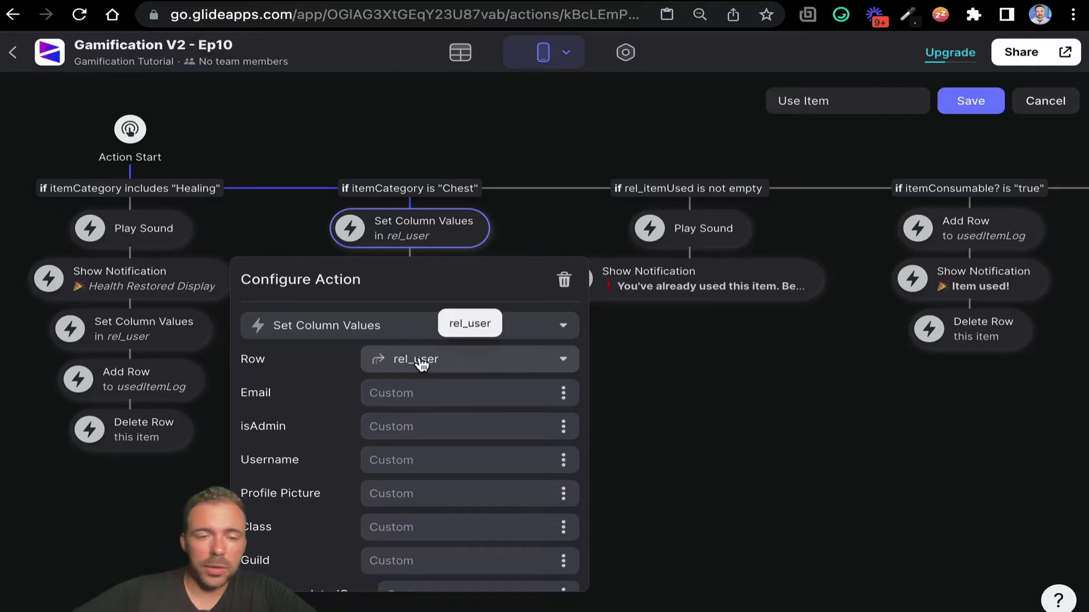
scroll(421, 364, down, 5)
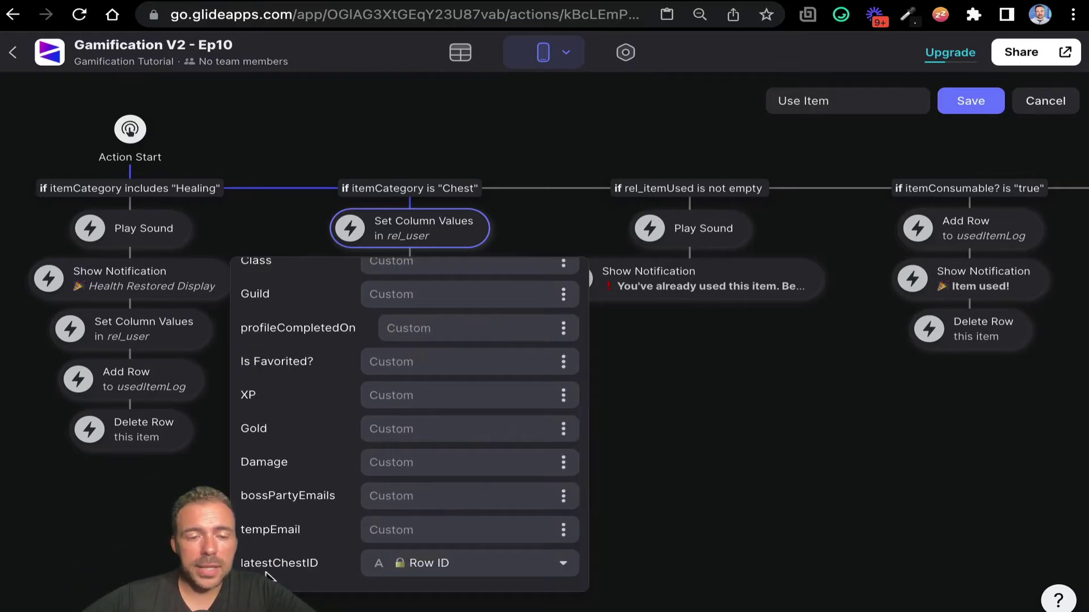
drag(238, 567, 346, 563)
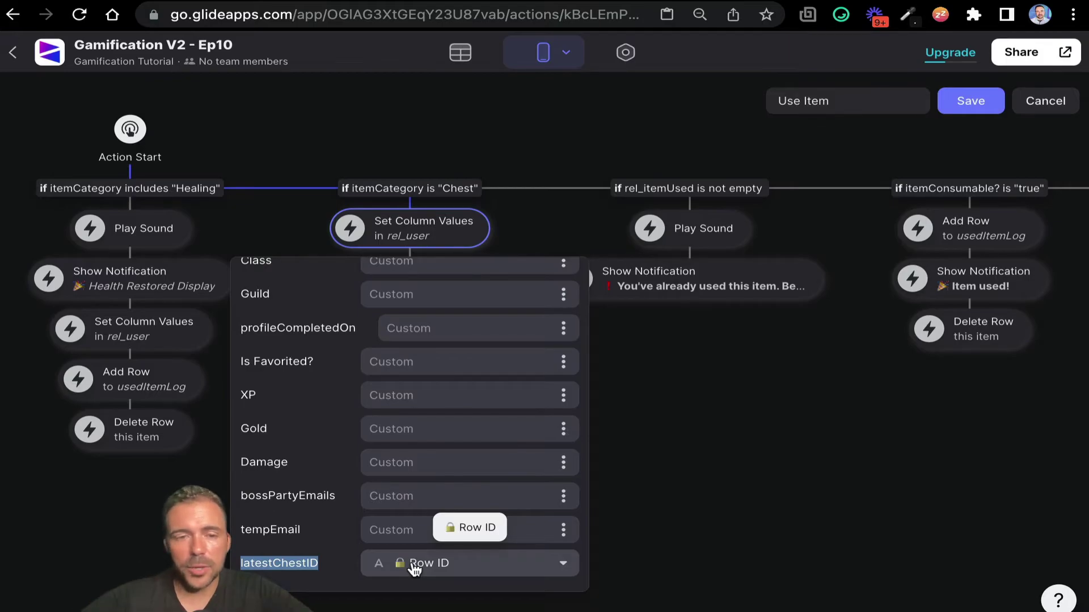
click(719, 515)
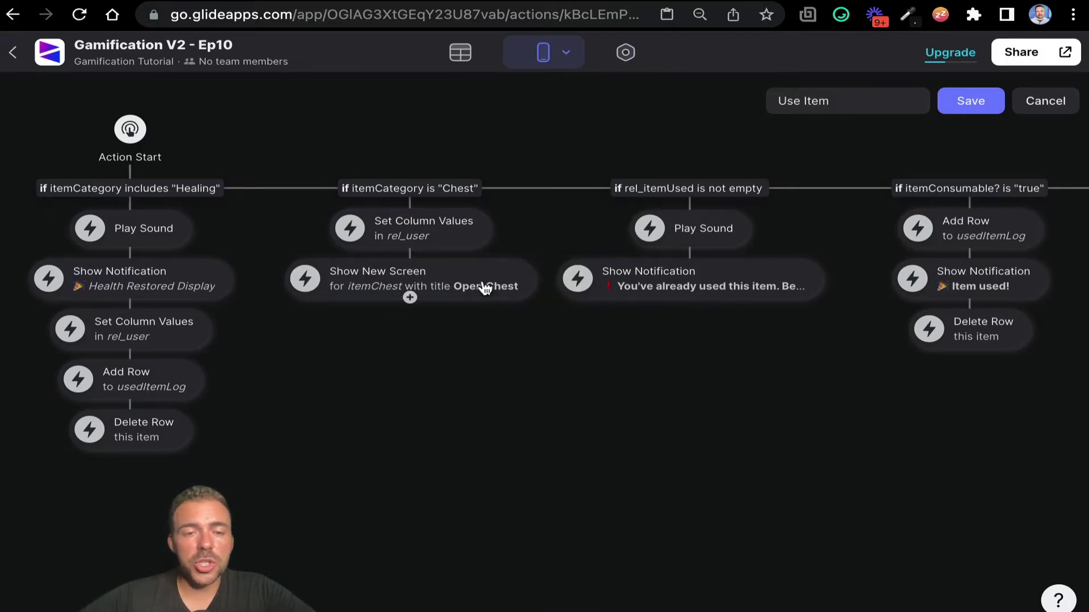
click(484, 287)
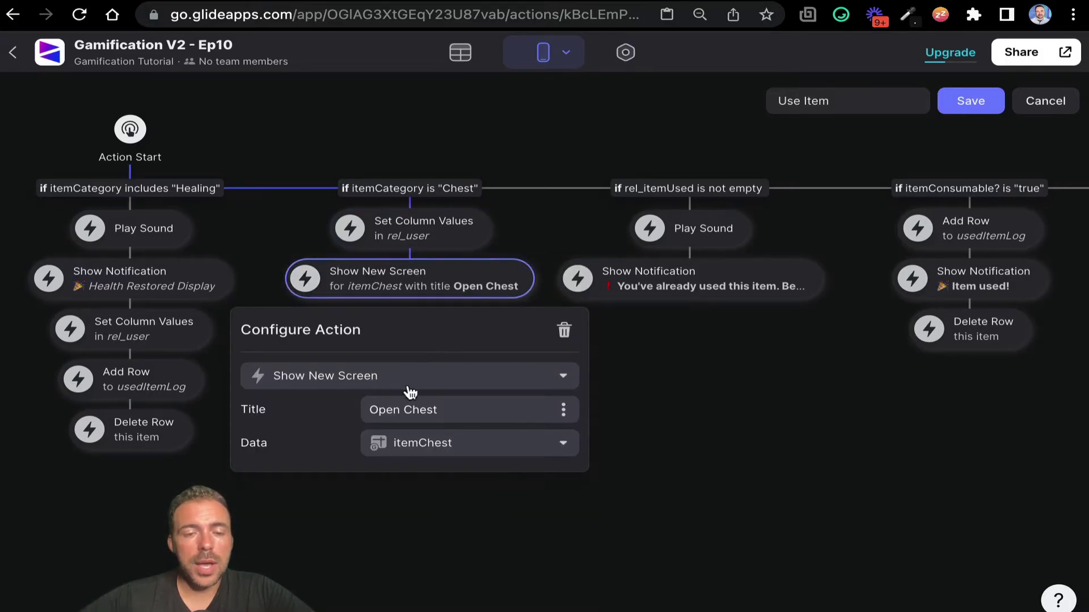
Inspect the Show New Screen action's Open Chest title and the available data sources around its itemChest selection
drag(456, 408, 341, 407)
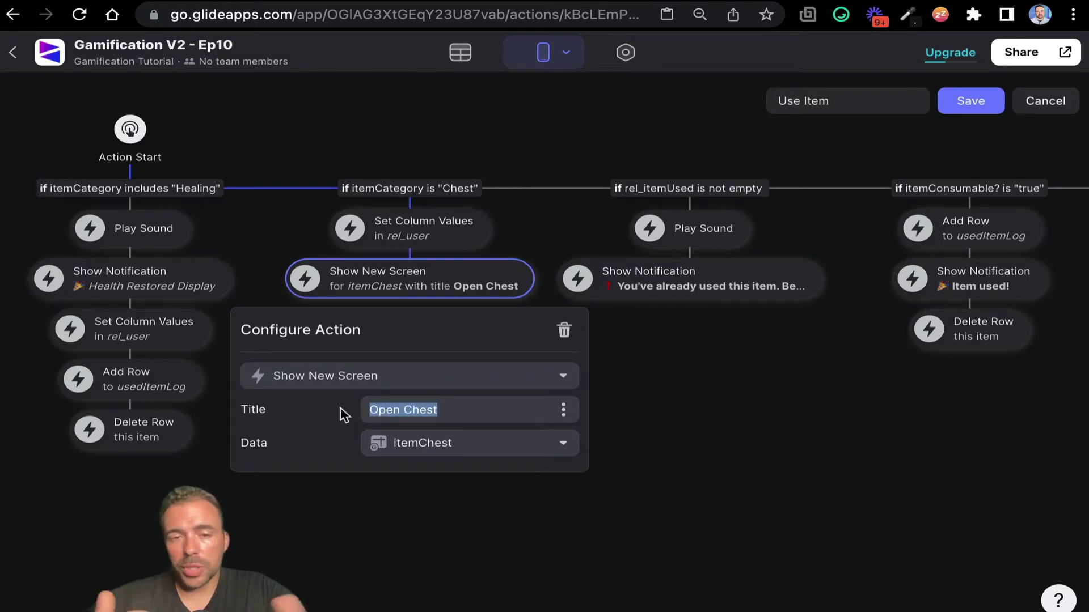
click(418, 452)
scroll(413, 381, down, 3)
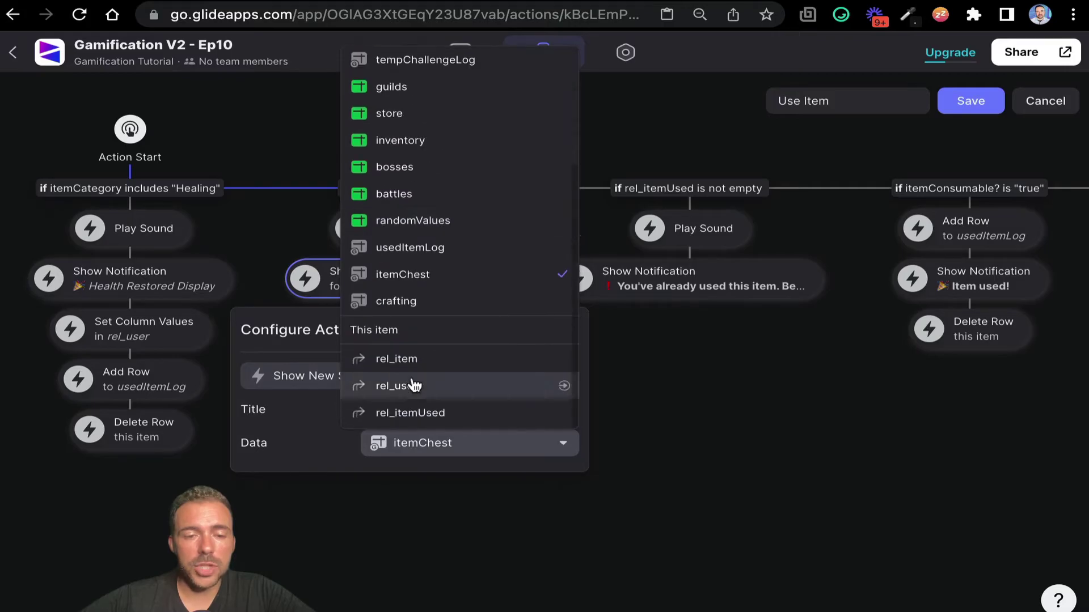
click(830, 456)
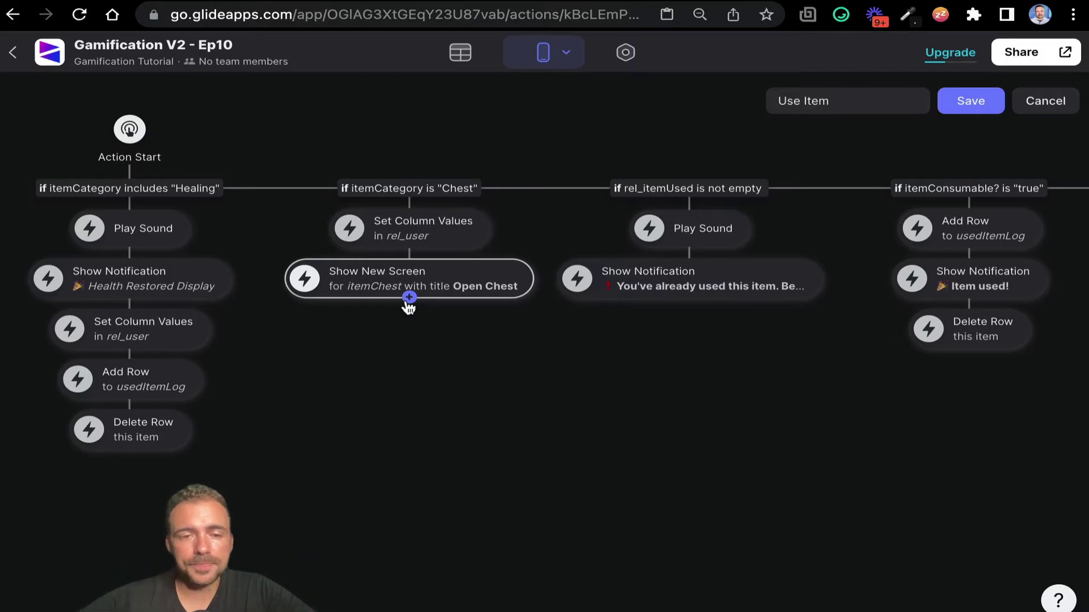
Save the Use Item action and use the Medium Chest in the app preview
click(984, 108)
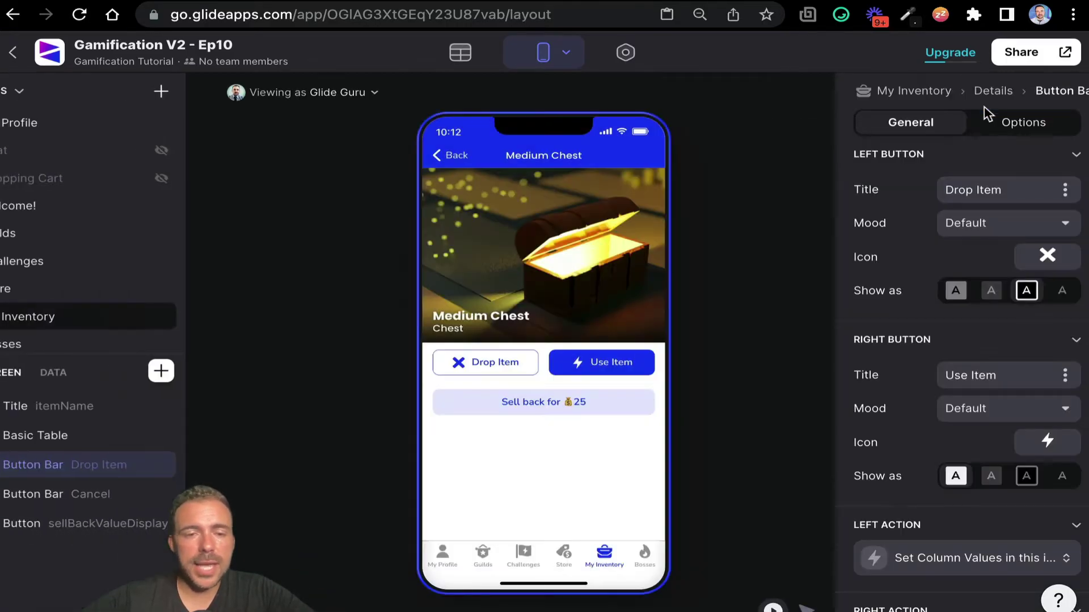
click(601, 370)
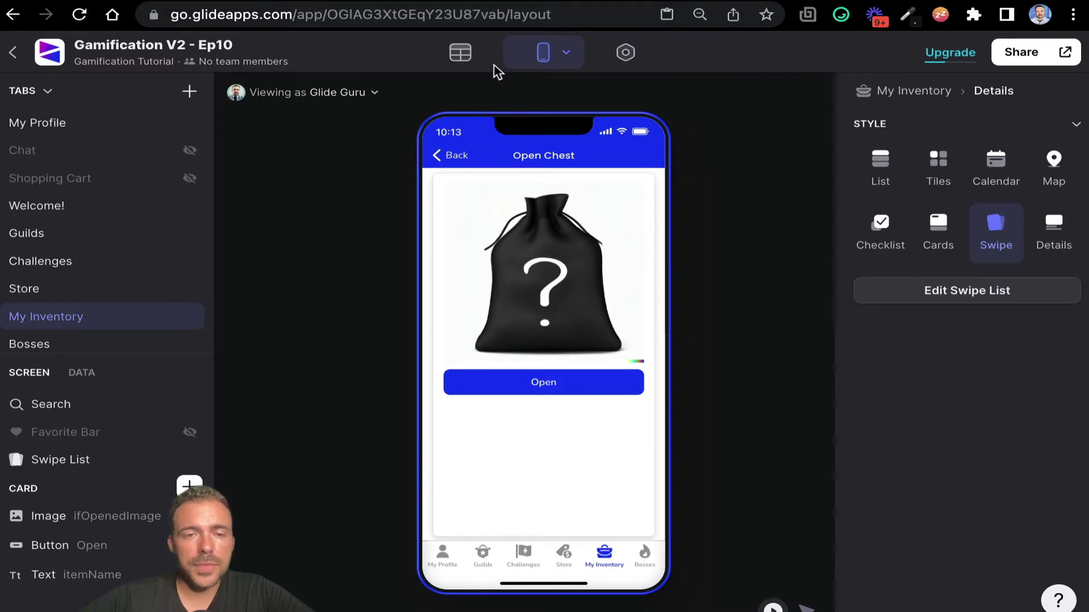
Check the current user's latestChestID value in the users table
click(460, 52)
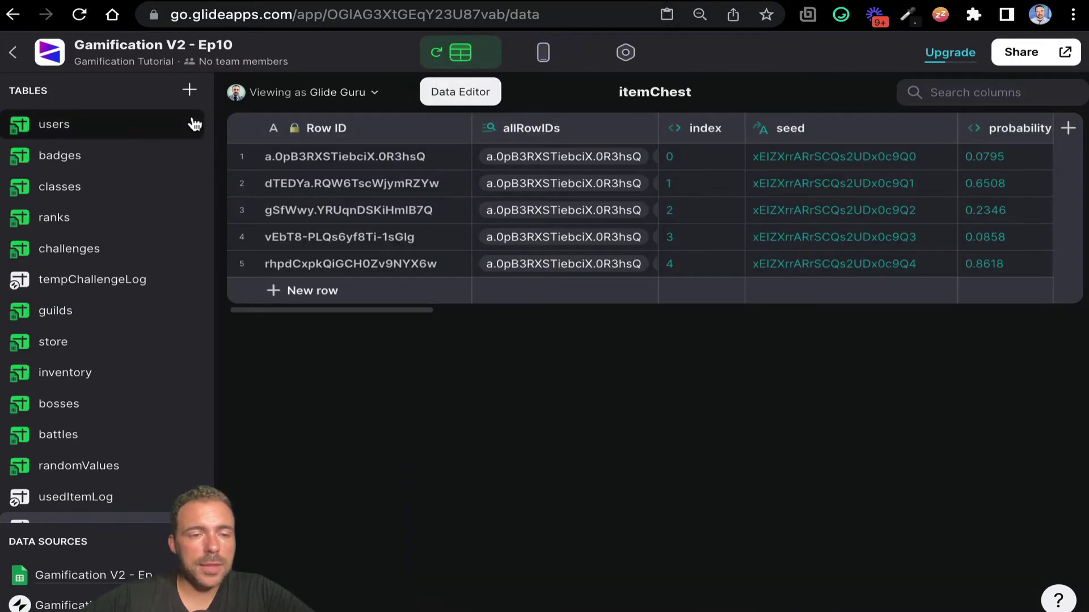
click(54, 125)
scroll(554, 196, right, 10)
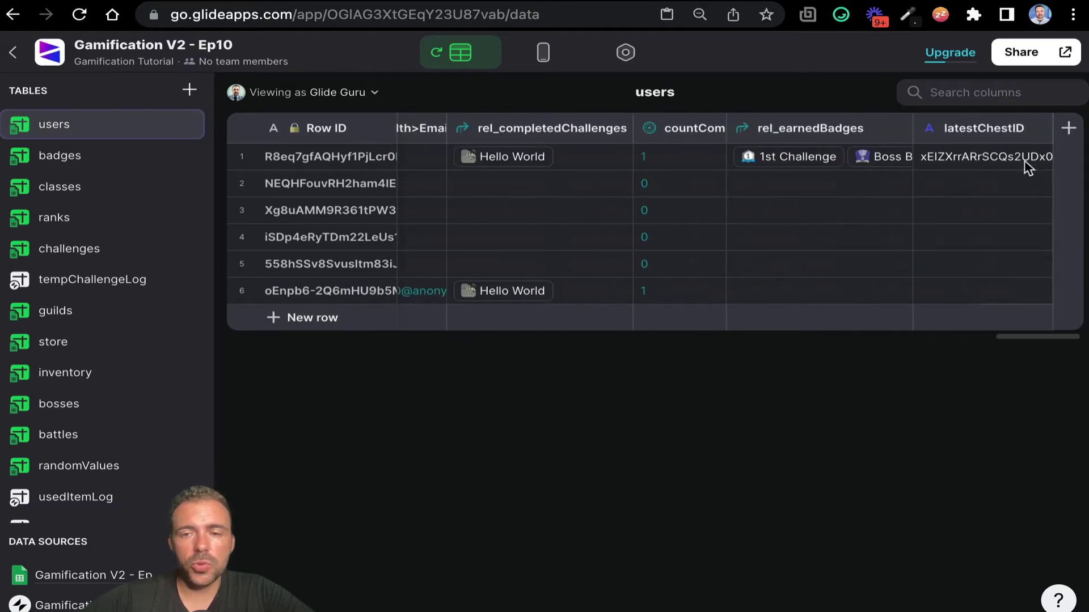
click(1006, 162)
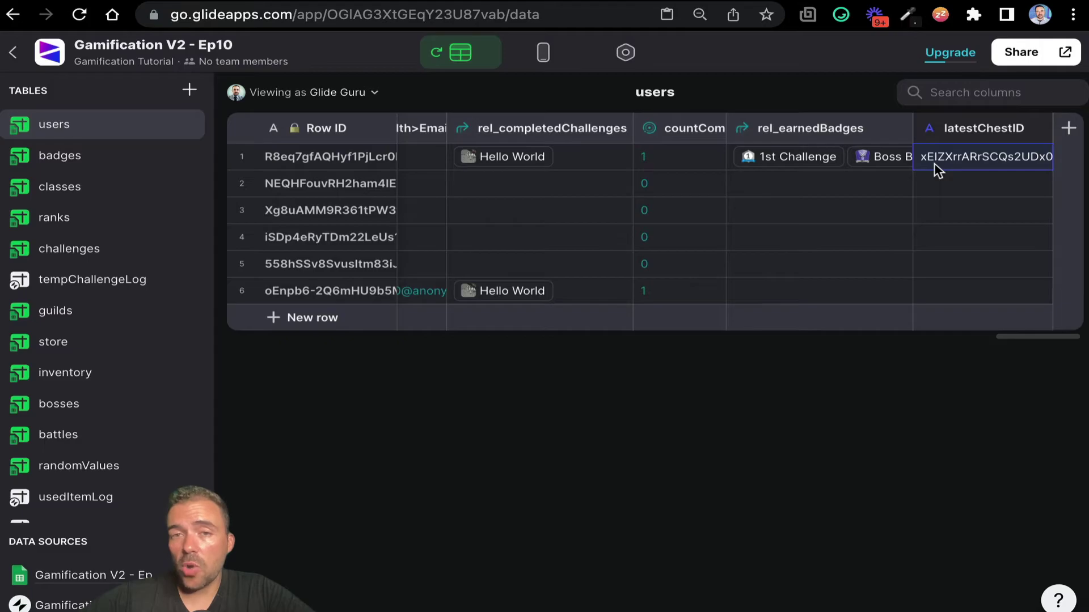
Locate the Medium Chest row in the inventory table and examine its Row ID
click(97, 373)
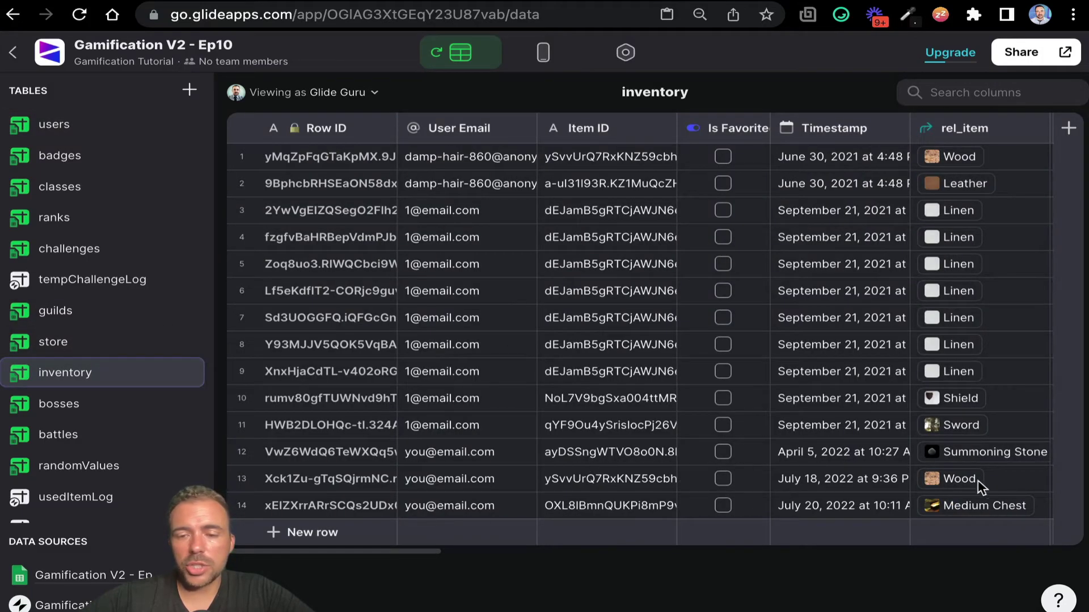
click(993, 513)
click(242, 507)
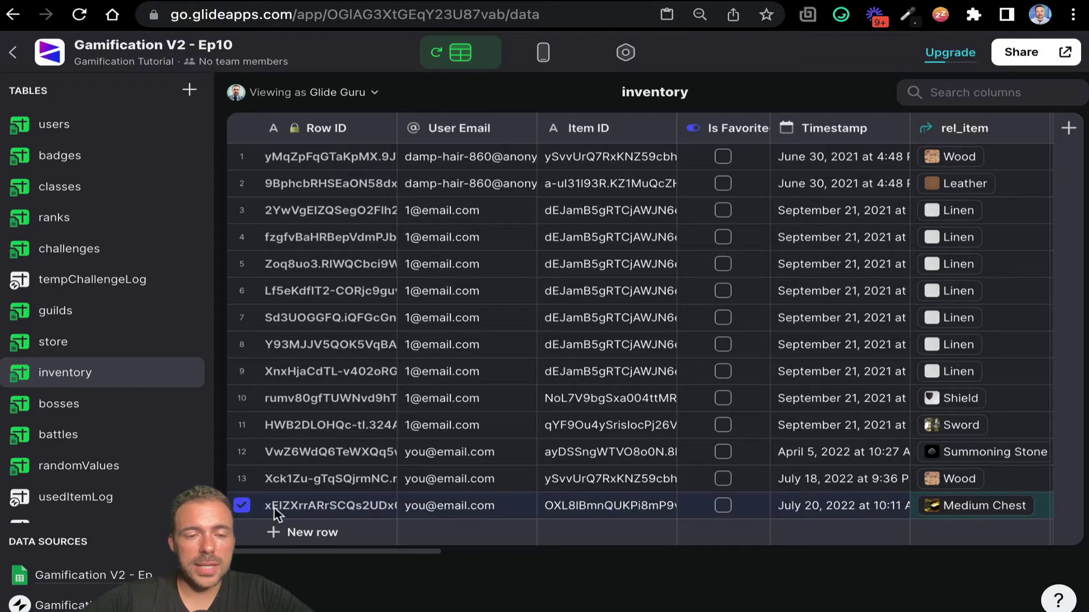
click(306, 509)
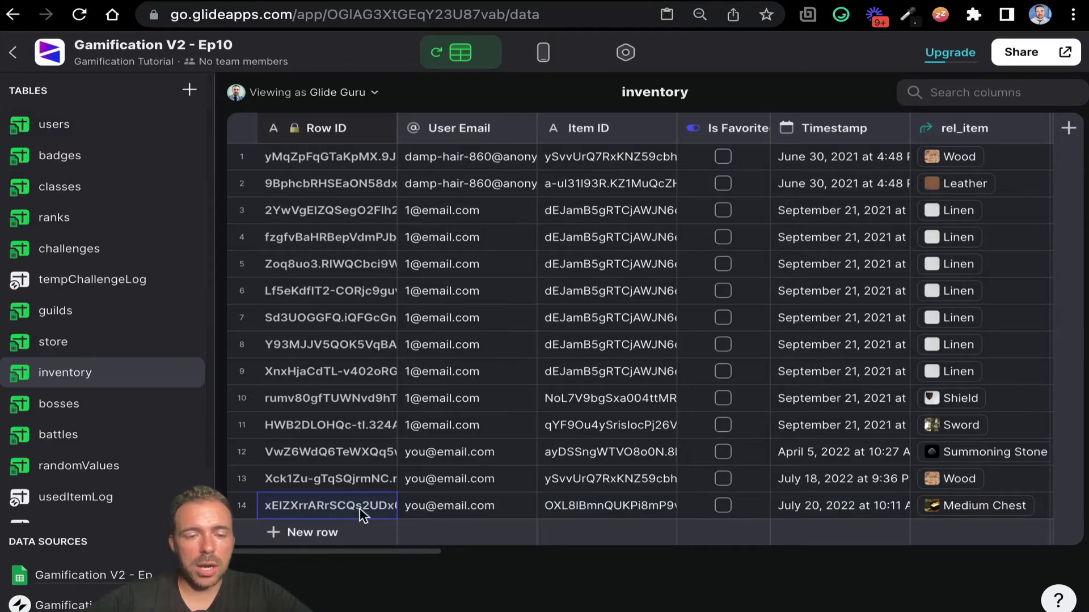
click(241, 506)
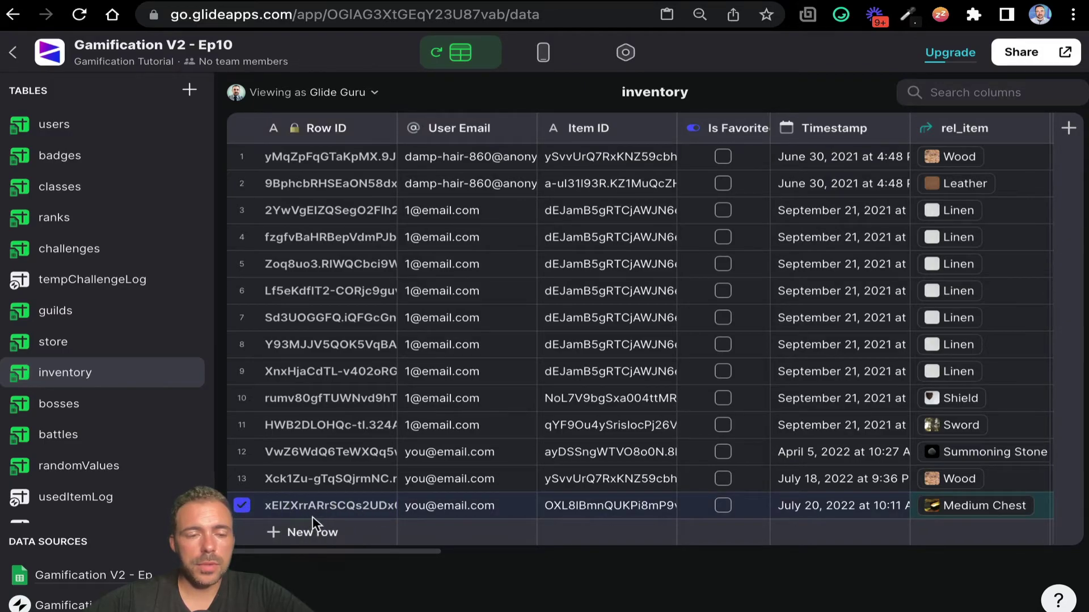
Examine the seed and index columns across all rows of the itemChest table
scroll(138, 461, down, 2)
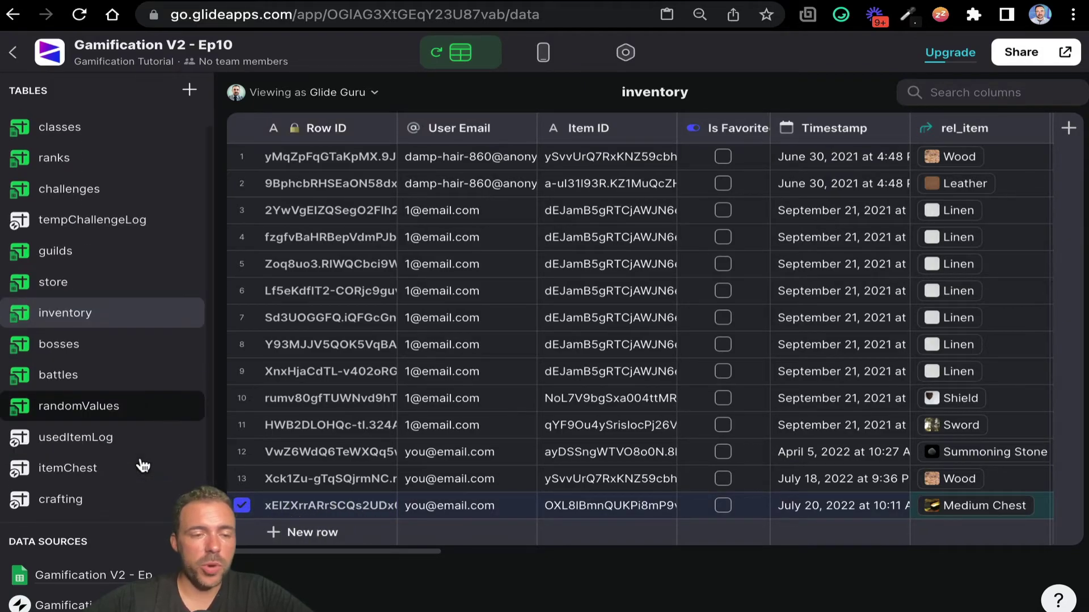
click(57, 479)
scroll(595, 178, right, 3)
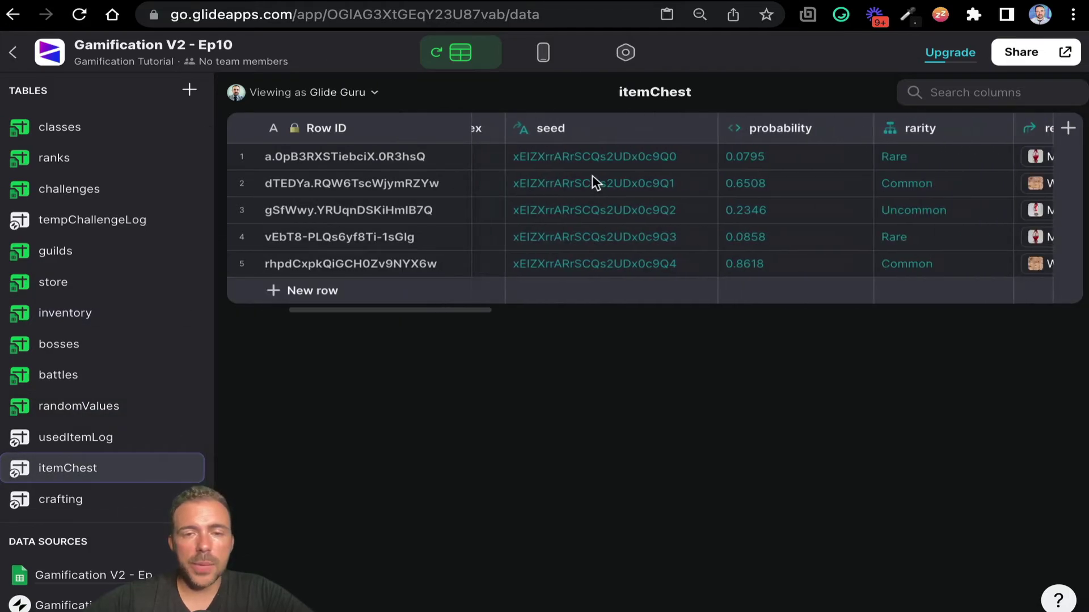
drag(621, 154, 627, 270)
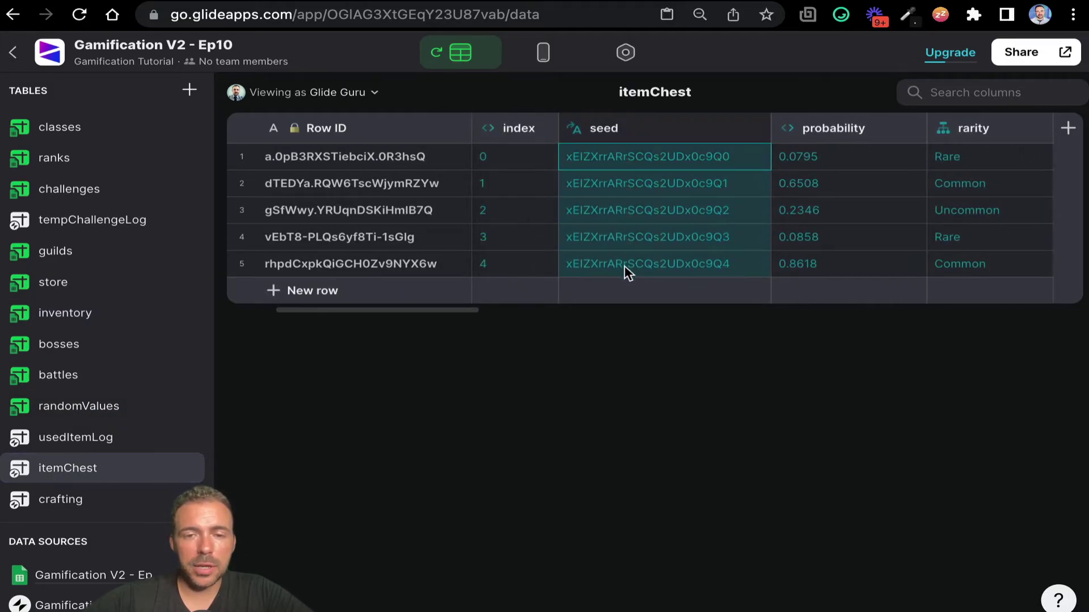
drag(496, 159, 495, 266)
Examine itemChest's newChestID, openedChestID, isCurrentChest, countOpenItems and chest-in-inventory relation columns
scroll(774, 209, right, 10)
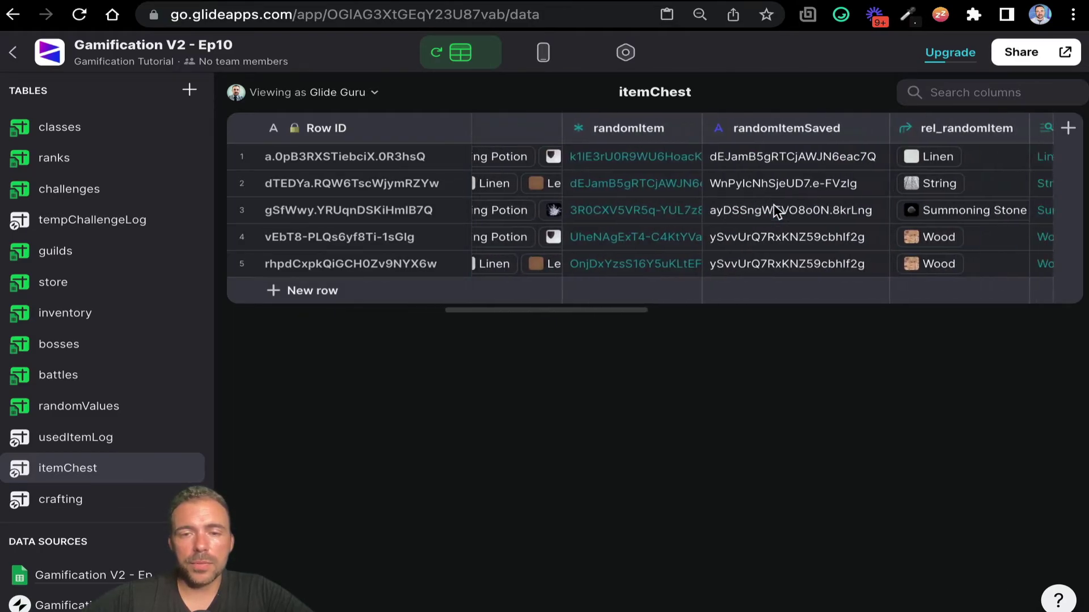
scroll(774, 211, right, 5)
drag(733, 168, 732, 264)
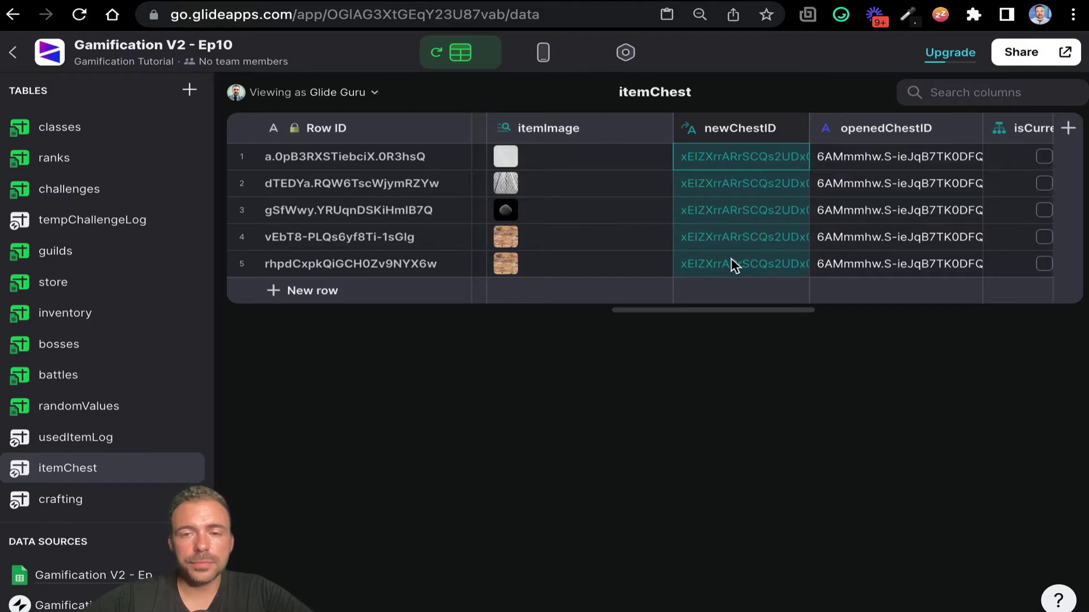
scroll(731, 263, right, 3)
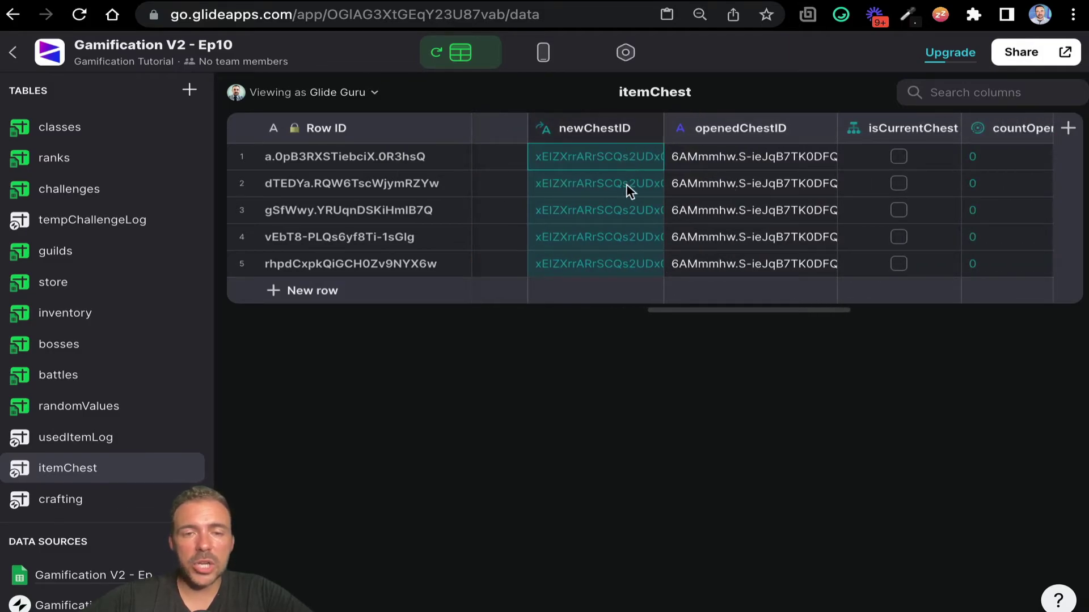
click(724, 158)
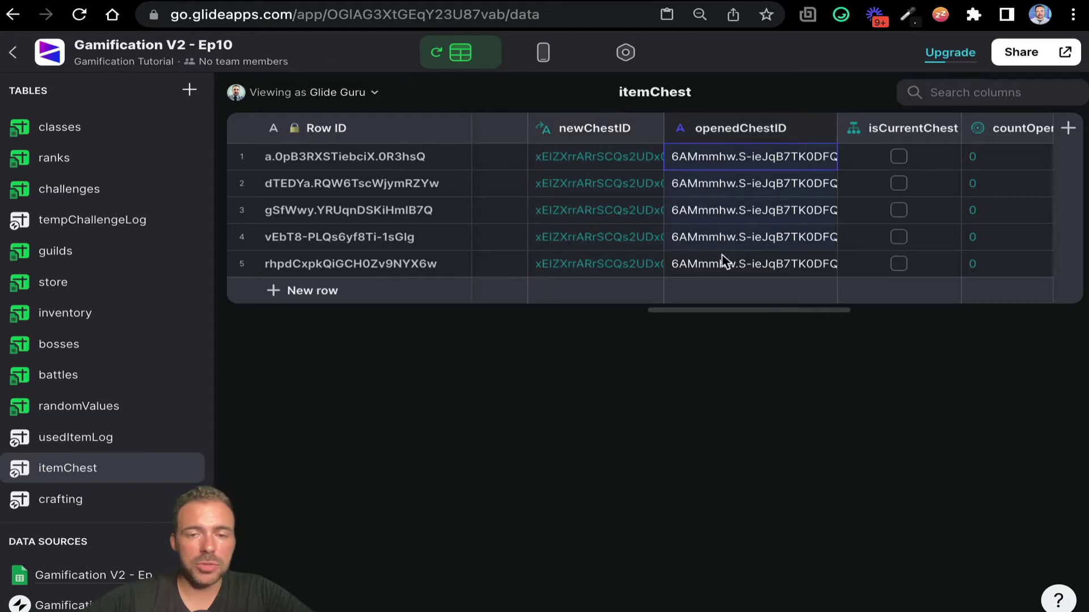
drag(868, 166, 869, 272)
drag(1011, 169, 1011, 267)
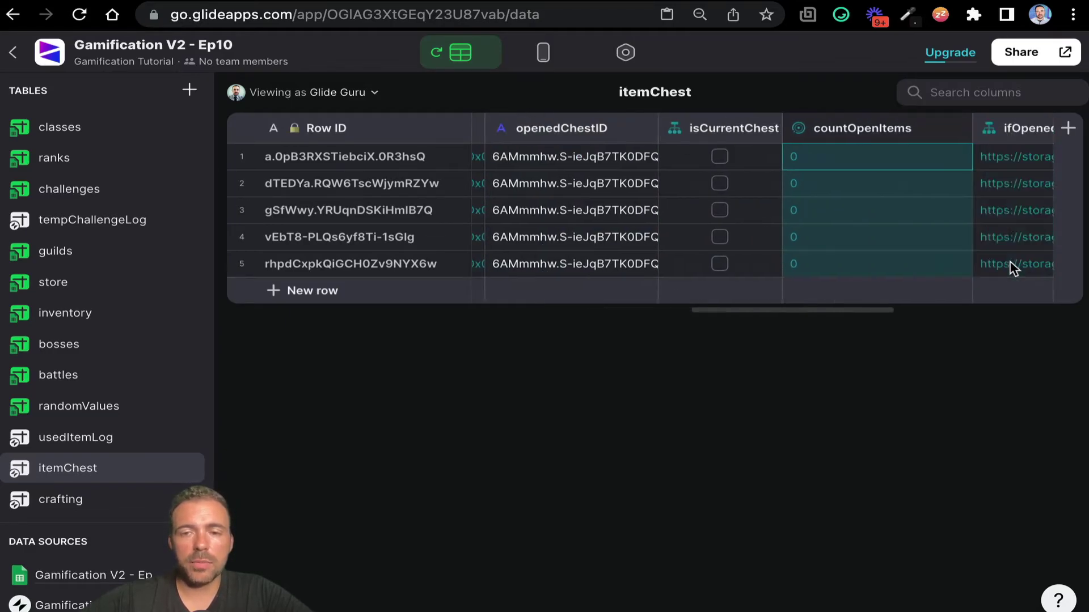
scroll(1011, 267, right, 5)
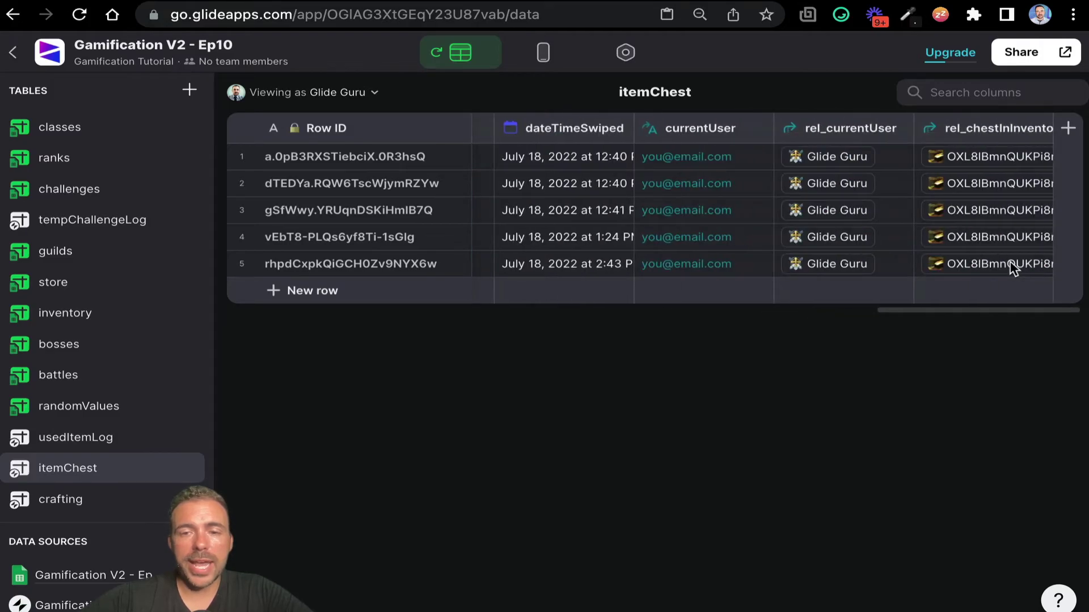
drag(982, 159, 982, 263)
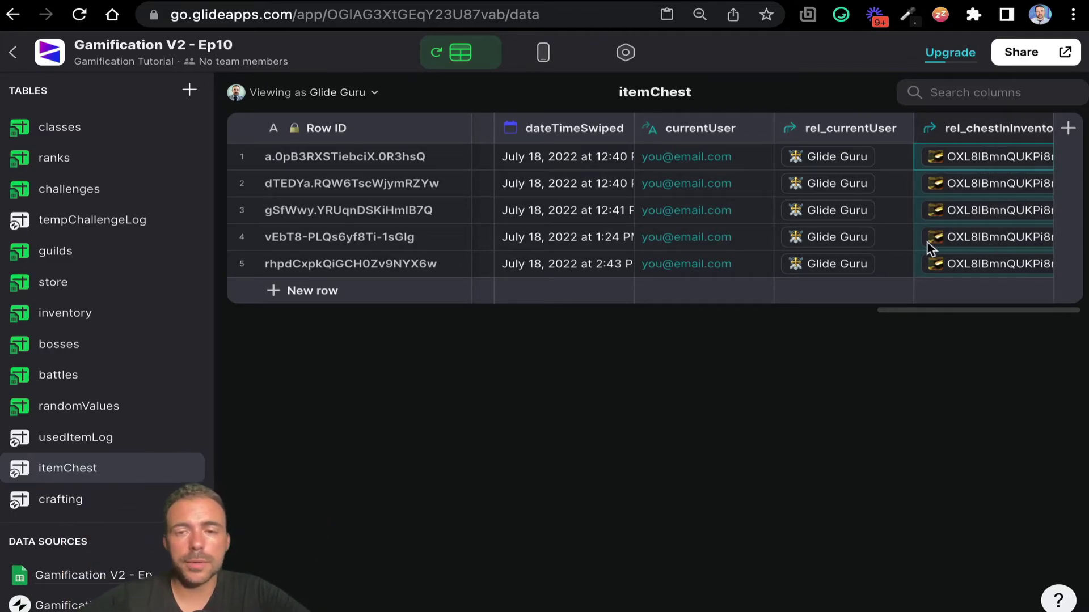
Review the Open Chest screen's card components in the layout: the ifOpenedImage image, the Open button and the itemName text
click(541, 52)
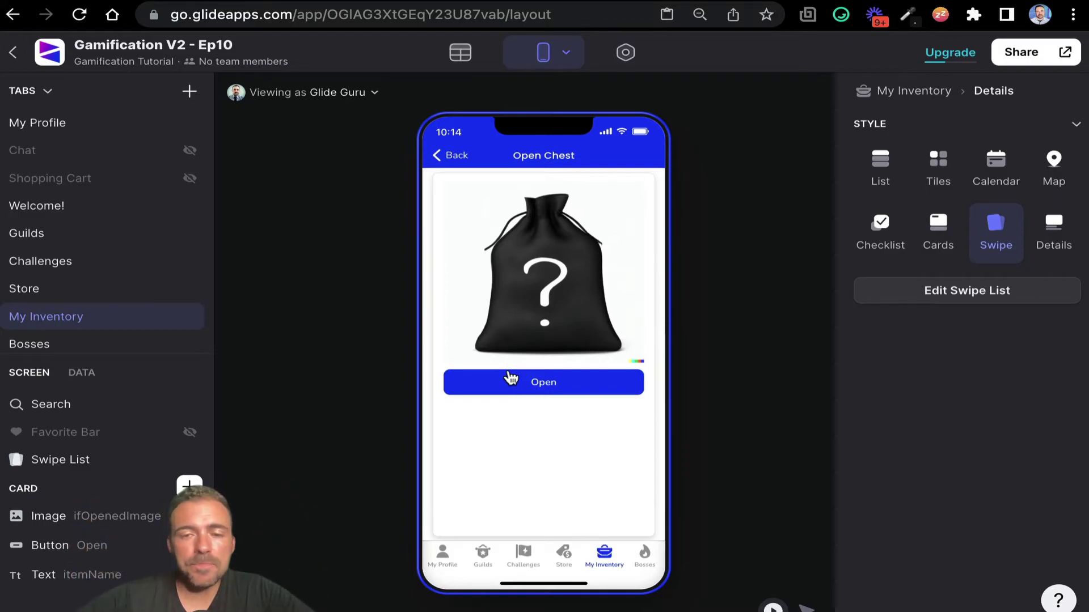
scroll(85, 504, down, 1)
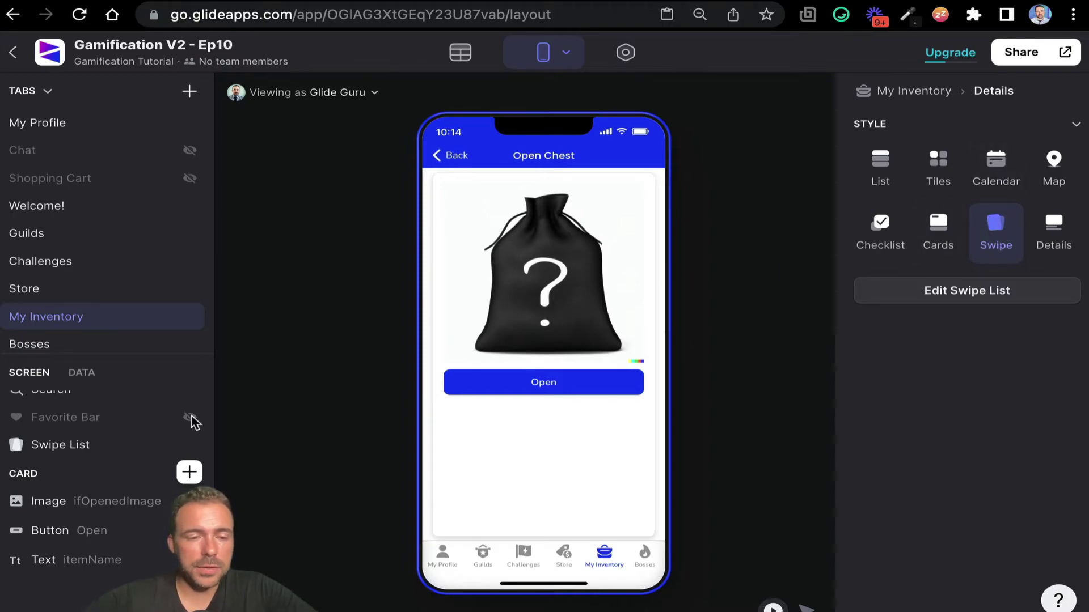
click(64, 504)
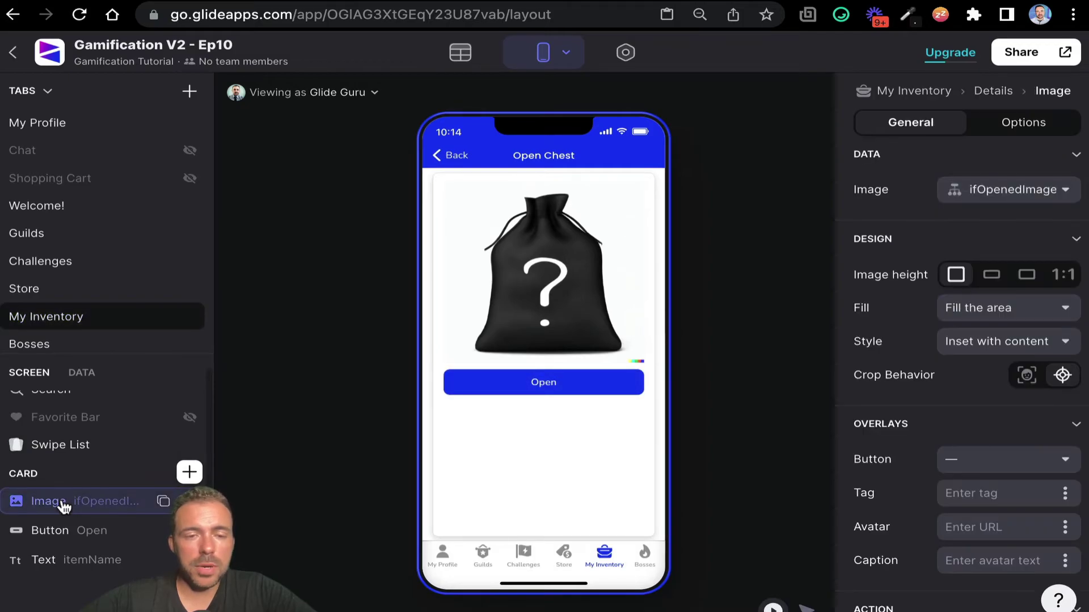
click(56, 528)
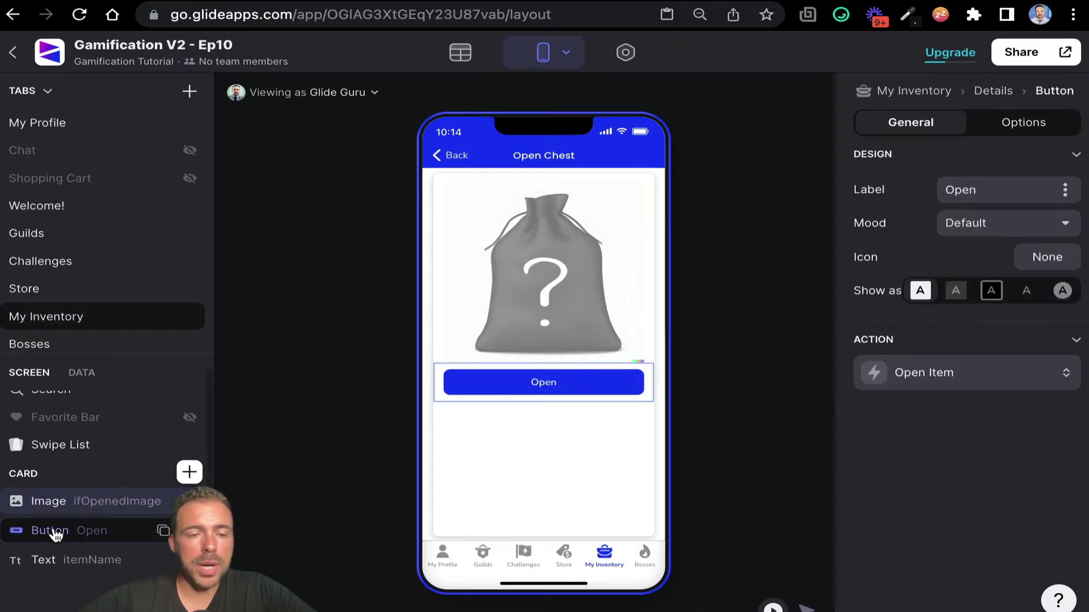
click(45, 562)
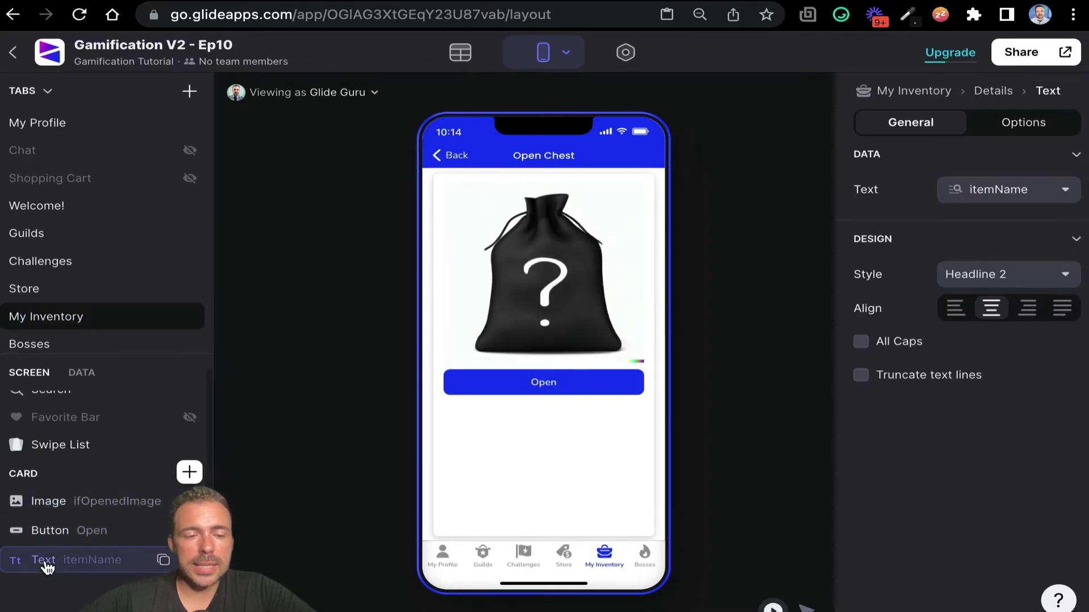
click(45, 509)
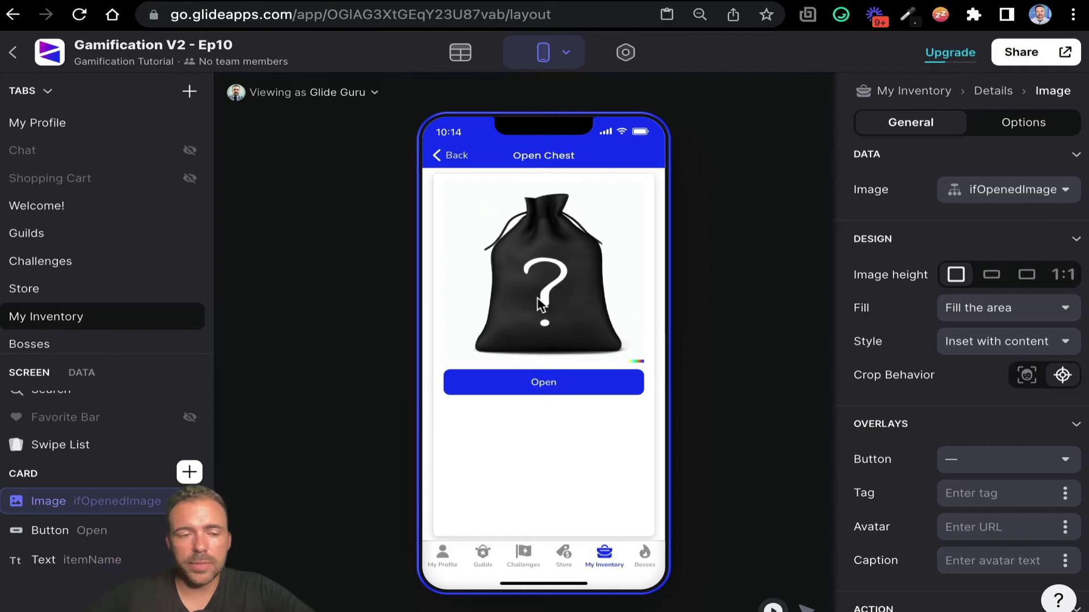
click(97, 562)
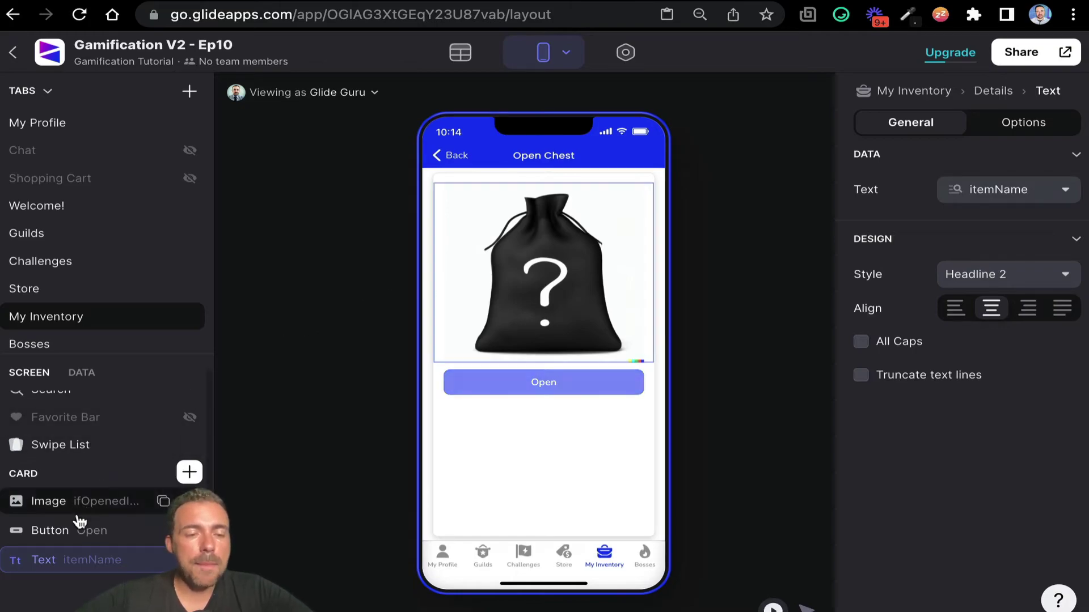
click(71, 533)
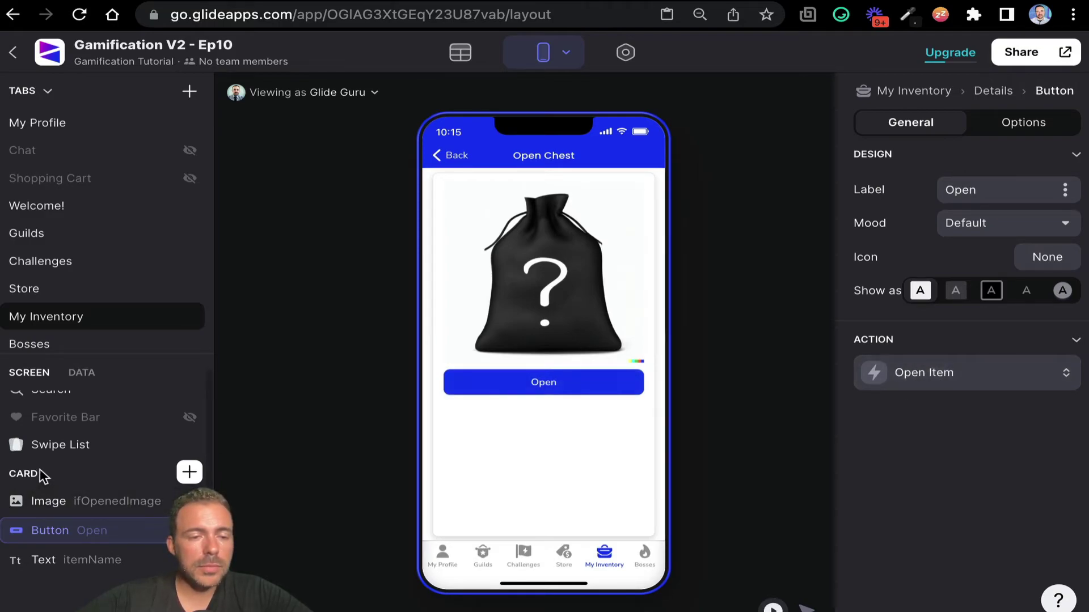
Check the Swipe List's column for saving the last swipe and turn off its search bar
click(57, 454)
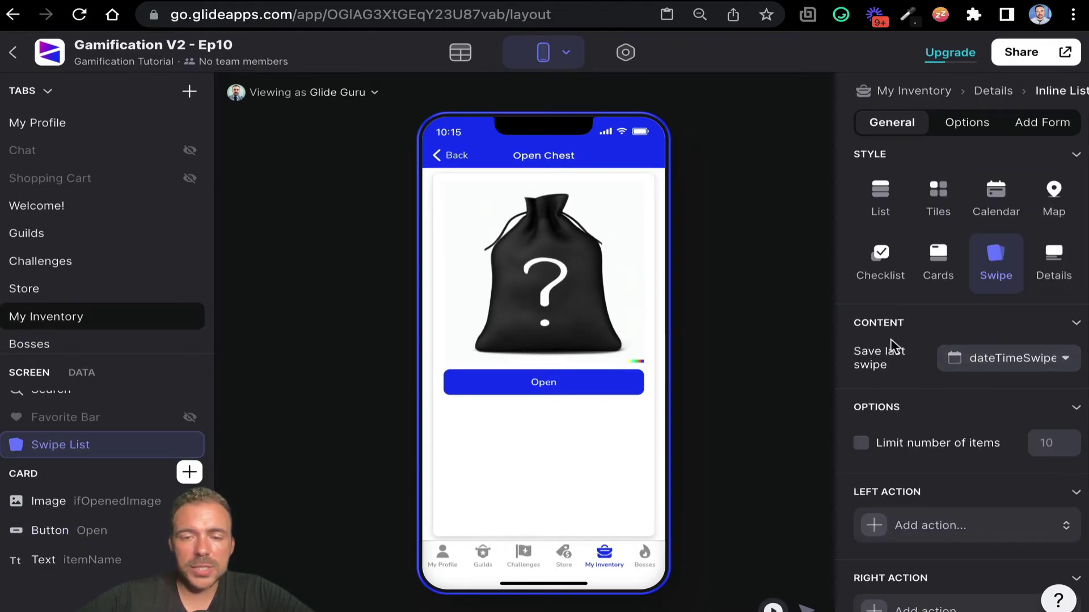
click(1019, 366)
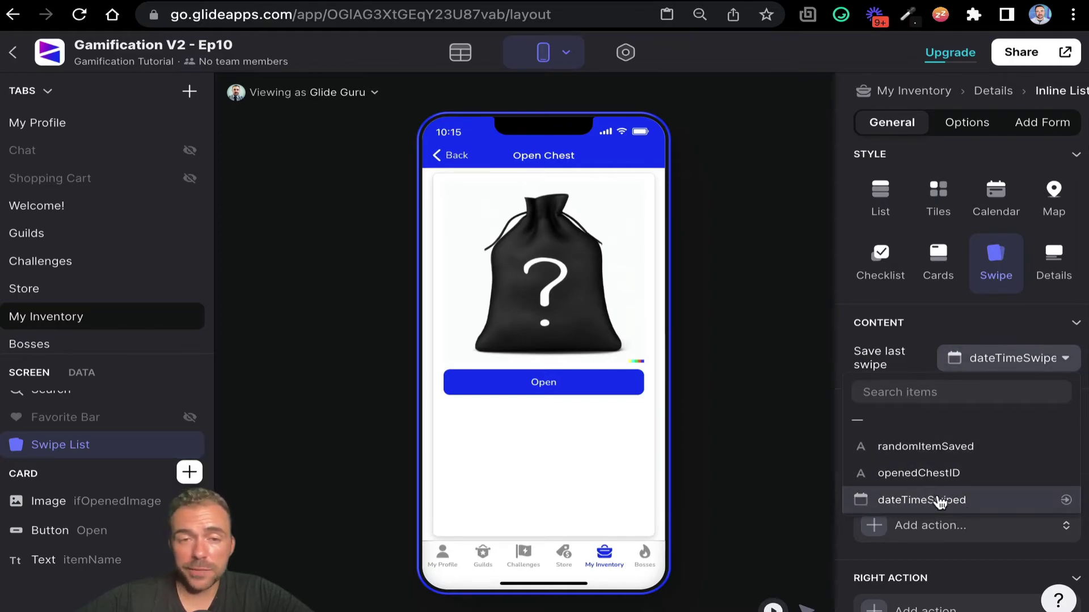
click(967, 124)
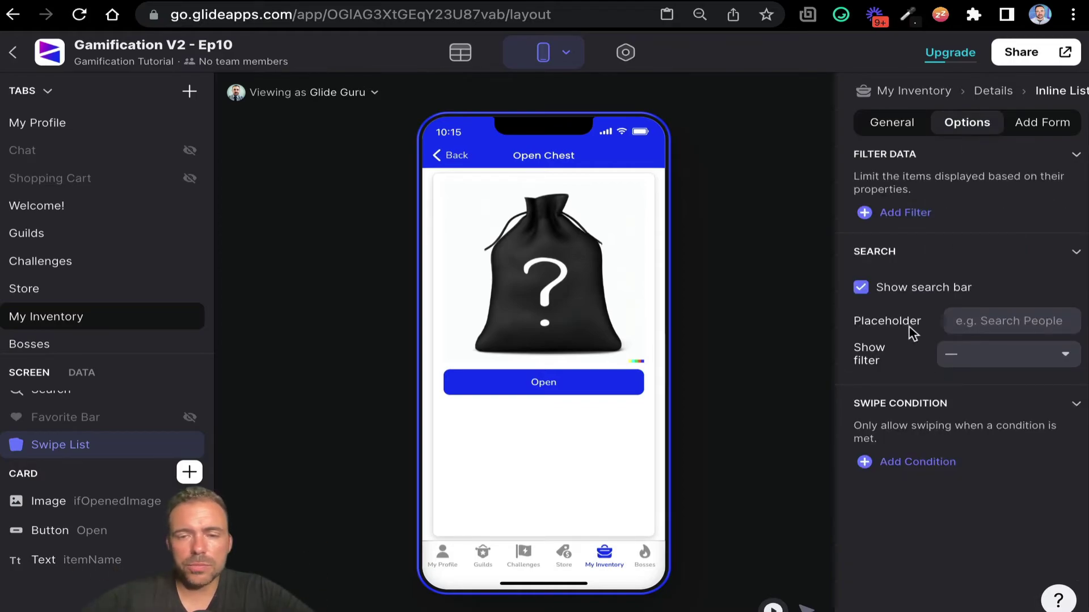
click(861, 288)
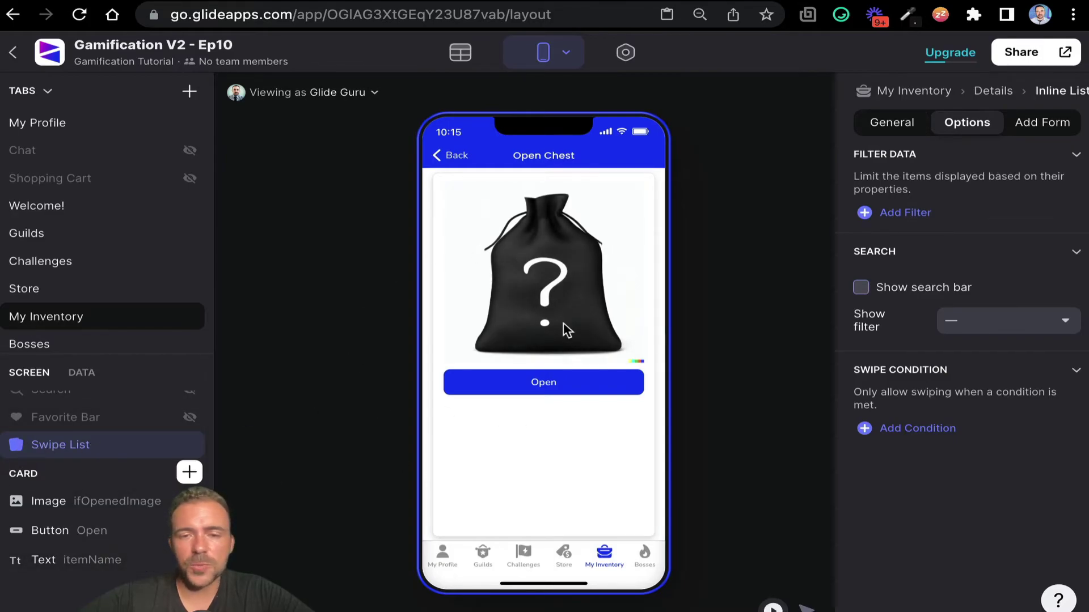
Examine the Swipe List's item limit and its left and right swipe actions
click(903, 126)
scroll(961, 463, down, 3)
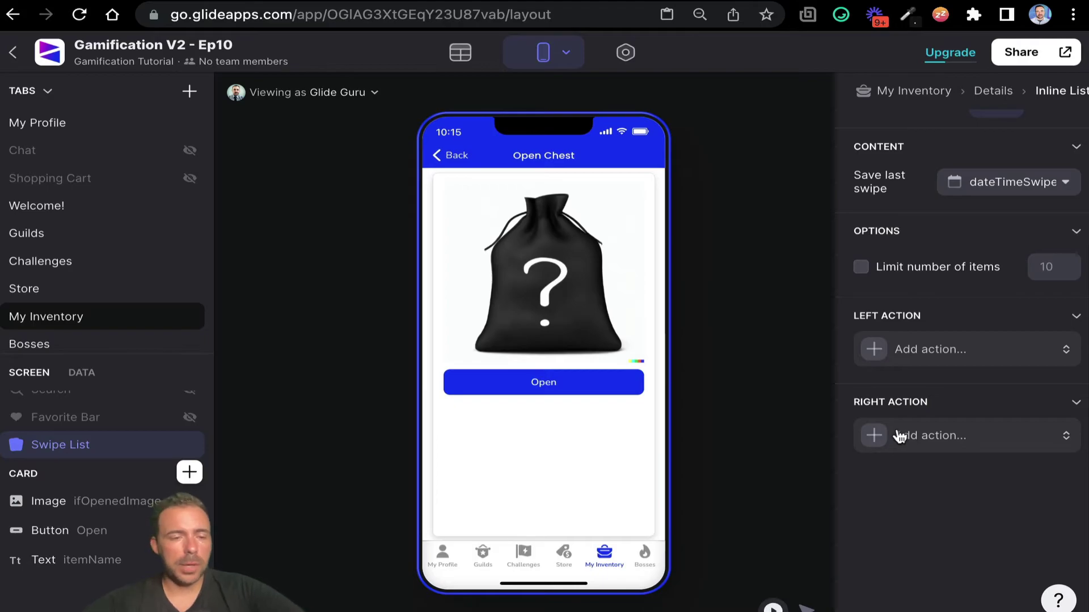
Open the Open Item action assigned to the chest card's Open button for editing
click(369, 301)
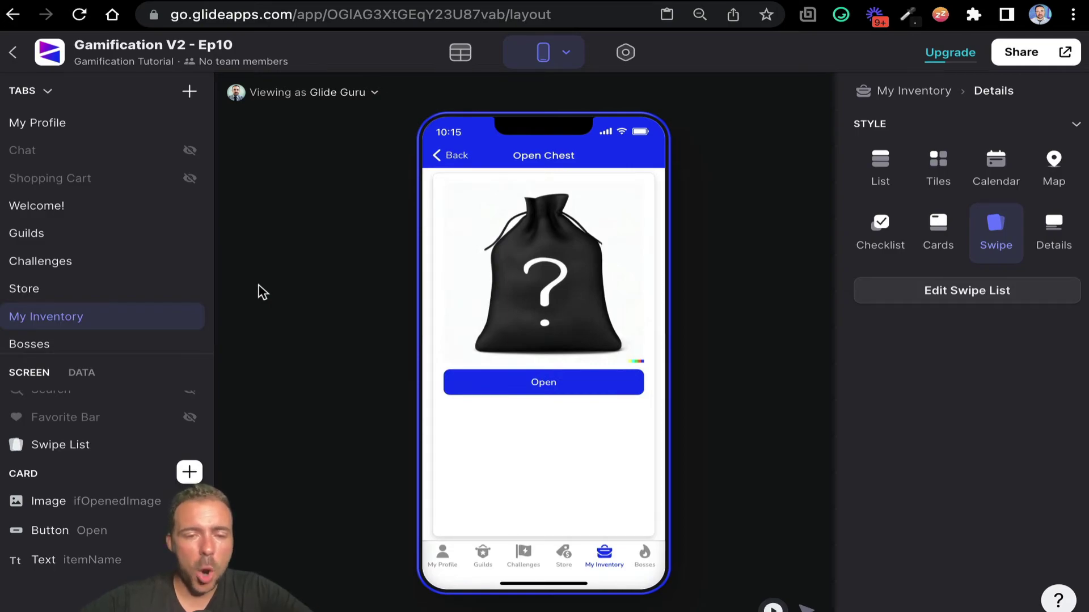
click(69, 533)
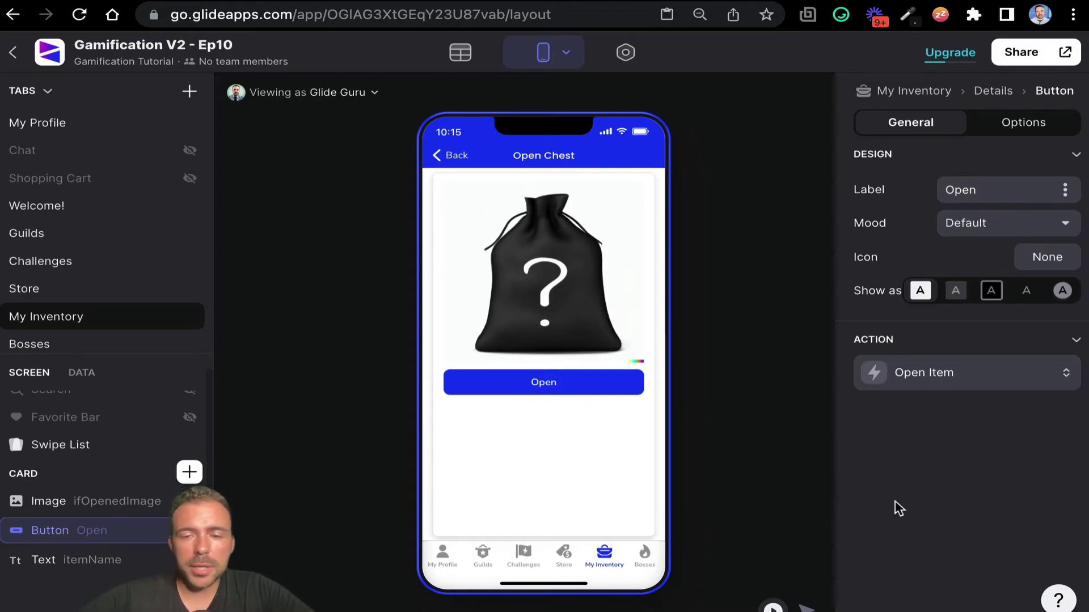
click(918, 372)
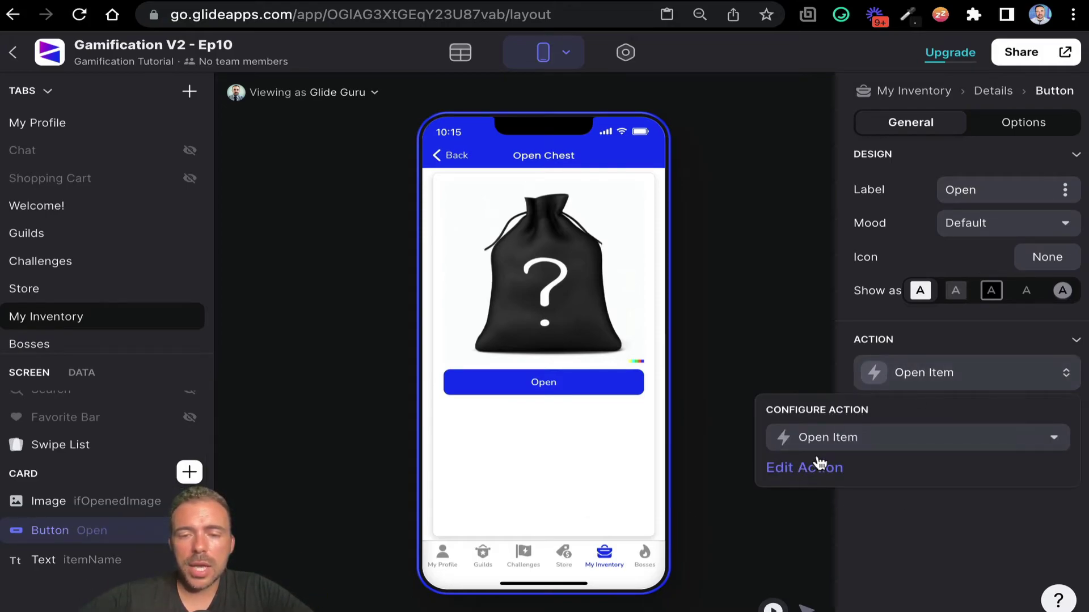
click(835, 443)
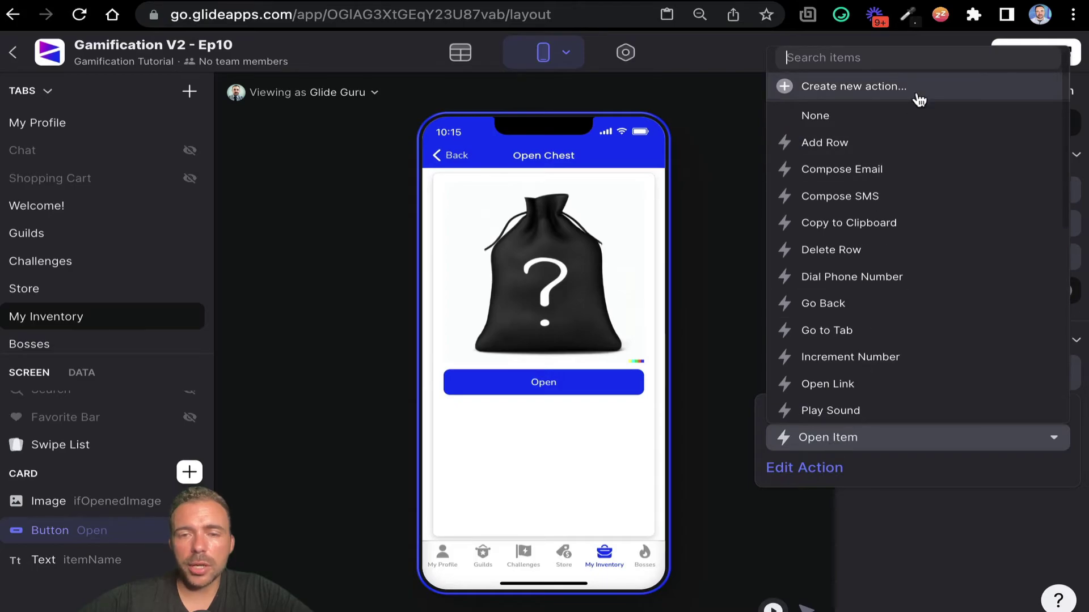
click(813, 471)
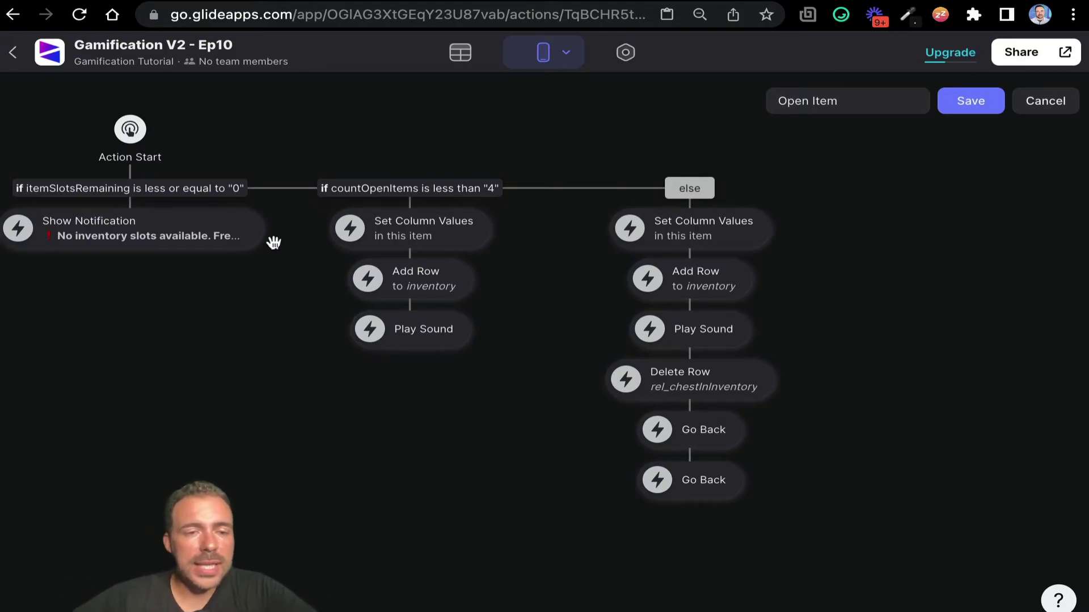
Examine the first branch's itemSlotsRemaining condition and locate its source column in the User Profile
click(211, 190)
click(139, 279)
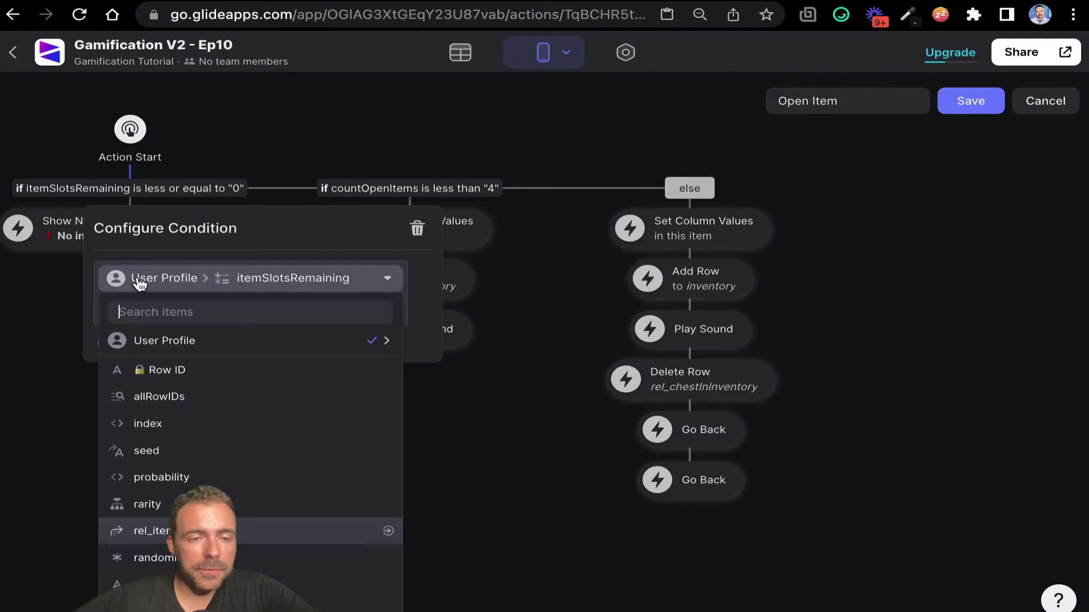
mouse_move(173, 347)
scroll(588, 476, down, 10)
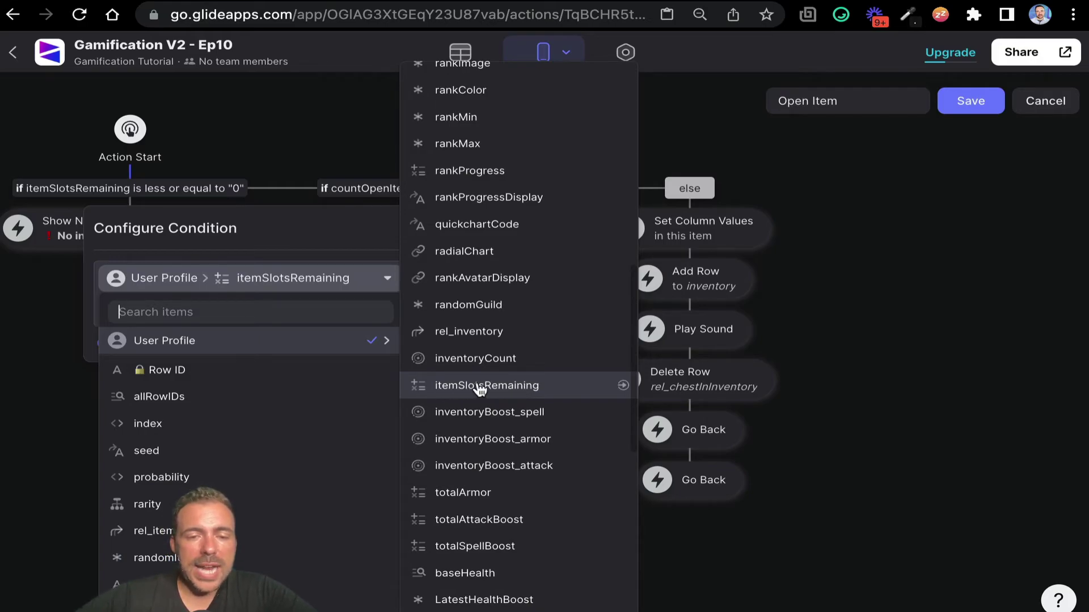
click(37, 341)
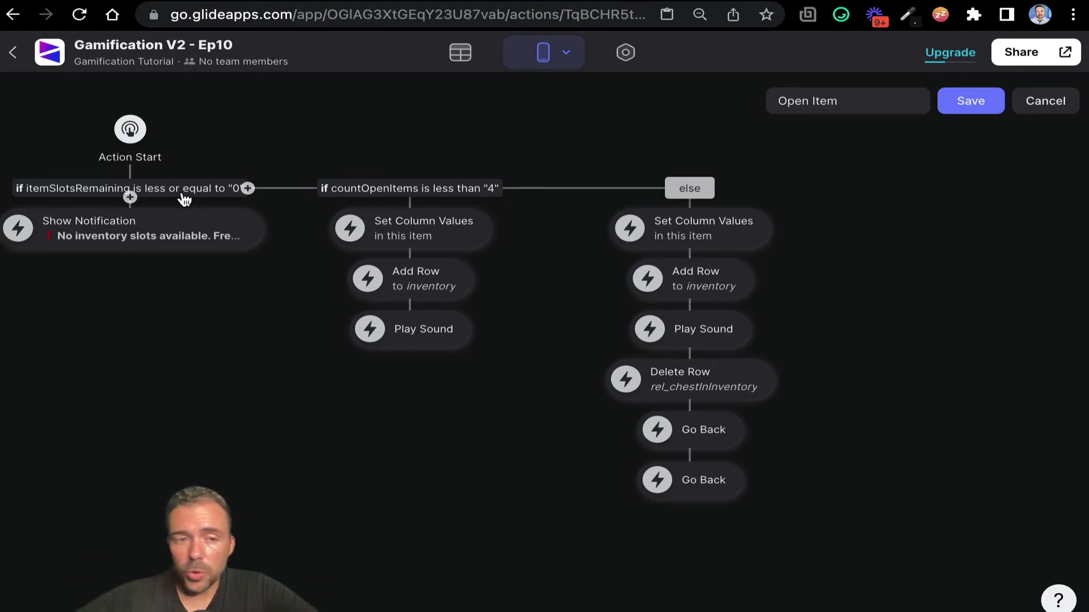
Review the message text and icon of the first branch's Show Notification action
click(202, 240)
drag(340, 382, 233, 360)
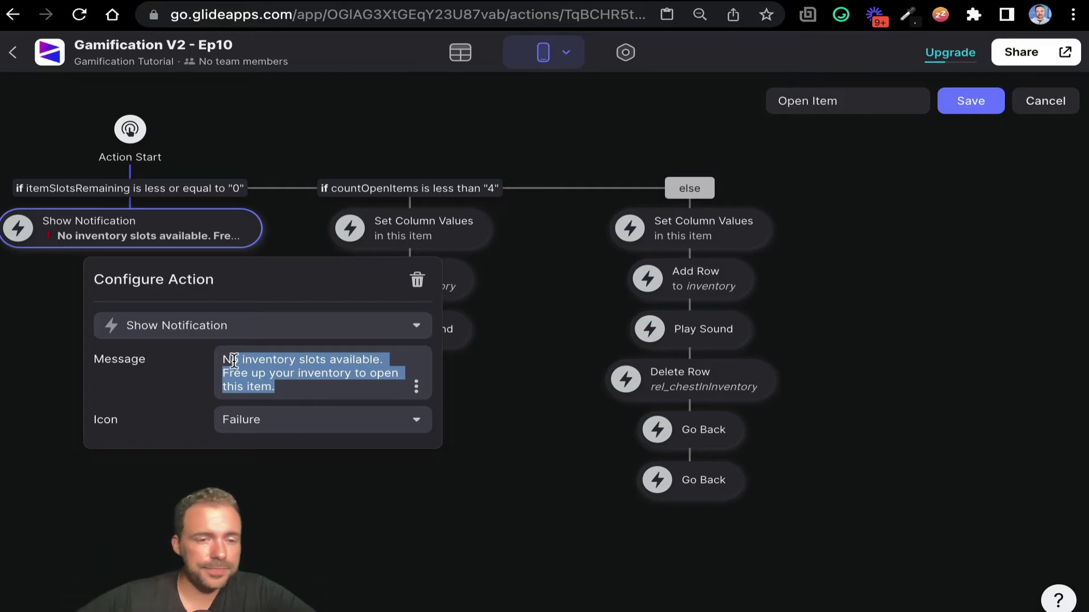
click(229, 493)
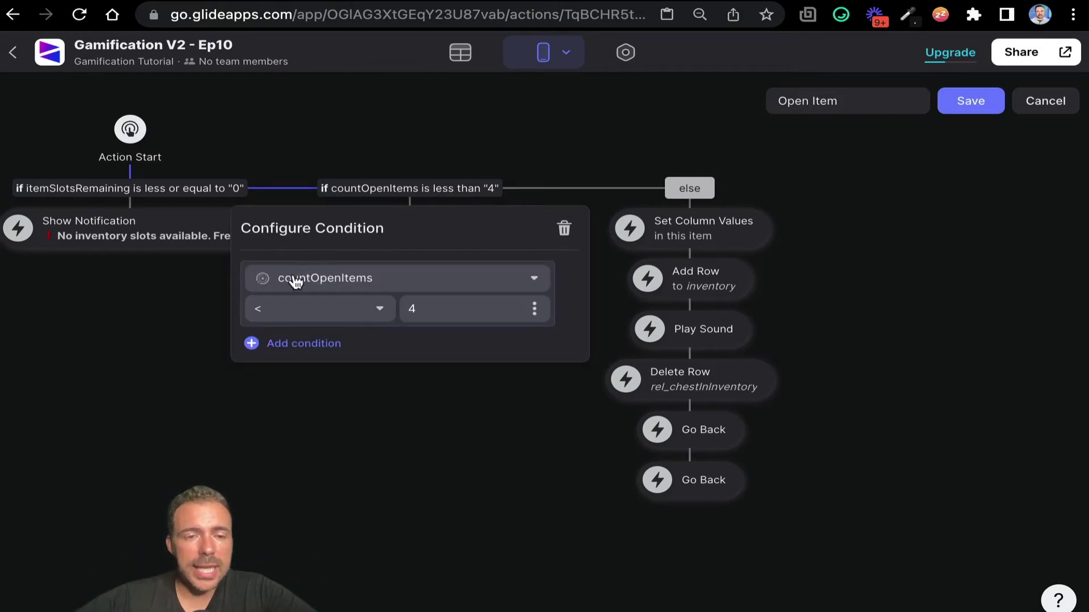
Examine the second branch's countOpenItems condition, including its source column and comparison value
click(332, 280)
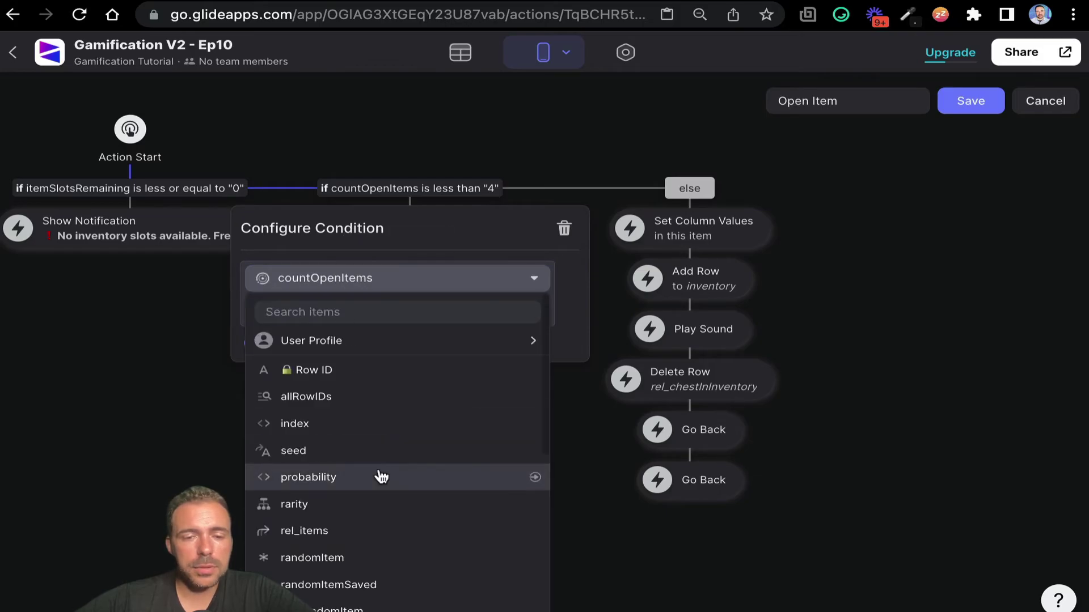
scroll(379, 474, down, 5)
click(292, 443)
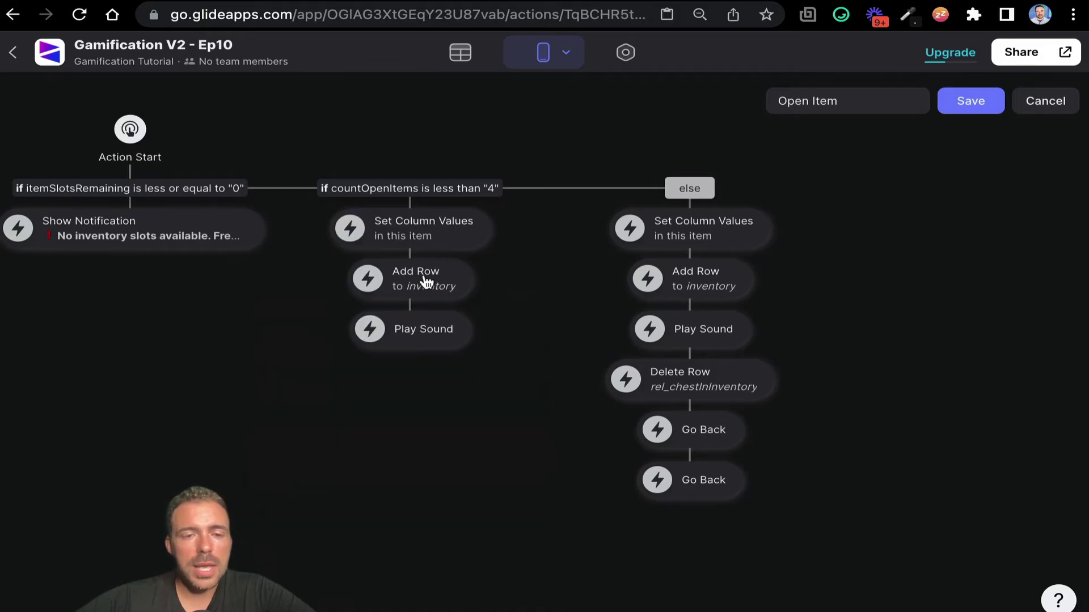
click(467, 189)
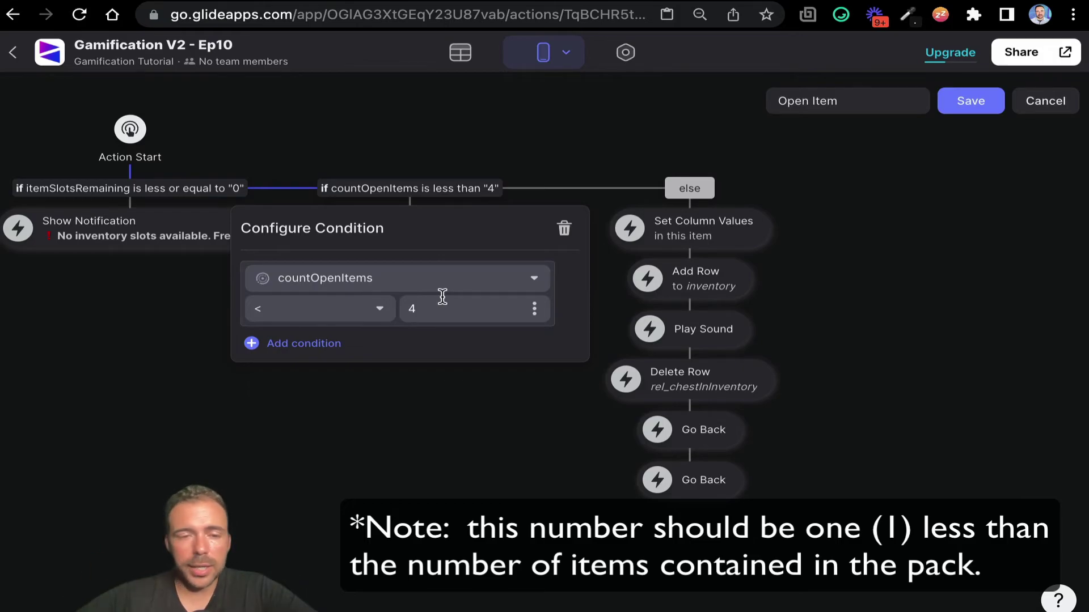
click(376, 454)
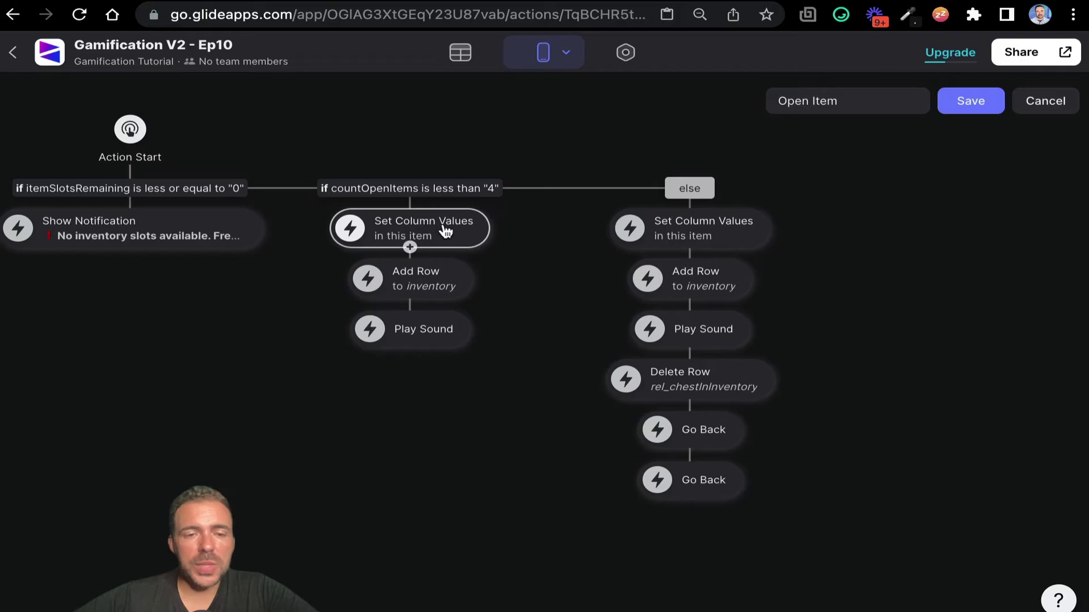
Inspect which column feeds randomItemSaved in the second branch's Set Column Values action
click(446, 231)
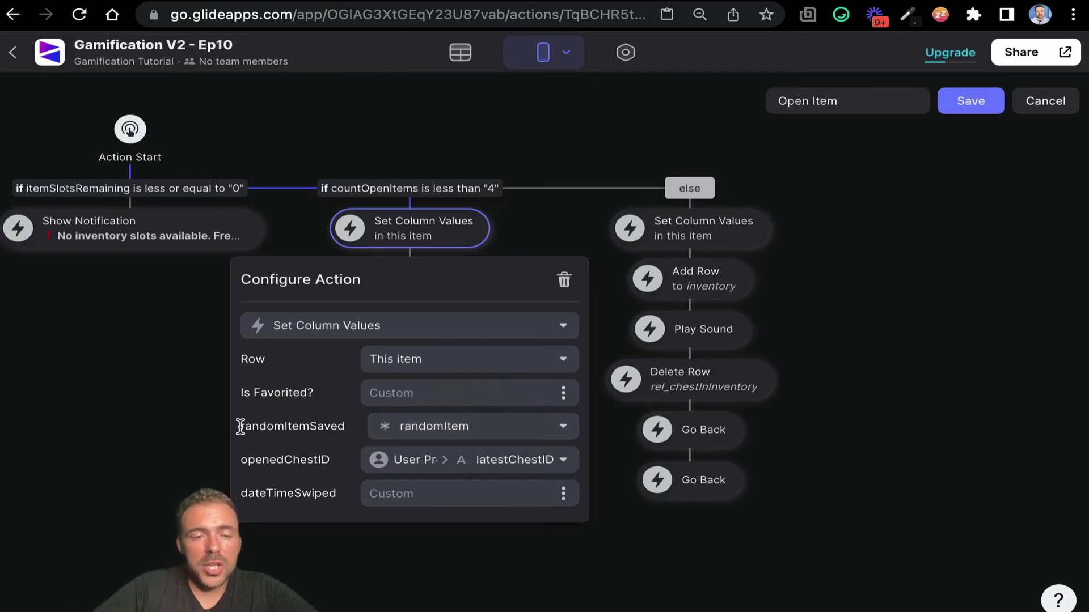
drag(244, 428, 344, 431)
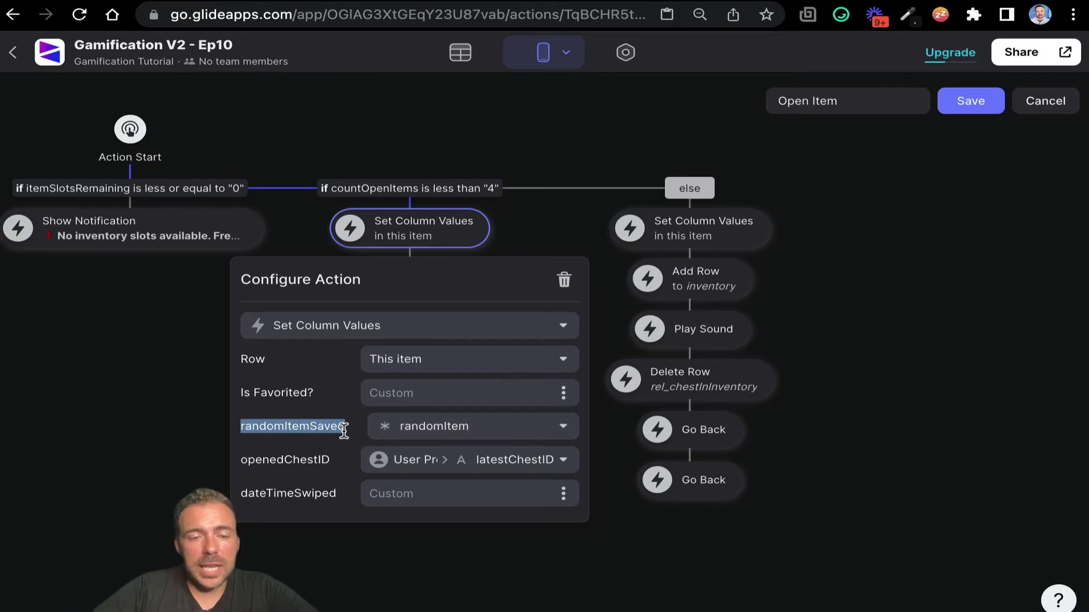
click(427, 426)
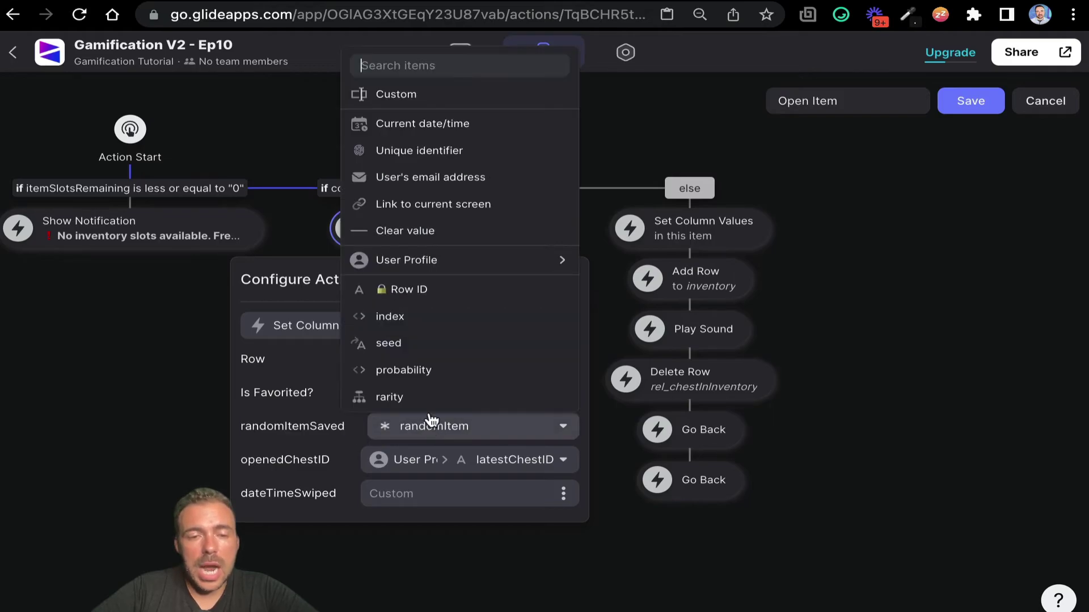
scroll(453, 340, down, 5)
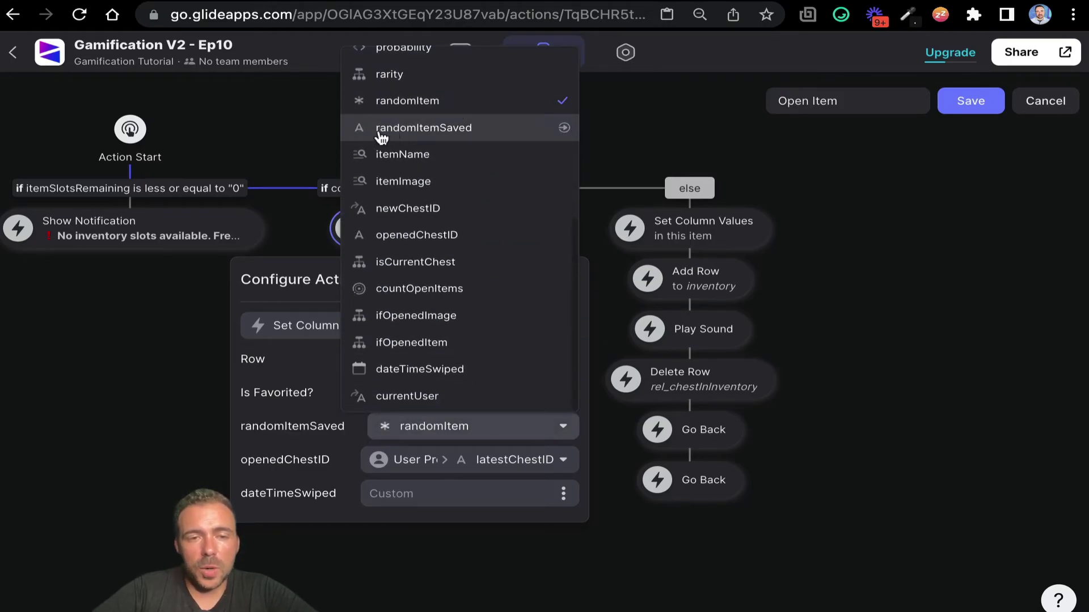
click(262, 409)
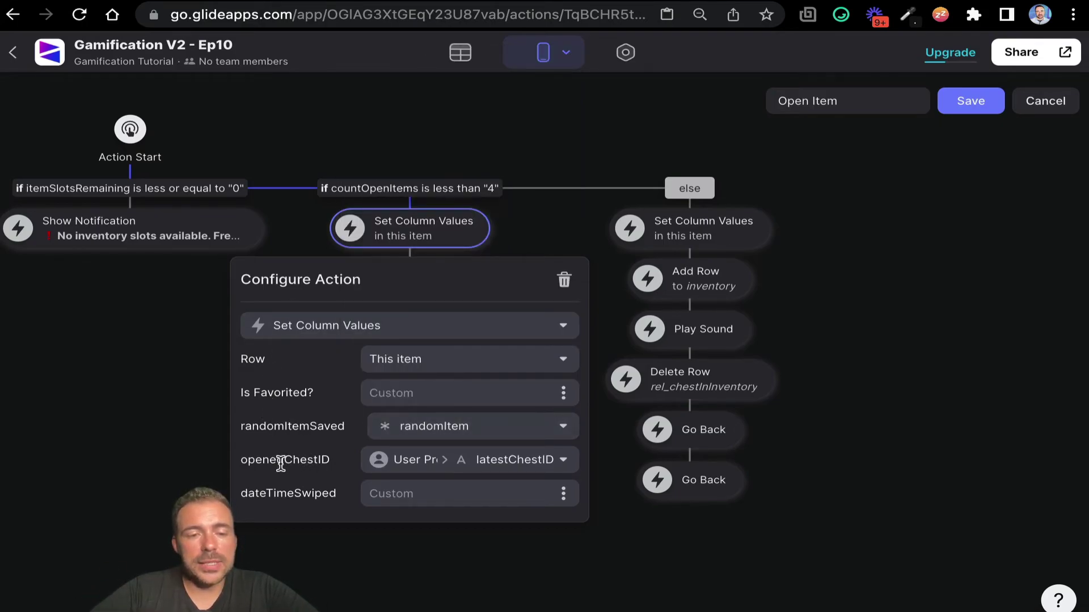
Inspect the User Profile column that feeds openedChestID in the second branch's Set Column Values action
click(413, 457)
scroll(426, 375, down, 2)
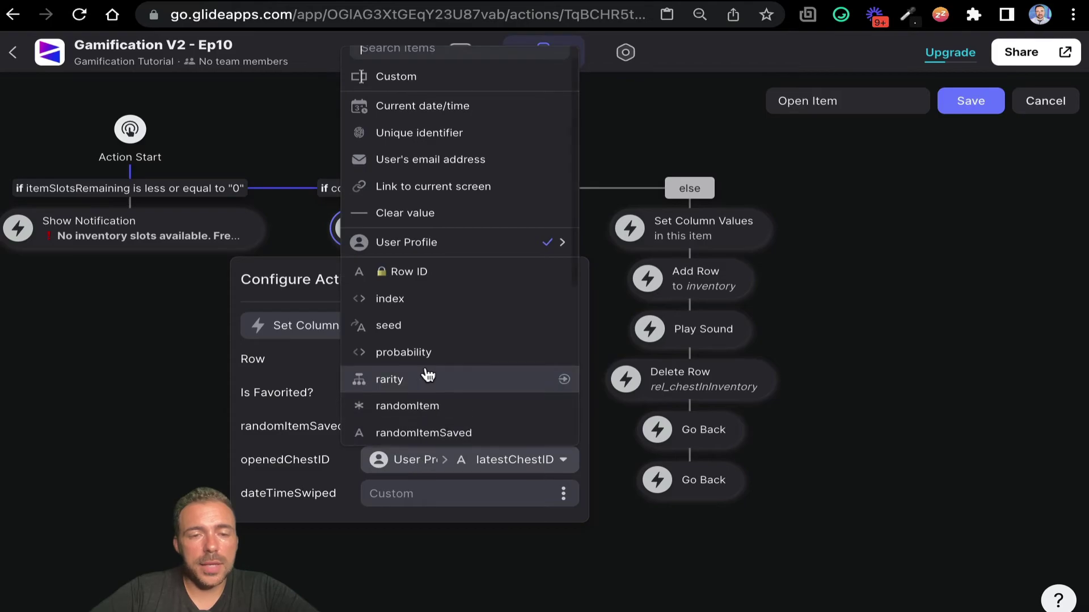
mouse_move(442, 218)
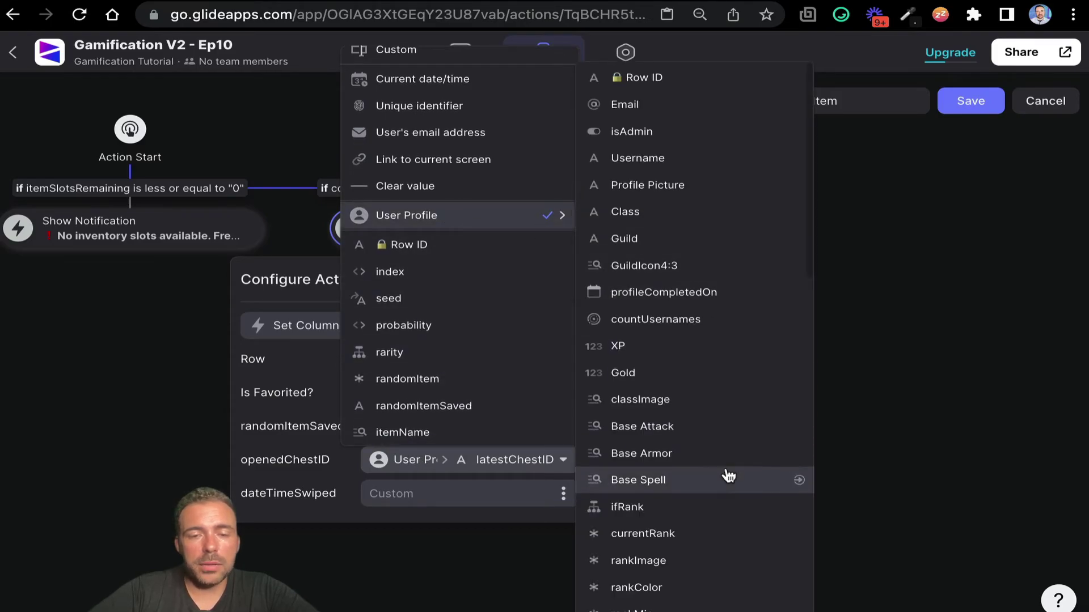
scroll(727, 476, down, 10)
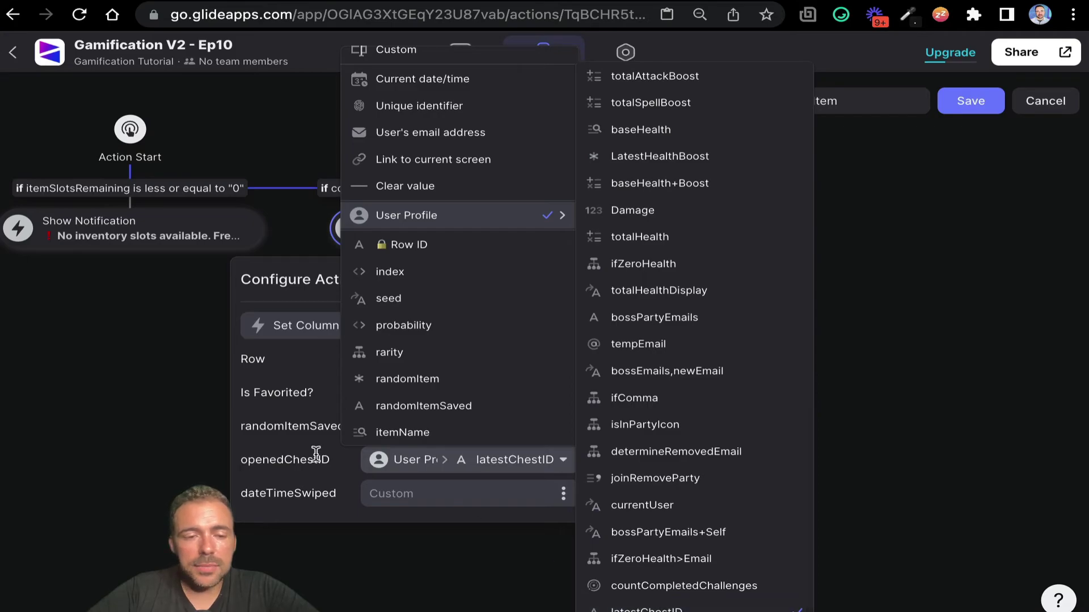
click(363, 464)
drag(240, 462, 343, 462)
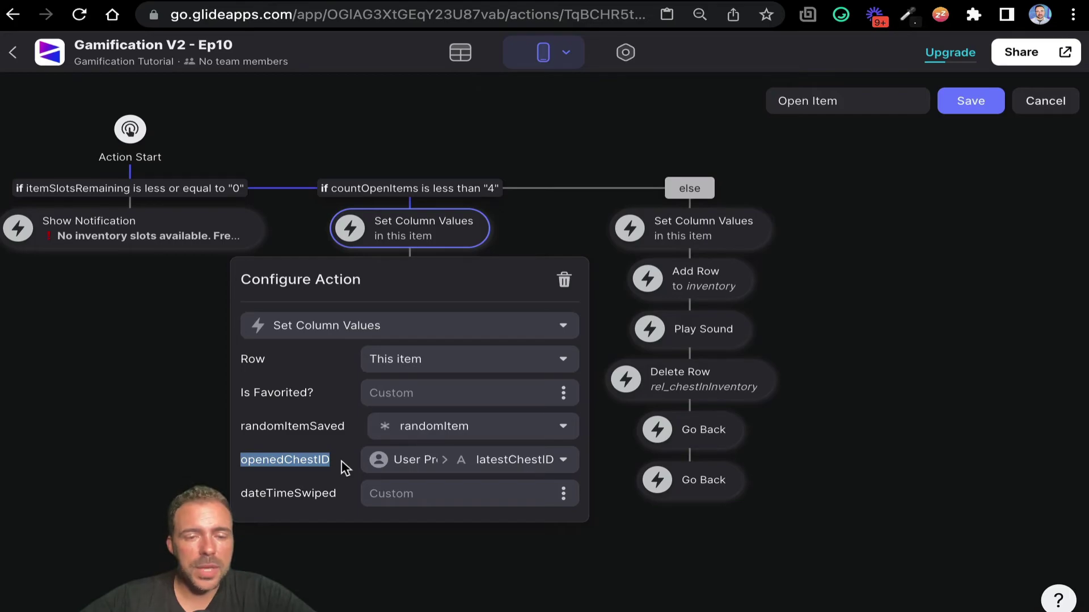
click(330, 605)
click(452, 243)
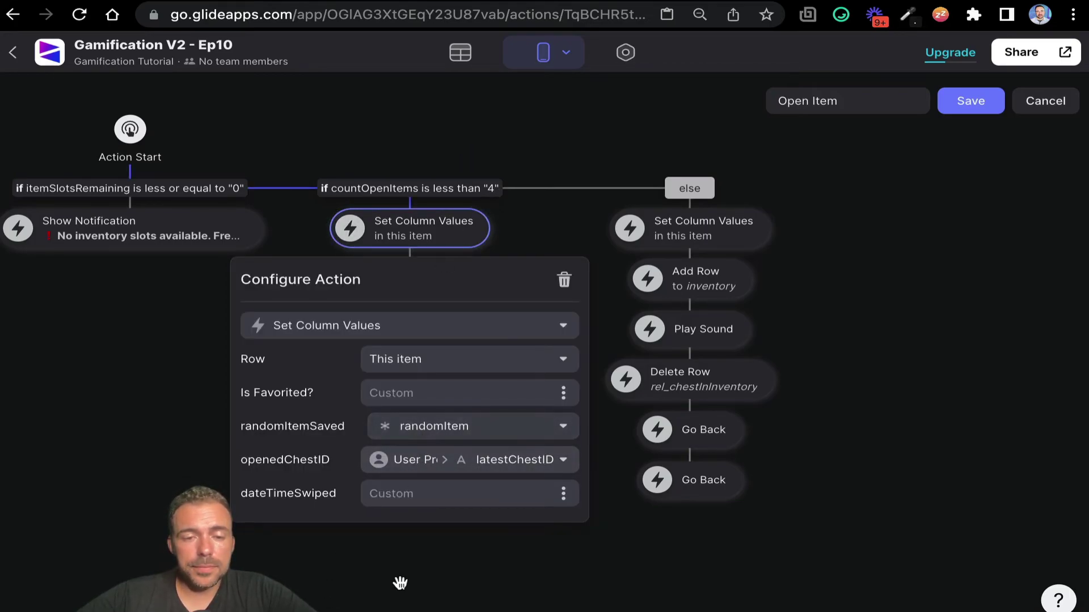
click(396, 603)
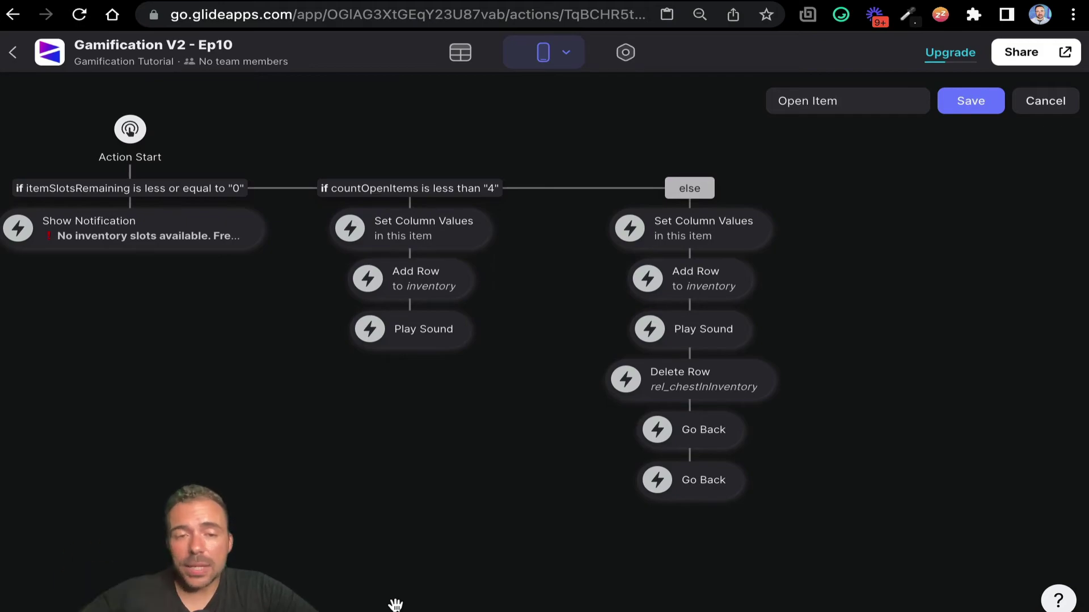
Review the sources for User Email, Timestamp and Item ID in the second branch's Add Row to inventory action
click(446, 294)
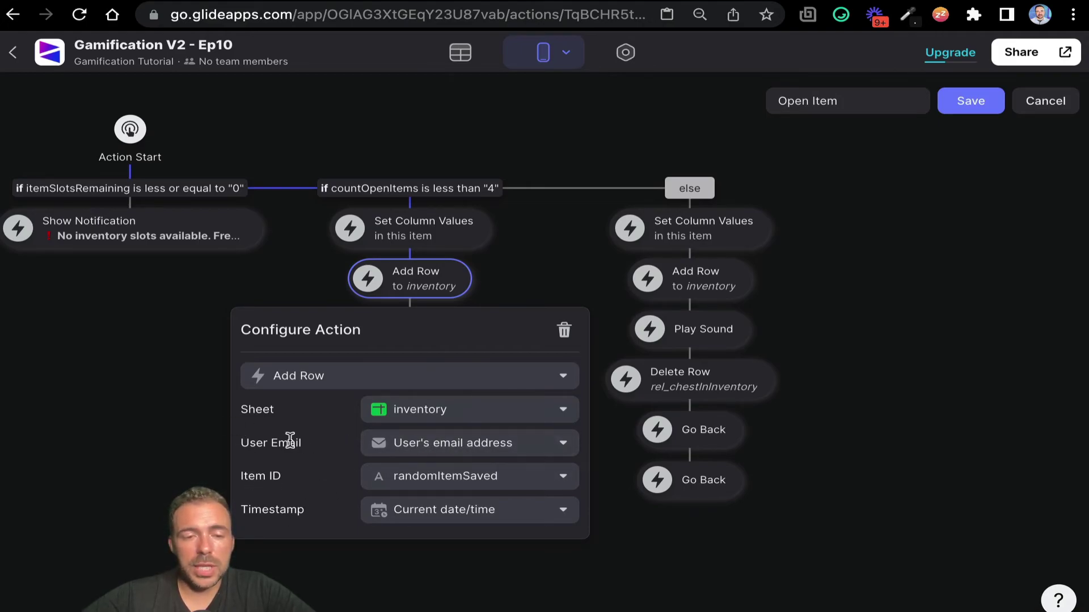
click(458, 443)
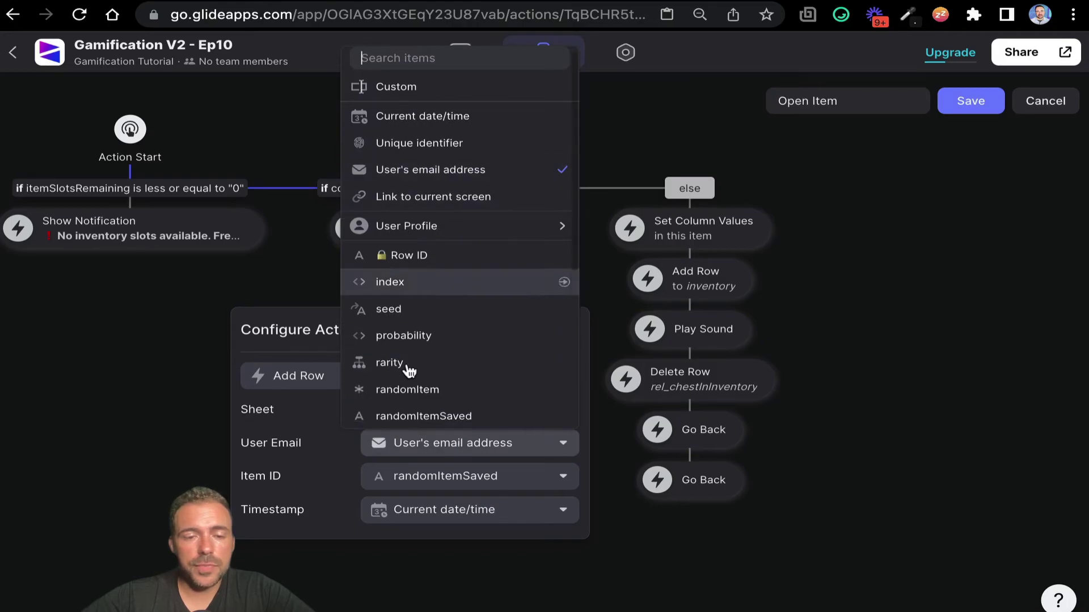
click(412, 519)
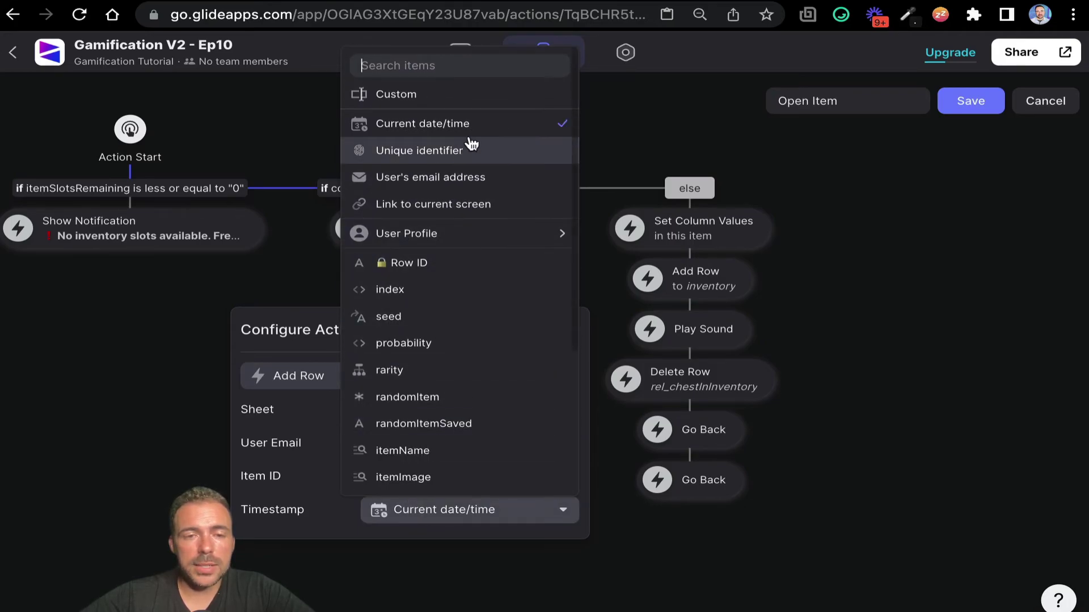
click(293, 479)
click(430, 485)
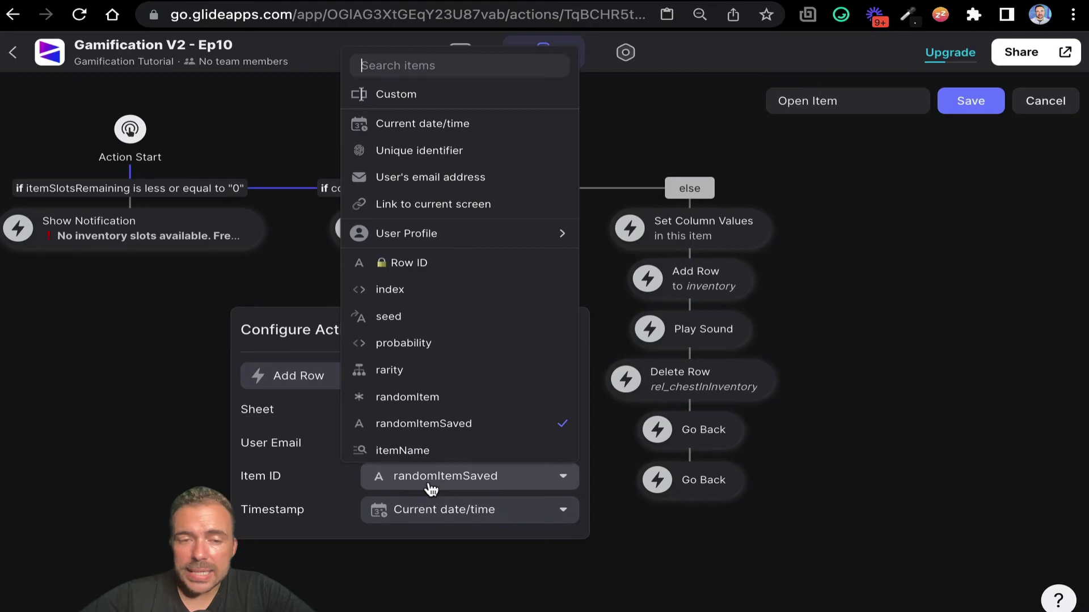
scroll(472, 388, down, 3)
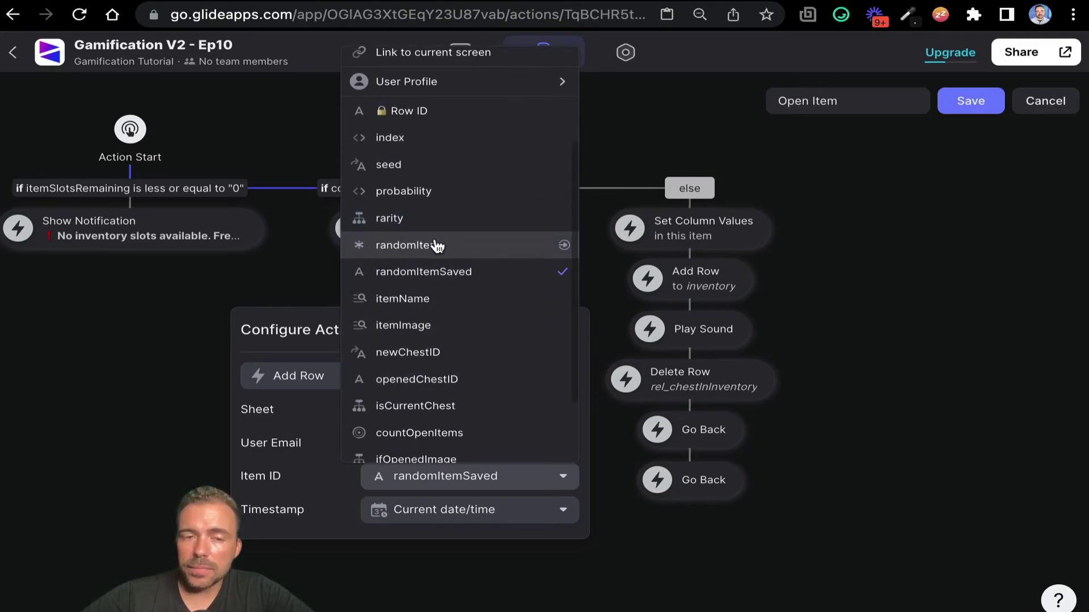
click(224, 326)
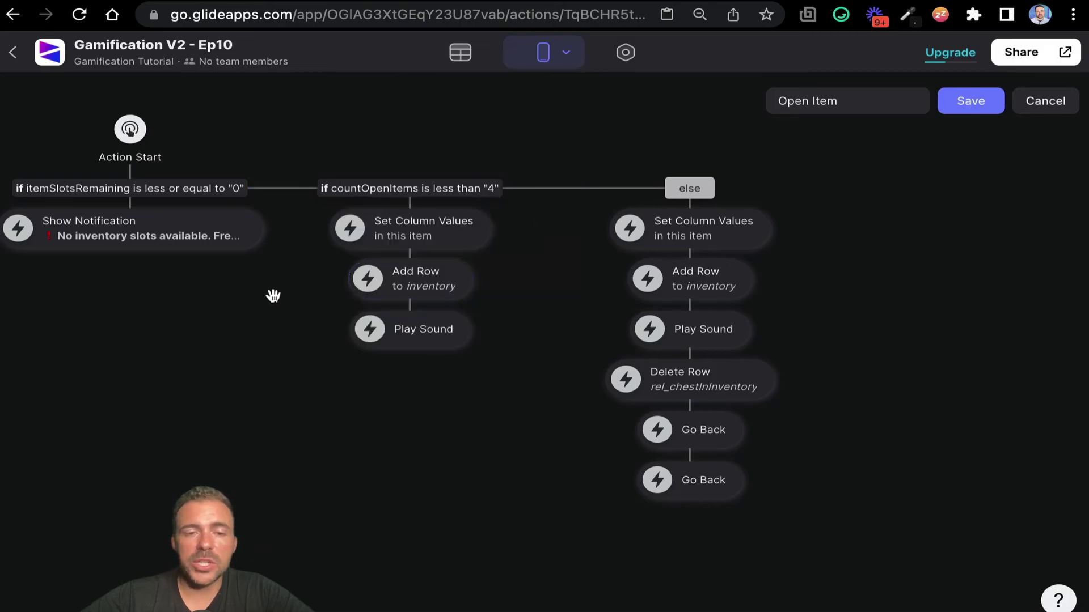
Recheck the second branch's Set Column Values mappings and view its Play Sound setting
click(457, 238)
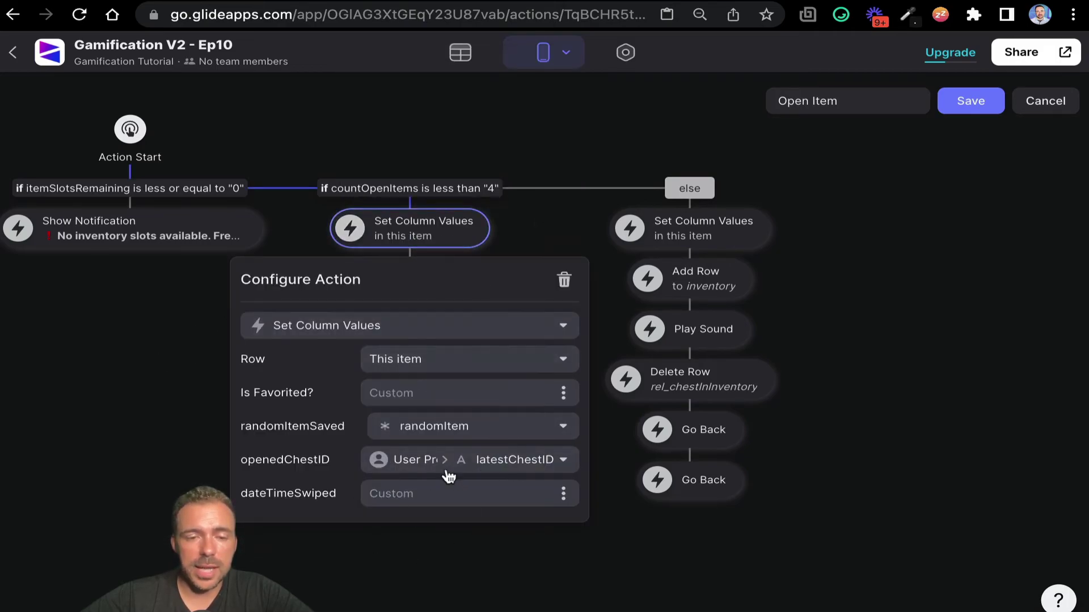
click(431, 605)
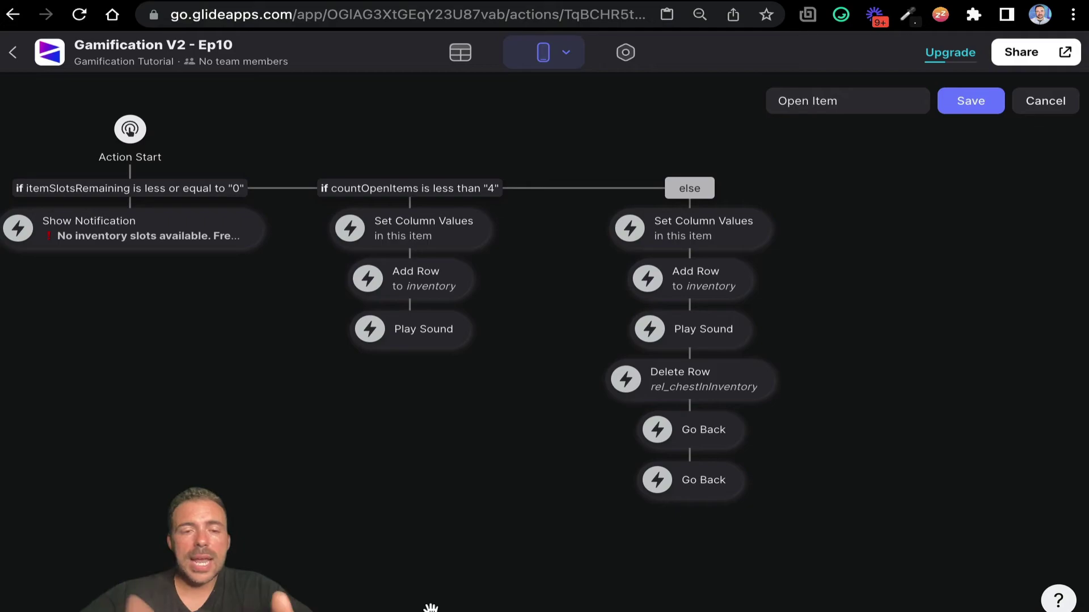
click(442, 343)
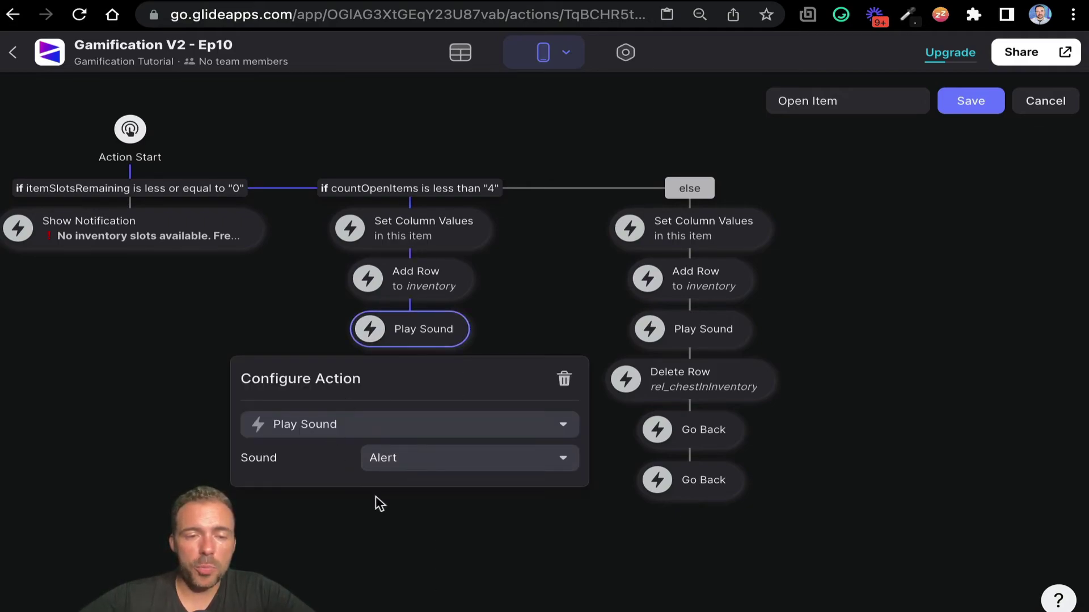
click(389, 551)
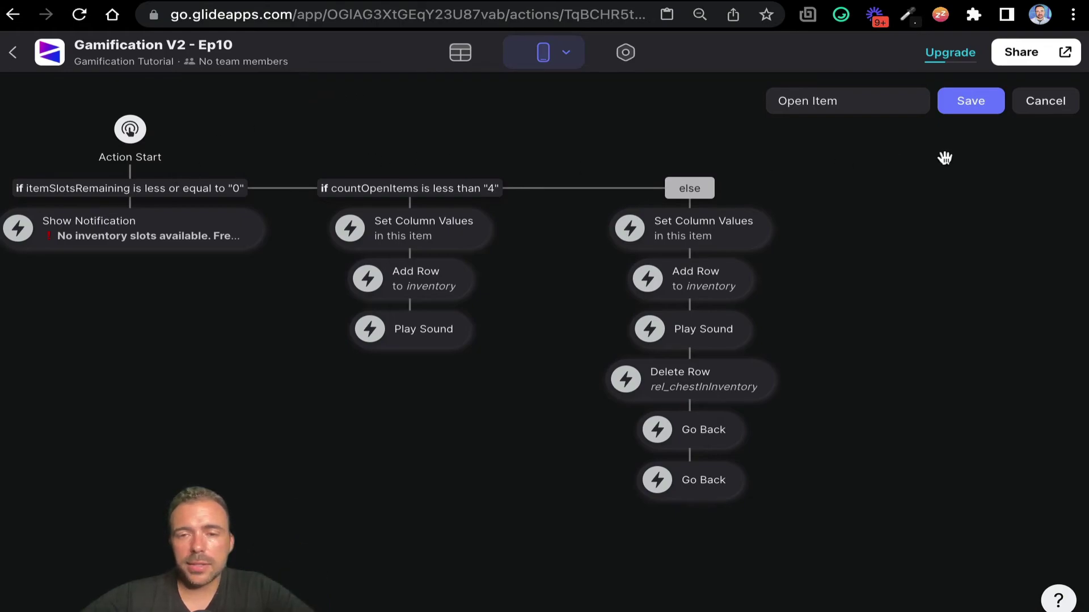
Save the action under the name Open Item and open the first mystery bag in the app preview
drag(836, 100, 764, 100)
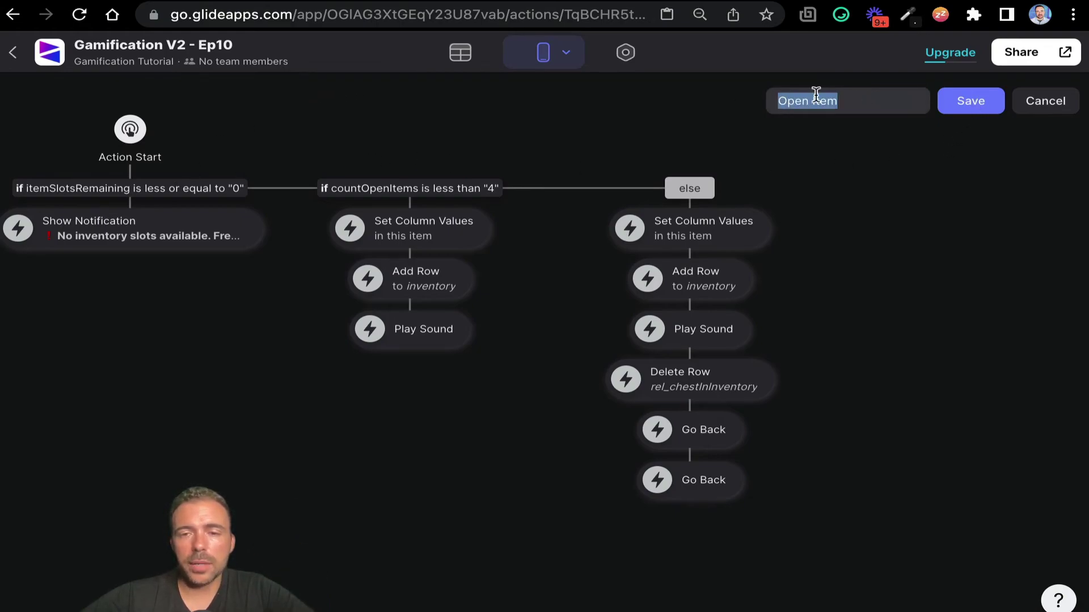
click(968, 103)
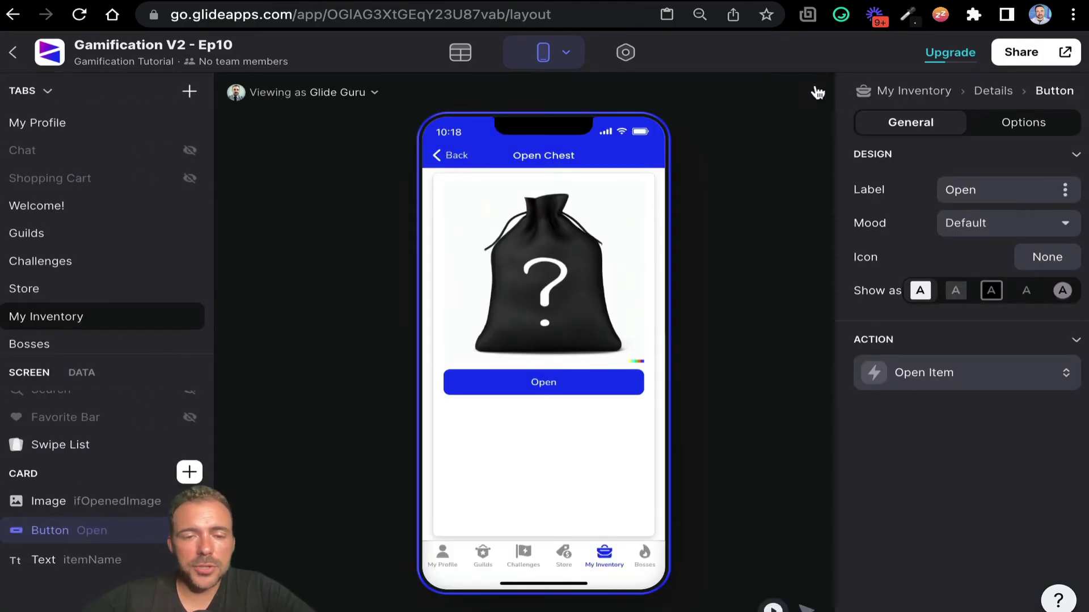
click(539, 387)
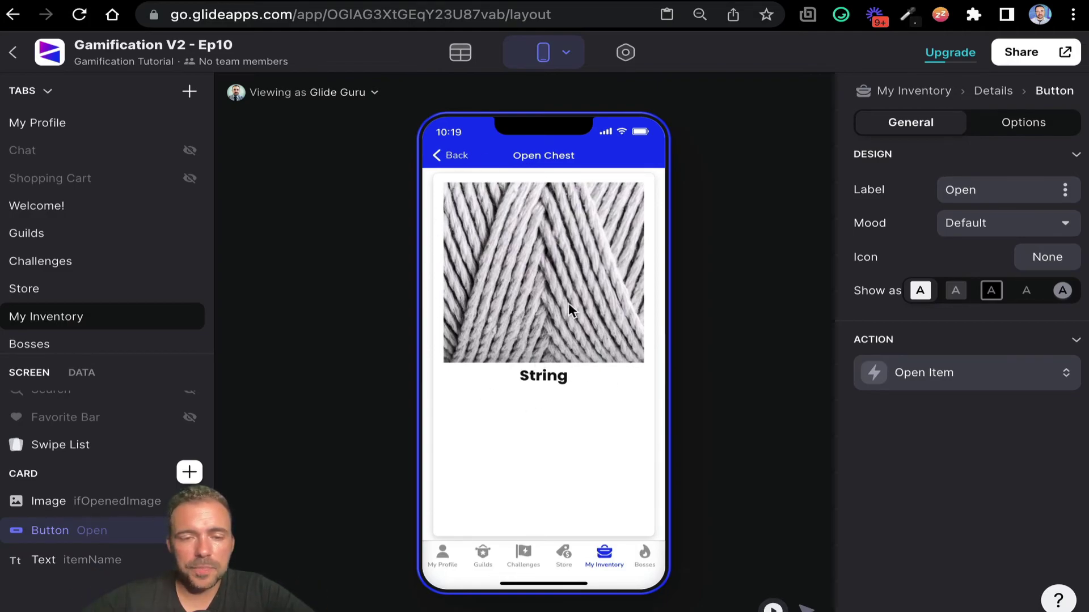
Return to My Inventory in the preview and use the Medium Chest again
click(607, 559)
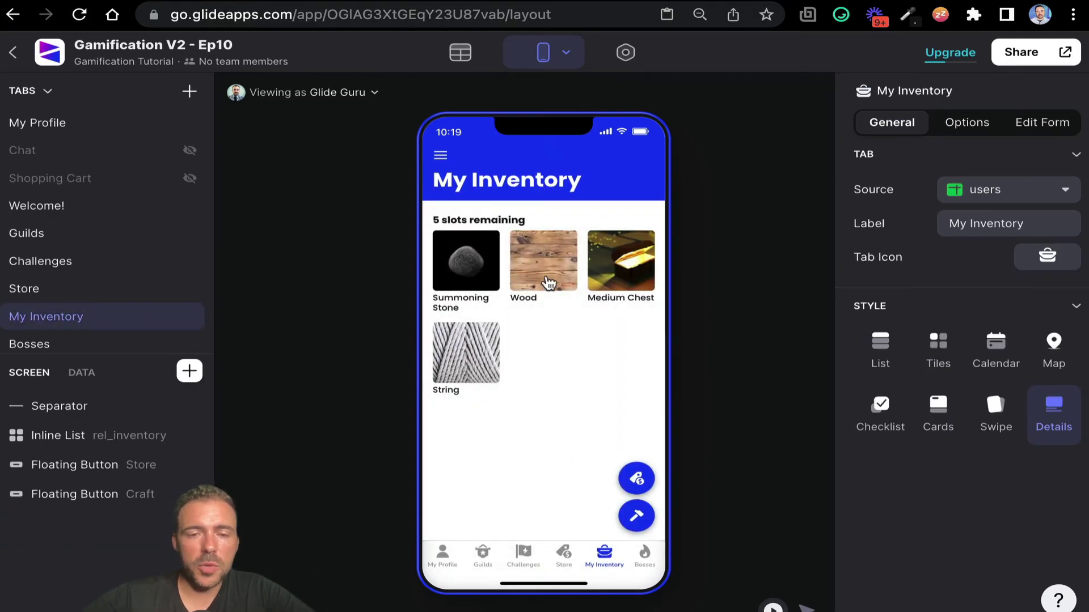
click(628, 260)
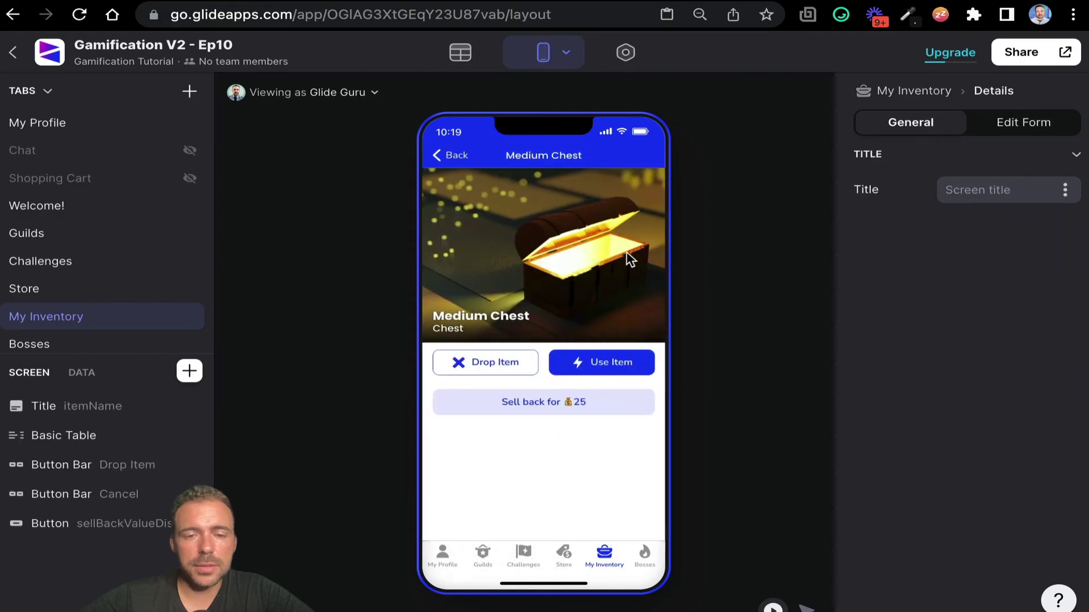
click(600, 368)
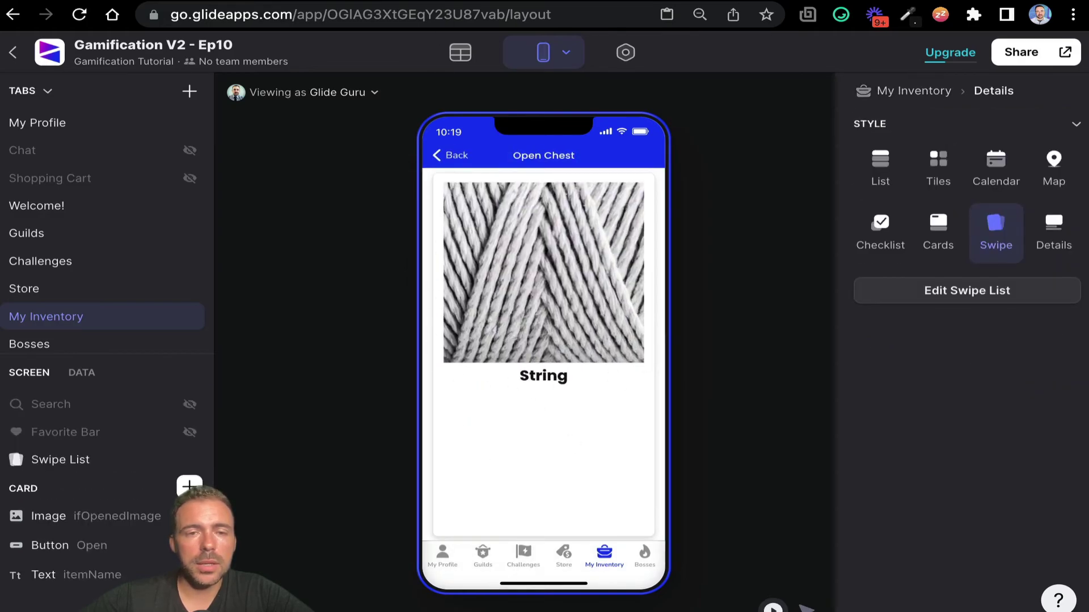
Compare newChestID with openedChestID in the second row of the itemChest table
click(460, 52)
scroll(626, 239, right, 15)
scroll(625, 239, right, 5)
scroll(627, 239, left, 2)
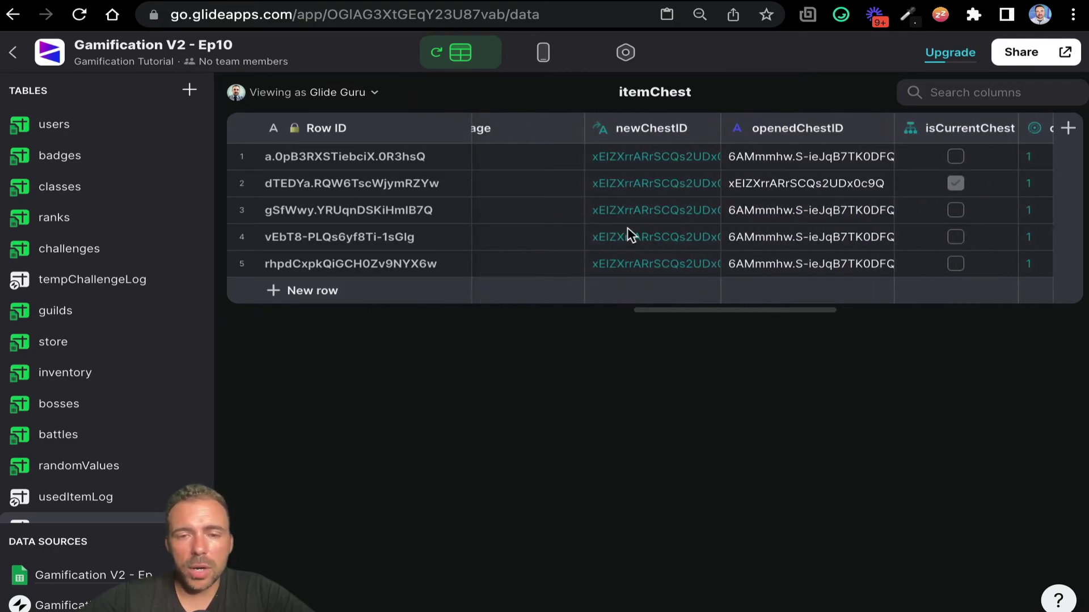
click(242, 183)
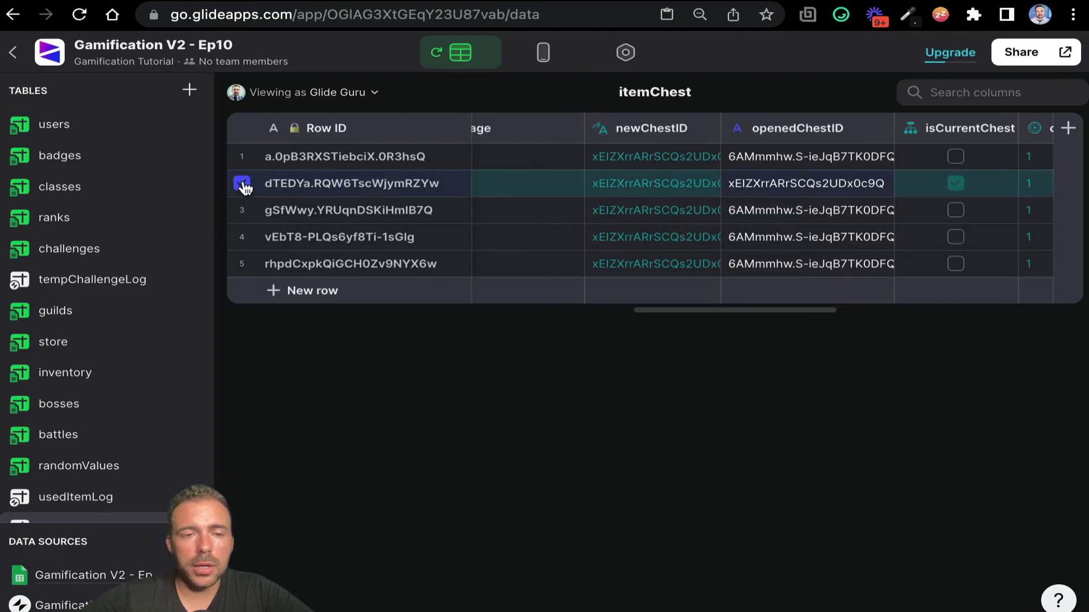
click(651, 187)
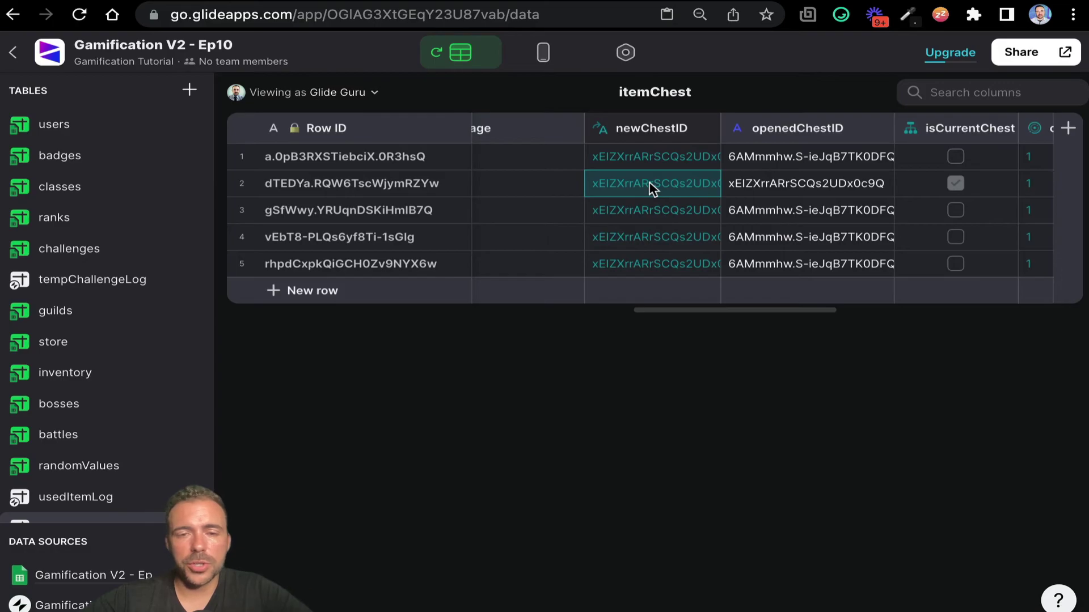
click(808, 184)
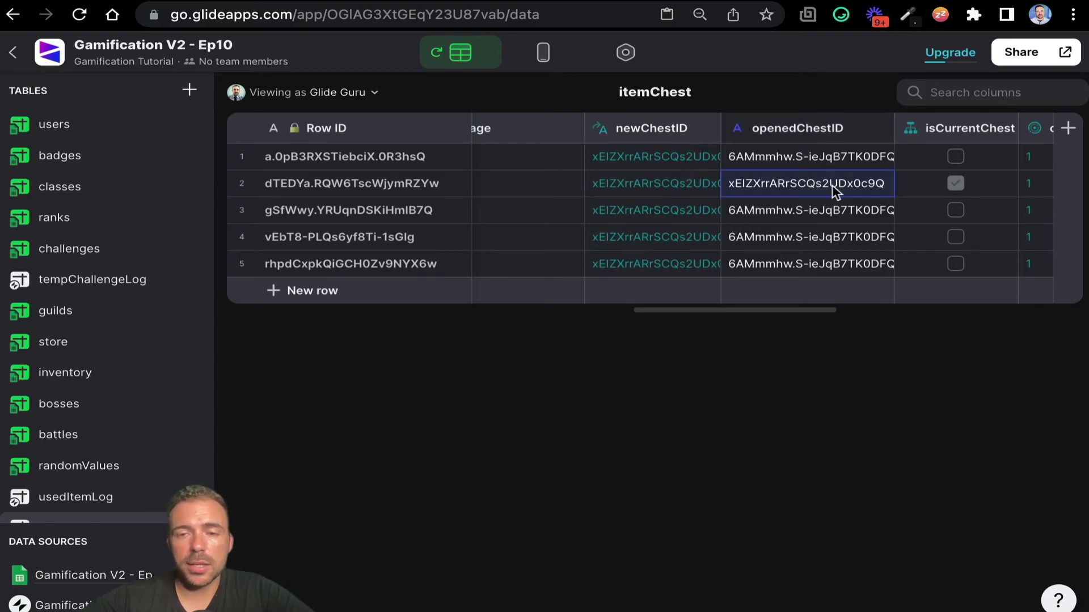
Check the second row's isCurrentChest value and the countOpenItems column in the itemChest table
scroll(827, 187, right, 2)
click(794, 192)
drag(927, 154, 925, 294)
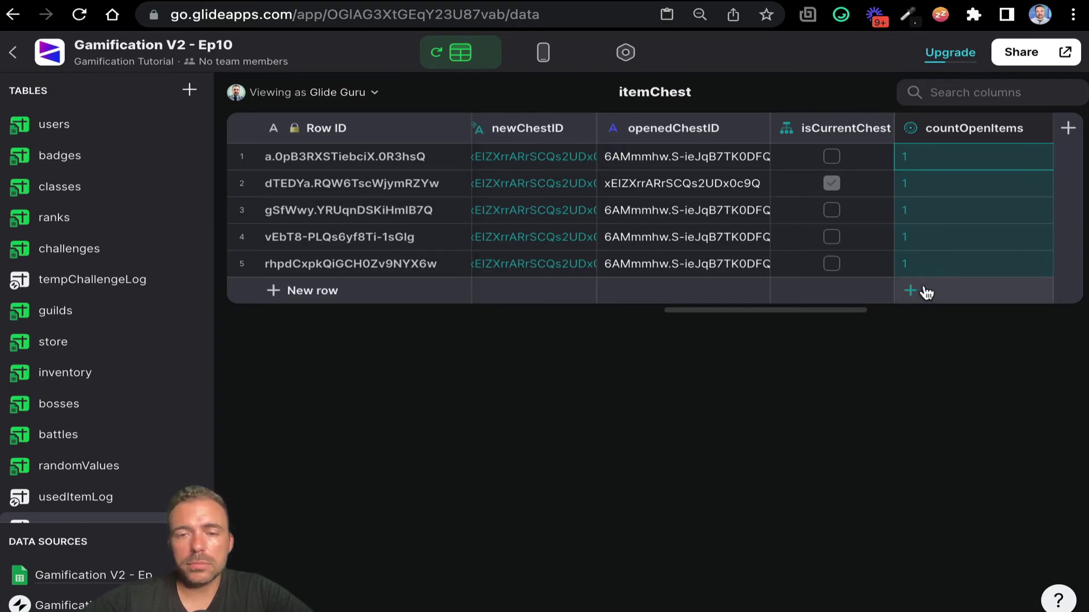
Examine the second row's ifOpenedImage and ifOpenedItem values and recheck the countOpenItems column
scroll(980, 240, right, 6)
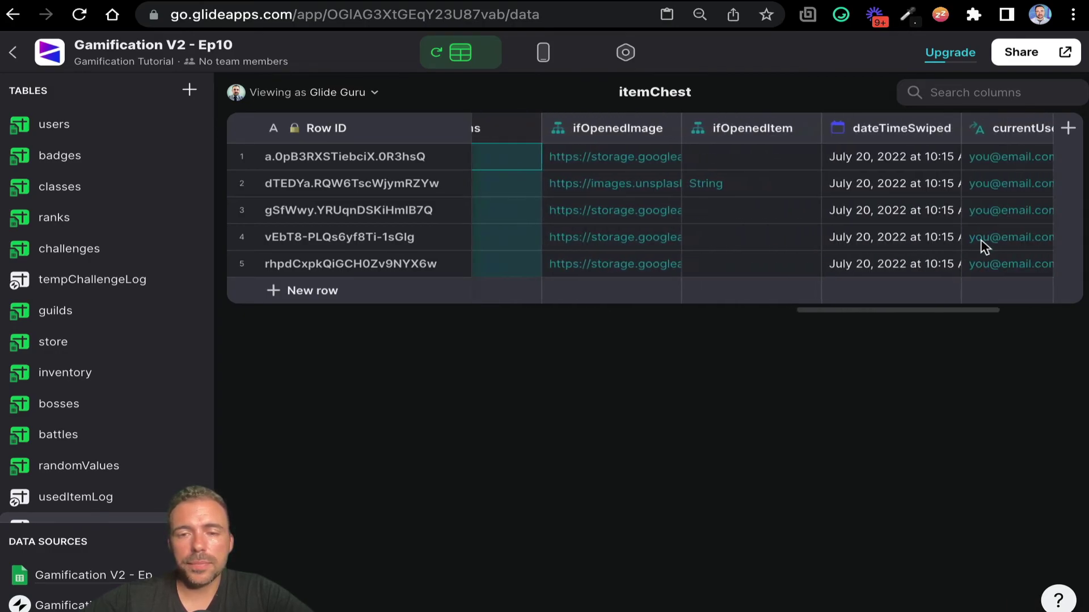
drag(593, 183, 753, 192)
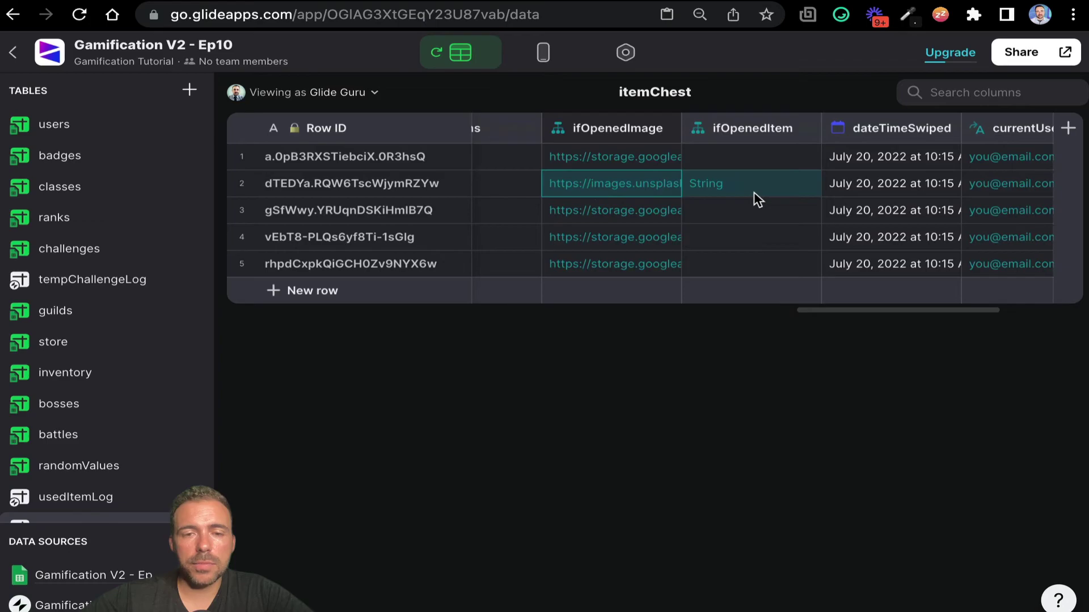
scroll(754, 191, left, 5)
scroll(753, 193, right, 6)
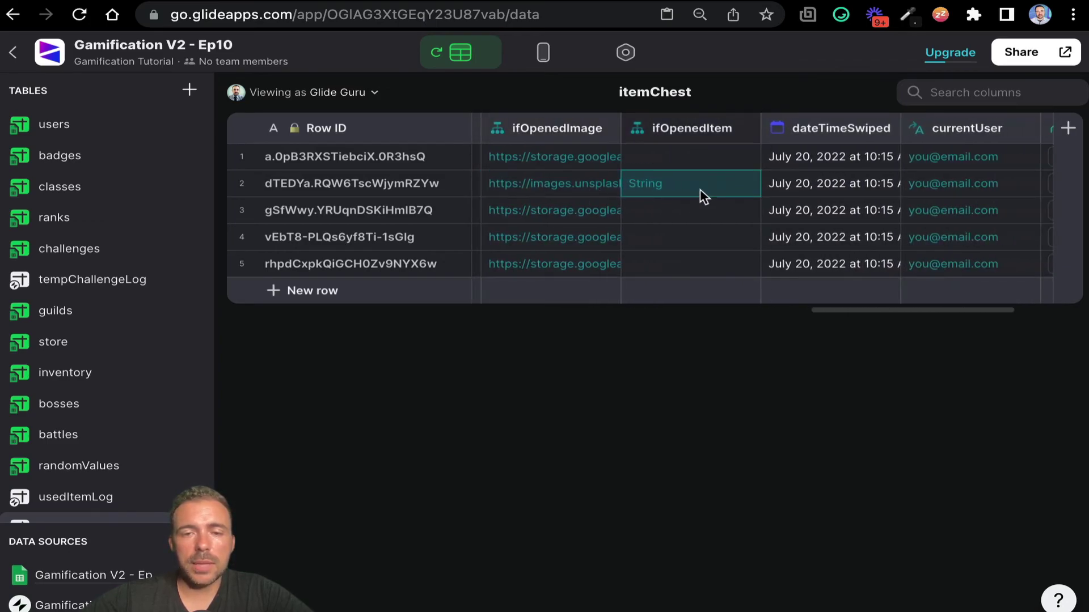
scroll(699, 195, right, 5)
scroll(700, 189, left, 5)
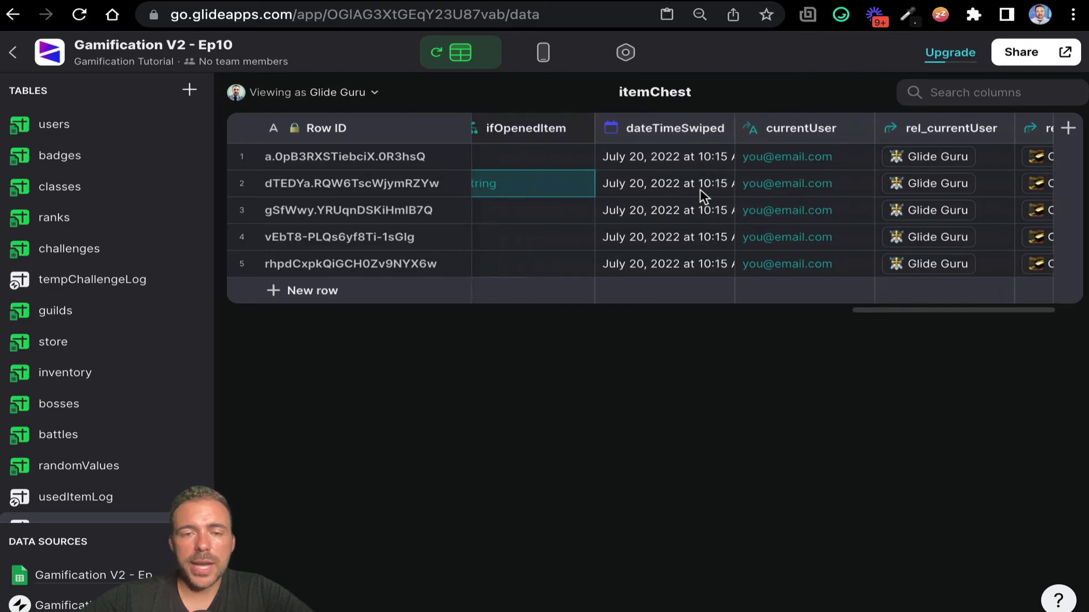
drag(554, 194, 669, 187)
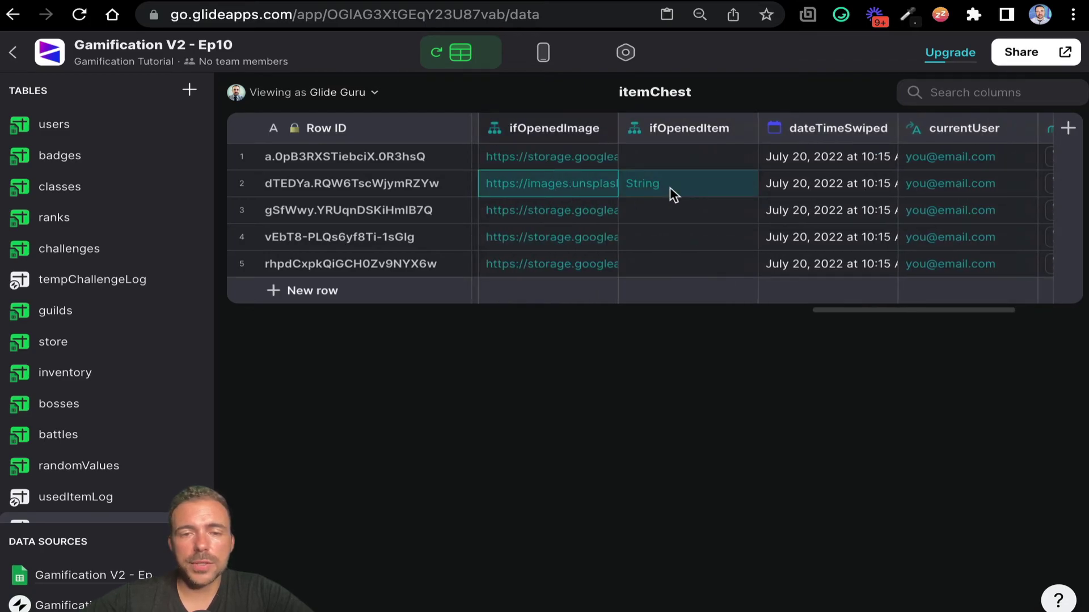
scroll(663, 185, right, 3)
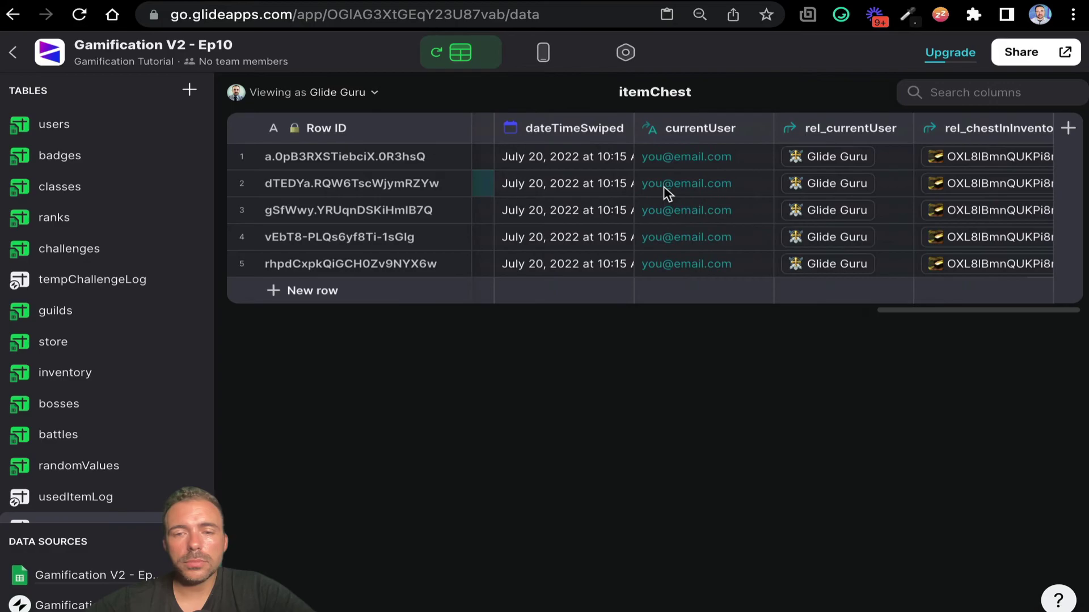
scroll(663, 186, left, 3)
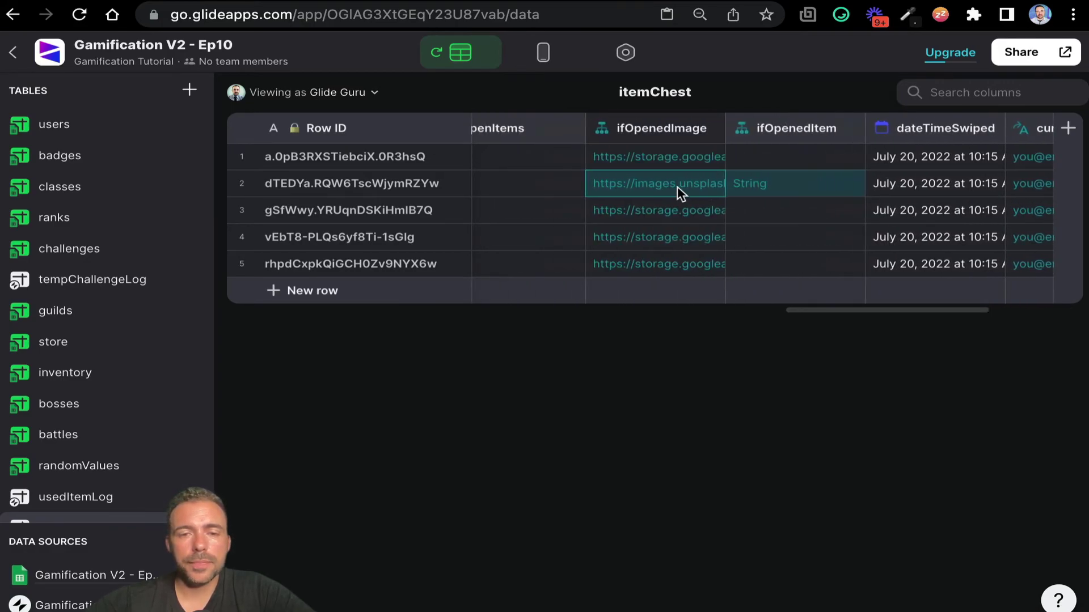
scroll(677, 186, left, 3)
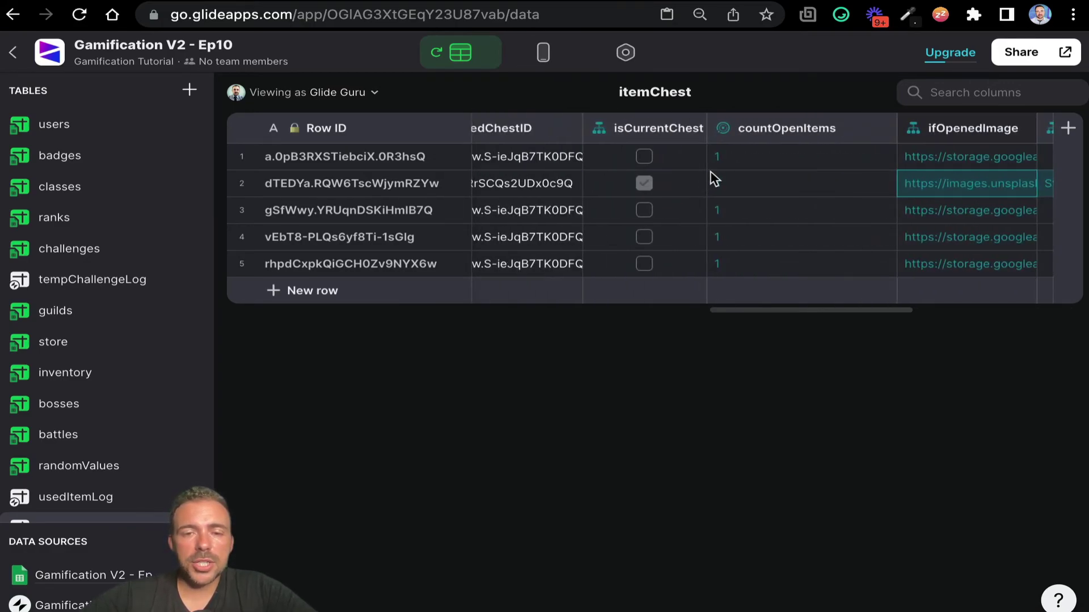
drag(740, 164, 730, 267)
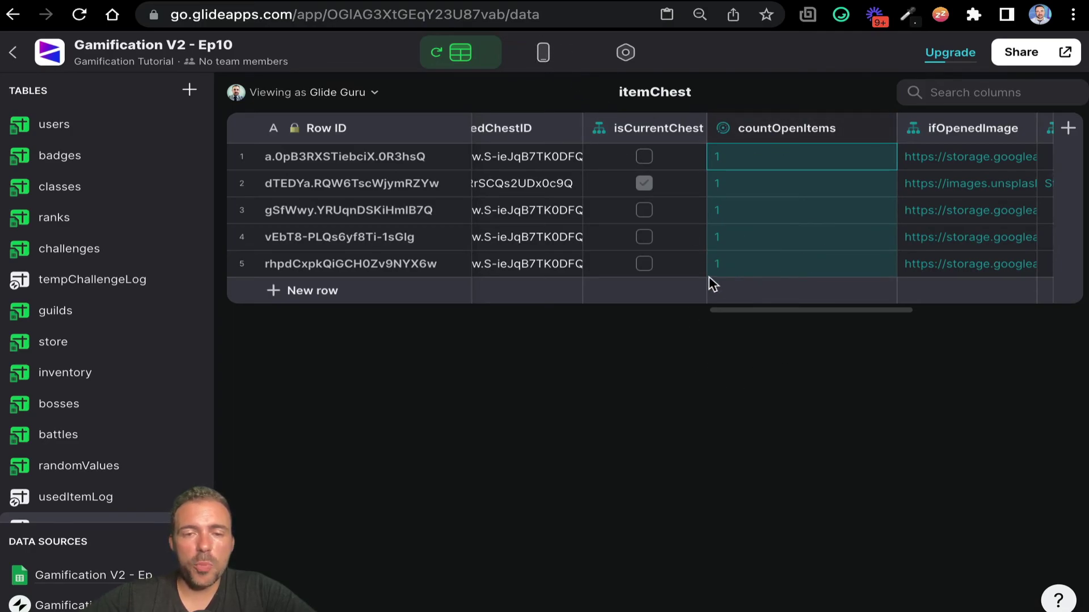
Open three more mystery bags on the Open Chest screen, swiping on to the last unopened card
click(542, 48)
drag(658, 329, 461, 326)
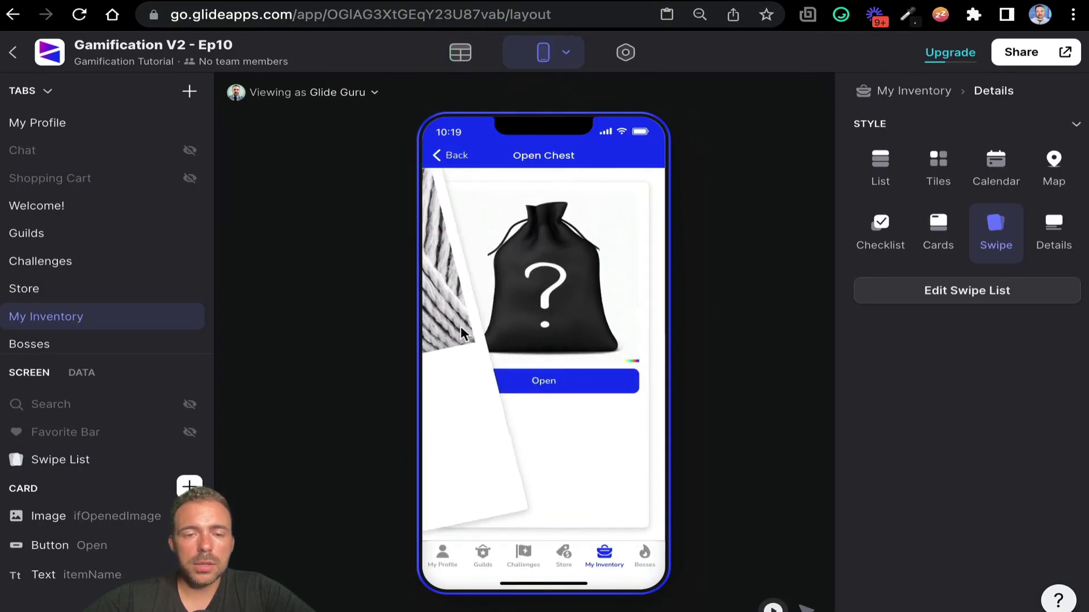
click(479, 388)
drag(603, 338, 413, 348)
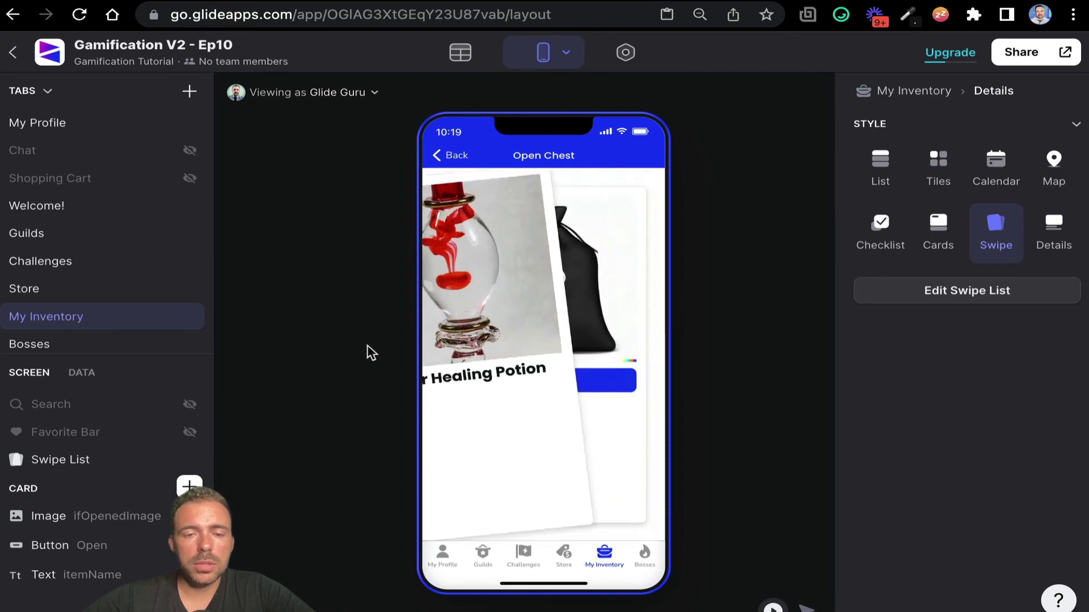
click(454, 391)
drag(601, 357, 478, 374)
click(536, 385)
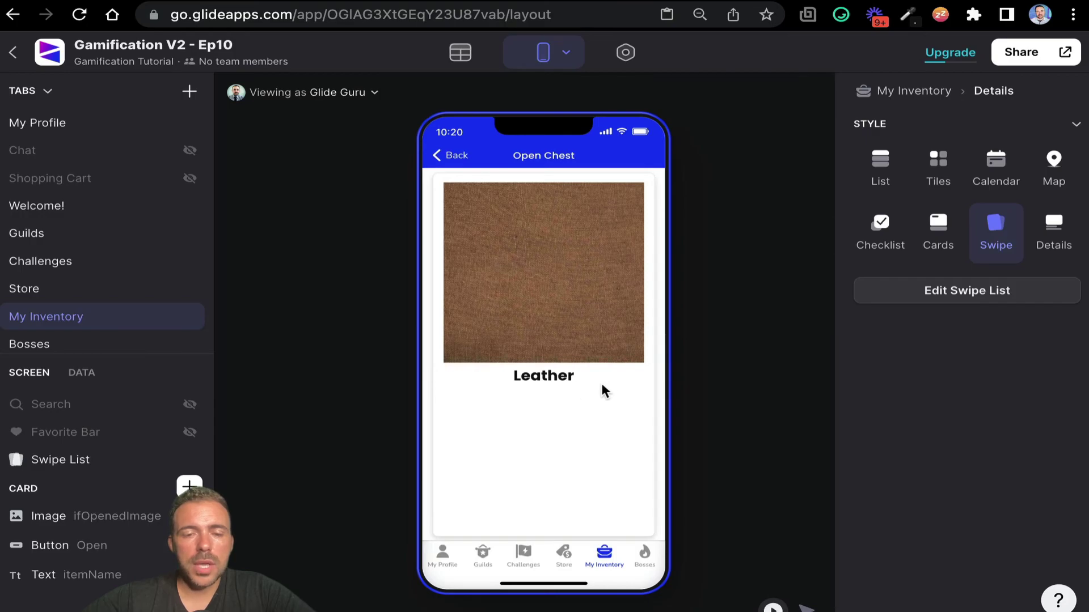
drag(595, 390, 331, 391)
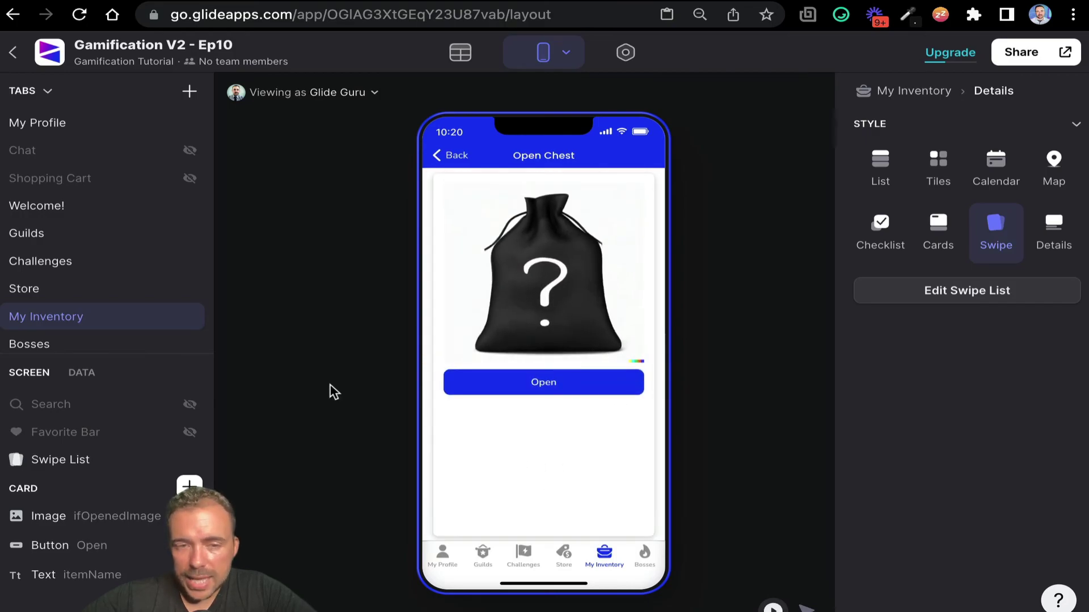
Review the countOpenItems column and the first row's ifOpenedItem value in the itemChest table
click(461, 53)
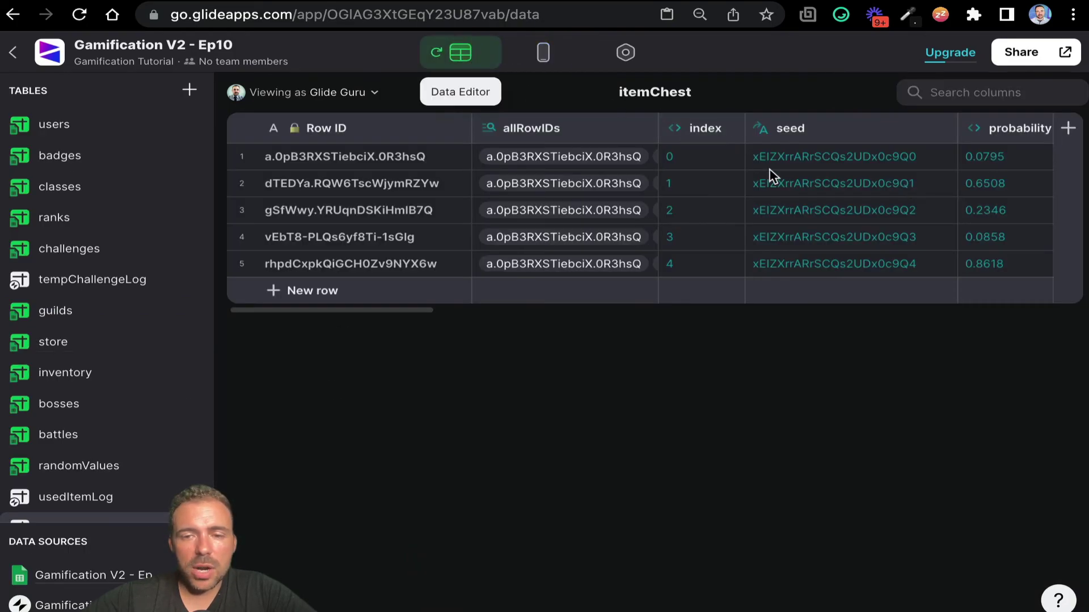
scroll(771, 175, right, 10)
scroll(770, 174, left, 5)
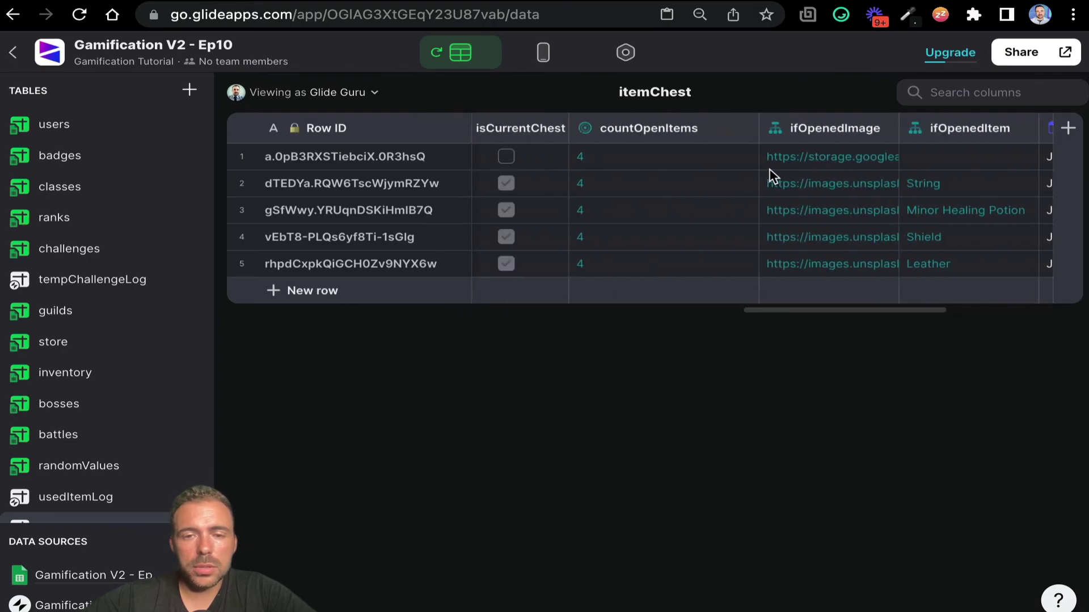
drag(713, 165, 689, 279)
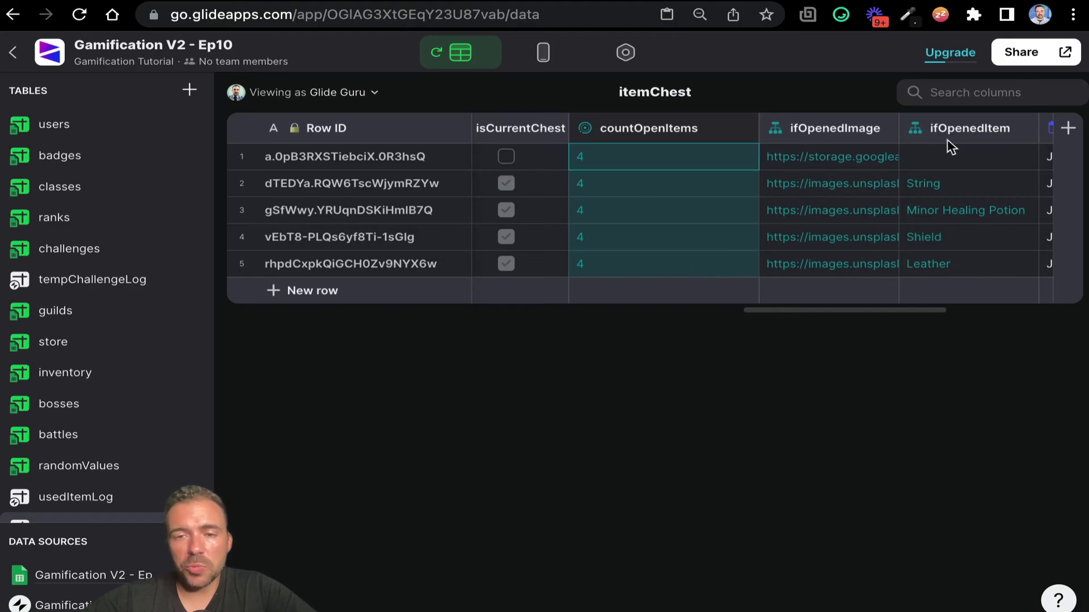
click(957, 165)
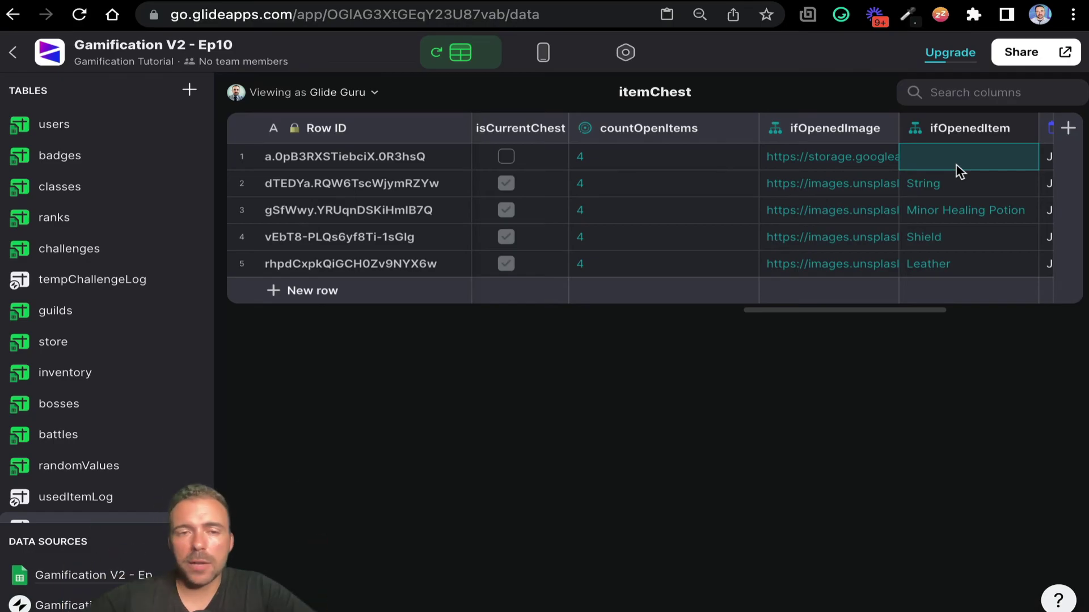
Reopen the Open button's Open Item action and inspect the else branch's Set Column Values mappings
click(545, 63)
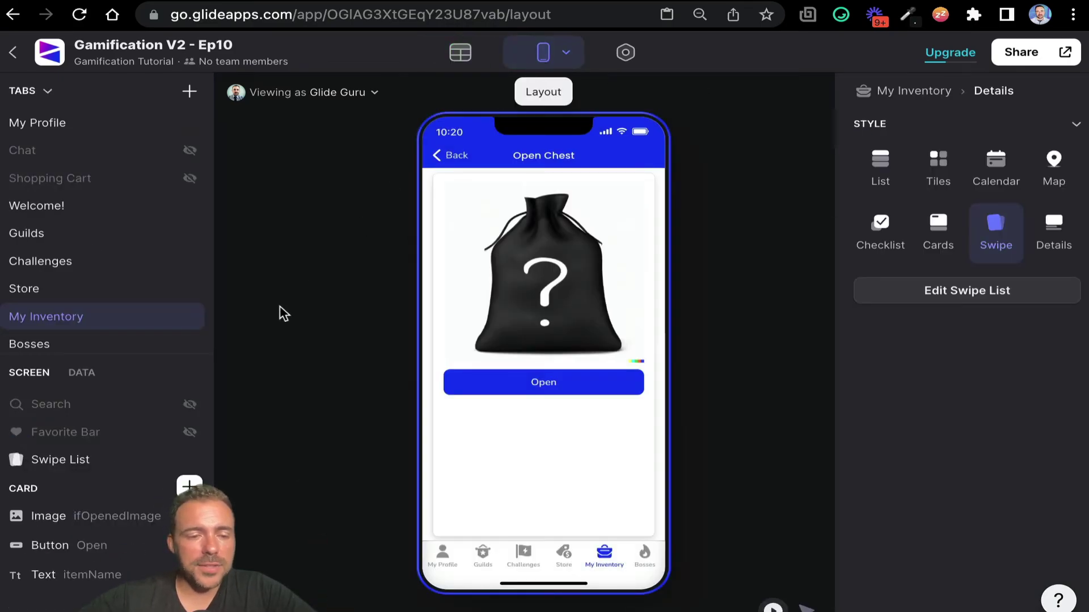
click(43, 553)
click(962, 373)
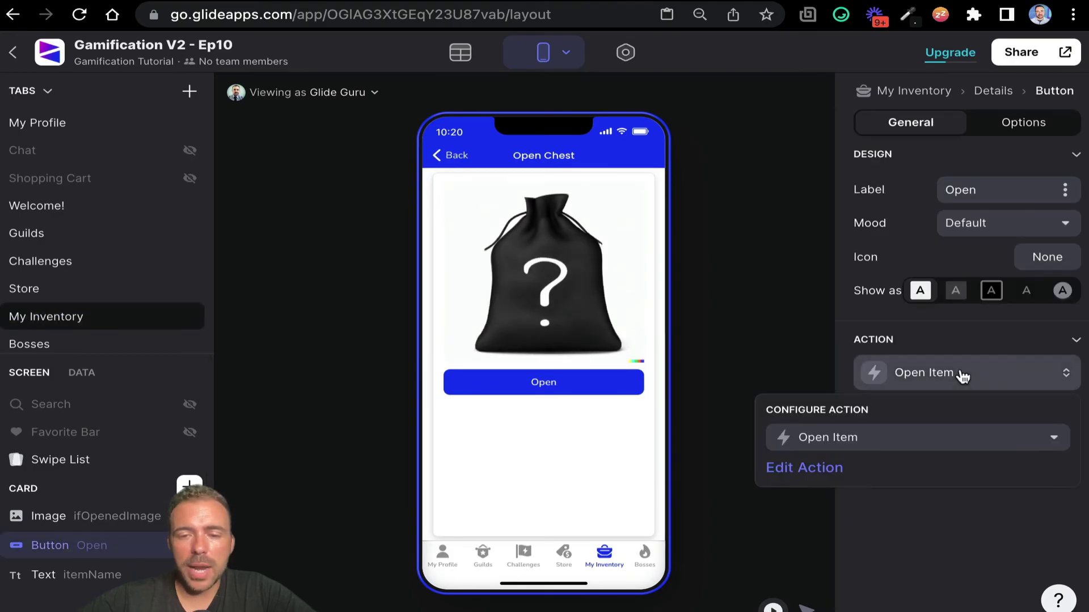
click(791, 468)
click(690, 199)
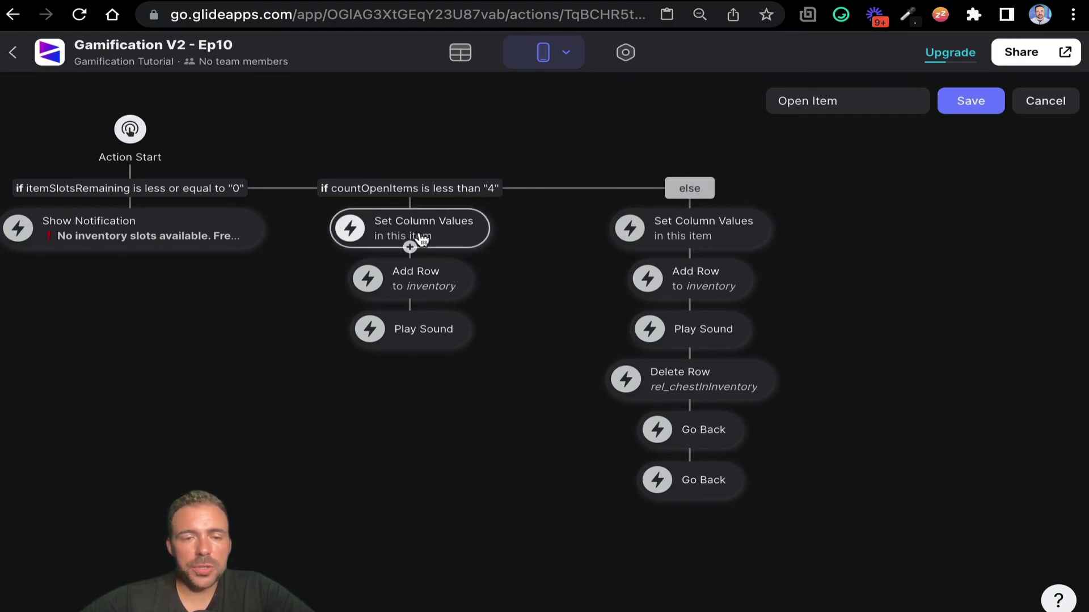
click(750, 240)
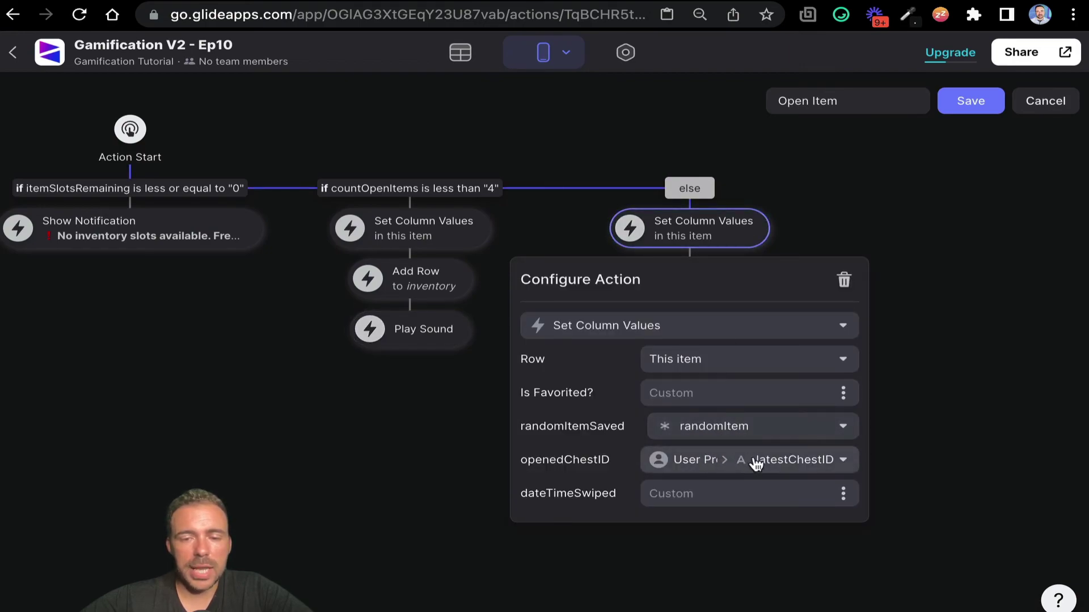
click(987, 304)
Review the Add Row to inventory mappings and the Play Sound setting in the else branch
click(709, 272)
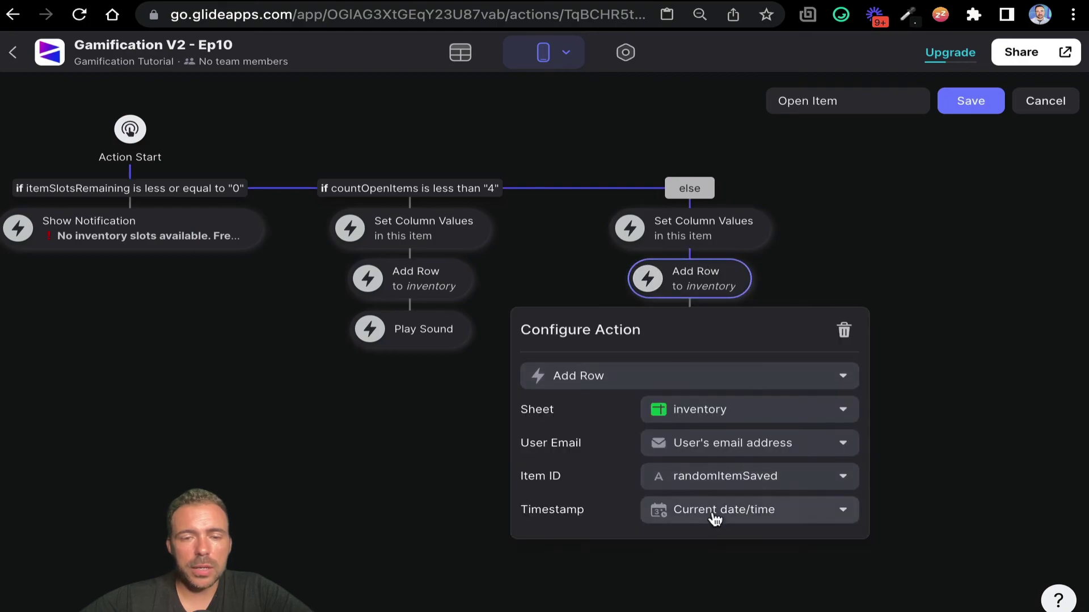
click(926, 262)
click(740, 330)
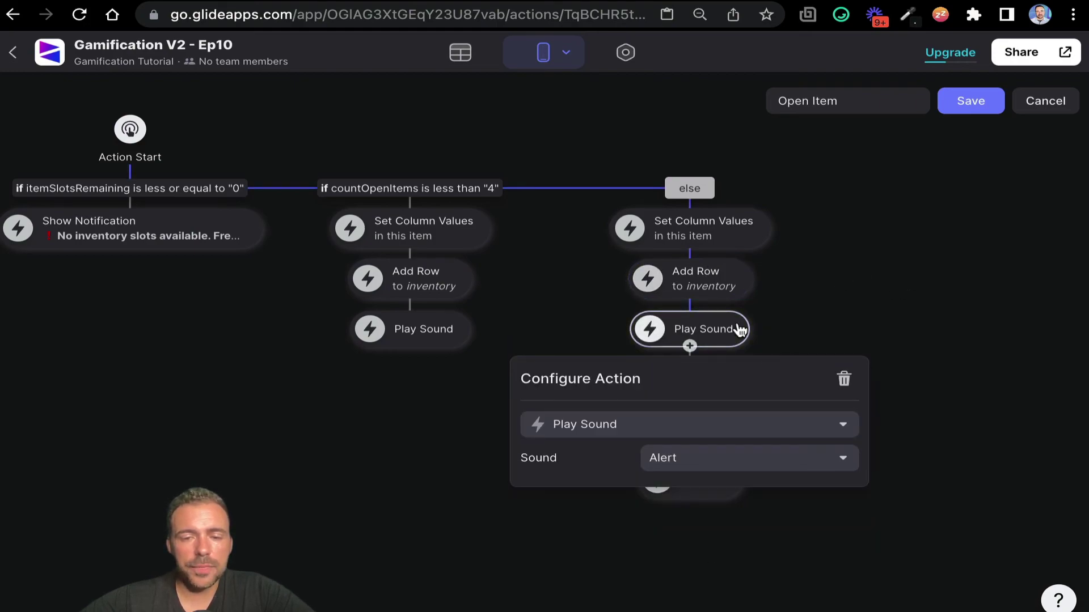
click(903, 299)
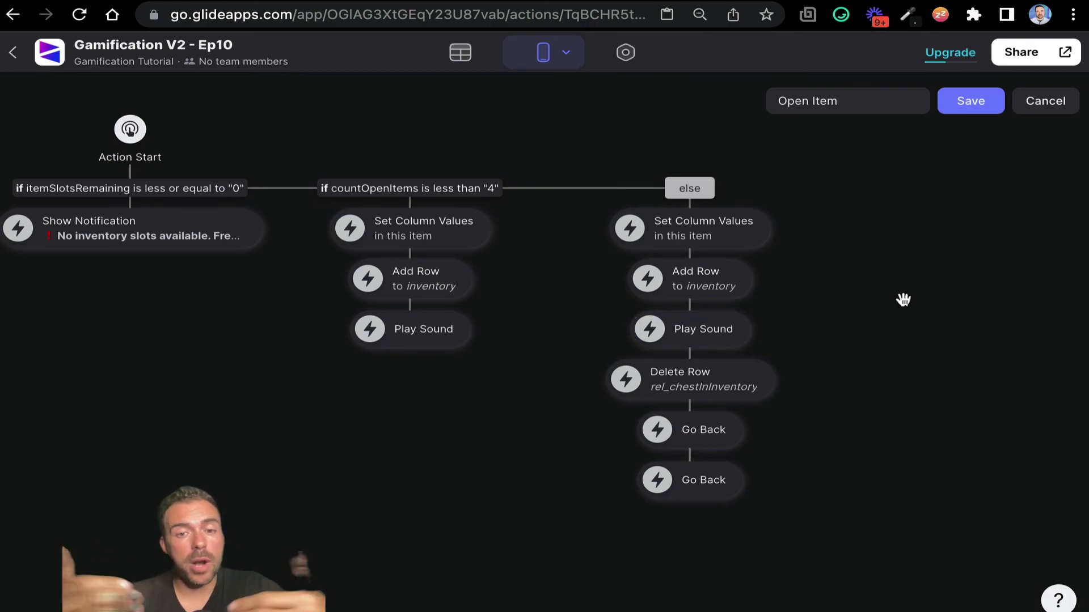
Inspect which row the else branch's Delete Row step targets, and save the Open Item action
click(742, 386)
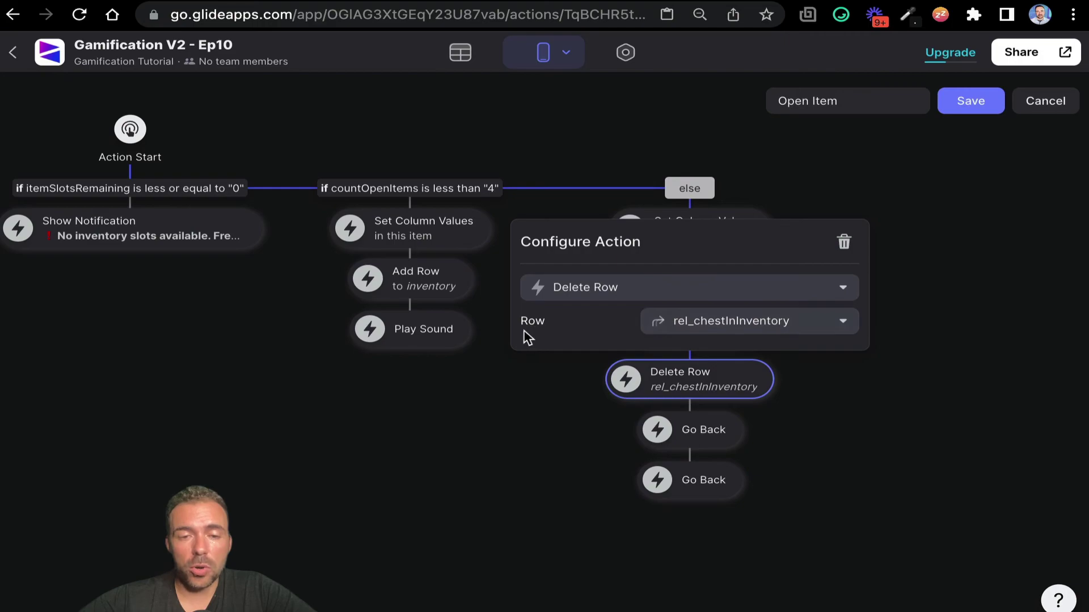
click(740, 329)
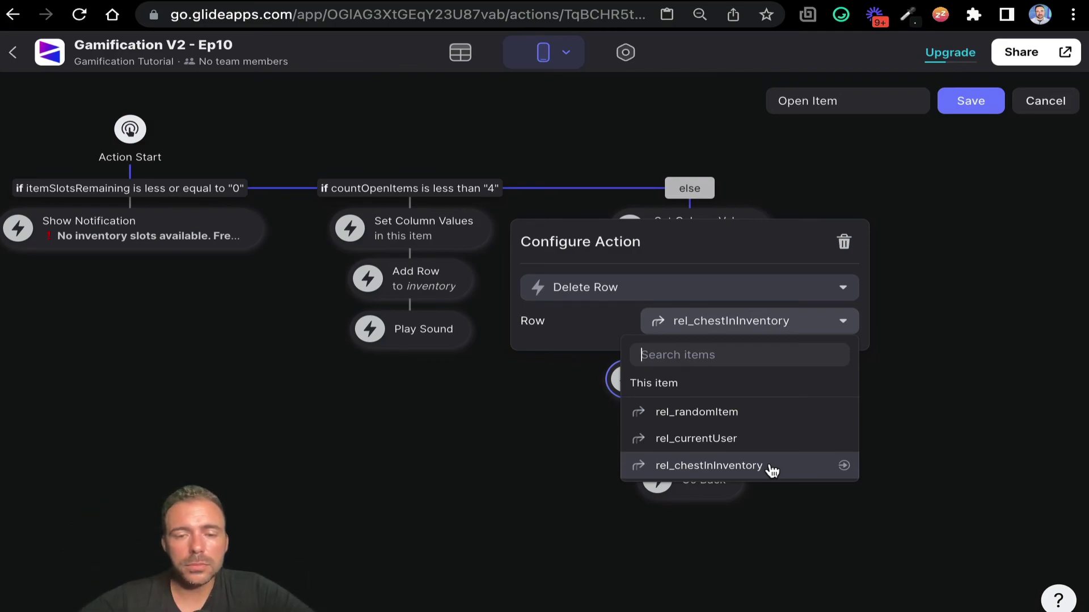
click(939, 447)
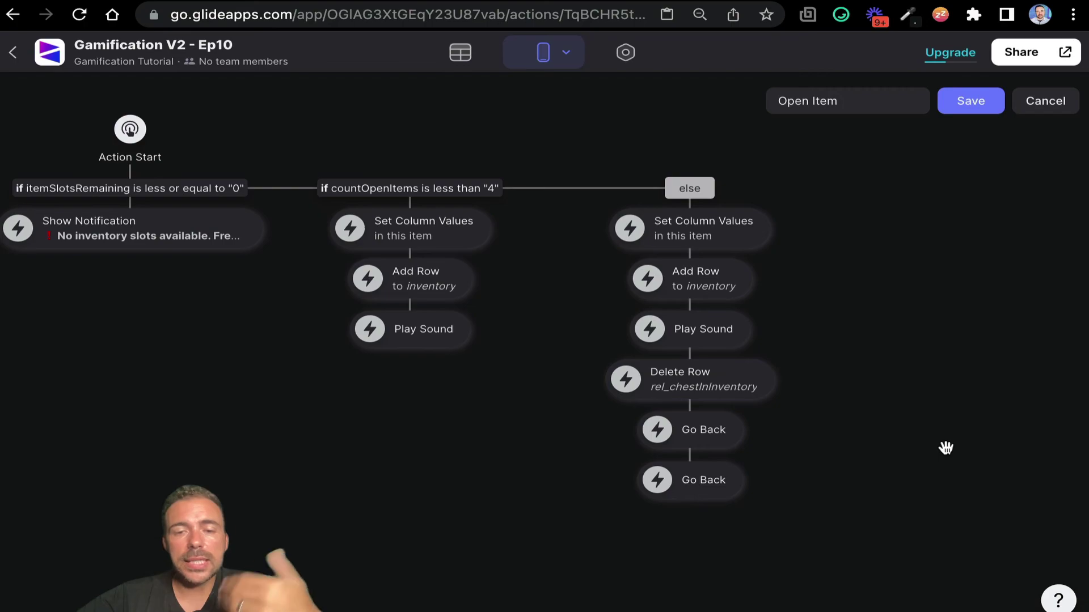
mouse_move(746, 379)
mouse_down()
mouse_move(756, 371)
mouse_move(725, 376)
mouse_up()
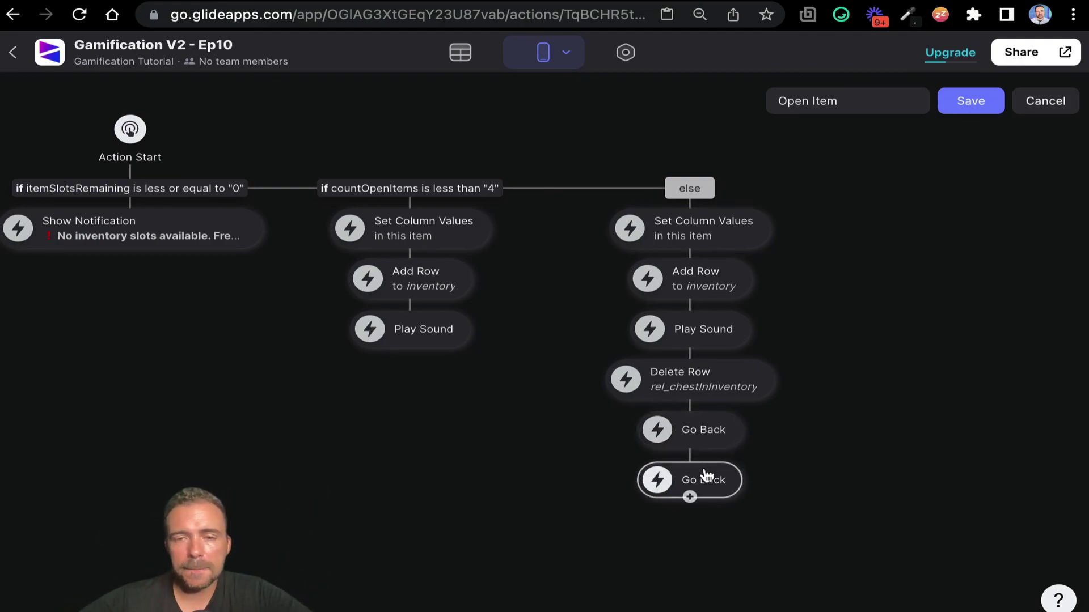
click(967, 107)
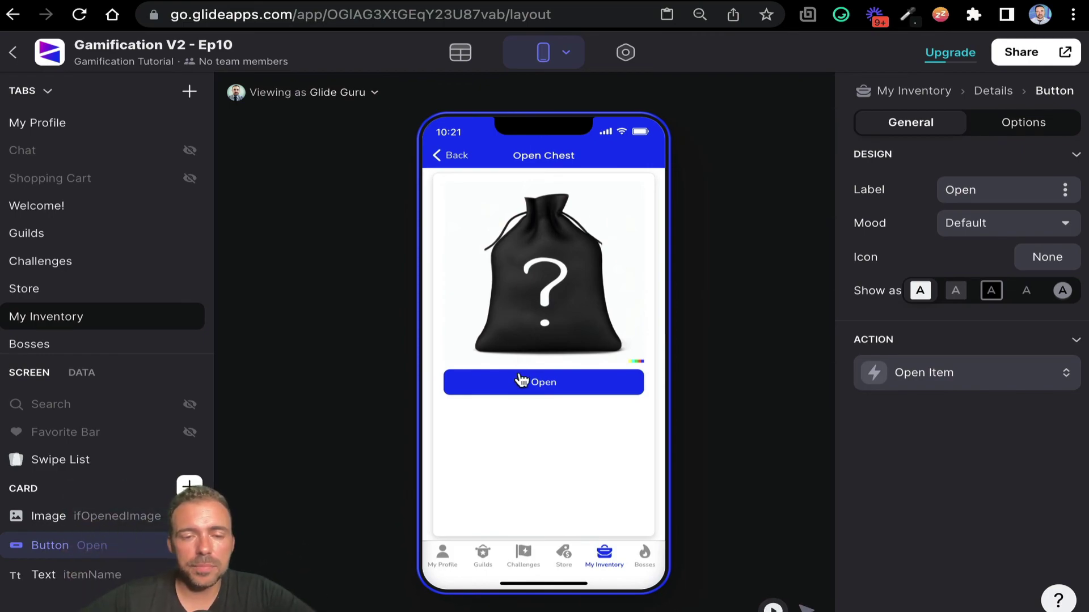
Open the last mystery bag and buy a Medium Chest from the Chest section of the store
click(526, 391)
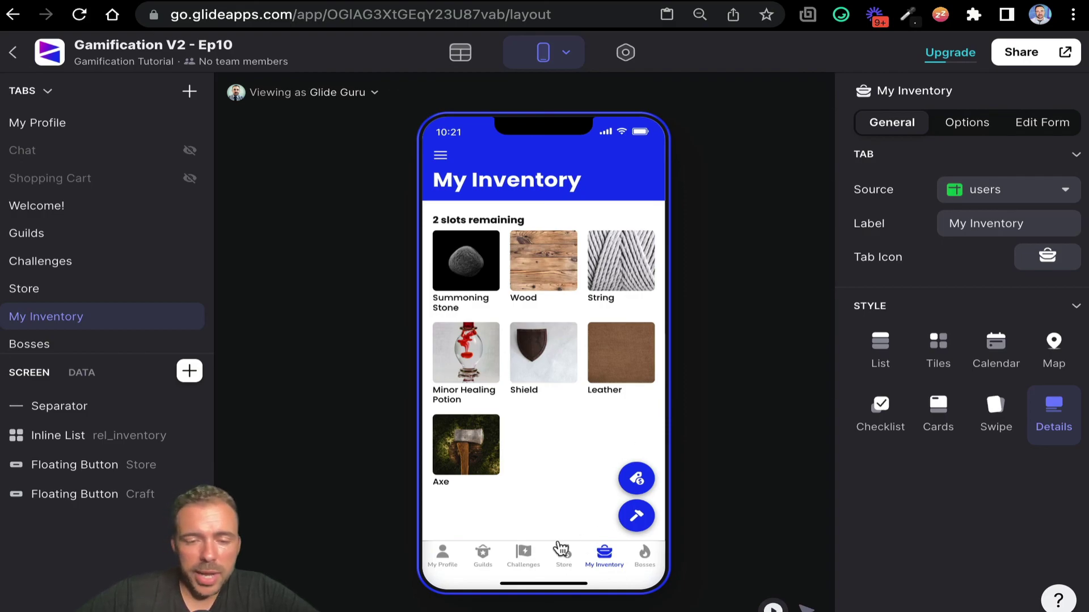
click(632, 482)
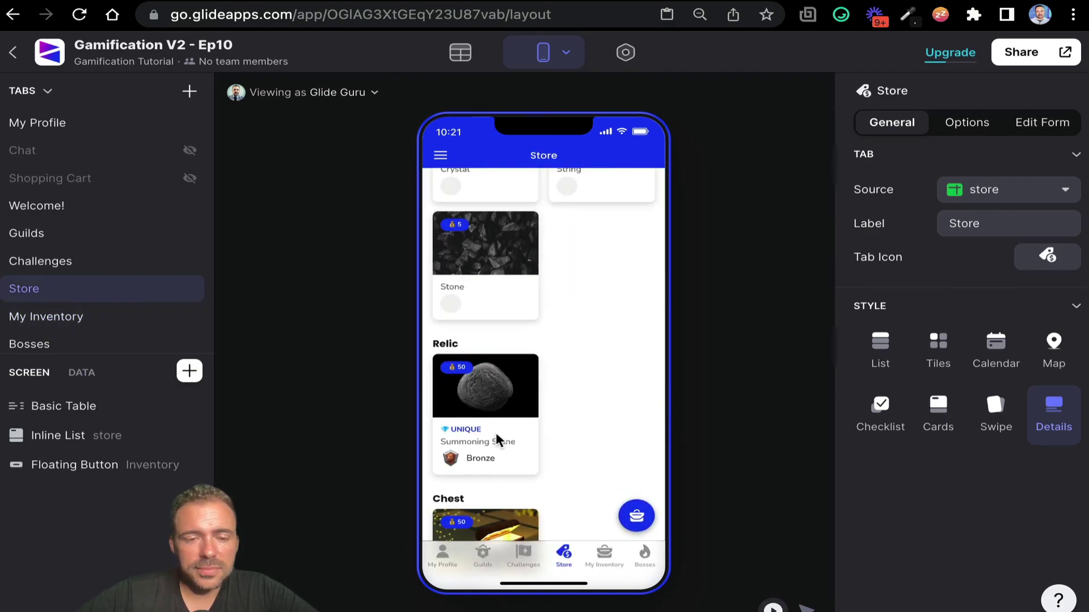
scroll(496, 440, down, 4)
click(492, 352)
click(513, 462)
click(599, 460)
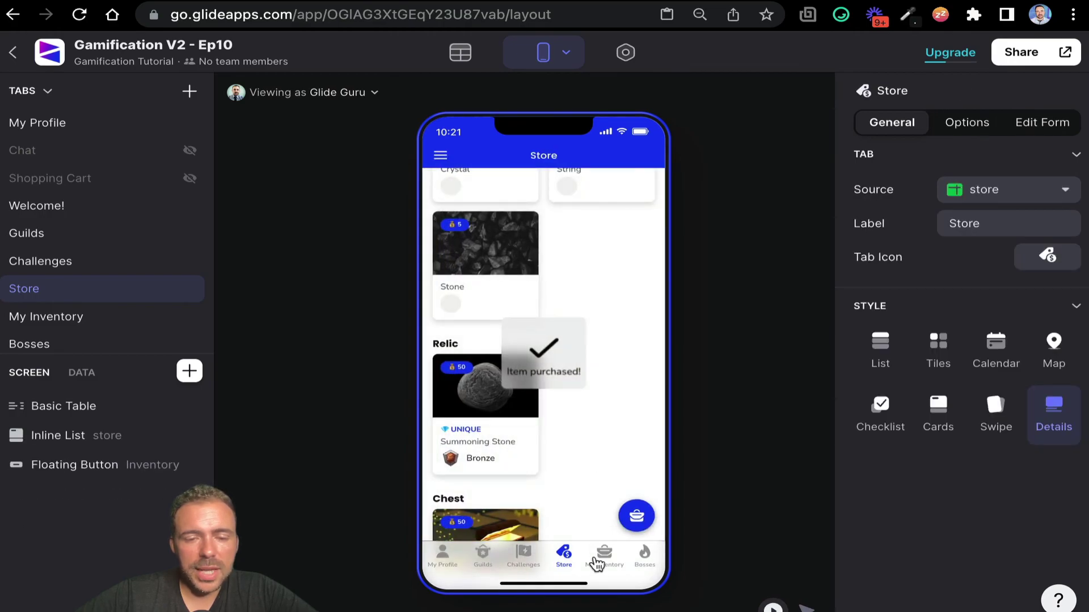
Use the Medium Chest from My Inventory to bring up the Open Chest screen
click(595, 559)
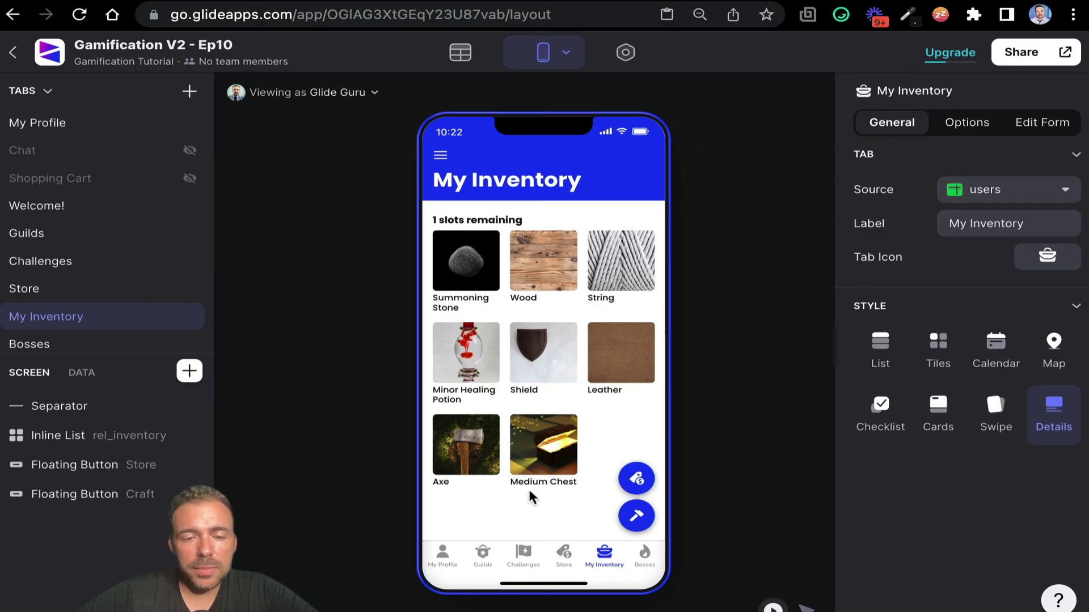
click(537, 441)
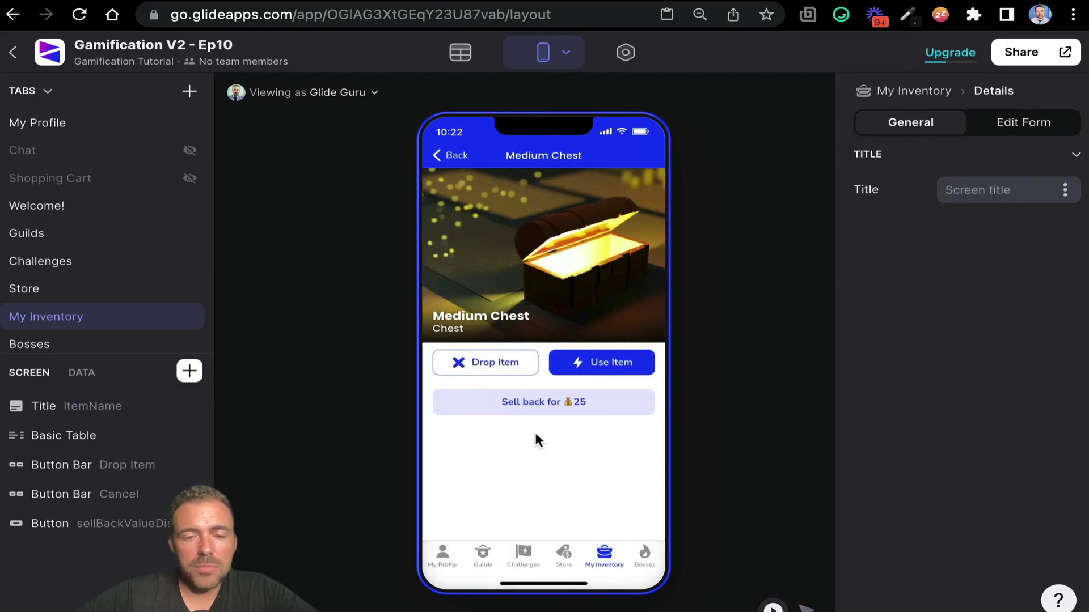
click(588, 369)
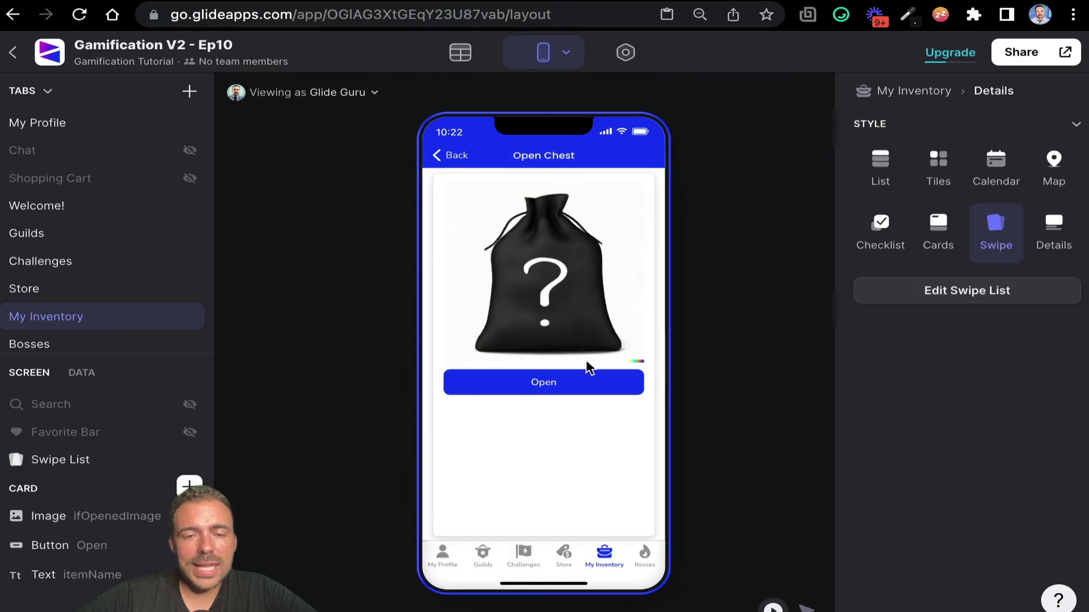
Check the first row's latestChestID value in the users table
click(460, 54)
scroll(606, 181, right, 10)
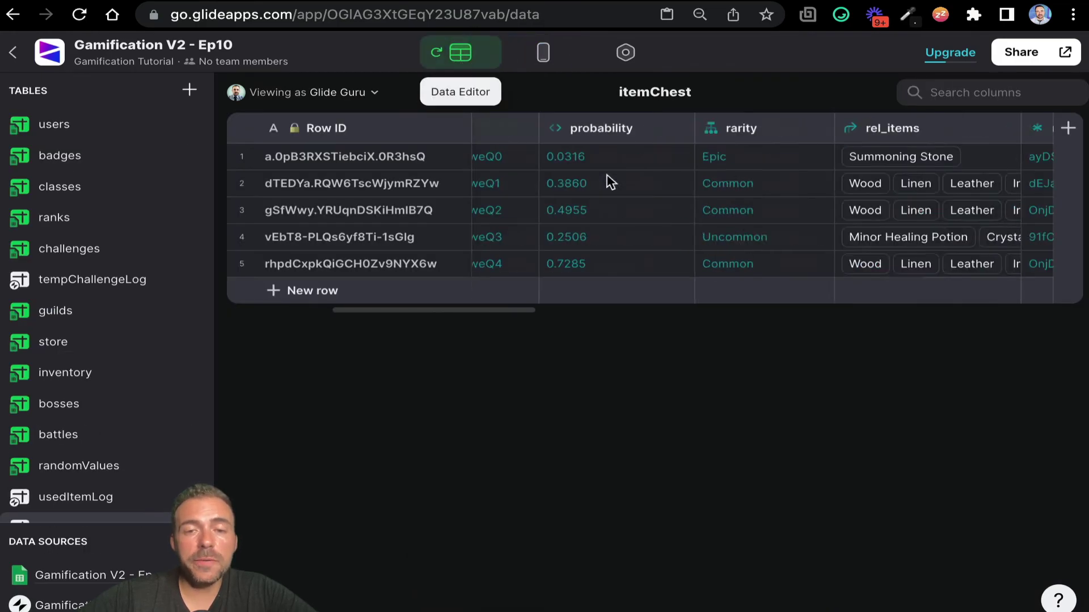
click(46, 154)
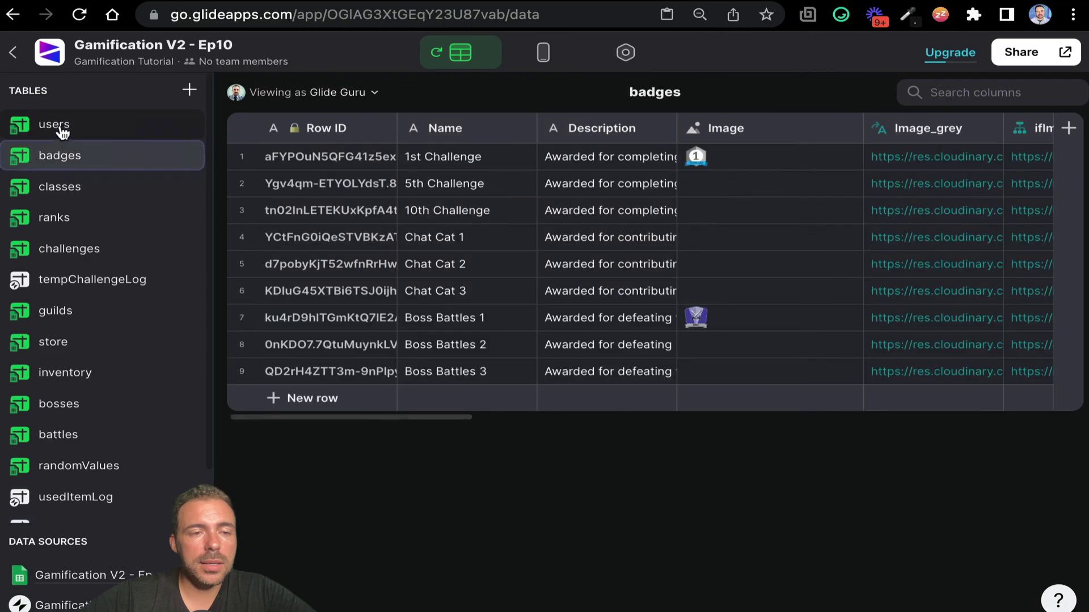
click(57, 126)
scroll(732, 187, right, 10)
scroll(730, 181, right, 10)
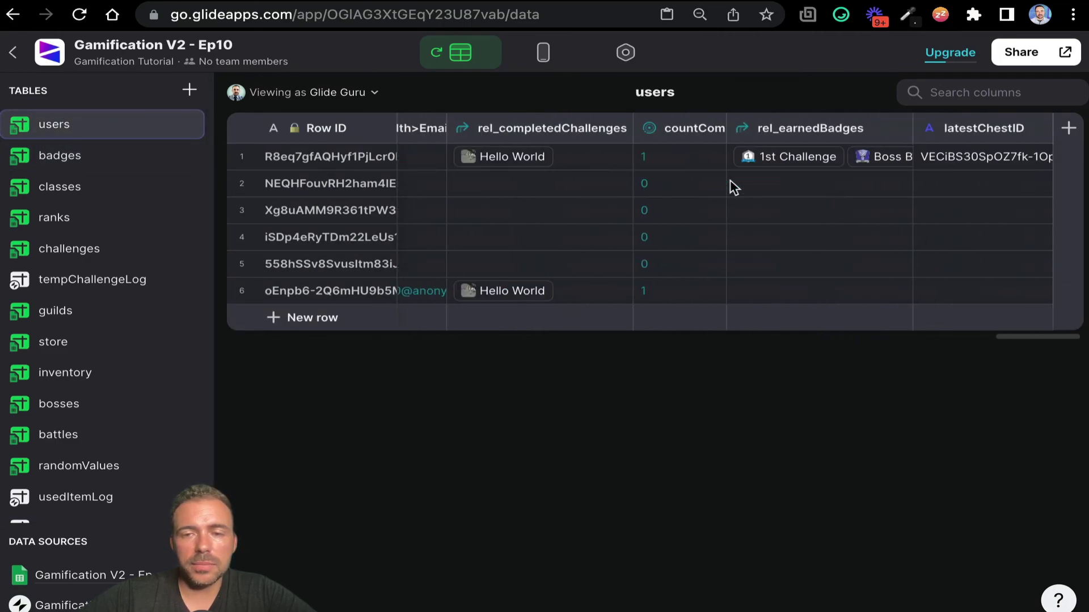
click(976, 161)
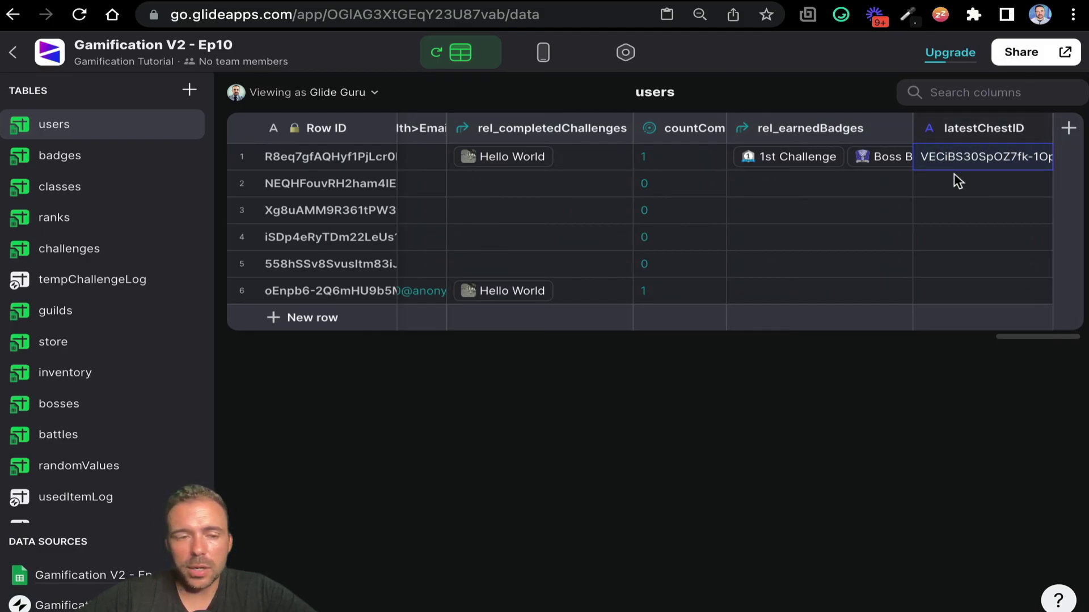
Compare the newChestID and openedChestID columns in the itemChest table
scroll(112, 435, down, 1)
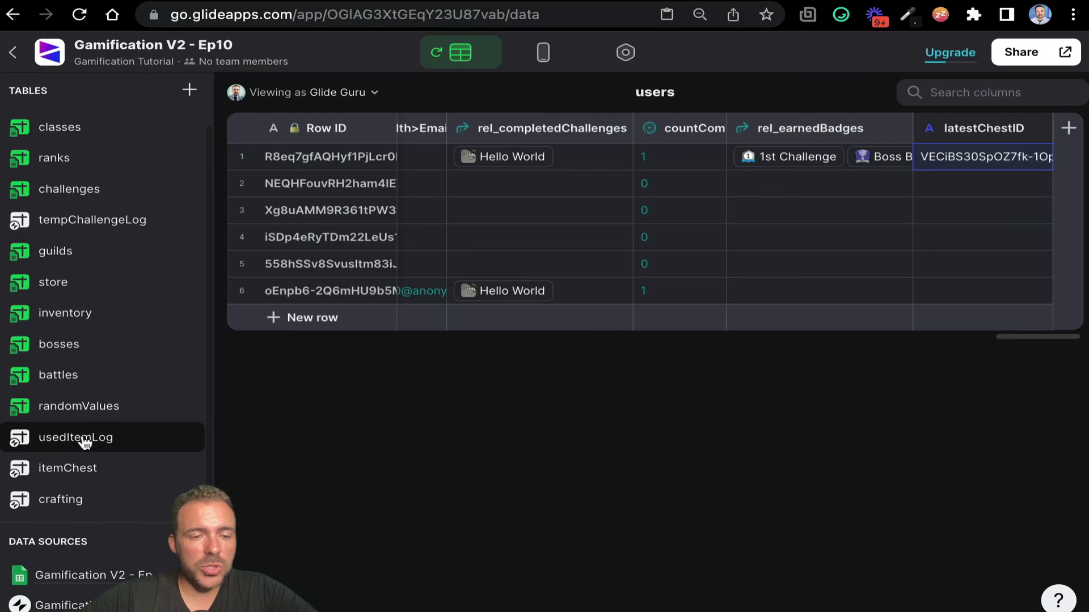
click(84, 444)
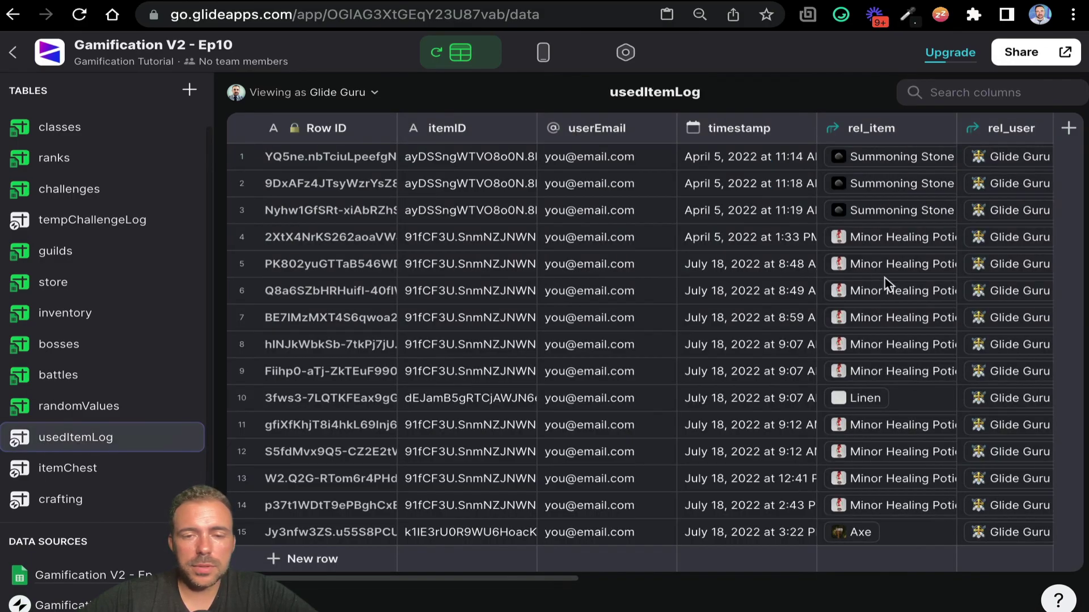
click(117, 477)
scroll(924, 167, right, 5)
scroll(918, 172, right, 10)
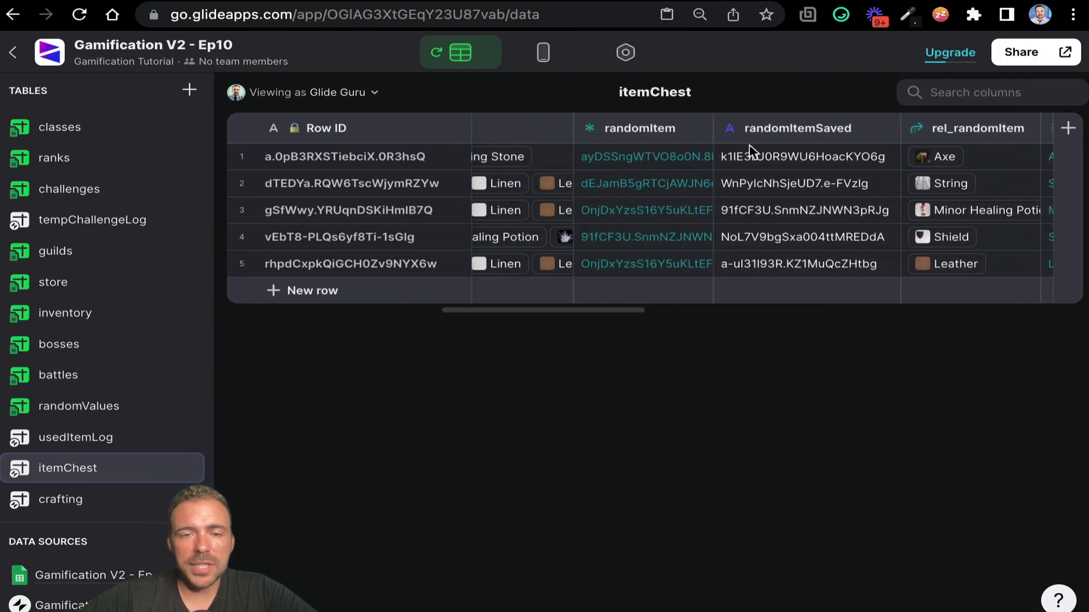
scroll(868, 169, right, 10)
drag(623, 149, 639, 266)
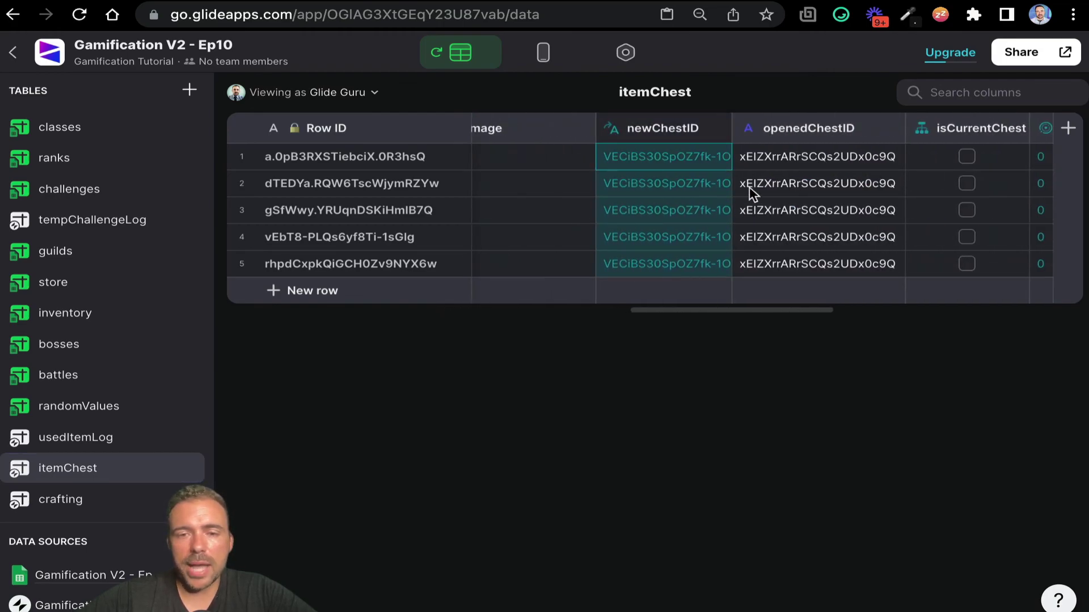
click(788, 164)
Review the isCurrentChest, countOpenItems and ifOpenedImage columns of the itemChest table
scroll(787, 272, right, 5)
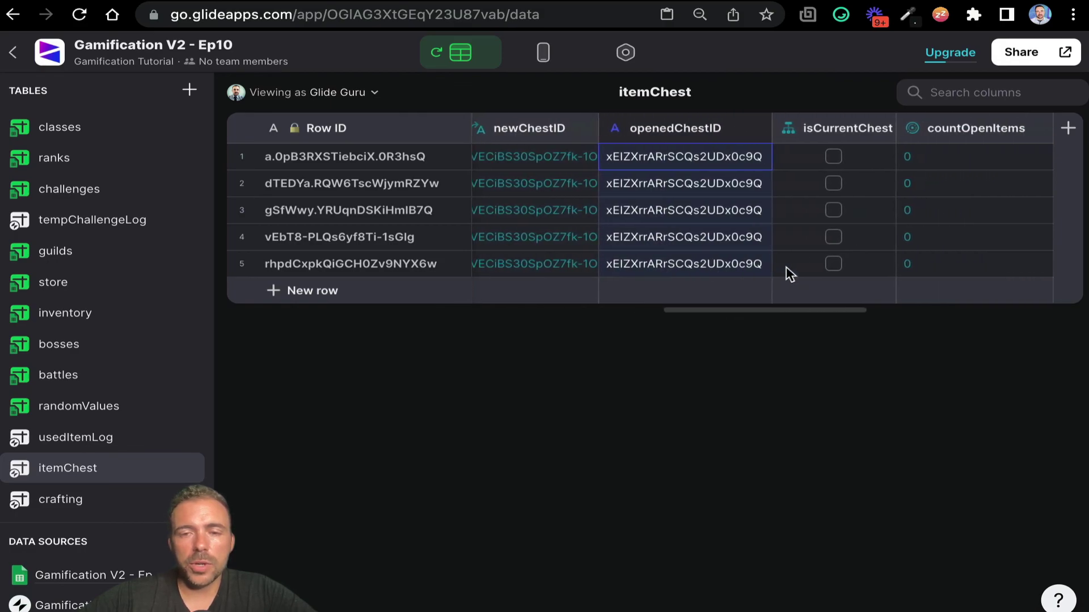
drag(817, 159, 935, 271)
scroll(932, 269, right, 3)
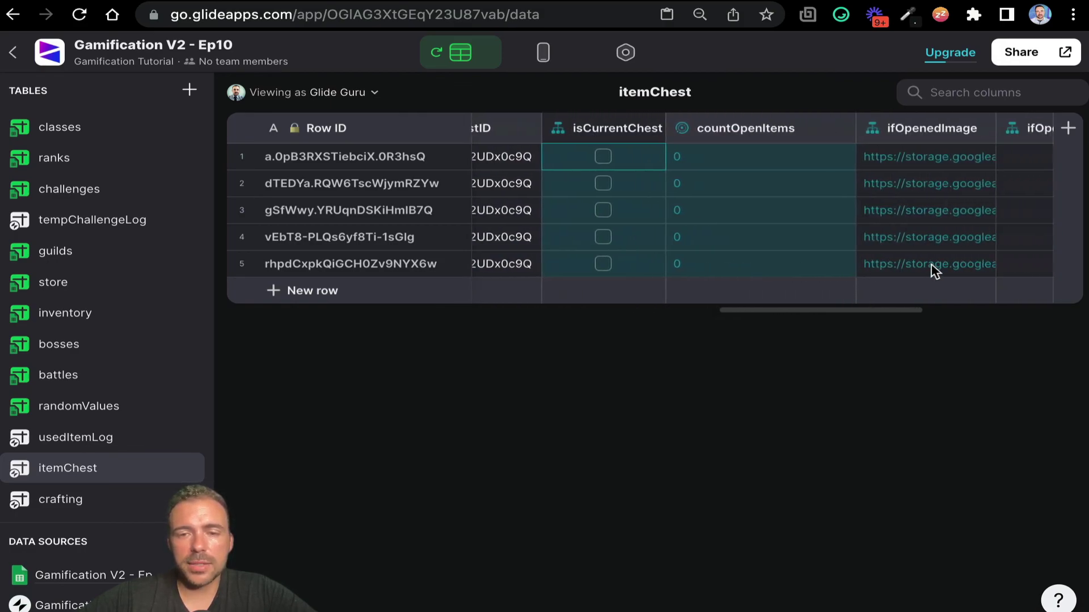
drag(909, 165, 908, 266)
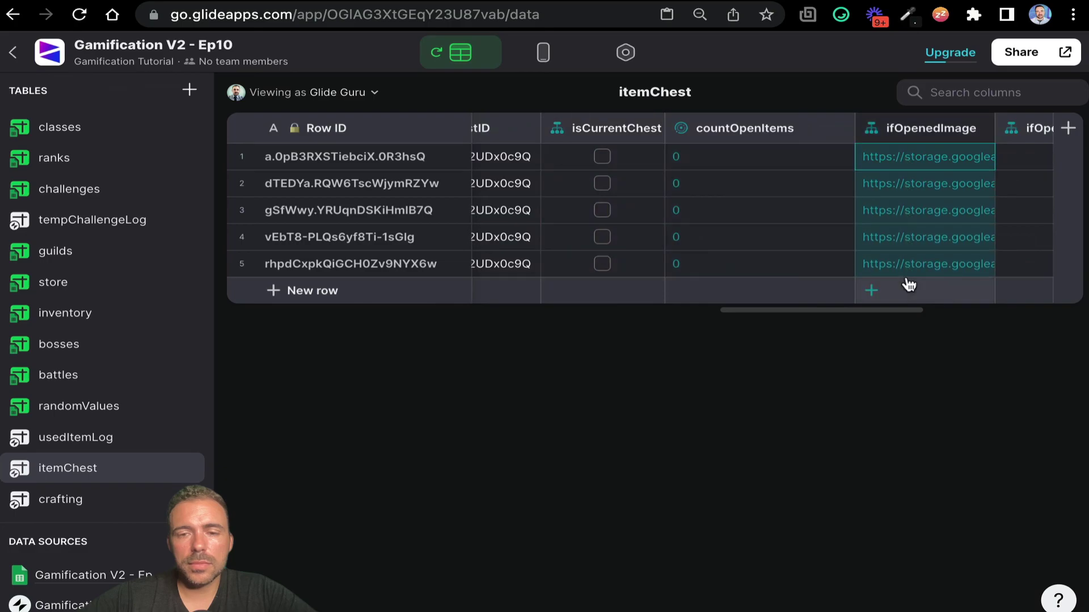
Open the first mystery bag on the Open Chest screen, try to open the second one, and return to My Inventory
click(540, 60)
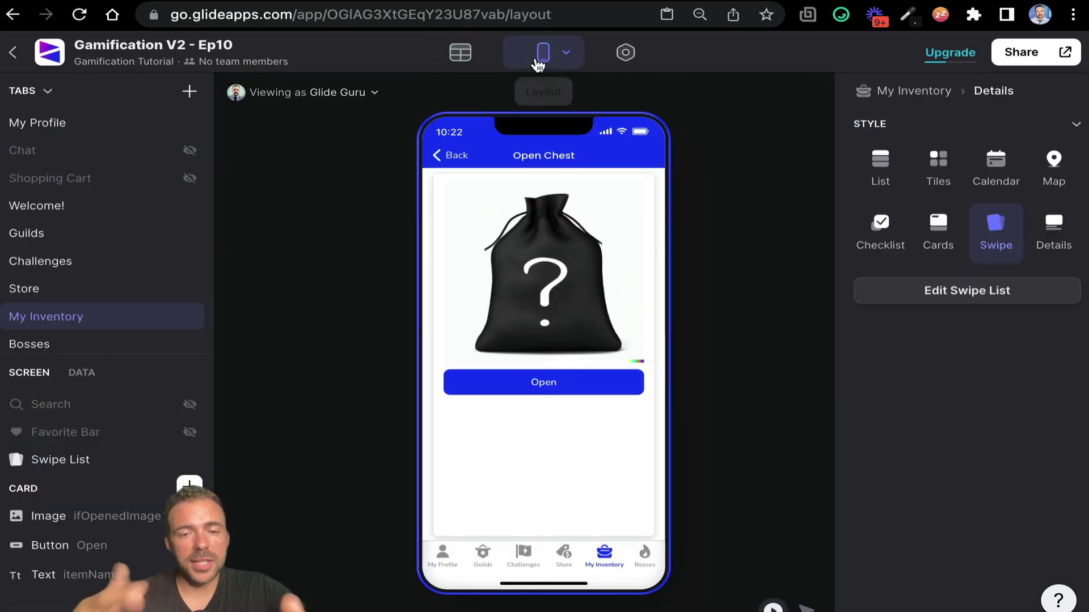
click(544, 387)
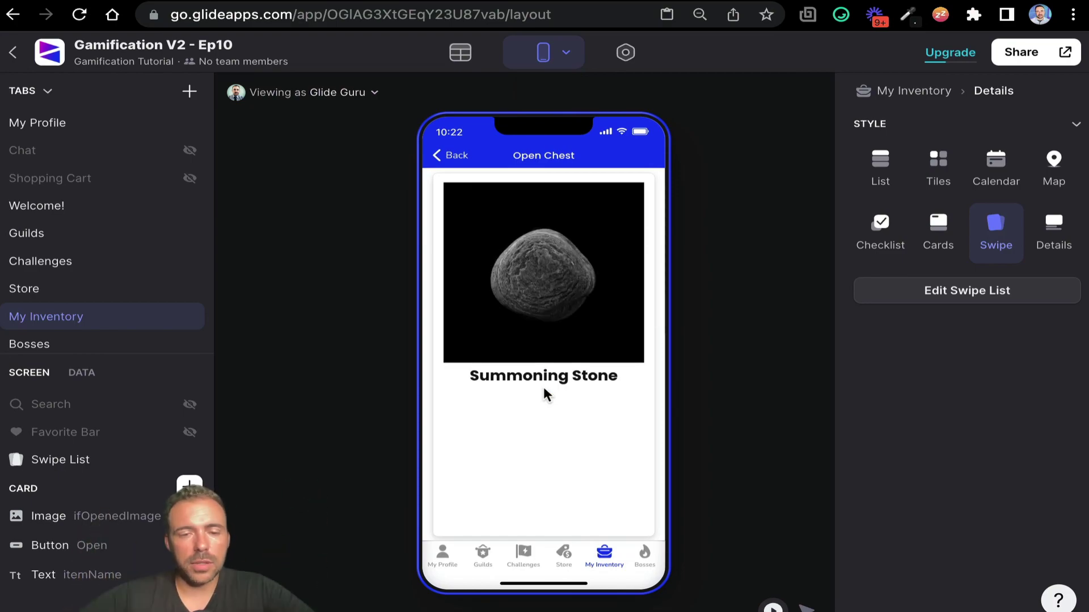
drag(591, 406, 329, 404)
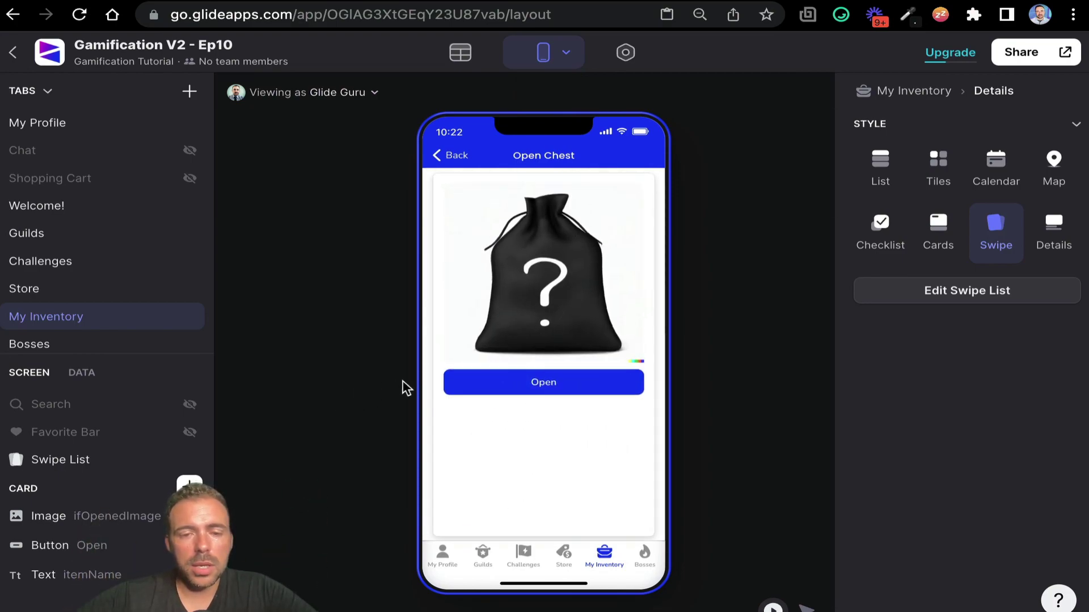
click(507, 391)
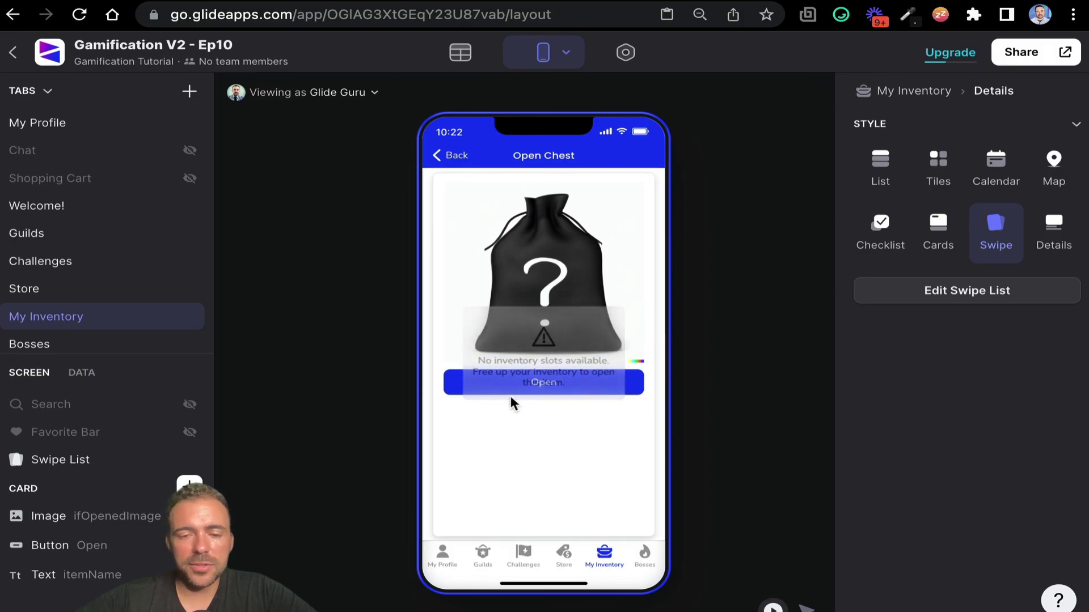
click(595, 562)
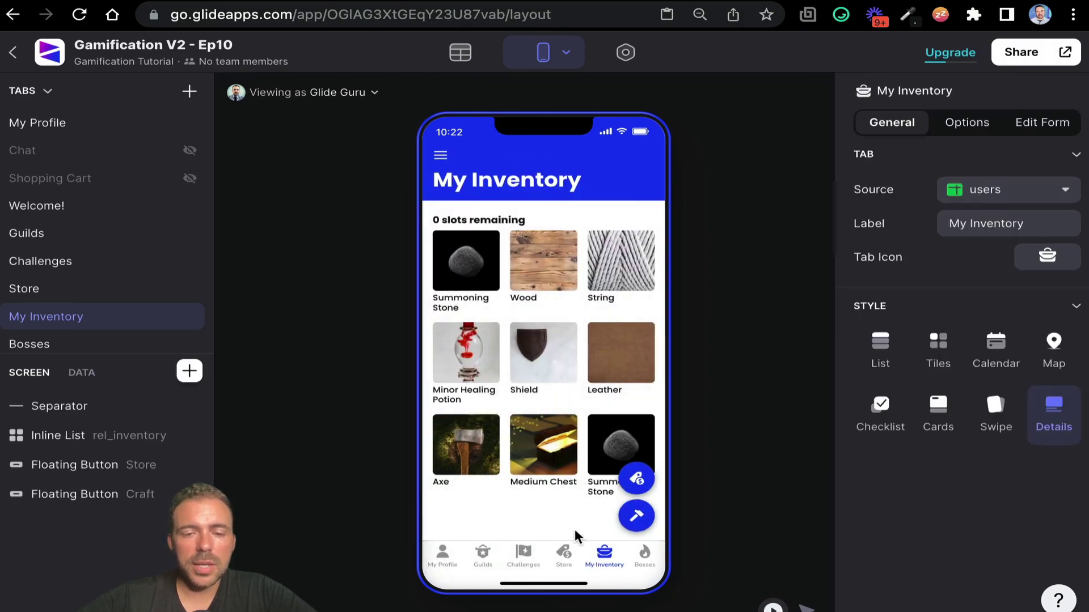